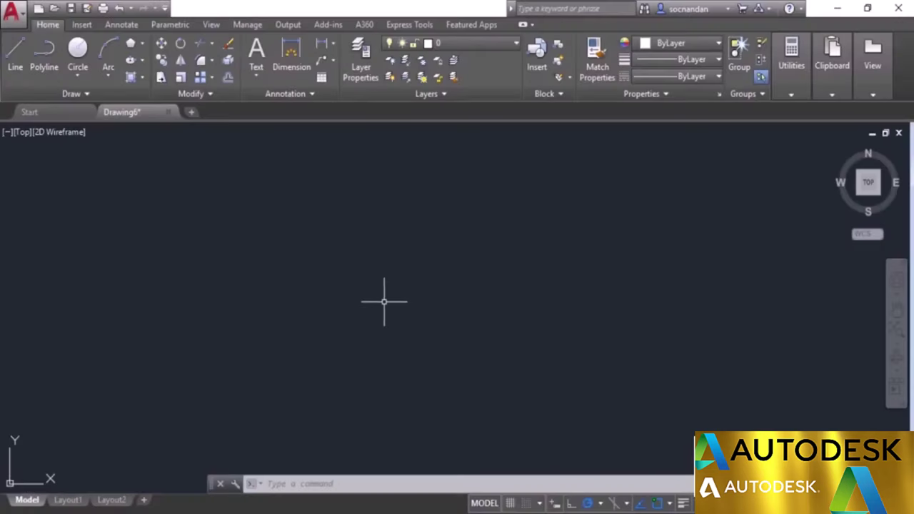
# - Open the Text Style dialog through Manage Text Styles in the Annotation panel
pyautogui.click(298, 95)
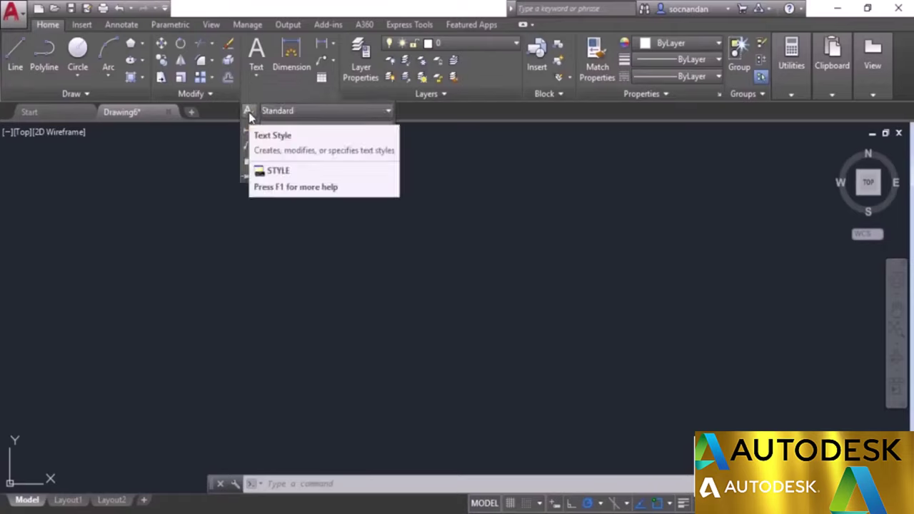
pyautogui.click(312, 114)
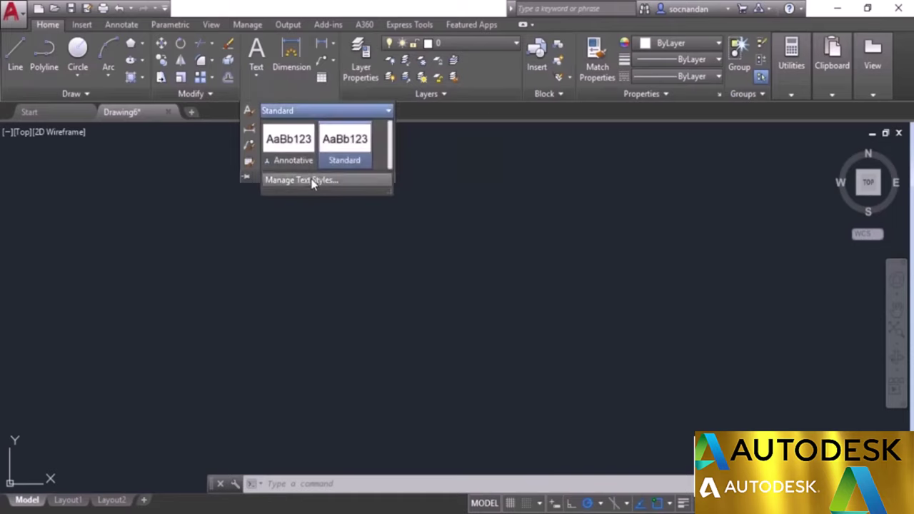
pyautogui.click(312, 182)
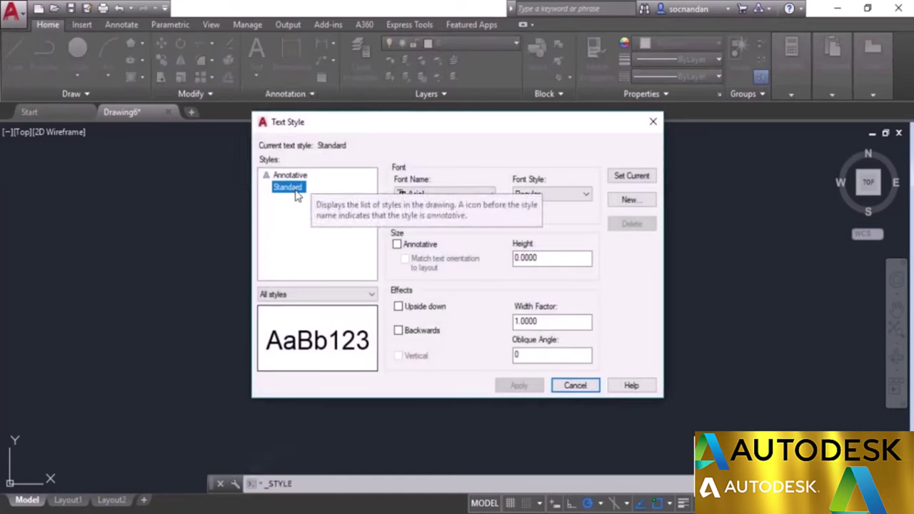
# - Create a text style named 'my text' using the simplex.shx font, apply it, and close the dialog
pyautogui.click(629, 201)
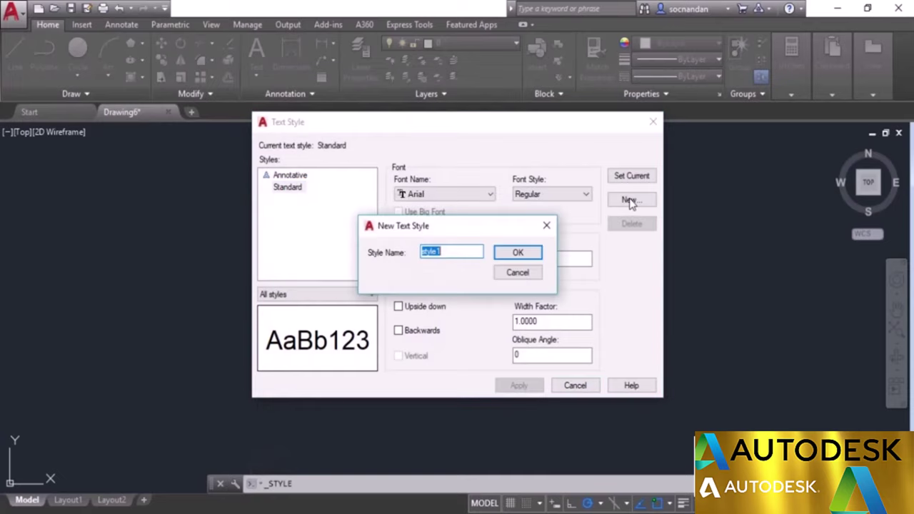
pyautogui.write('my text')
pyautogui.click(518, 254)
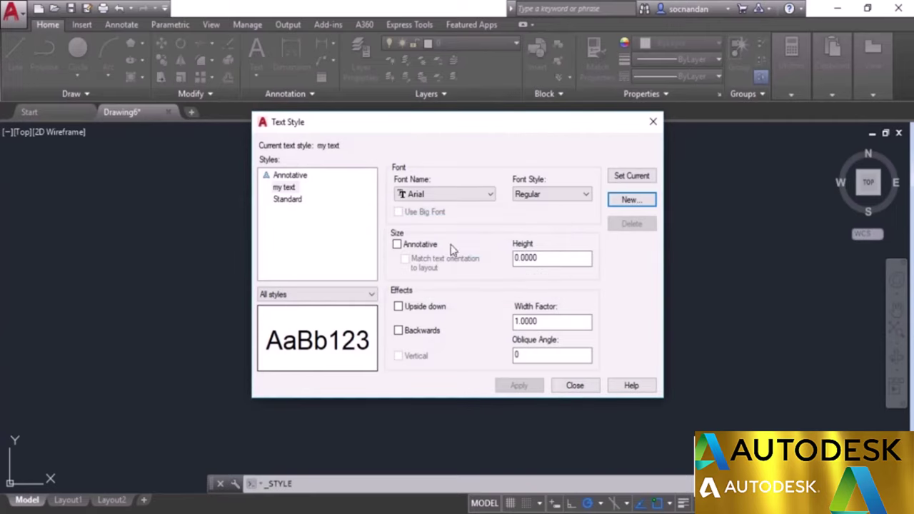
pyautogui.click(289, 189)
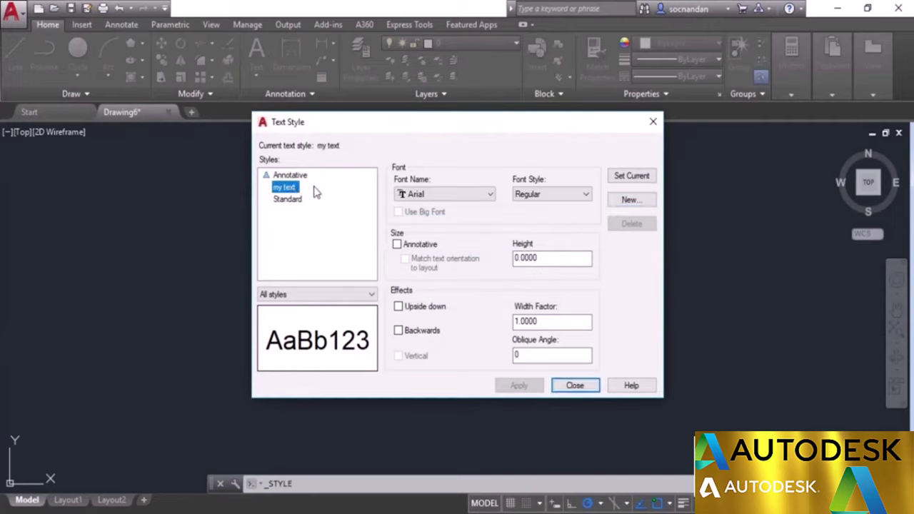
pyautogui.click(440, 199)
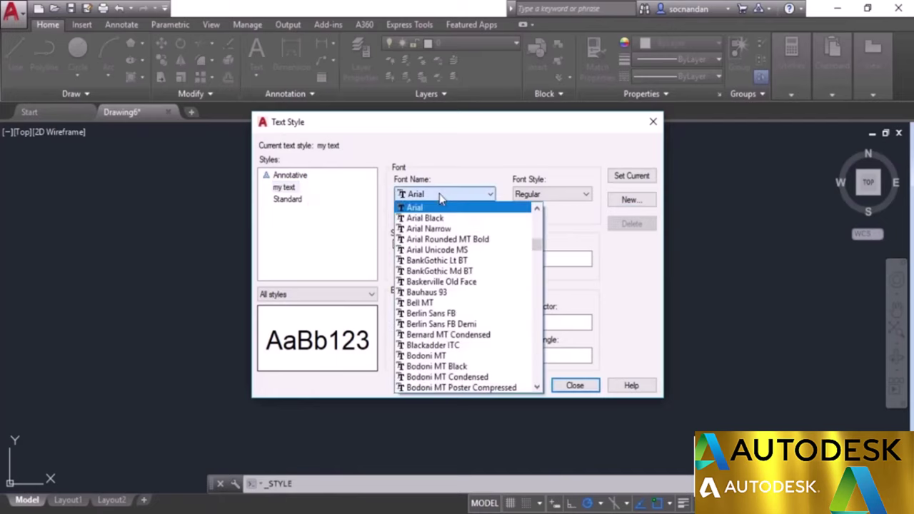
pyautogui.press('s')
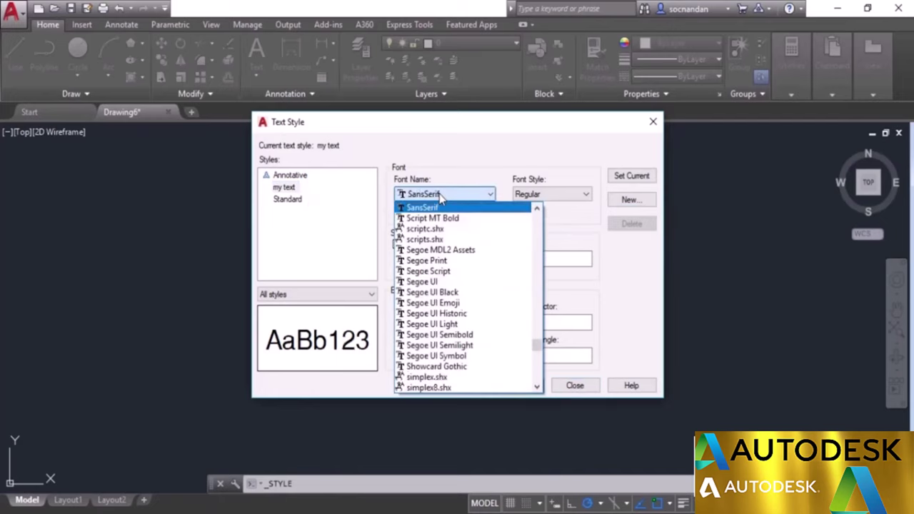
pyautogui.click(436, 378)
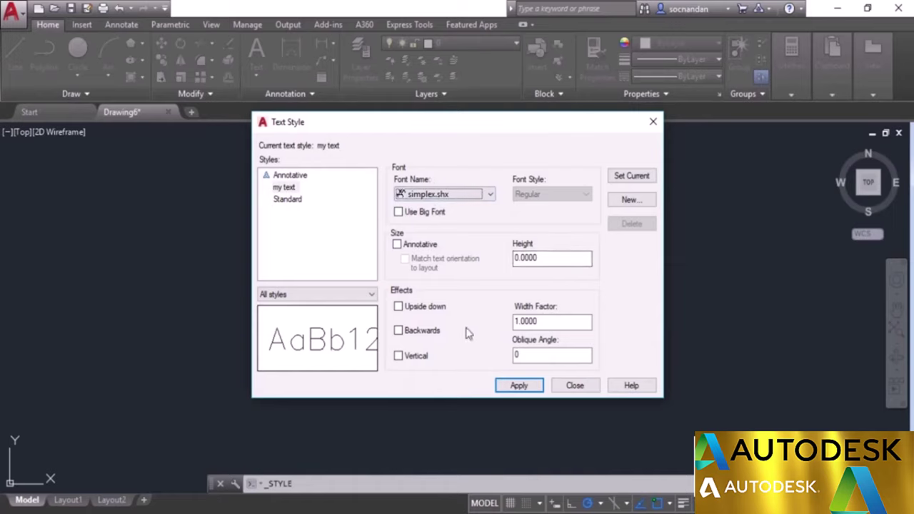
pyautogui.click(521, 386)
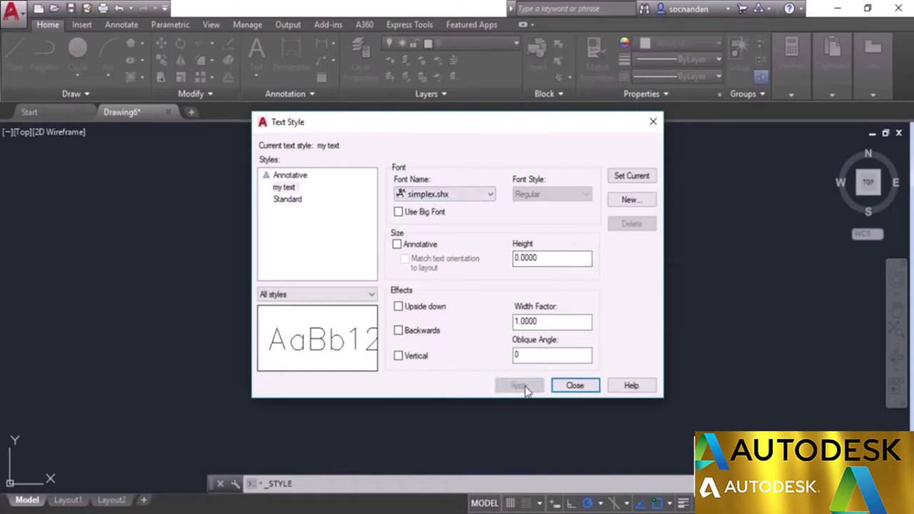
pyautogui.click(572, 386)
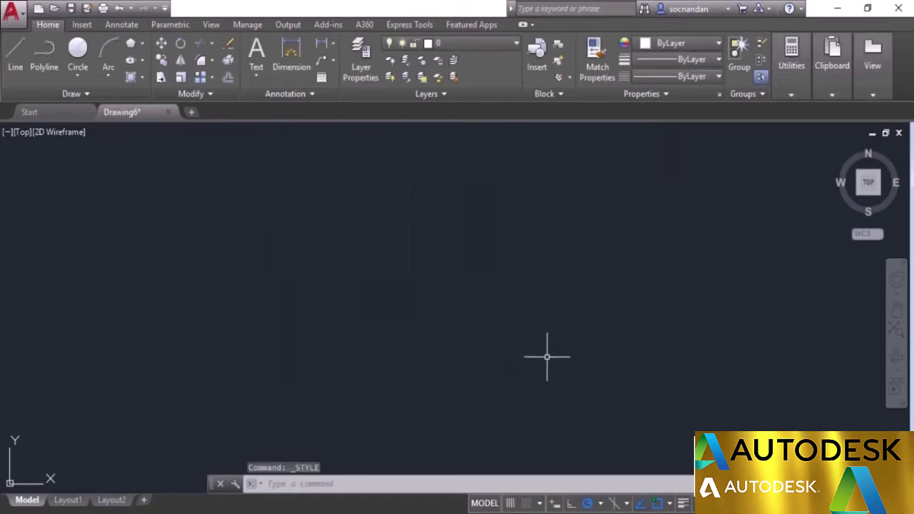
# - Place a multiline text box reading 'AutoCAD 2018' and close the text editor
pyautogui.click(256, 71)
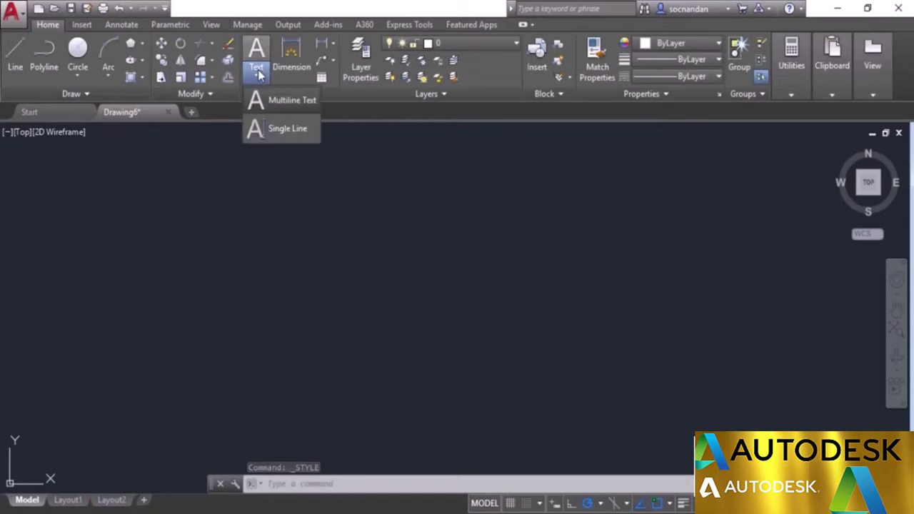
pyautogui.click(293, 105)
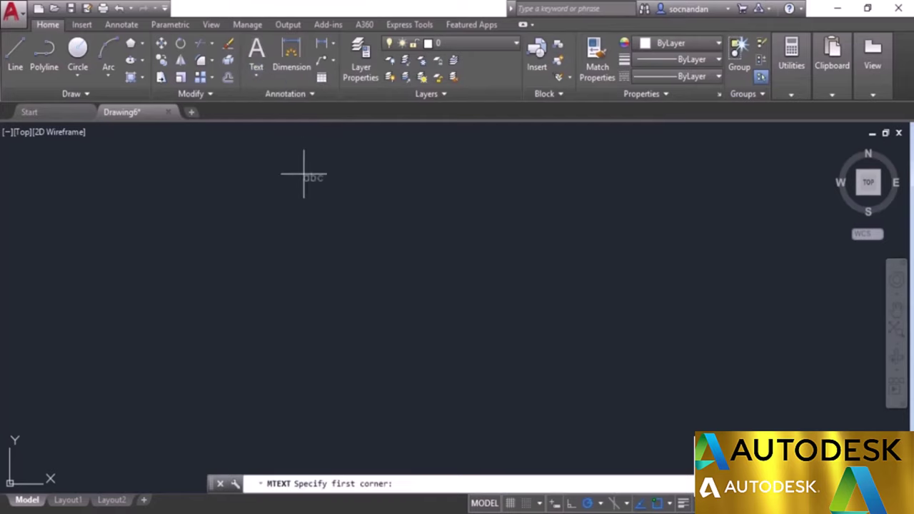
pyautogui.click(308, 235)
pyautogui.click(475, 319)
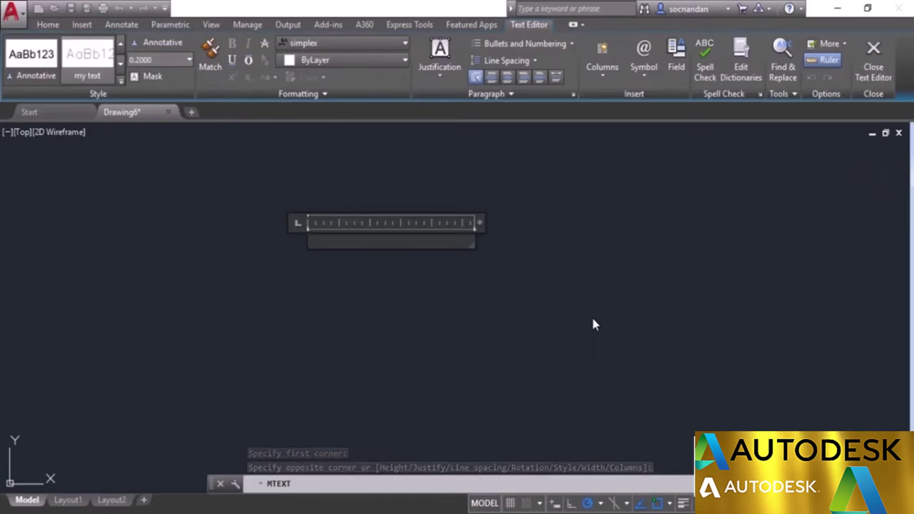
pyautogui.write('AutoCAD 2018')
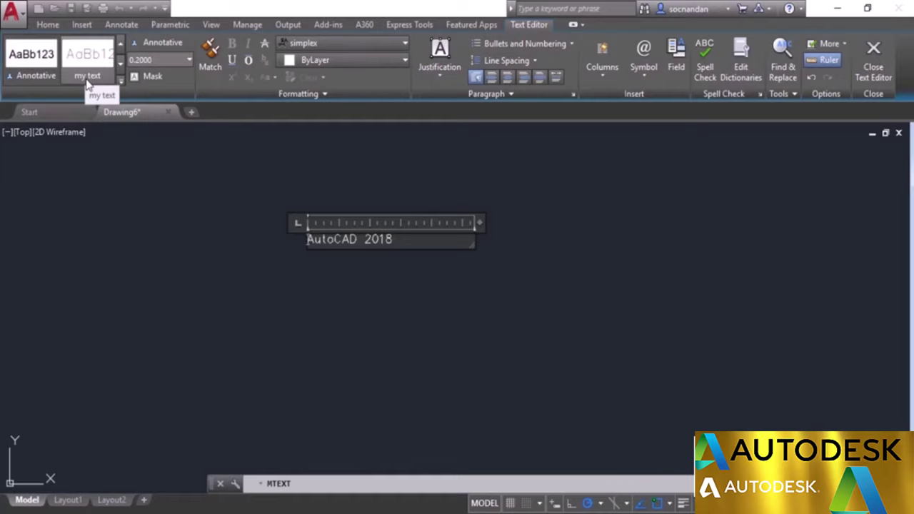
pyautogui.click(394, 240)
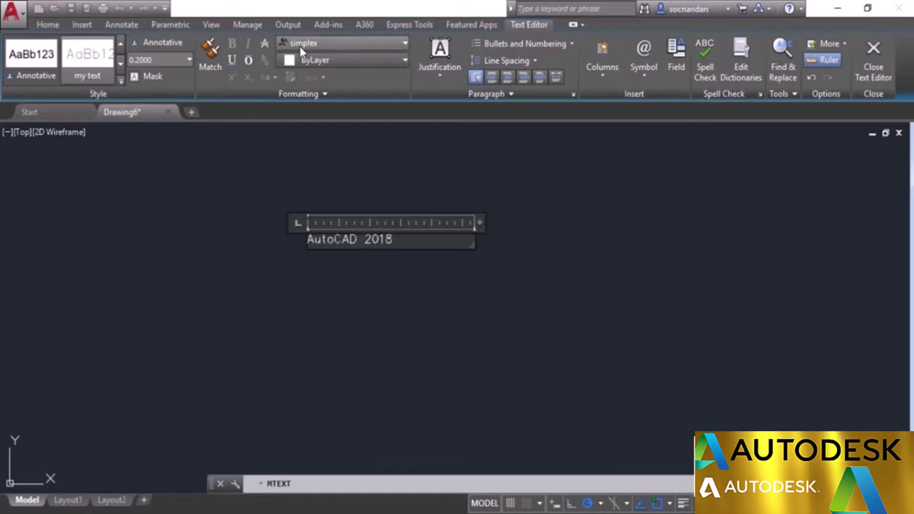
pyautogui.click(883, 67)
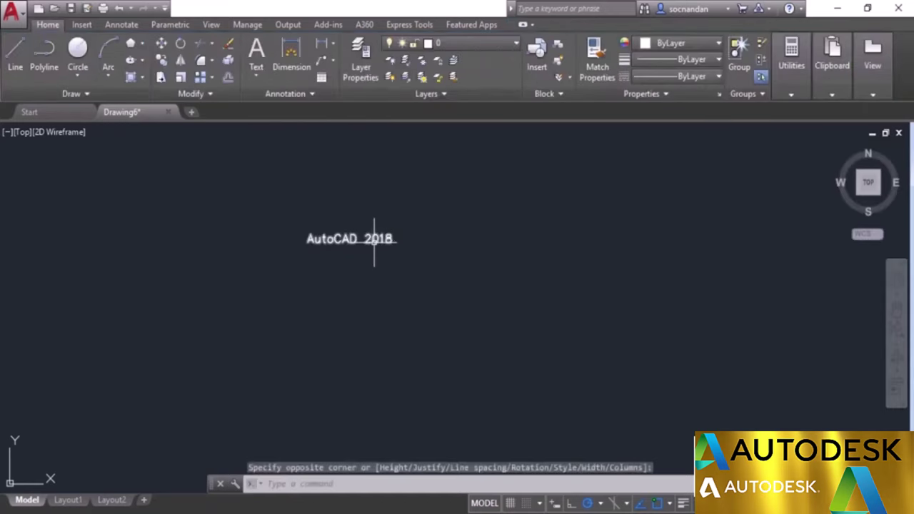
pyautogui.scroll(2, 373, 240)
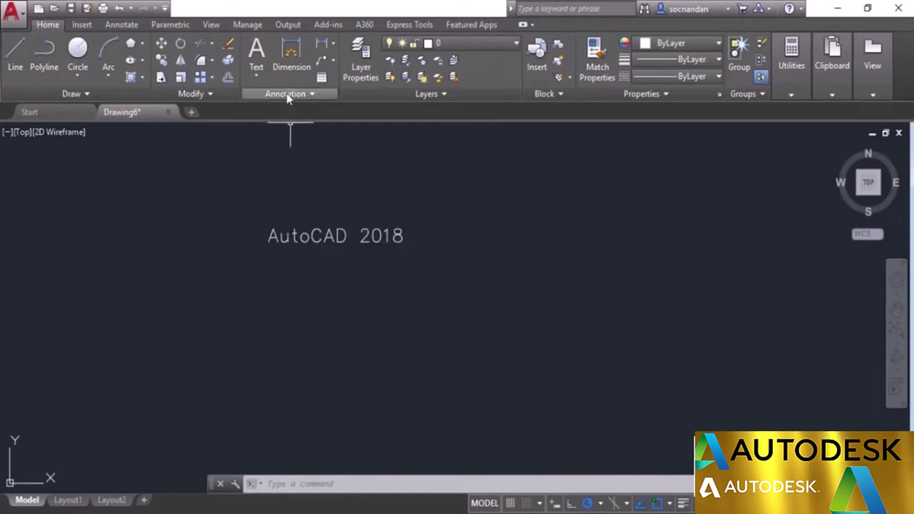
# - Add single-line text 'AutoCAD 2018' below the first, at height 0.2000 and rotation 0
pyautogui.click(259, 71)
pyautogui.click(287, 128)
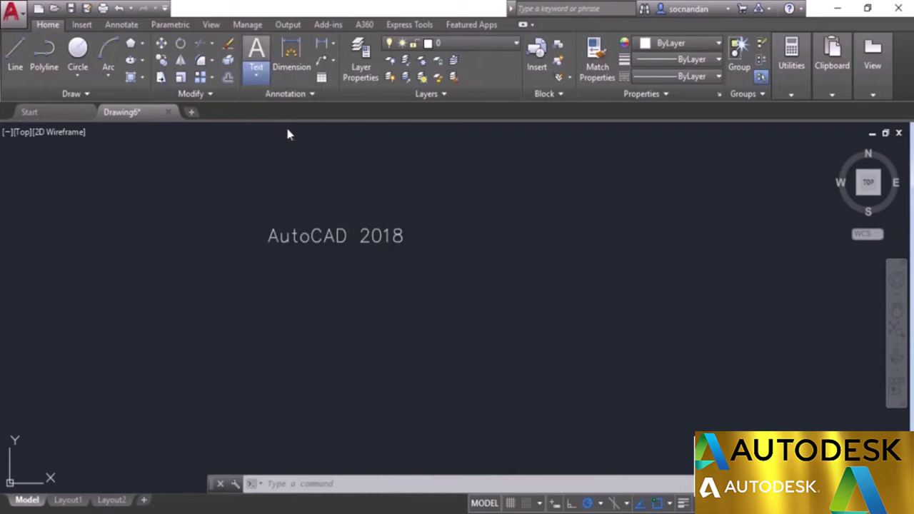
pyautogui.click(273, 293)
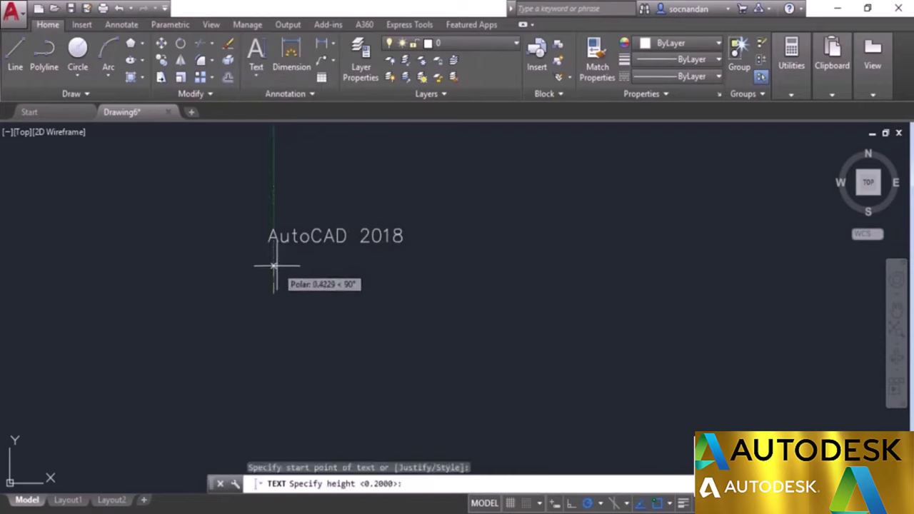
pyautogui.press('Return')
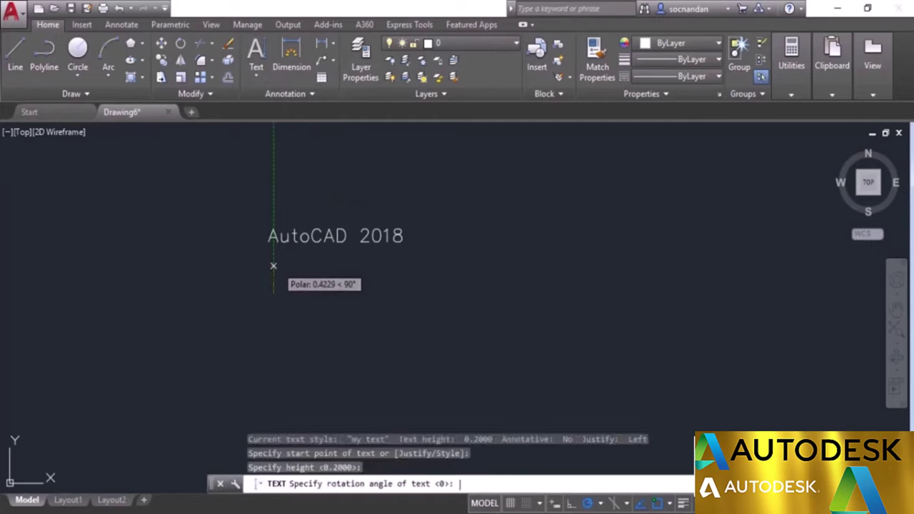
pyautogui.press('Return')
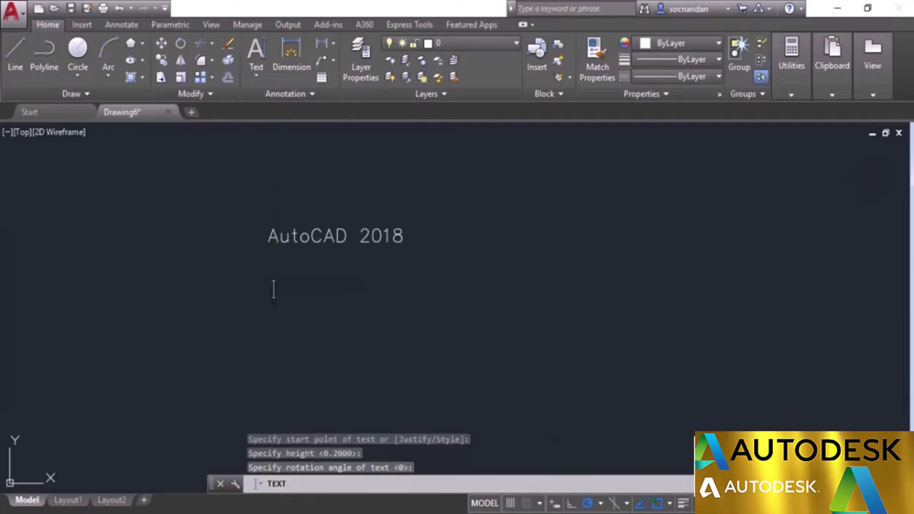
pyautogui.write('A')
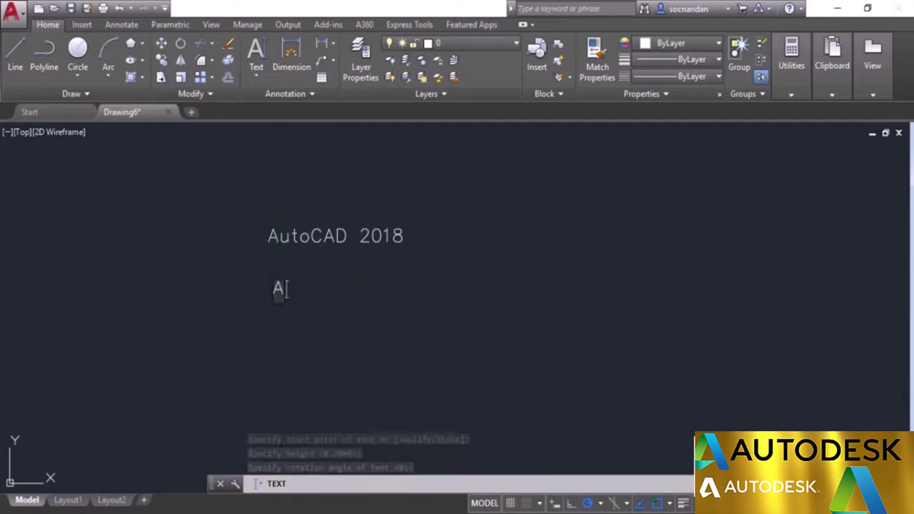
pyautogui.write('utoCAD 2018')
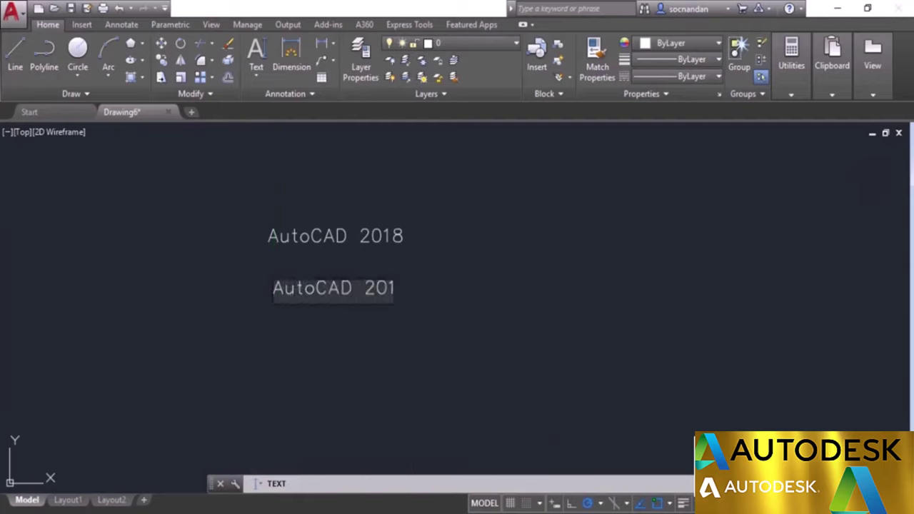
pyautogui.press('Return')
pyautogui.press('Return')
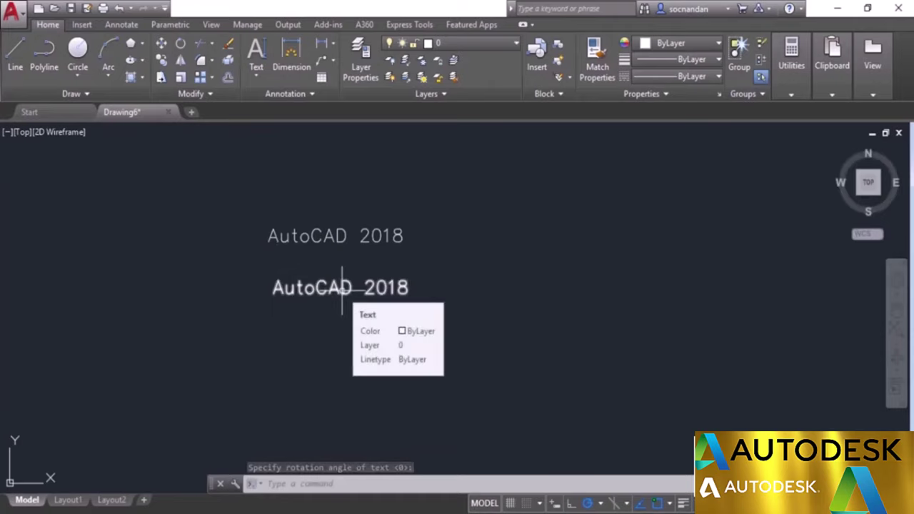
# - Open the Text Style list in the Annotation panel, then close it again
pyautogui.click(286, 94)
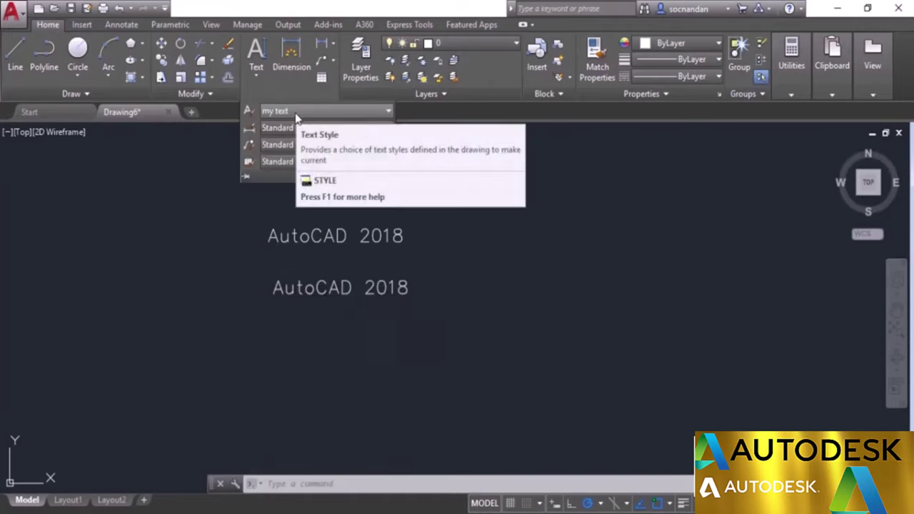
pyautogui.click(293, 113)
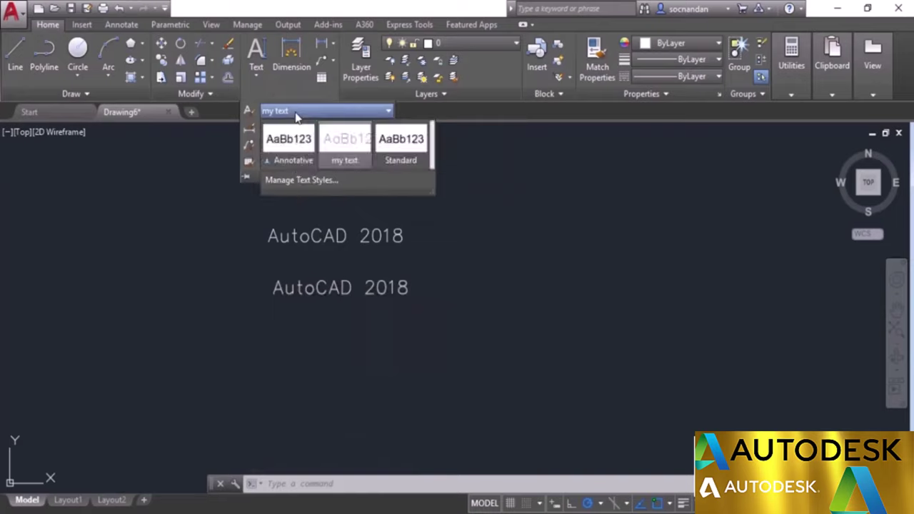
pyautogui.click(348, 115)
pyautogui.click(391, 282)
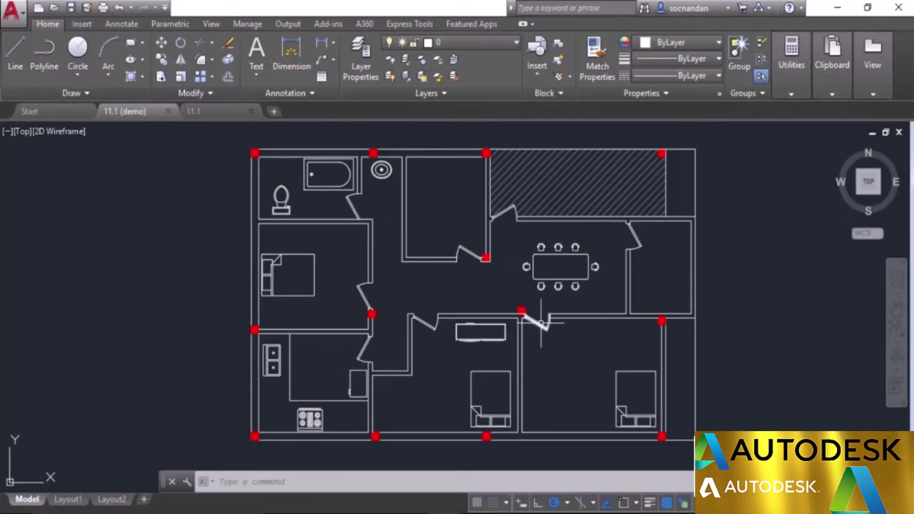
# - Look over the door and bed blocks in the floor plan, then switch to the 11.1 sink drawing
pyautogui.moveTo(541, 322)
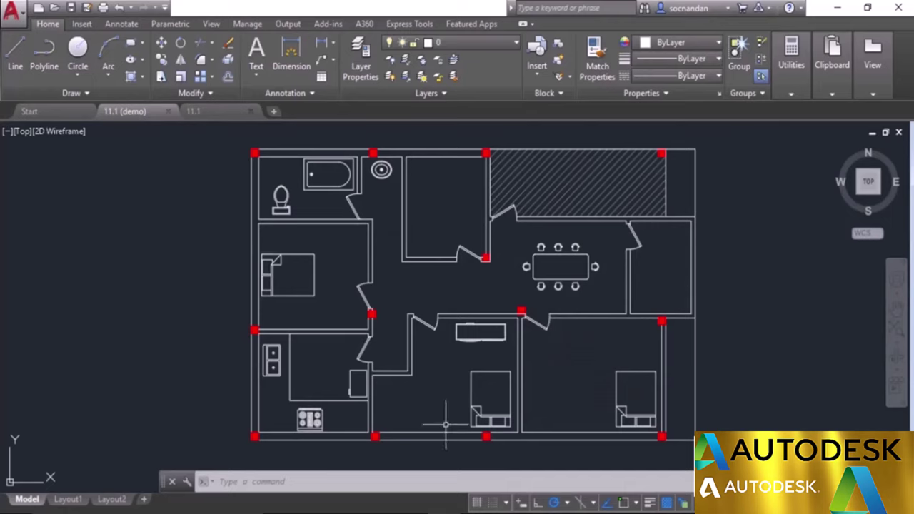
pyautogui.moveTo(475, 409)
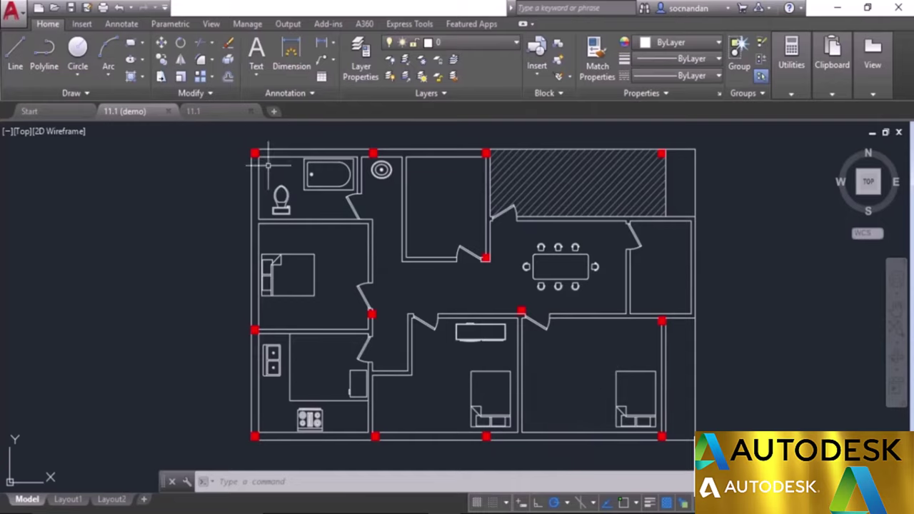
pyautogui.click(219, 112)
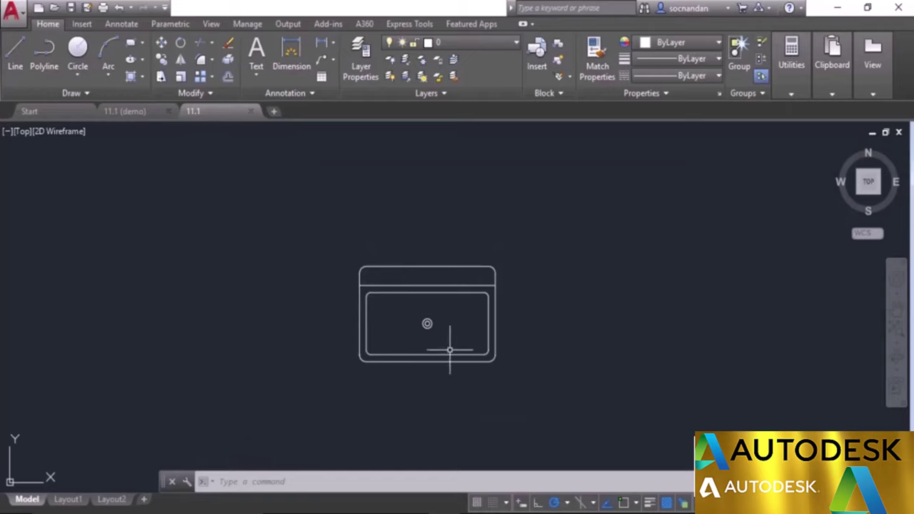
# - Start a new block definition named Sink and begin picking its insertion base point
pyautogui.press('b')
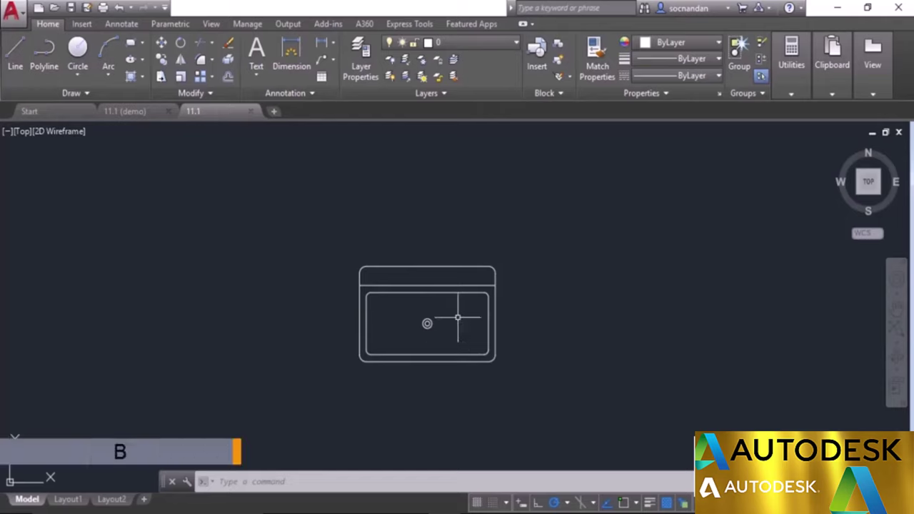
pyautogui.click(559, 45)
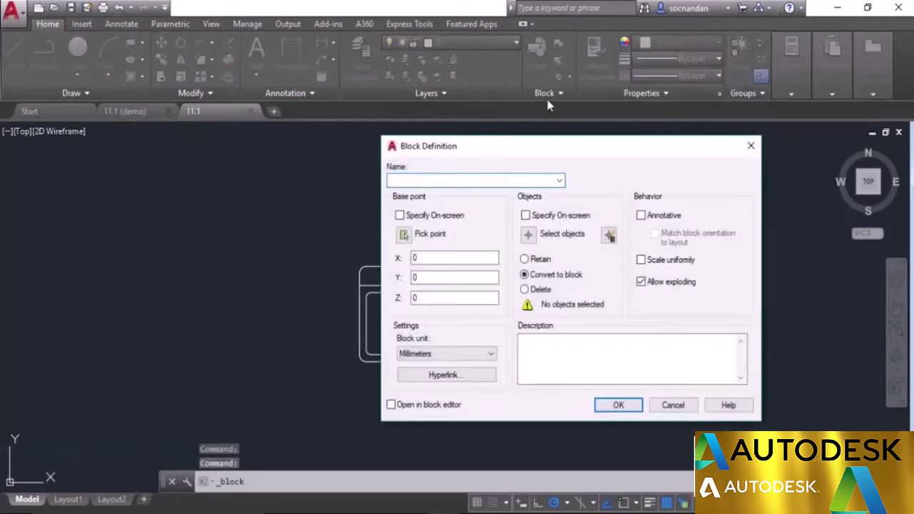
pyautogui.moveTo(554, 152); pyautogui.dragTo(579, 147)
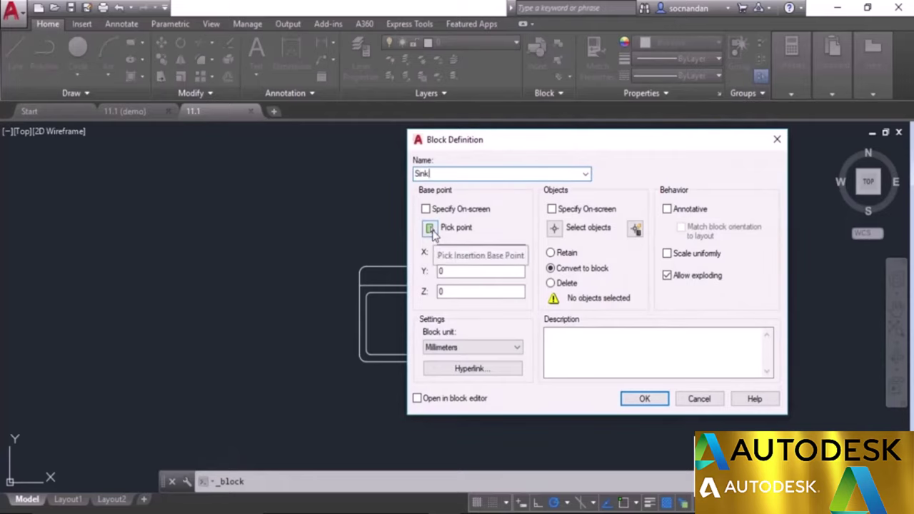
pyautogui.click(430, 230)
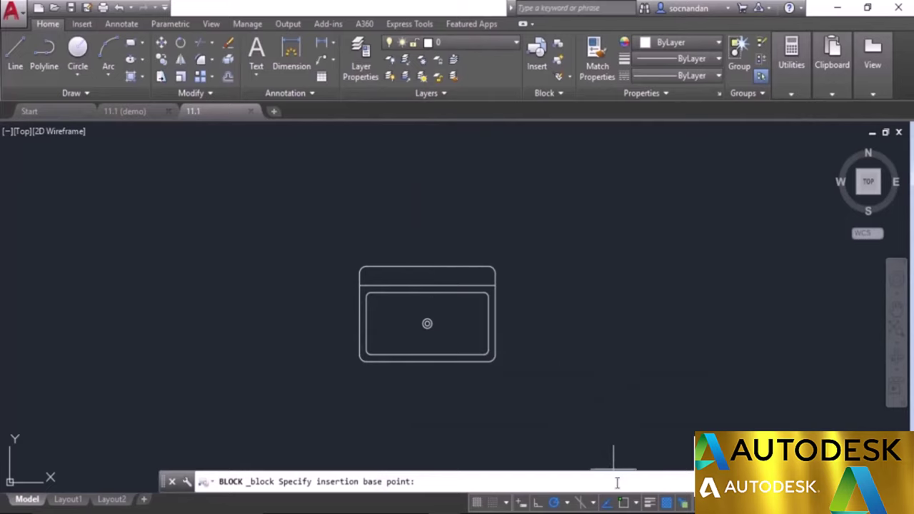
# - Snap the Sink base point to the sink's top edge and crossing-select all 19 sink objects
pyautogui.click(622, 503)
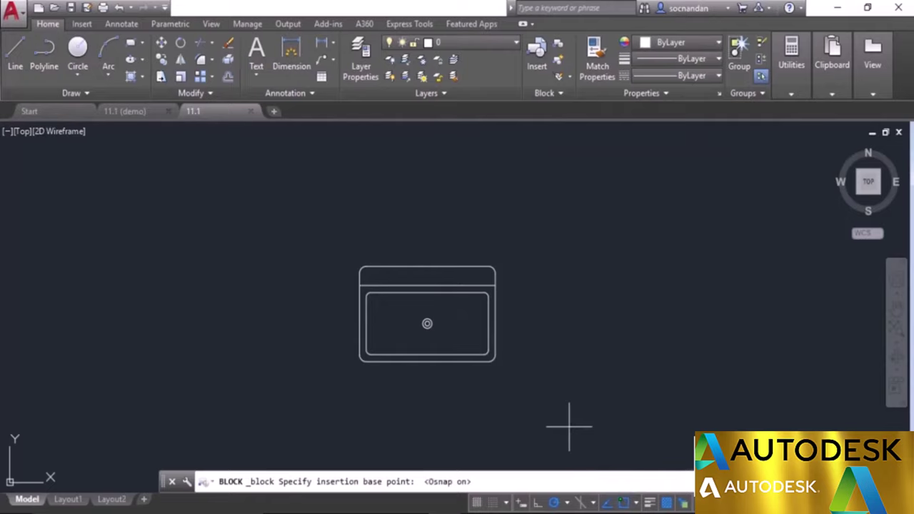
pyautogui.press('F3')
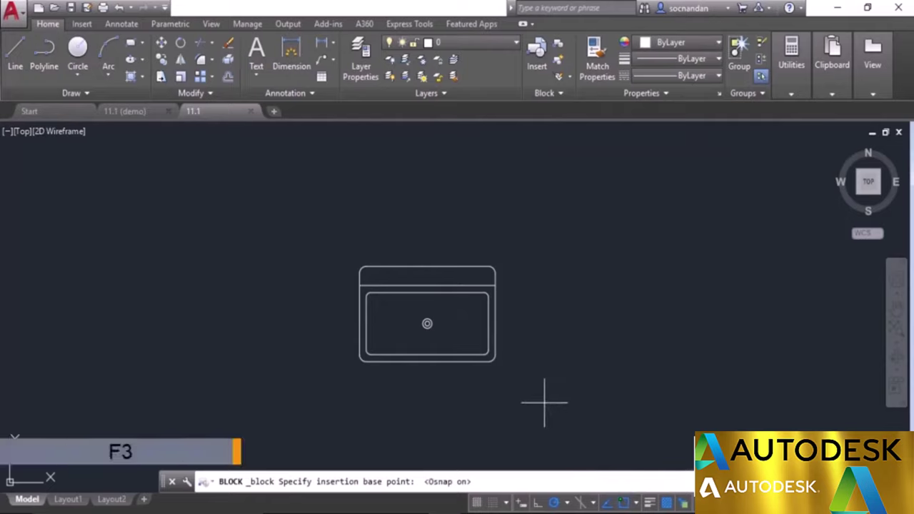
pyautogui.click(426, 267)
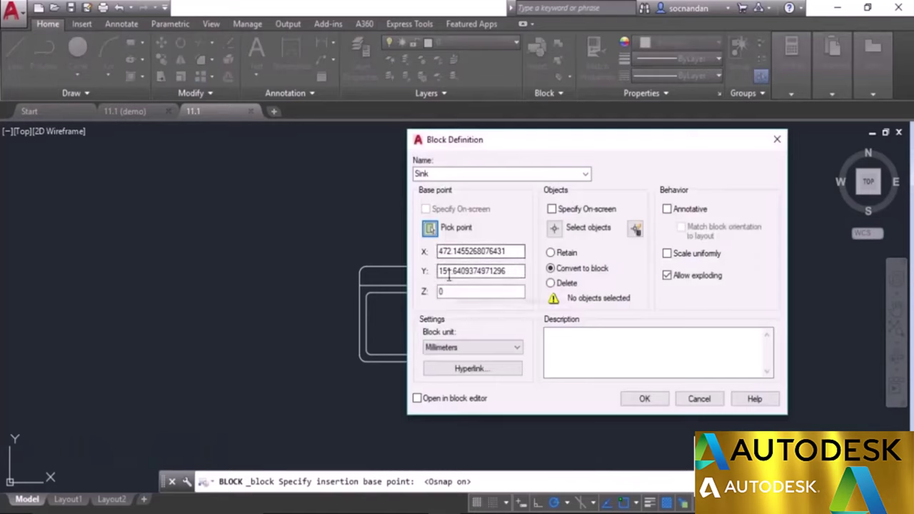
pyautogui.click(554, 227)
pyautogui.click(534, 387)
pyautogui.click(346, 222)
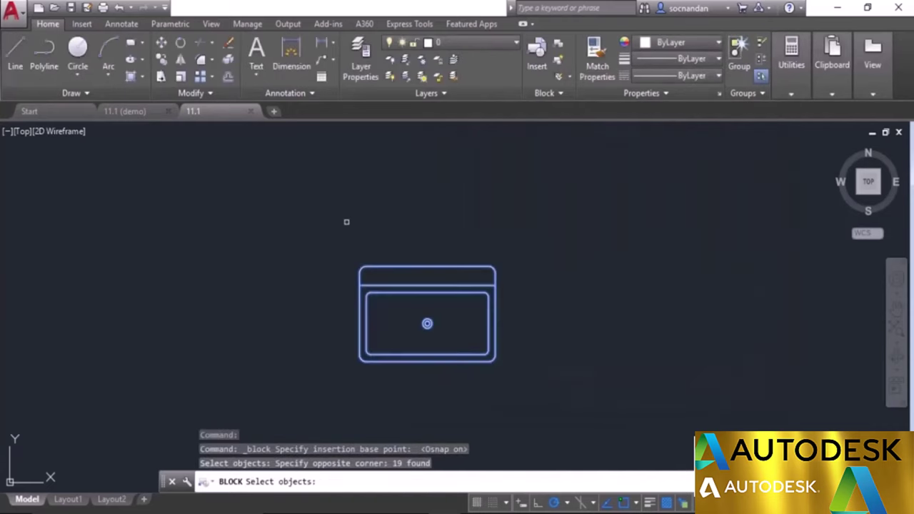
pyautogui.press('Return')
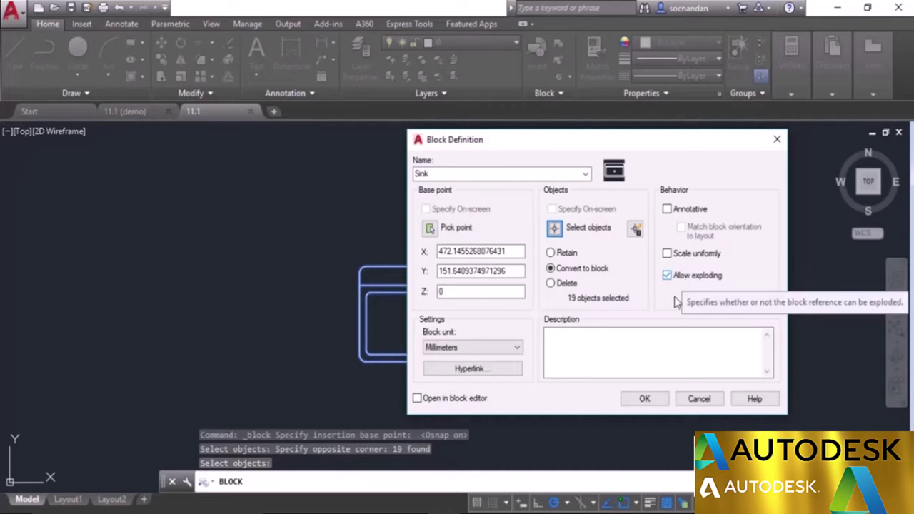
# - Create the Sink block and verify the sink is now one block reference
pyautogui.click(644, 400)
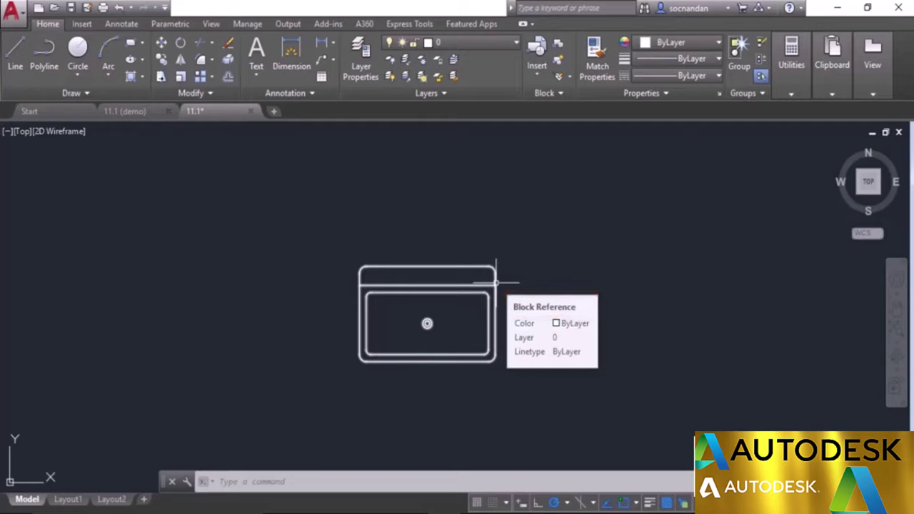
pyautogui.click(497, 282)
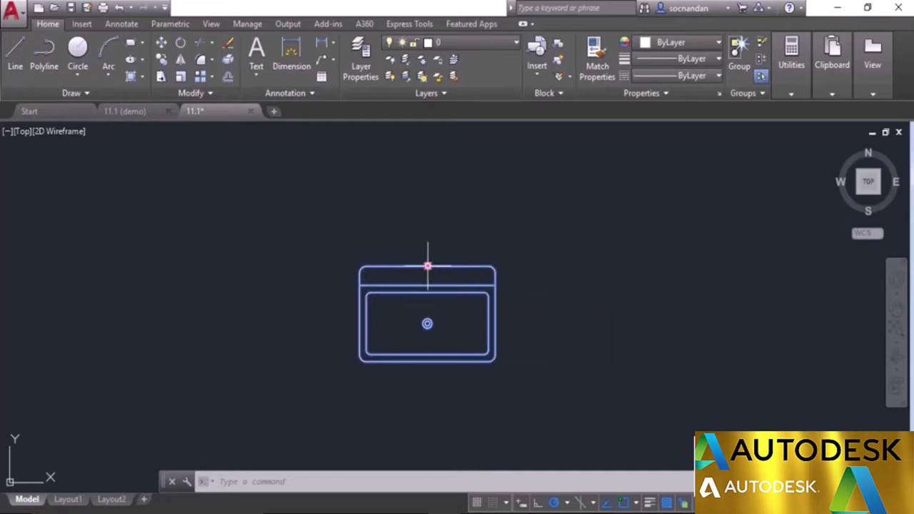
pyautogui.press('Escape')
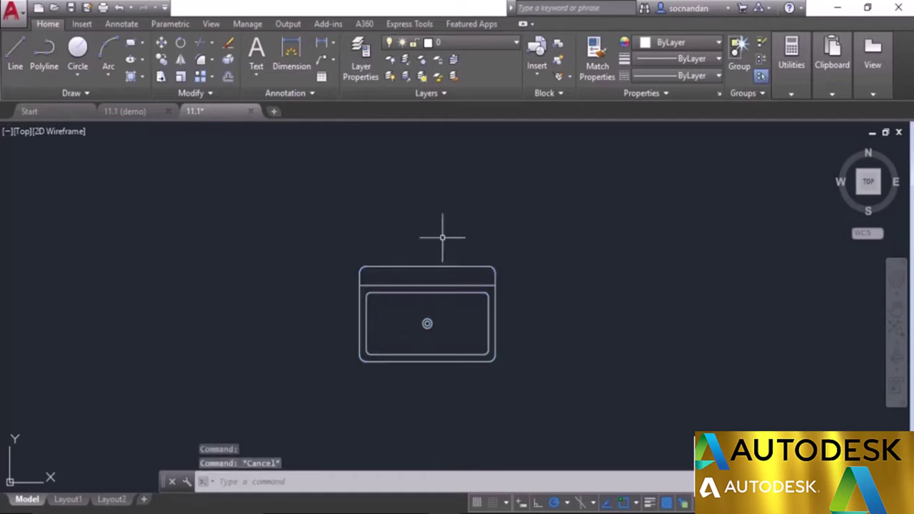
# - Insert a second Sink block to the right of the original
pyautogui.click(538, 77)
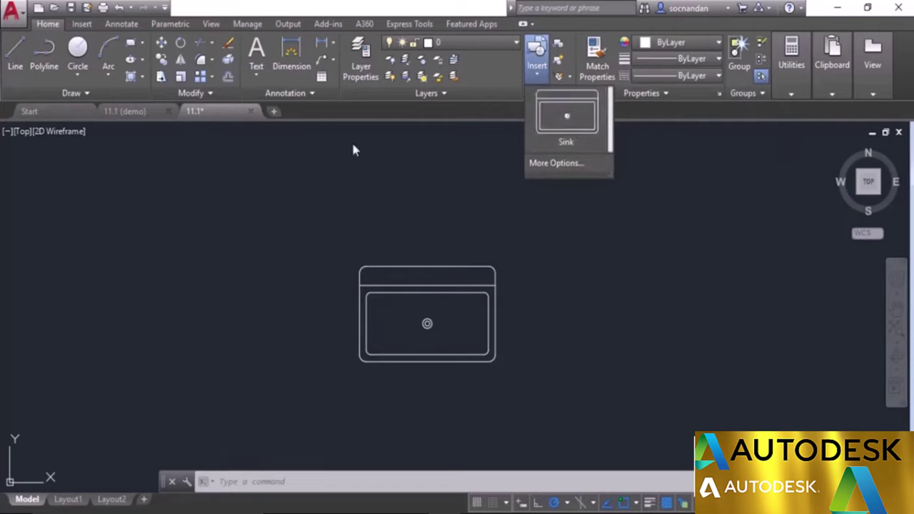
pyautogui.click(585, 145)
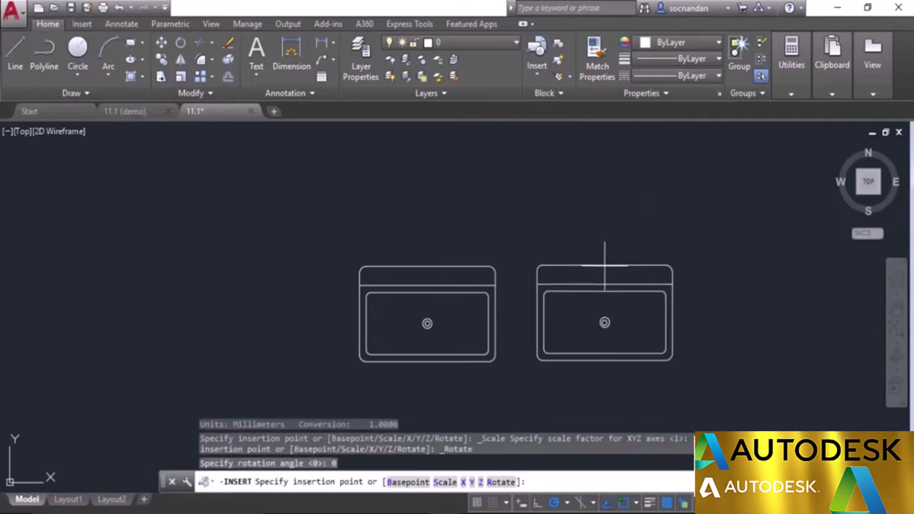
pyautogui.click(583, 326)
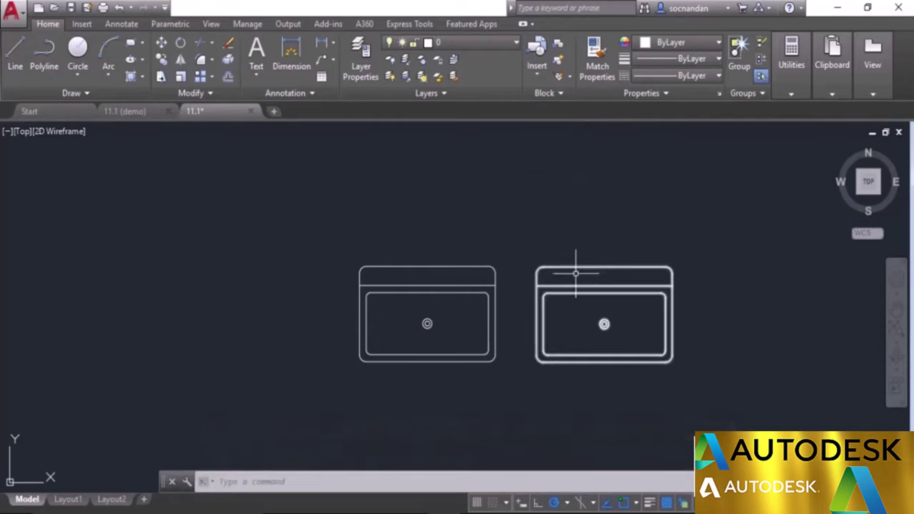
pyautogui.click(536, 67)
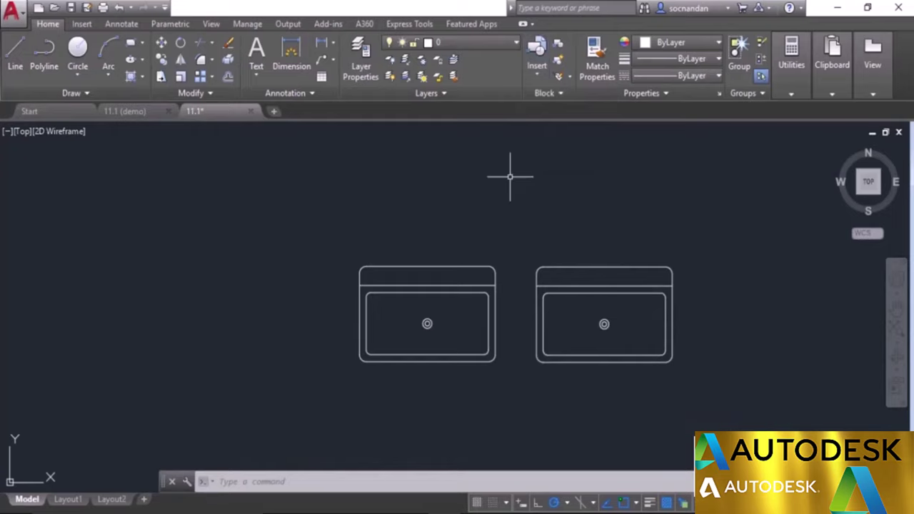
# - Undo all changes so only the original, unblocked sink lines remain
pyautogui.hotkey('ctrl', 'z')
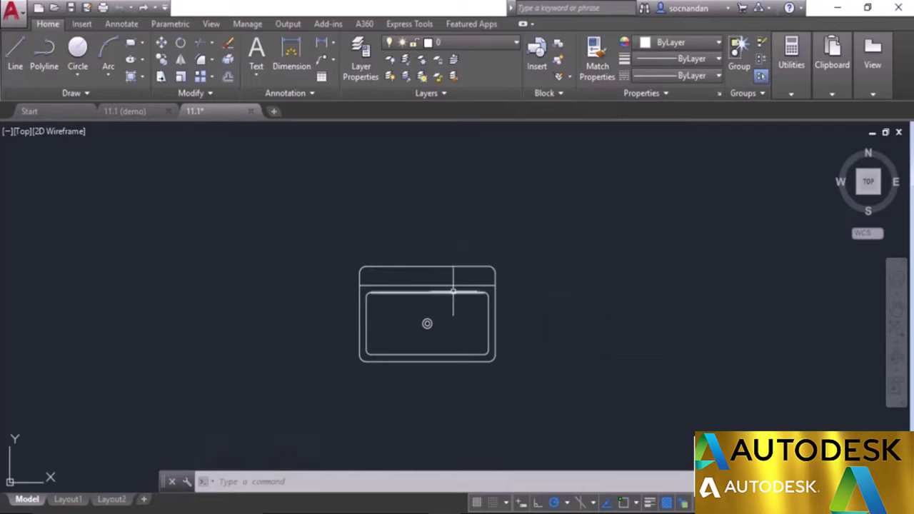
pyautogui.moveTo(454, 285)
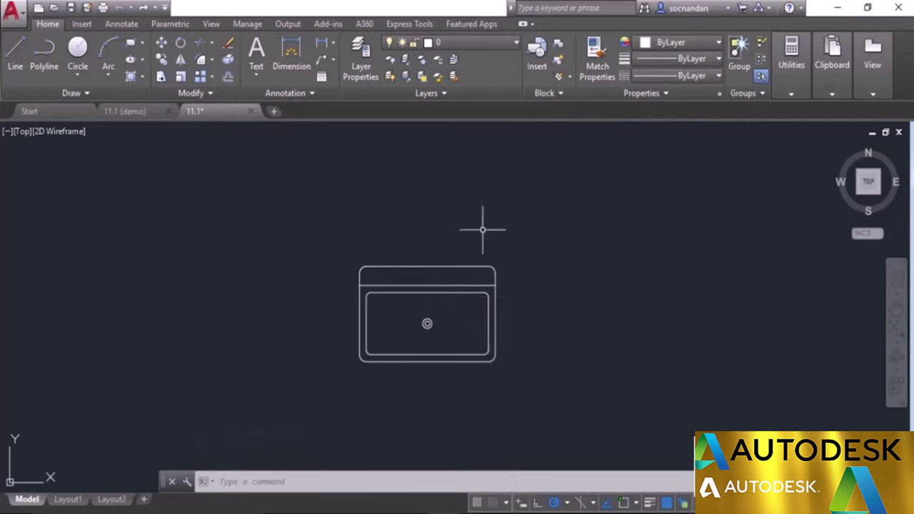
pyautogui.click(557, 46)
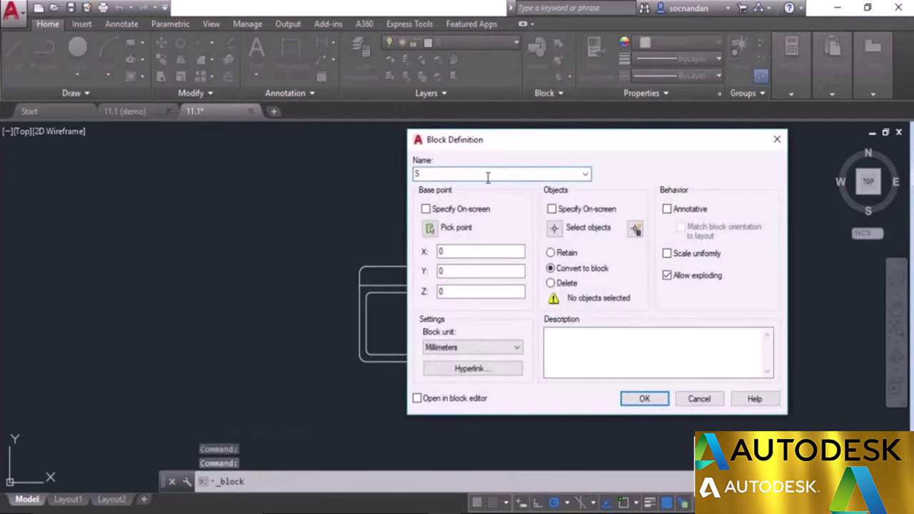
# - Redefine Sink from all 19 objects, based at the top-edge midpoint, with Retain selected
pyautogui.write('Sink')
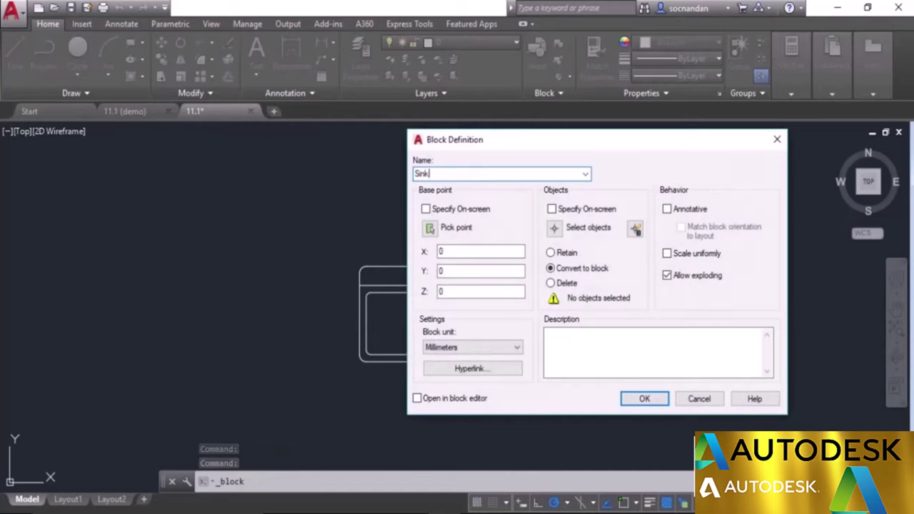
pyautogui.click(431, 227)
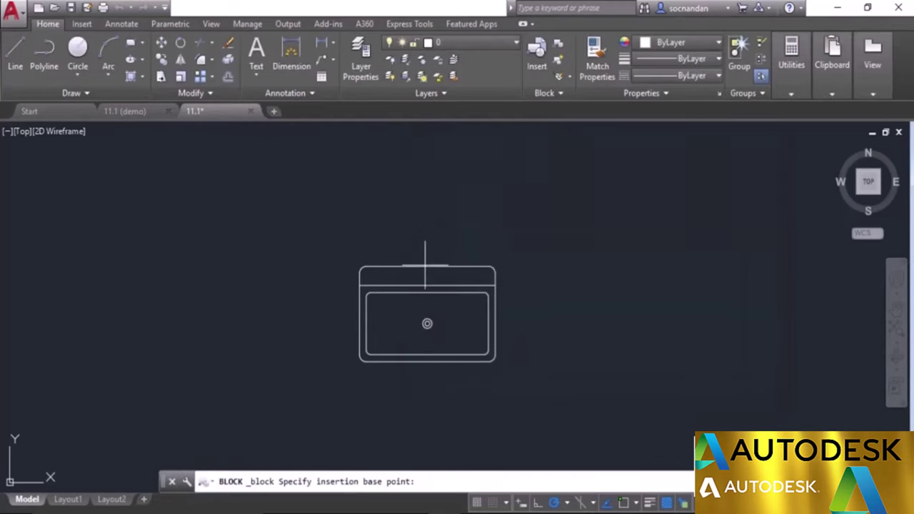
pyautogui.press('F3')
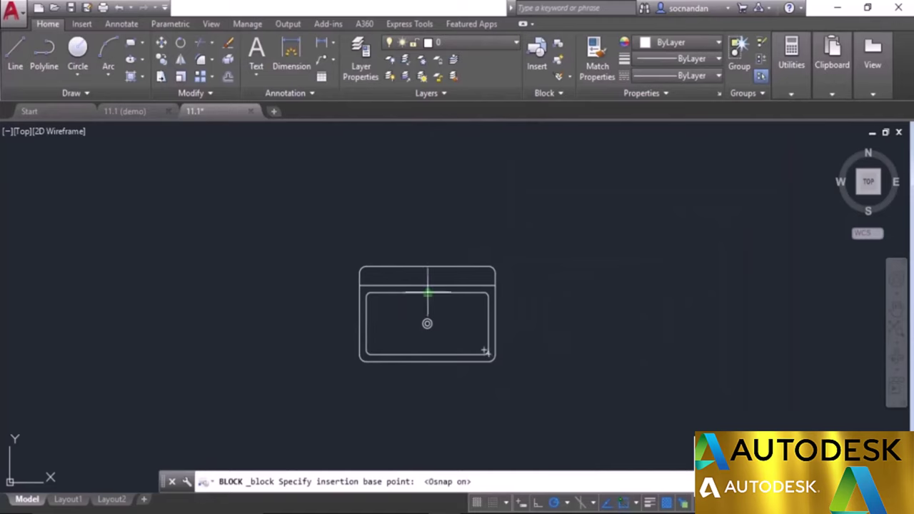
pyautogui.click(426, 269)
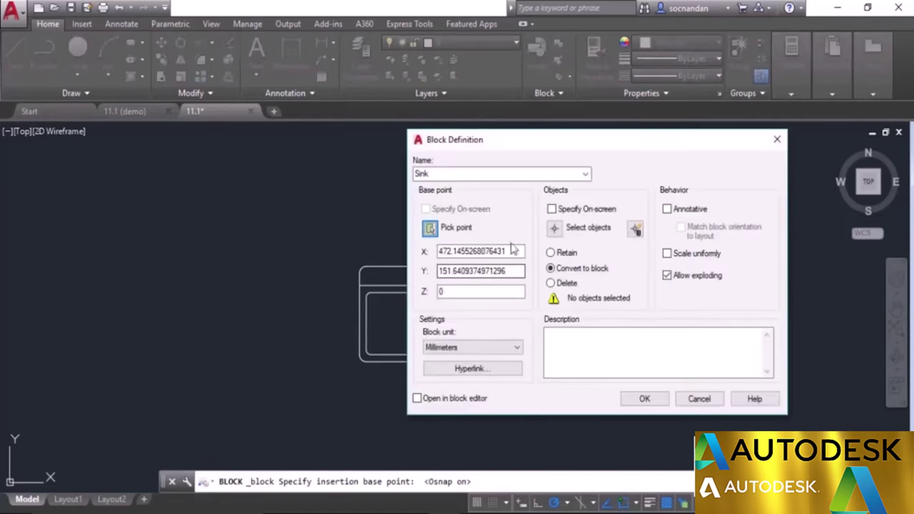
pyautogui.click(557, 227)
pyautogui.click(531, 399)
pyautogui.click(274, 212)
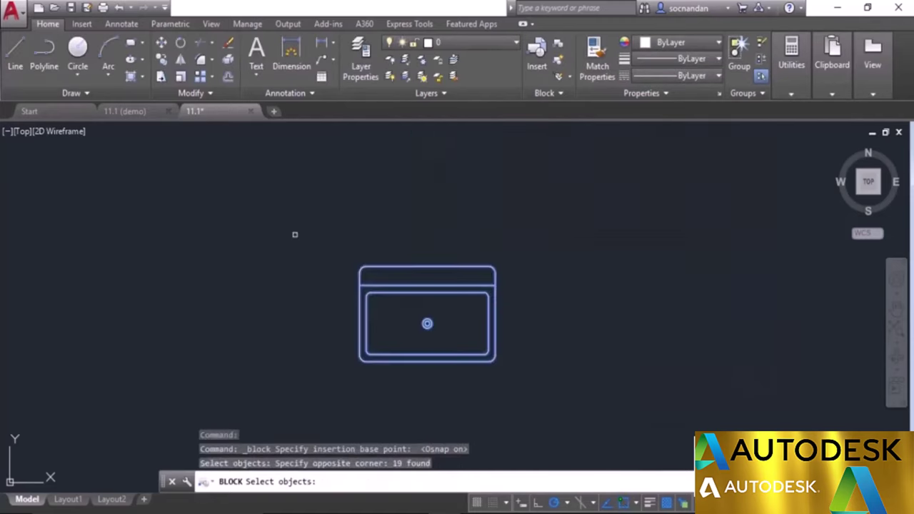
pyautogui.press('Return')
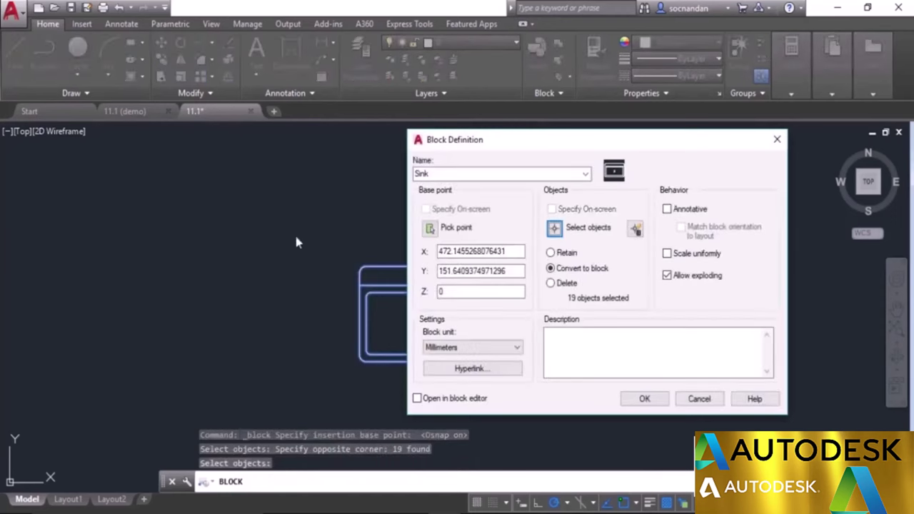
pyautogui.click(566, 267)
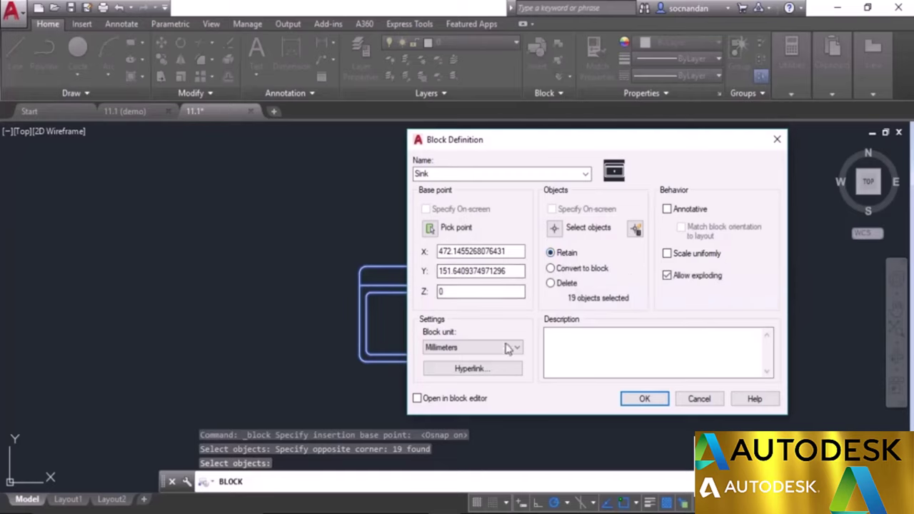
pyautogui.click(643, 399)
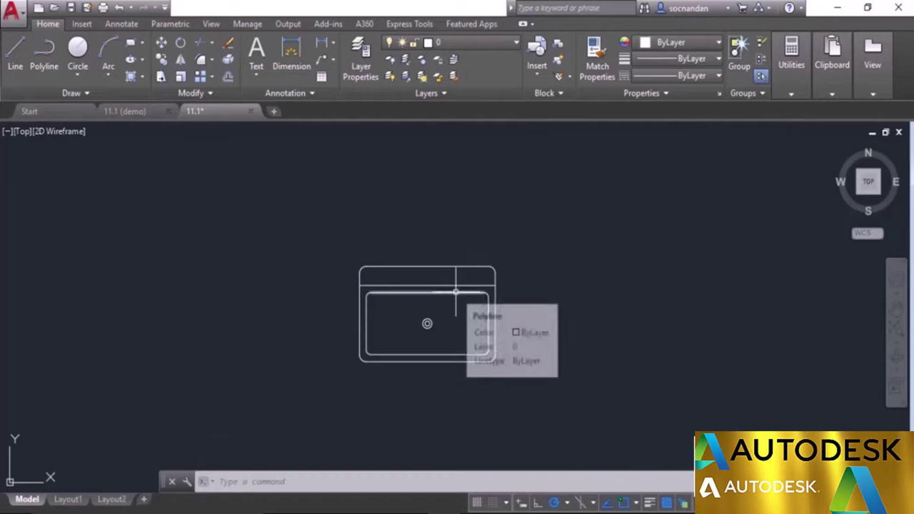
# - Confirm Sink appears in the Insert block list, then start a fresh block definition
pyautogui.click(536, 77)
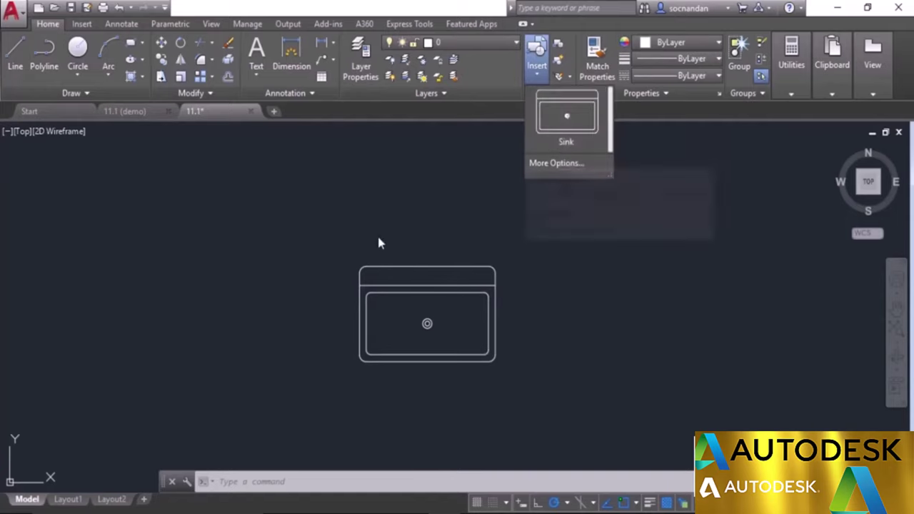
pyautogui.click(343, 405)
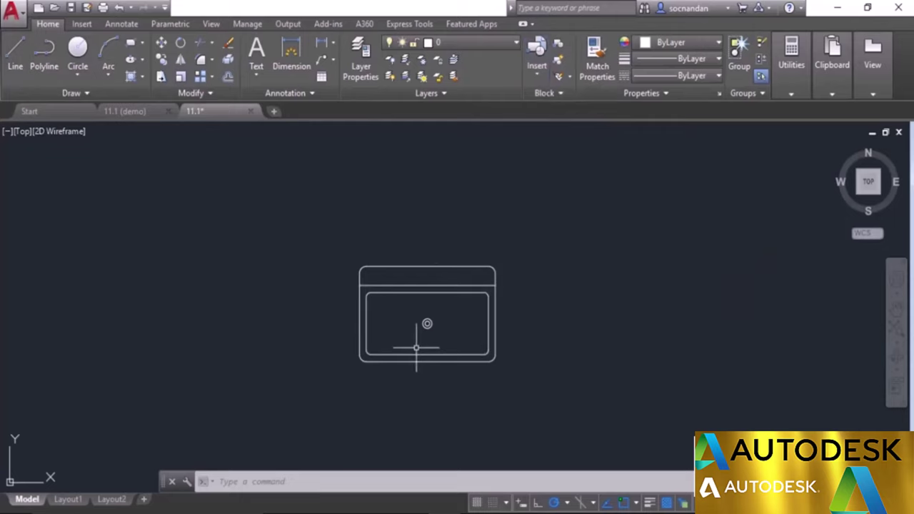
pyautogui.click(540, 74)
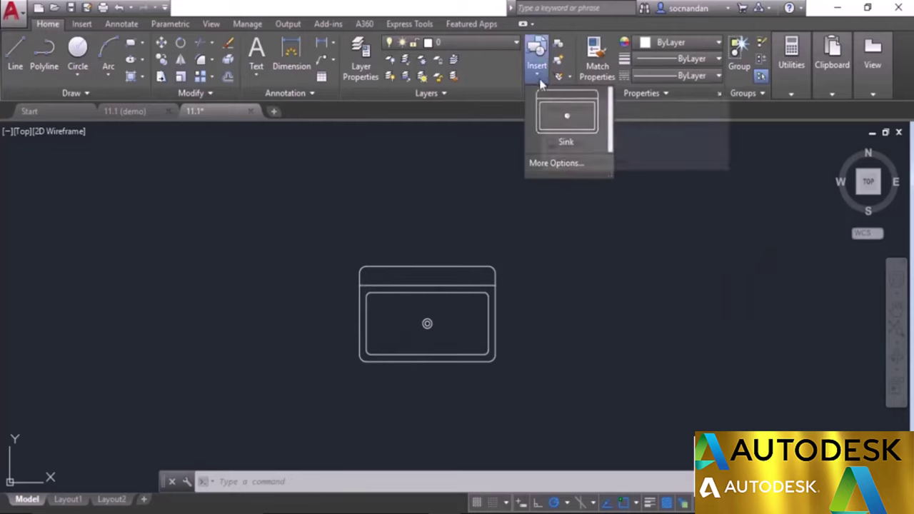
pyautogui.click(543, 82)
pyautogui.click(557, 43)
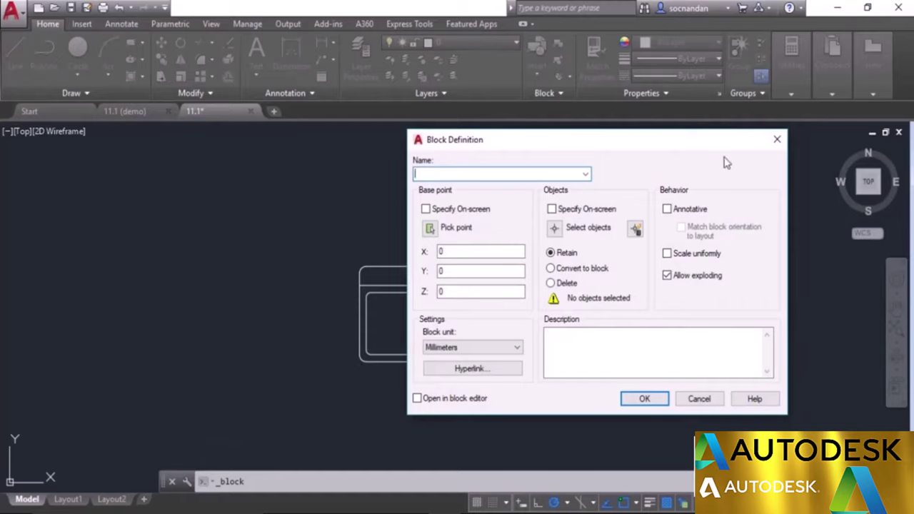
# - Cancel the empty definition, undo the earlier group and block changes, and start a block named 'Sink'
pyautogui.click(776, 140)
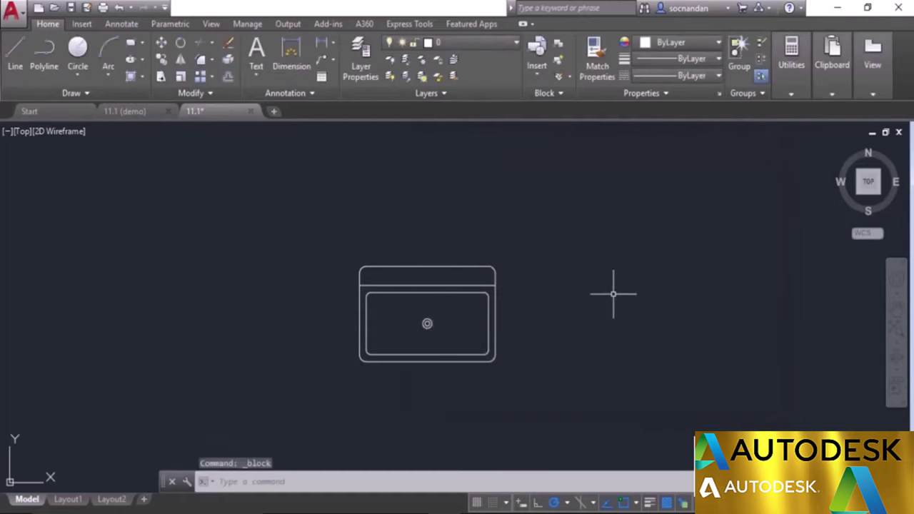
pyautogui.hotkey('ctrl', 'z')
pyautogui.hotkey('ctrl', 'z')
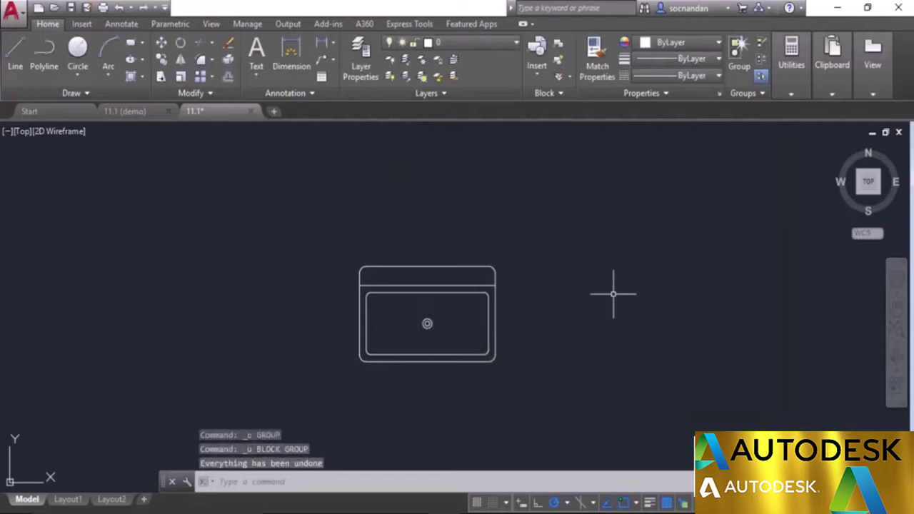
pyautogui.hotkey('ctrl', 'z')
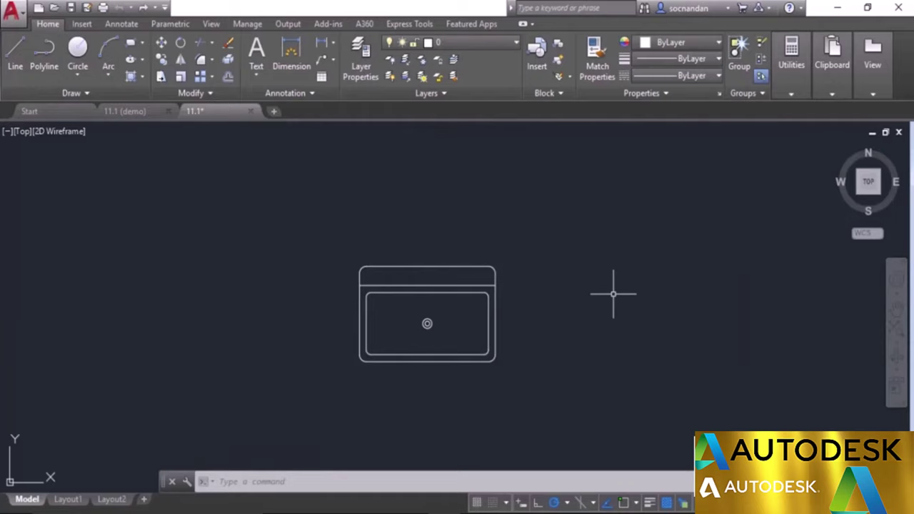
pyautogui.click(559, 46)
pyautogui.write('Sink')
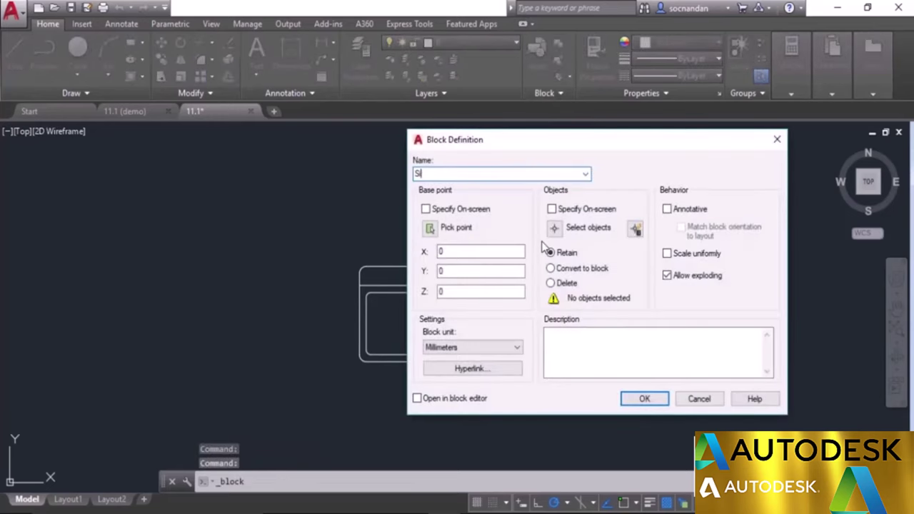
# - Create the Sink block based on the sink's top edge, with its 19 window-selected objects deleted
pyautogui.click(430, 227)
pyautogui.click(622, 501)
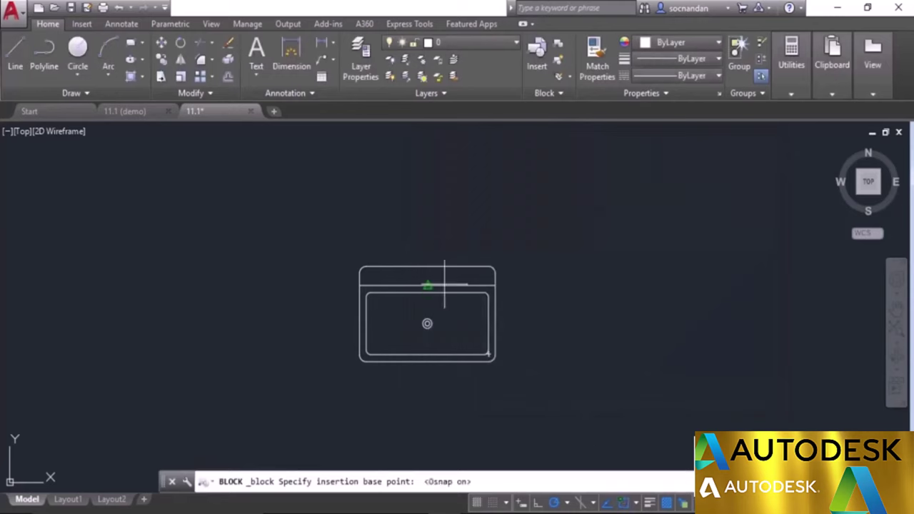
pyautogui.click(427, 264)
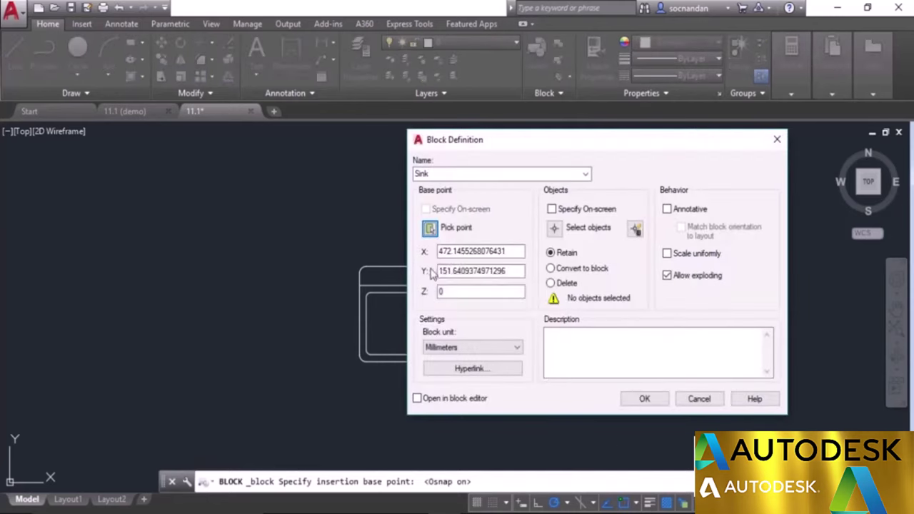
pyautogui.click(550, 282)
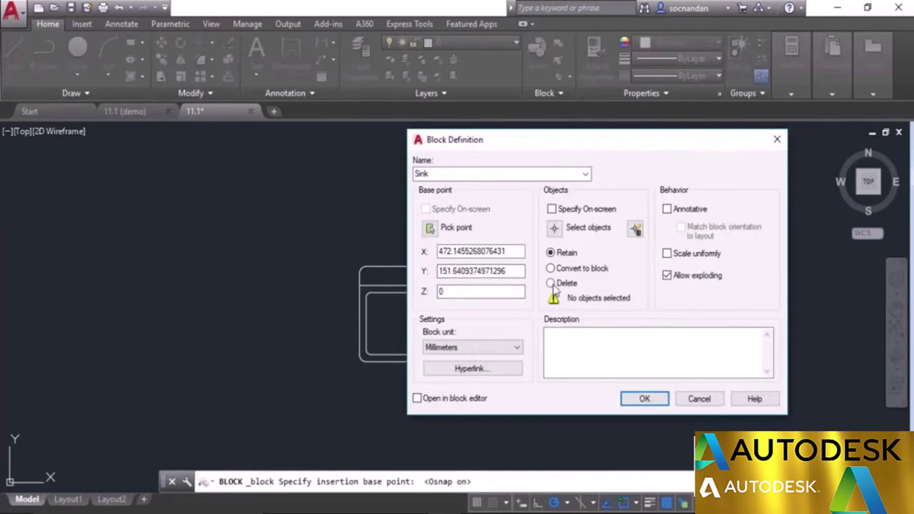
pyautogui.click(555, 227)
pyautogui.click(552, 385)
pyautogui.click(340, 244)
pyautogui.press('Return')
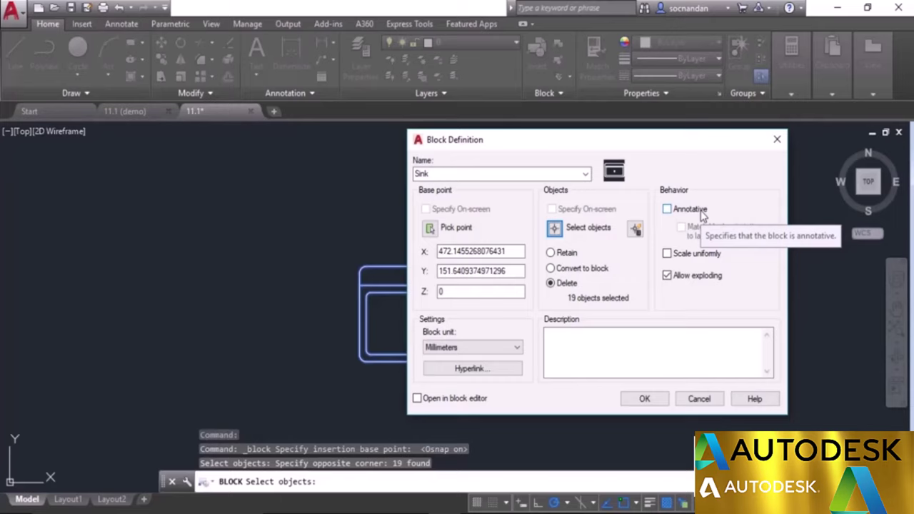
pyautogui.click(667, 254)
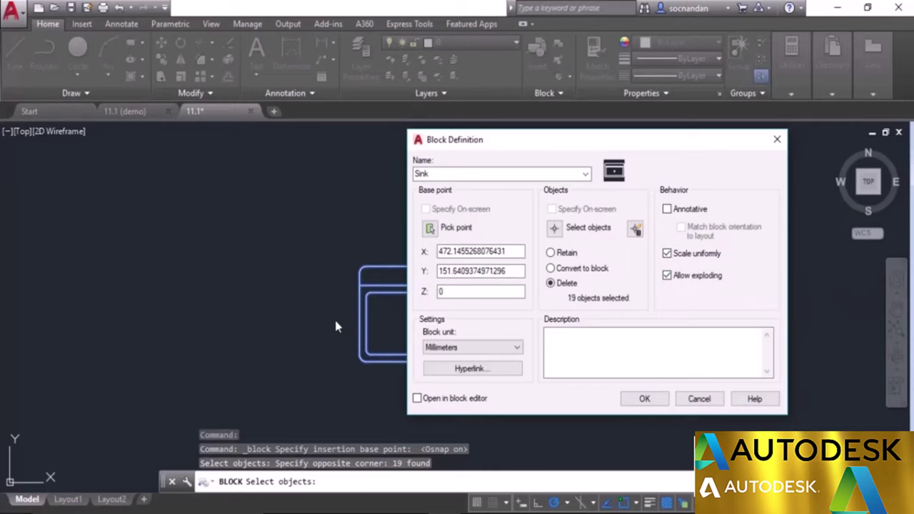
pyautogui.click(667, 254)
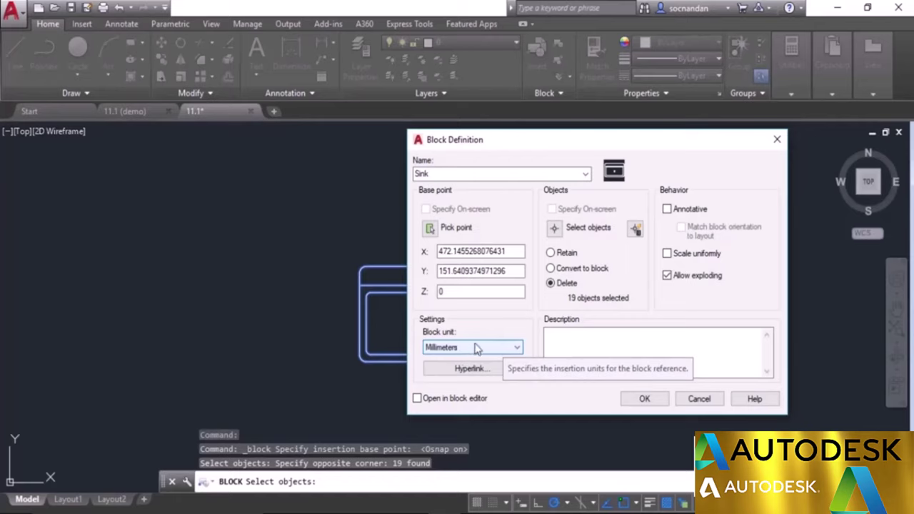
pyautogui.click(642, 398)
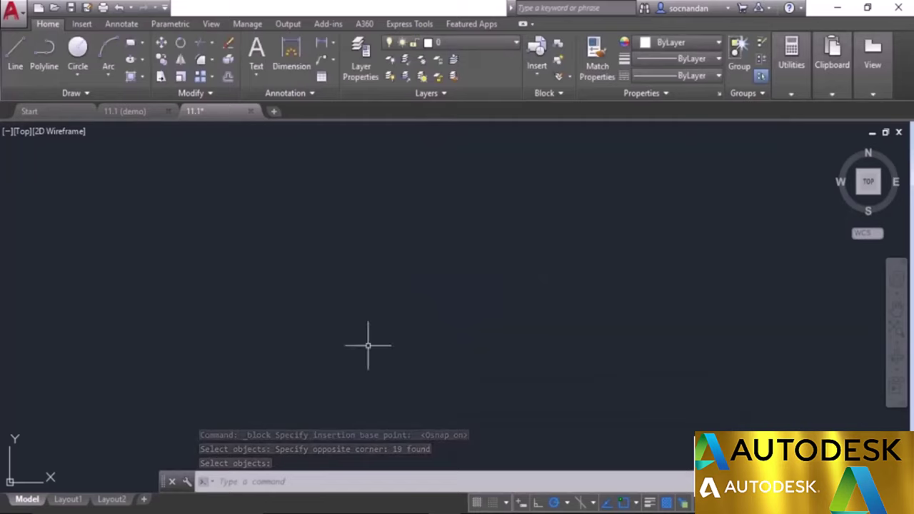
# - Place a trial Sink block, cancel that placement, and bring the Insert block list back up
pyautogui.click(535, 65)
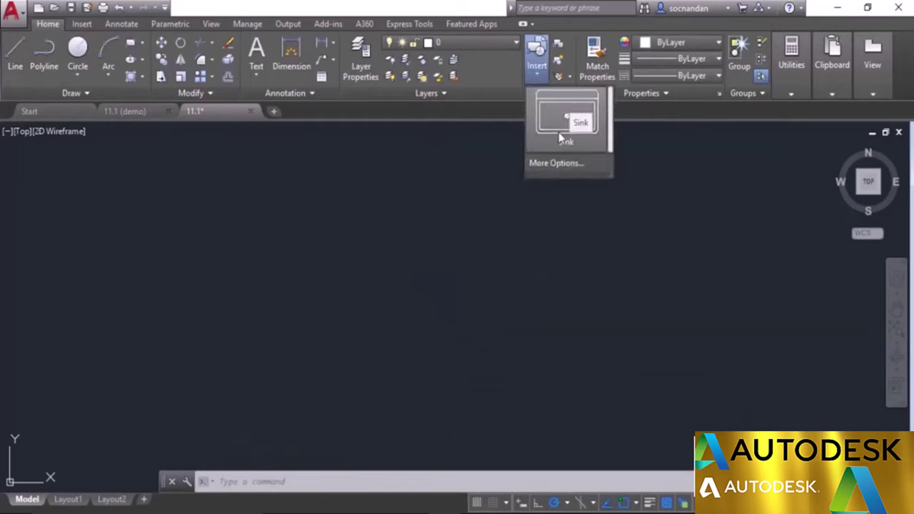
pyautogui.click(558, 132)
pyautogui.click(384, 259)
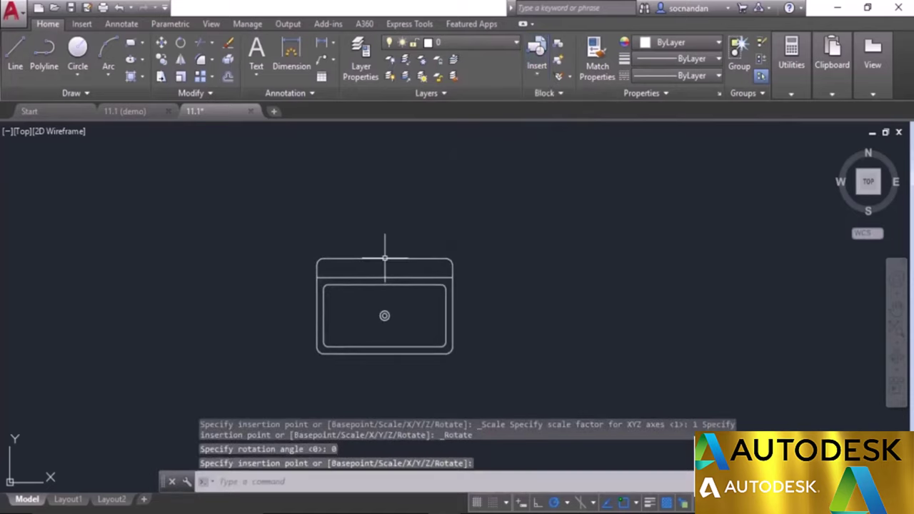
pyautogui.press('Escape')
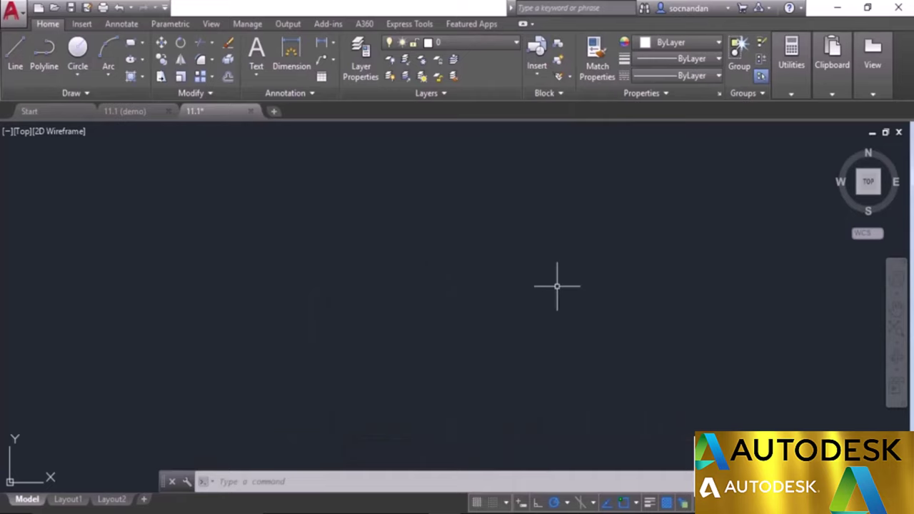
pyautogui.click(535, 71)
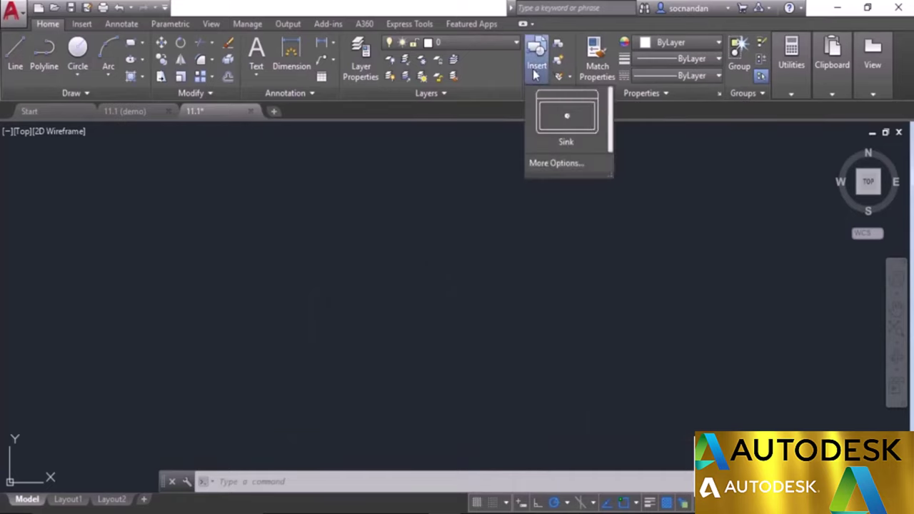
# - Place an upright Sink on the left and a second Sink rotated 90° beside it
pyautogui.click(573, 114)
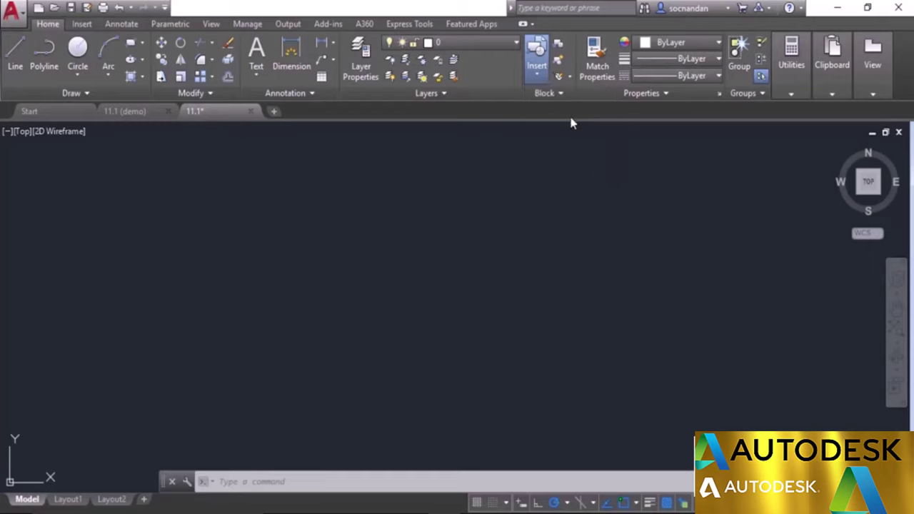
pyautogui.click(295, 253)
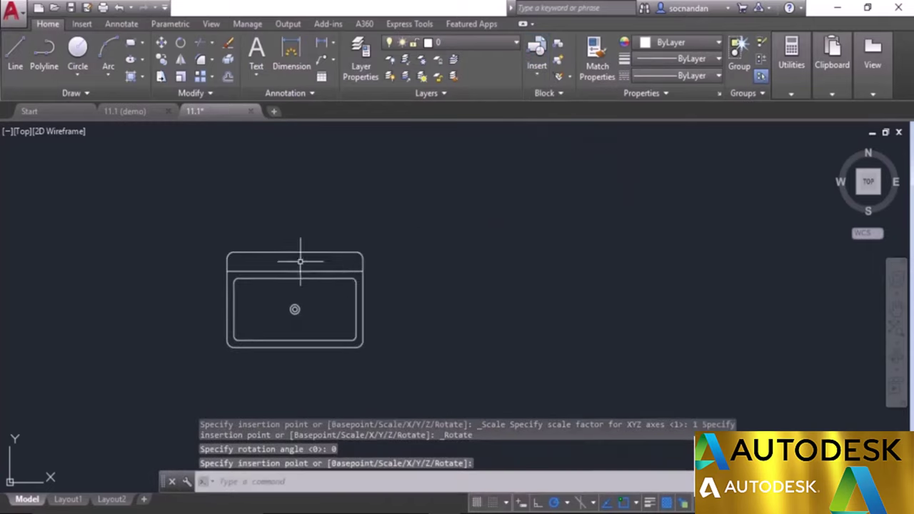
pyautogui.click(541, 71)
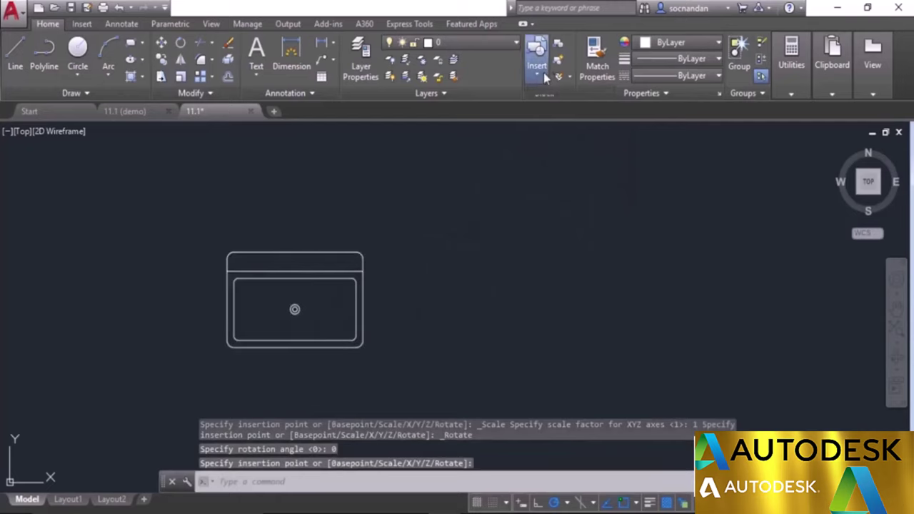
pyautogui.click(554, 140)
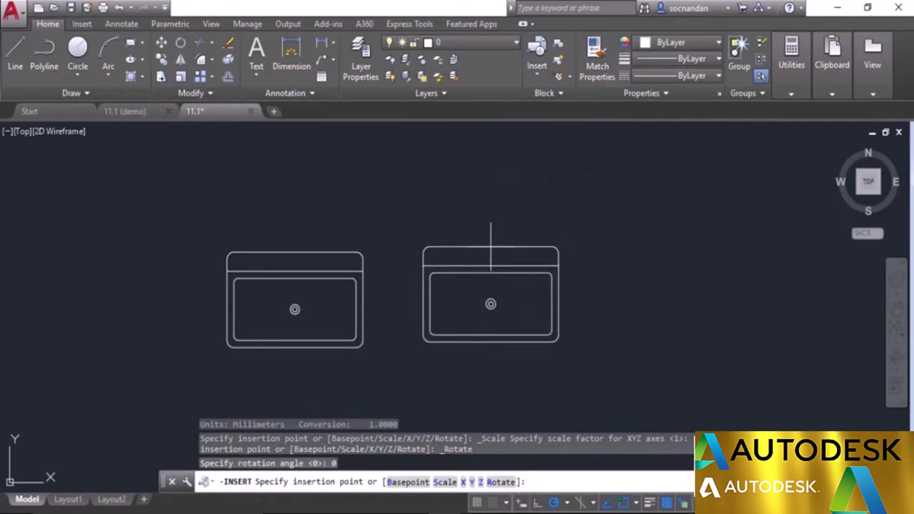
pyautogui.rightClick(490, 247)
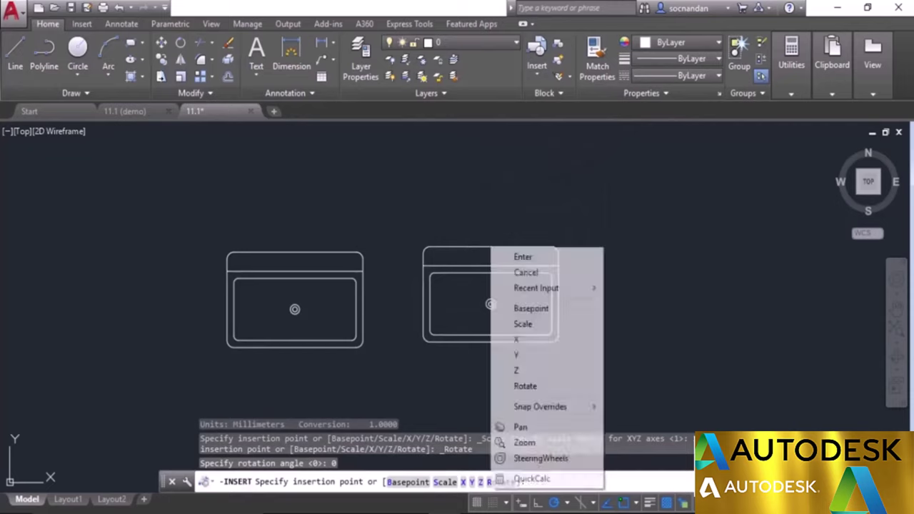
pyautogui.click(541, 389)
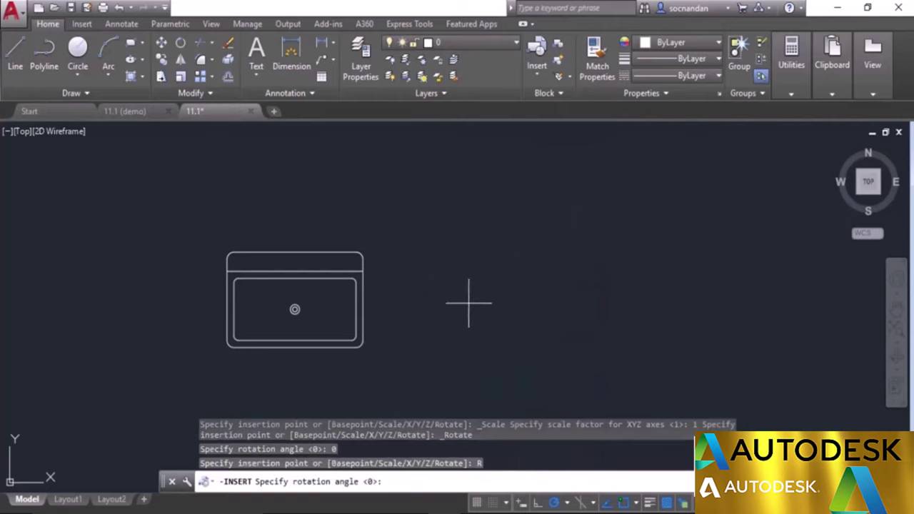
pyautogui.click(504, 296)
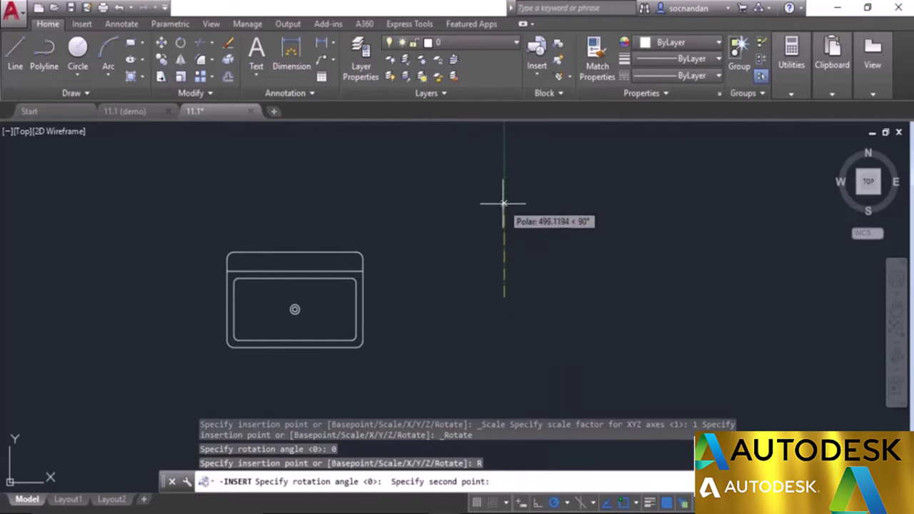
pyautogui.click(504, 203)
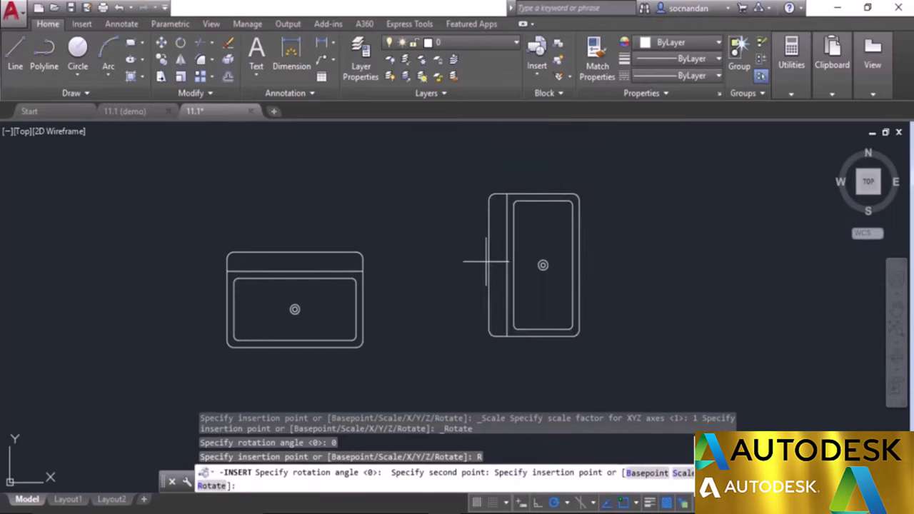
pyautogui.click(480, 278)
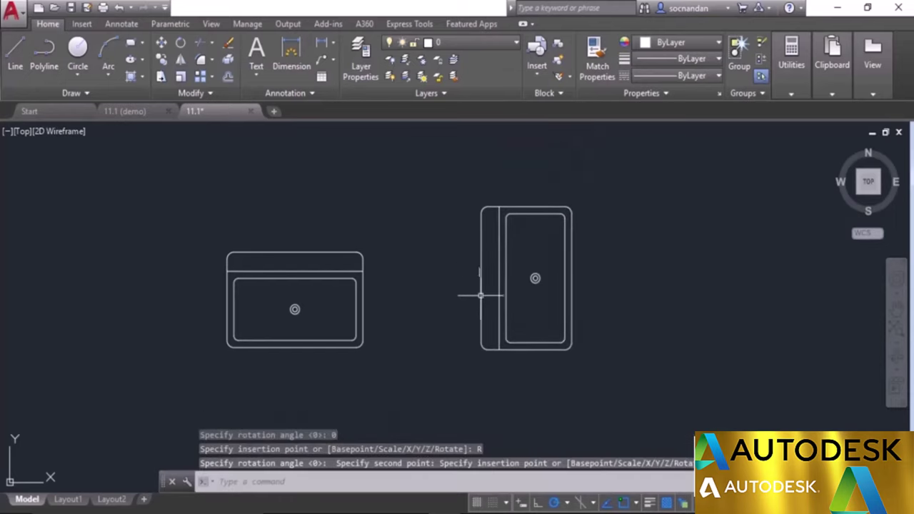
# - Add a third Sink rotated 180° on the right
pyautogui.moveTo(596, 288); pyautogui.dragTo(526, 296, button='middle')
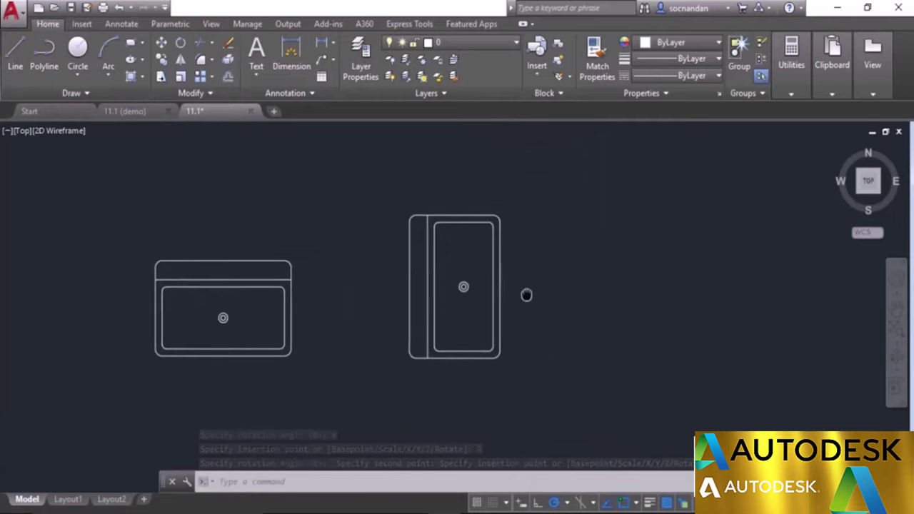
pyautogui.click(537, 61)
pyautogui.click(575, 126)
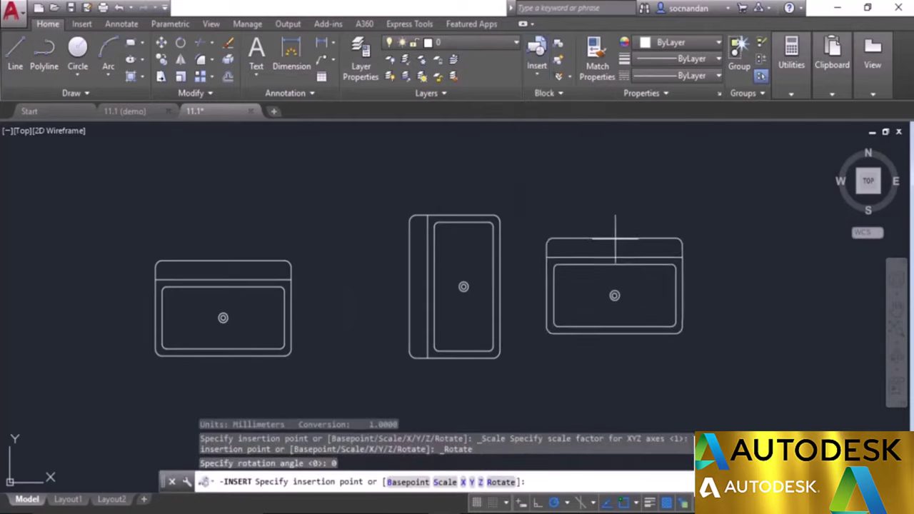
pyautogui.rightClick(653, 252)
pyautogui.click(718, 389)
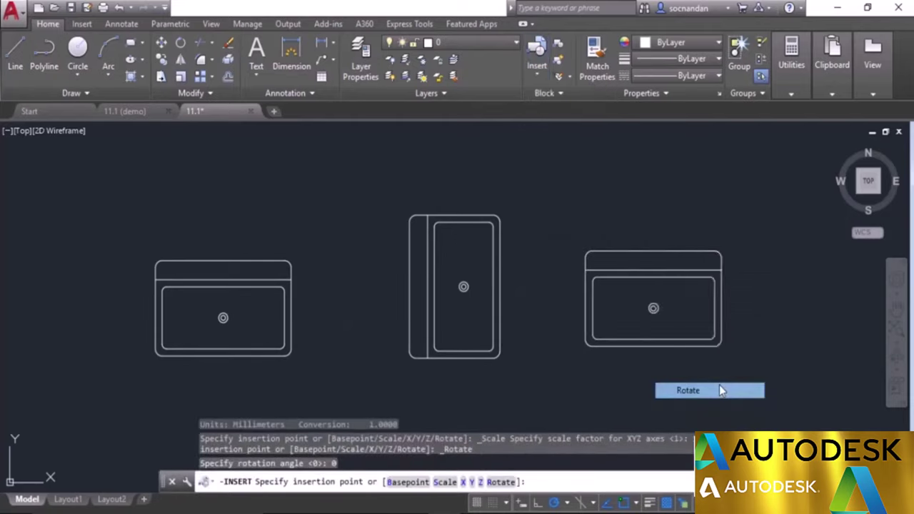
pyautogui.click(744, 296)
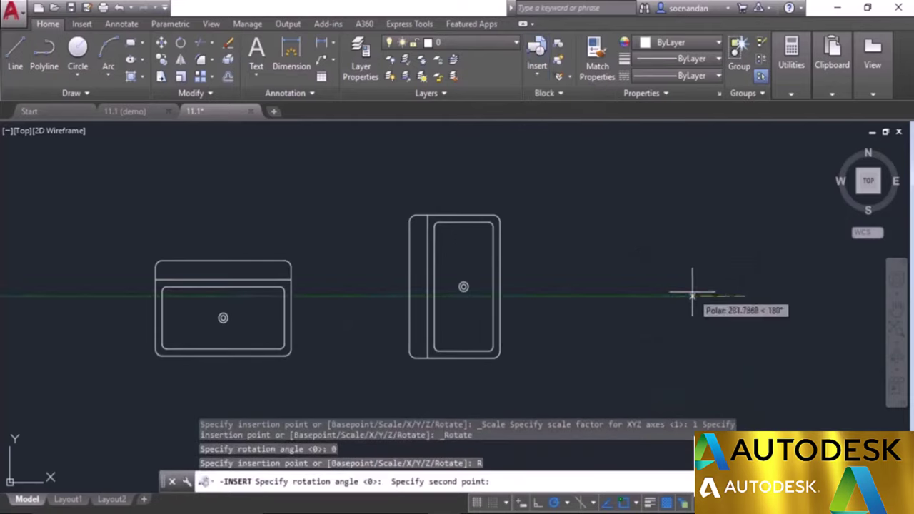
pyautogui.click(638, 298)
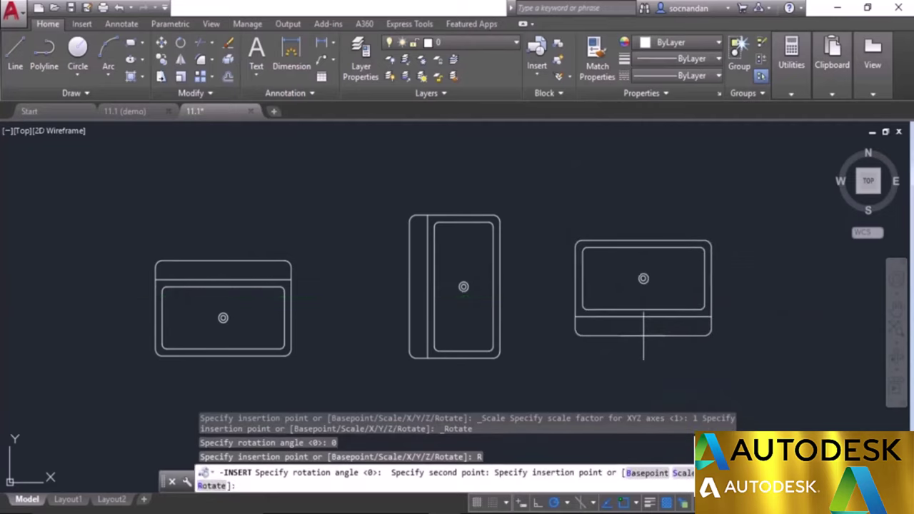
pyautogui.click(643, 336)
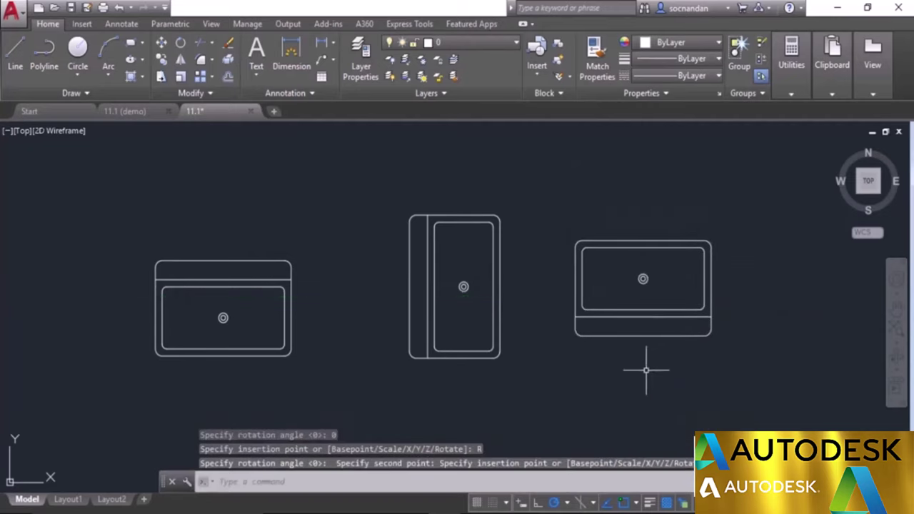
# - Erase the two rotated sinks, keeping only the upright one
pyautogui.click(687, 408)
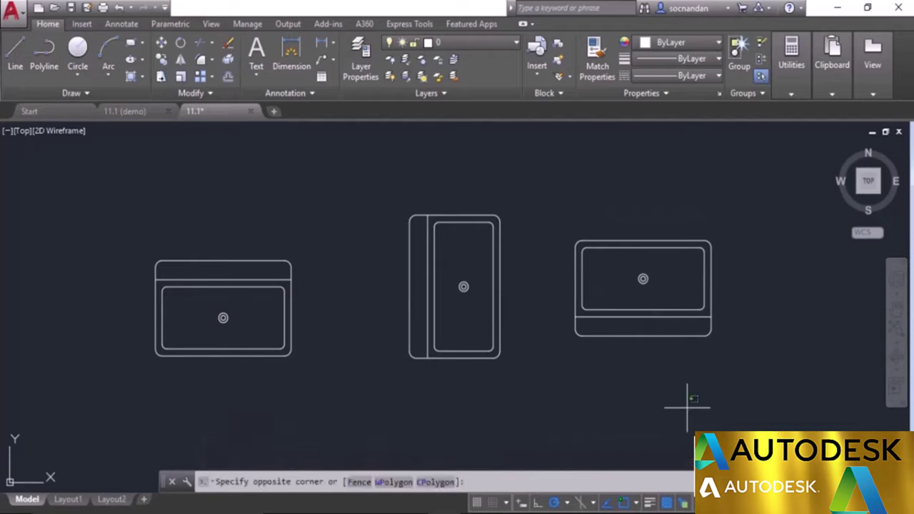
pyautogui.click(459, 247)
pyautogui.rightClick(459, 247)
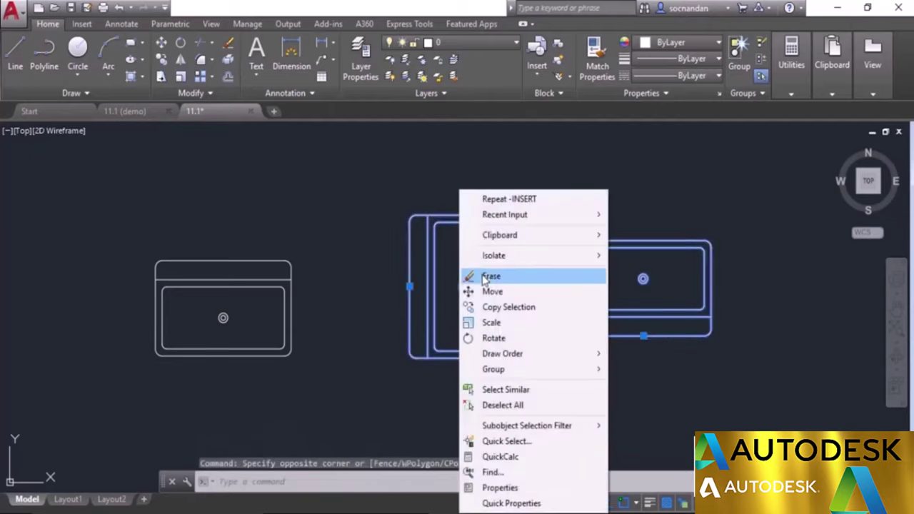
pyautogui.click(484, 277)
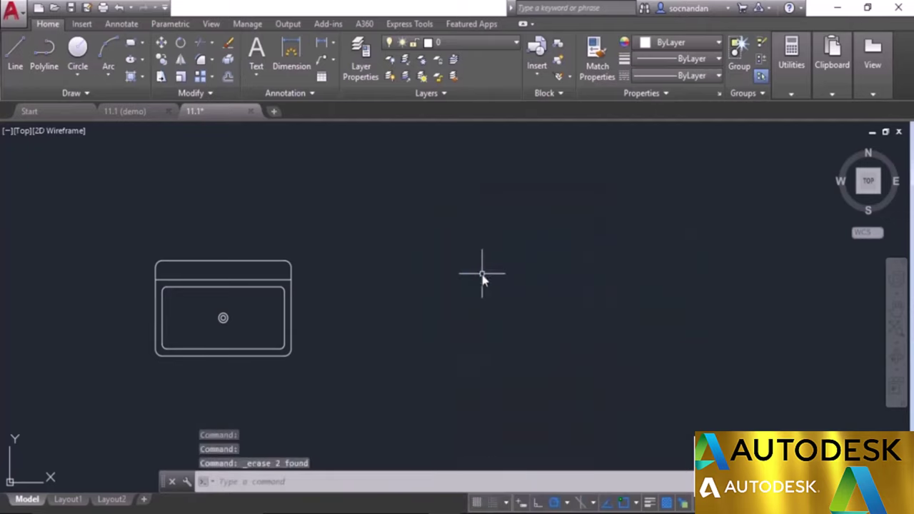
# - Insert a Sink at scale factor 2 to the right of the upright sink
pyautogui.click(539, 72)
pyautogui.click(566, 116)
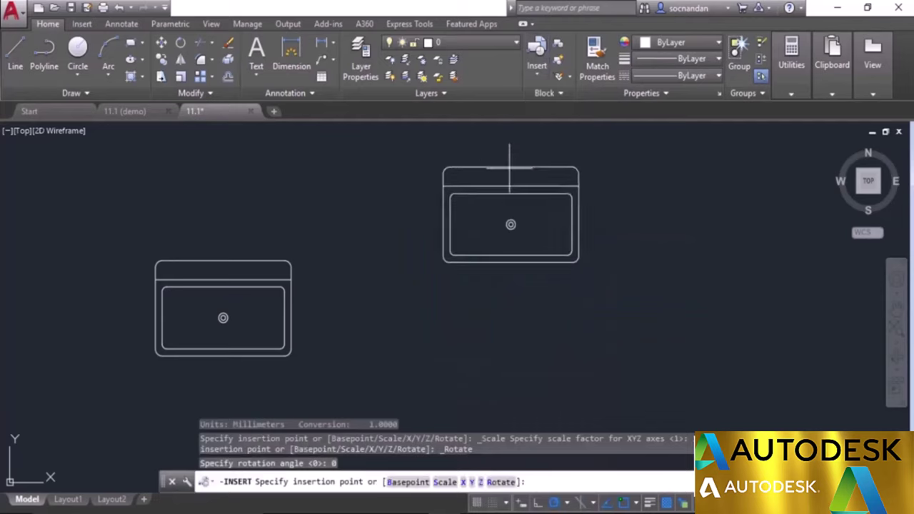
pyautogui.rightClick(449, 220)
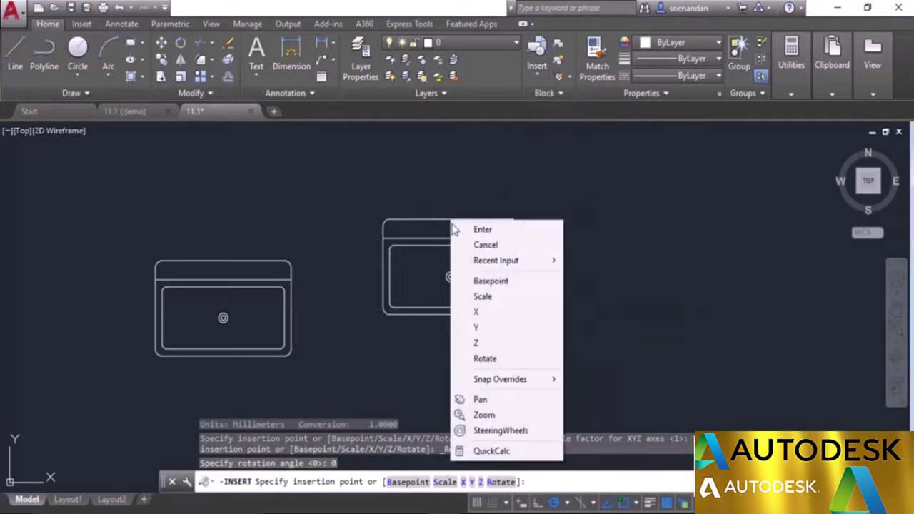
pyautogui.click(498, 297)
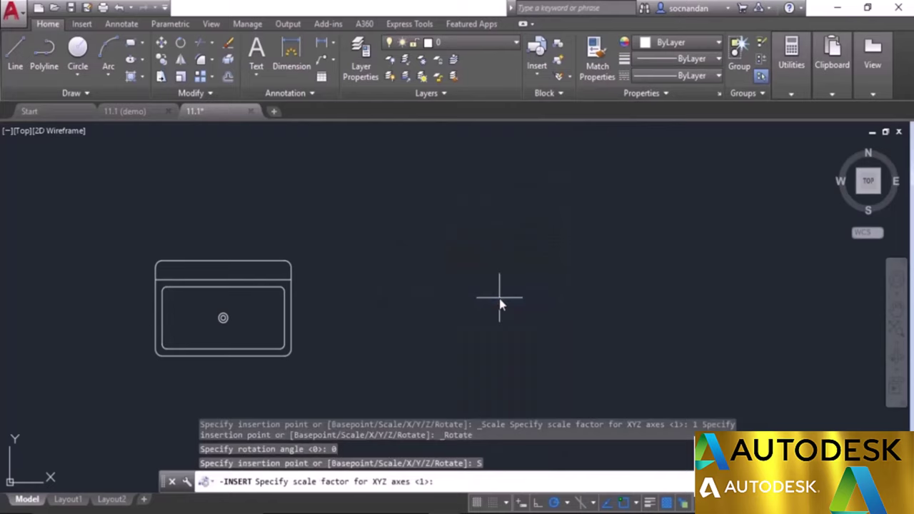
pyautogui.write('2')
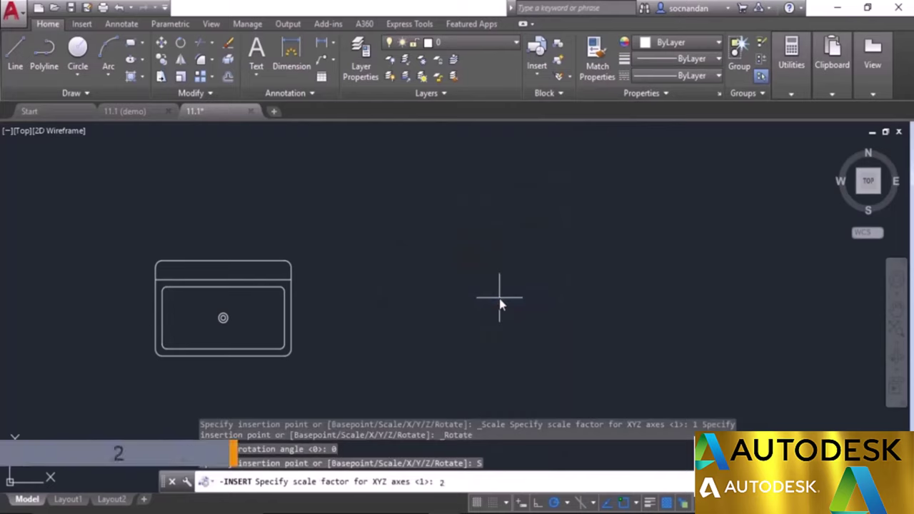
pyautogui.press('Return')
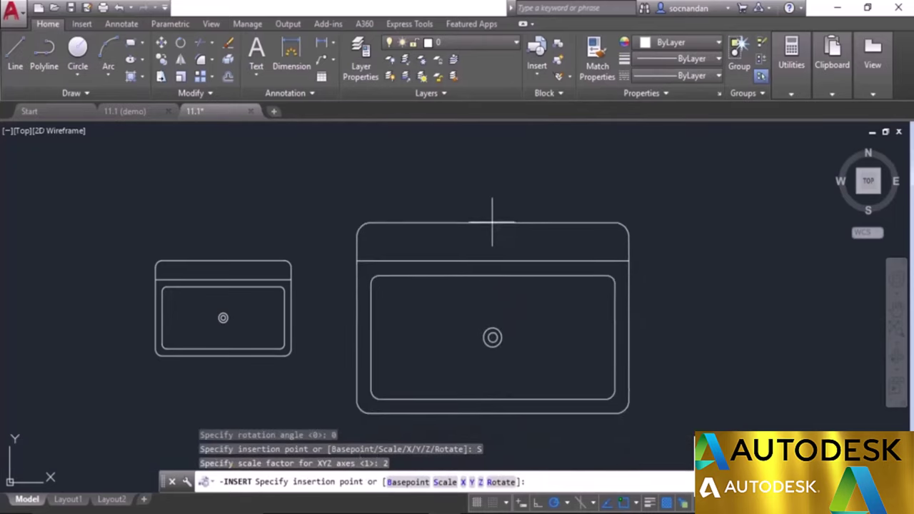
pyautogui.click(493, 205)
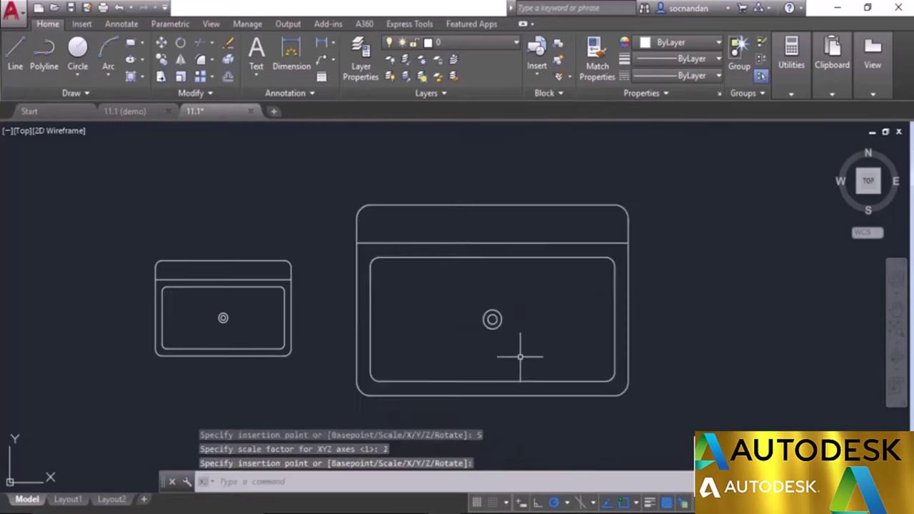
pyautogui.moveTo(692, 312); pyautogui.dragTo(568, 314, button='middle')
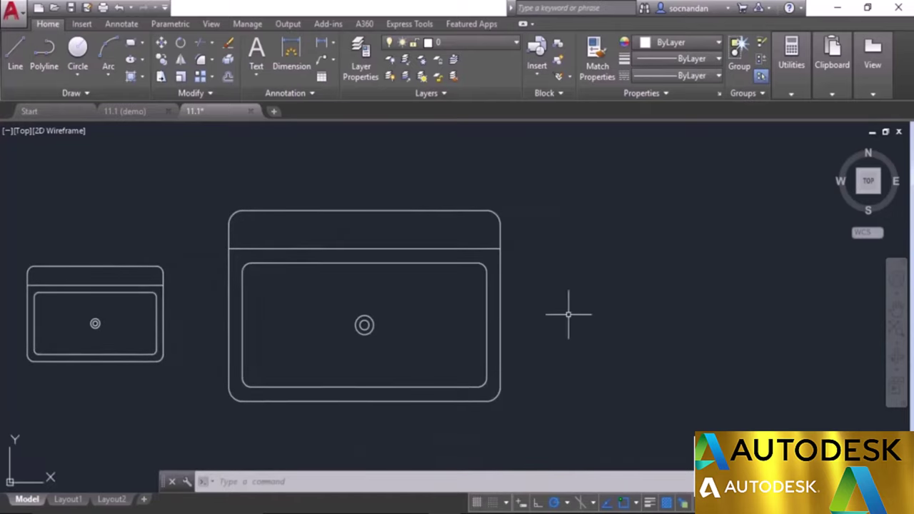
pyautogui.click(537, 56)
# - Insert a Sink with X scale factor 1.5 to the right of the doubled sink
pyautogui.click(557, 134)
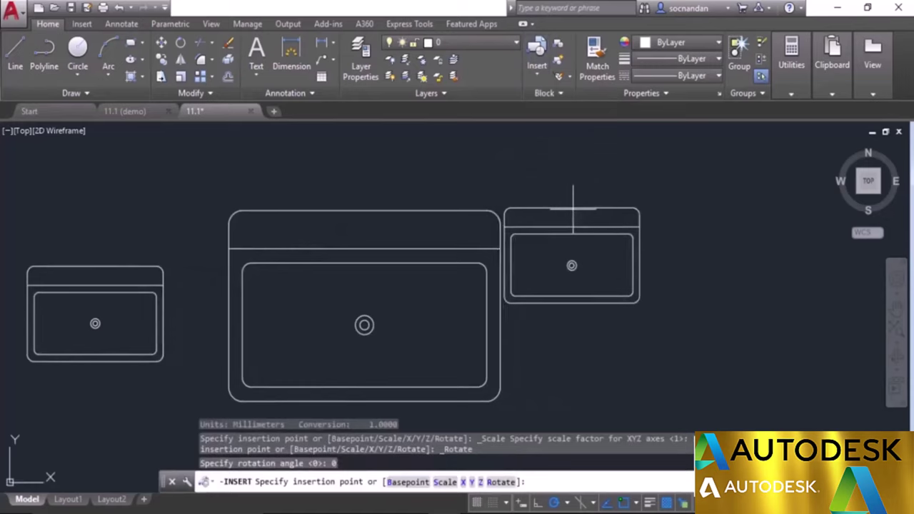
pyautogui.rightClick(596, 255)
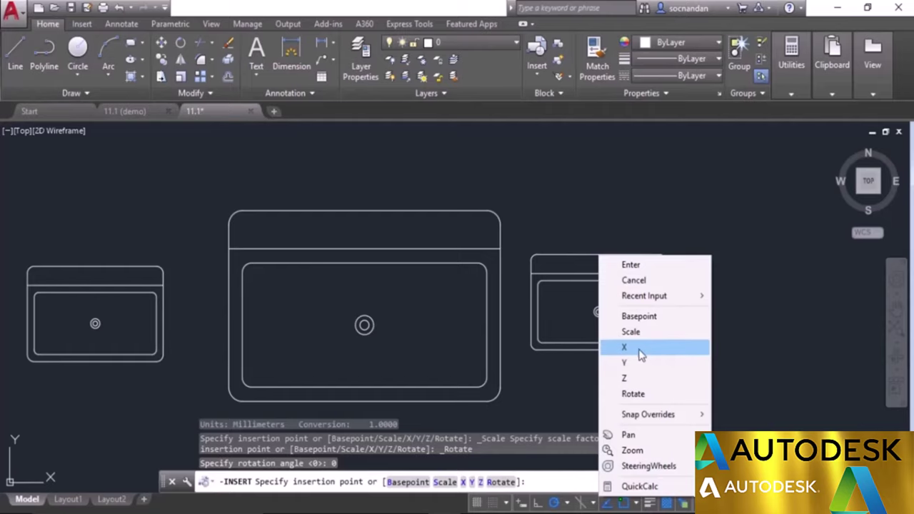
pyautogui.click(640, 350)
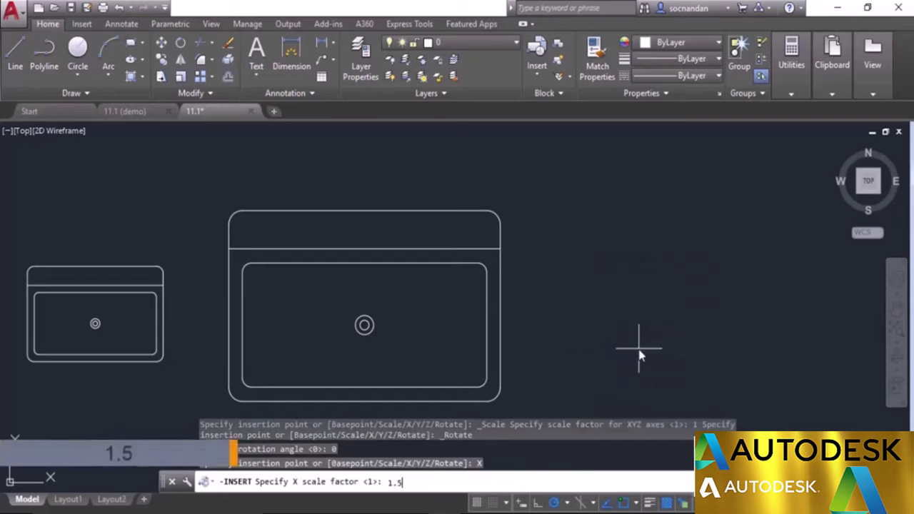
pyautogui.press('Return')
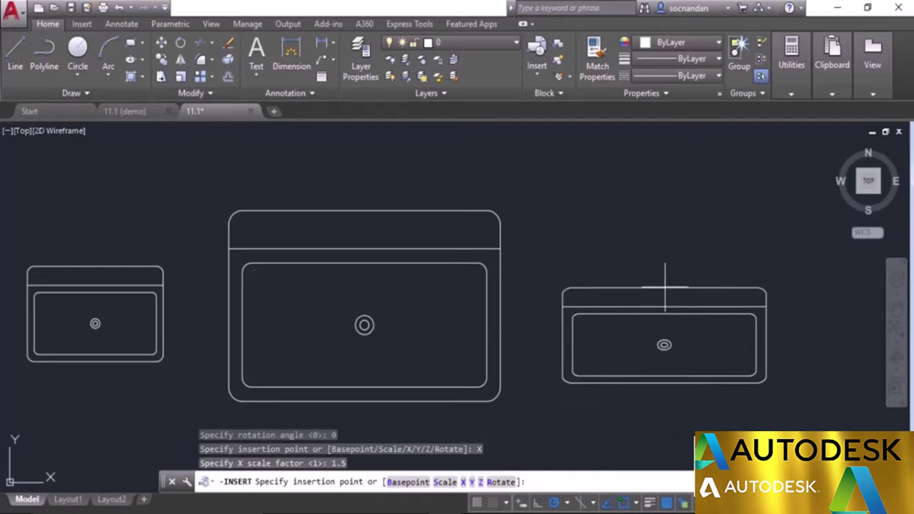
pyautogui.click(668, 265)
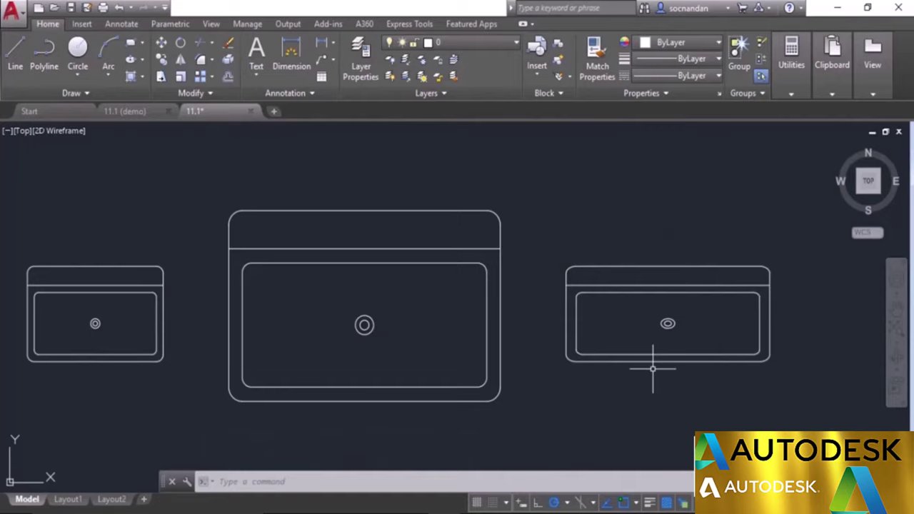
# - Cancel a new block definition and erase all three Sink blocks with a crossing window
pyautogui.click(556, 46)
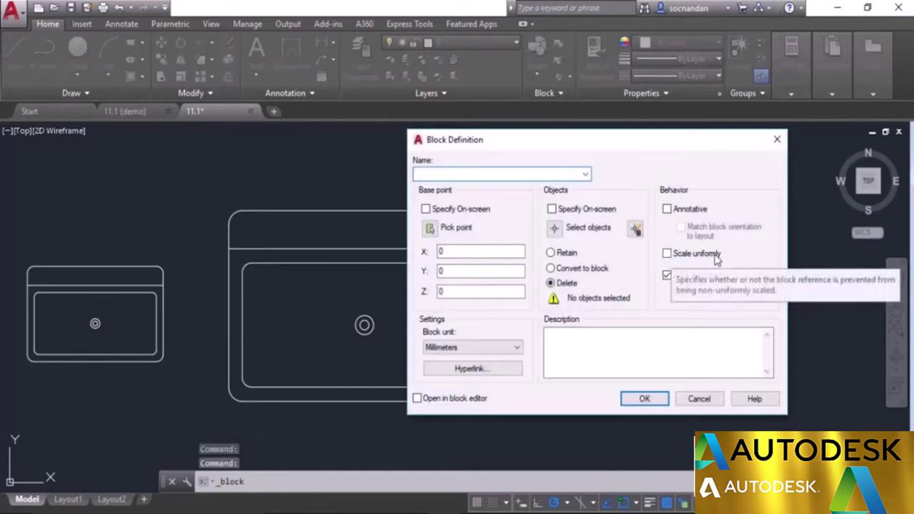
pyautogui.click(699, 398)
pyautogui.click(706, 401)
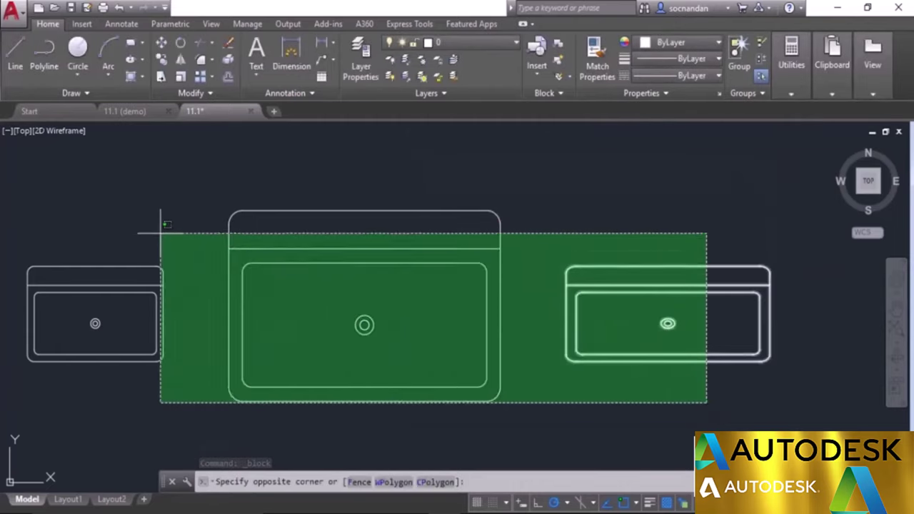
pyautogui.click(132, 215)
pyautogui.rightClick(133, 214)
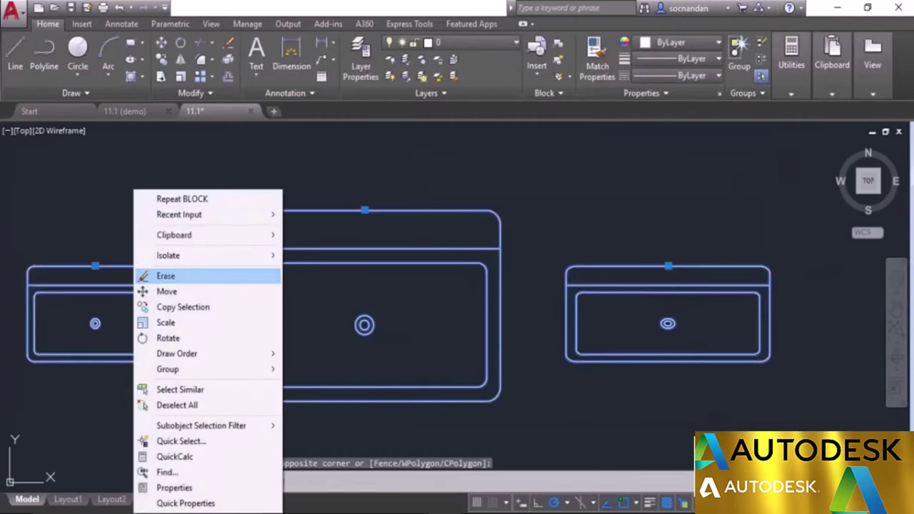
pyautogui.click(181, 272)
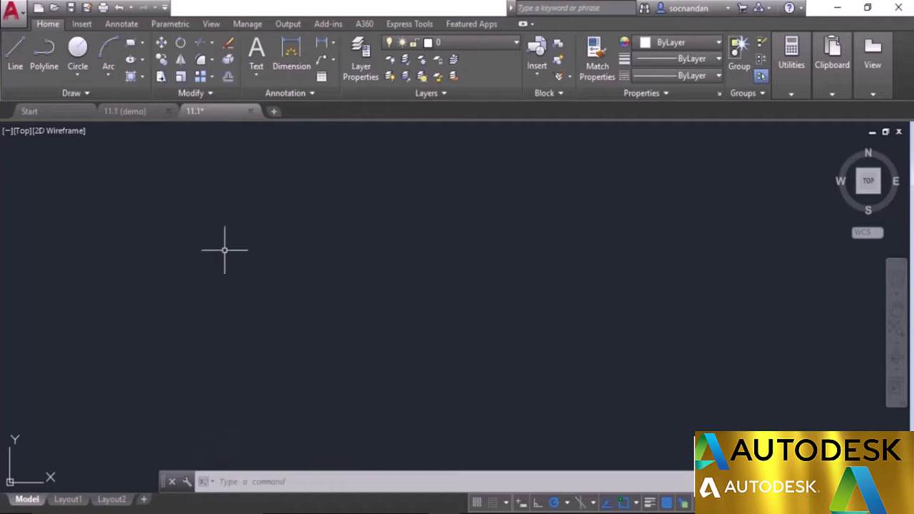
pyautogui.click(537, 64)
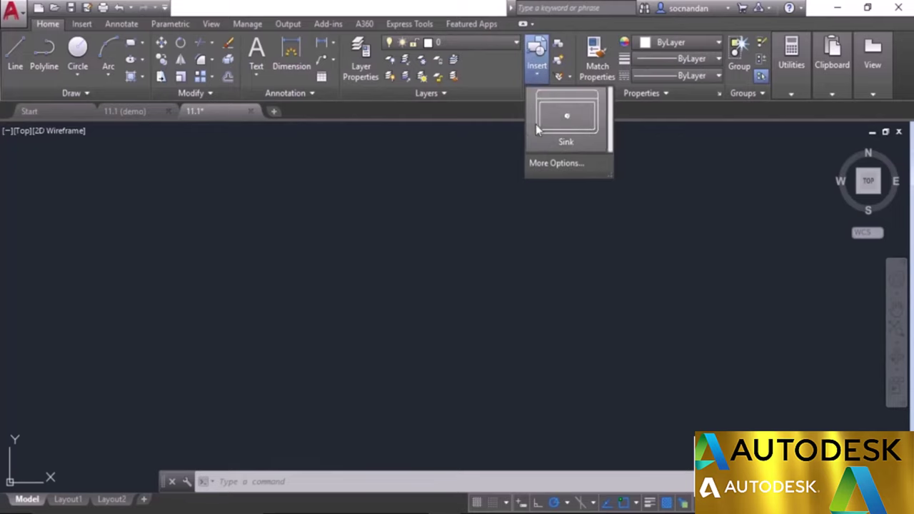
# - Insert a Sink at a 45° angle with Explode checked, near the drawing centre
pyautogui.click(553, 163)
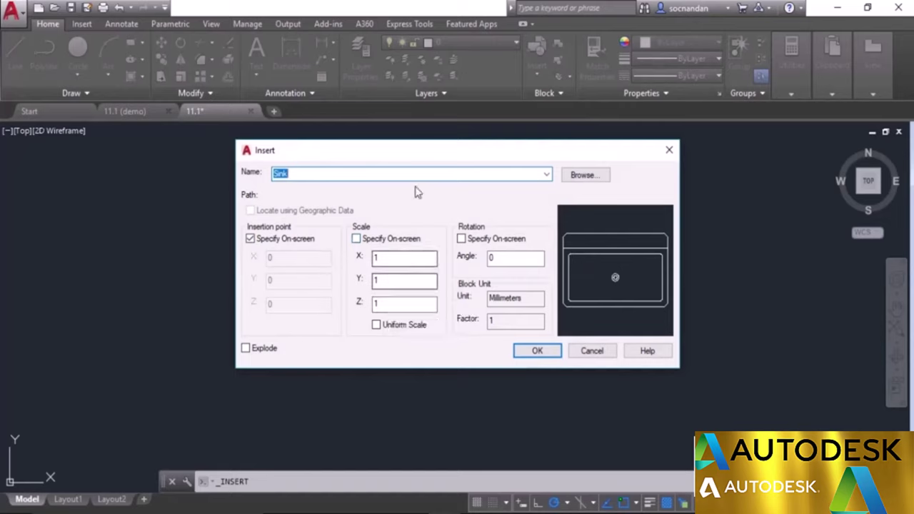
pyautogui.doubleClick(493, 258)
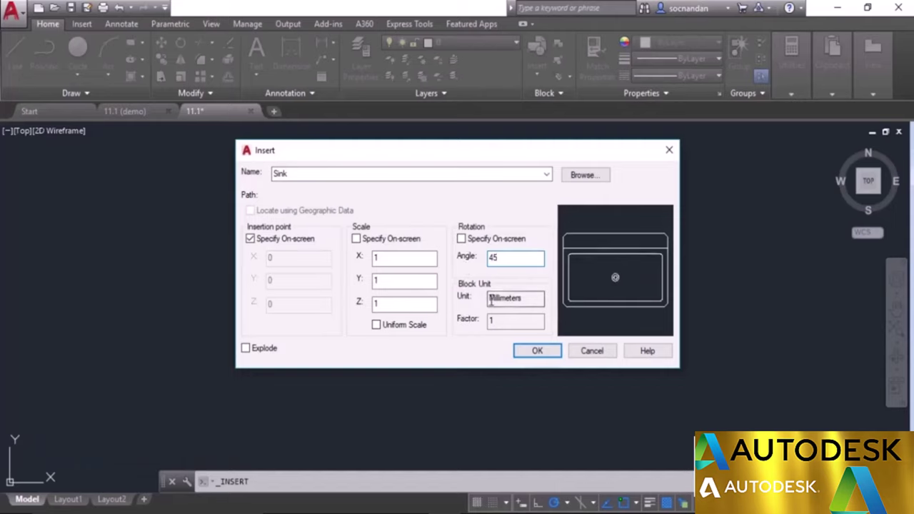
pyautogui.click(245, 349)
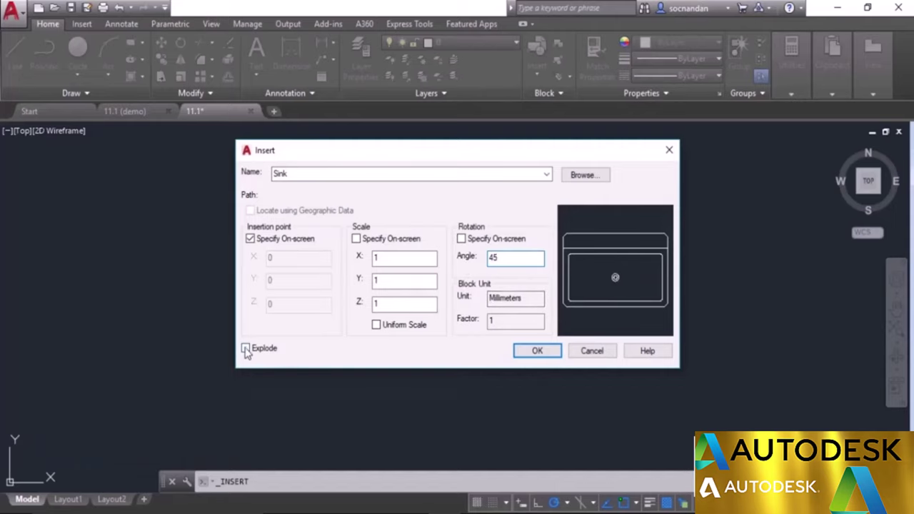
pyautogui.click(529, 353)
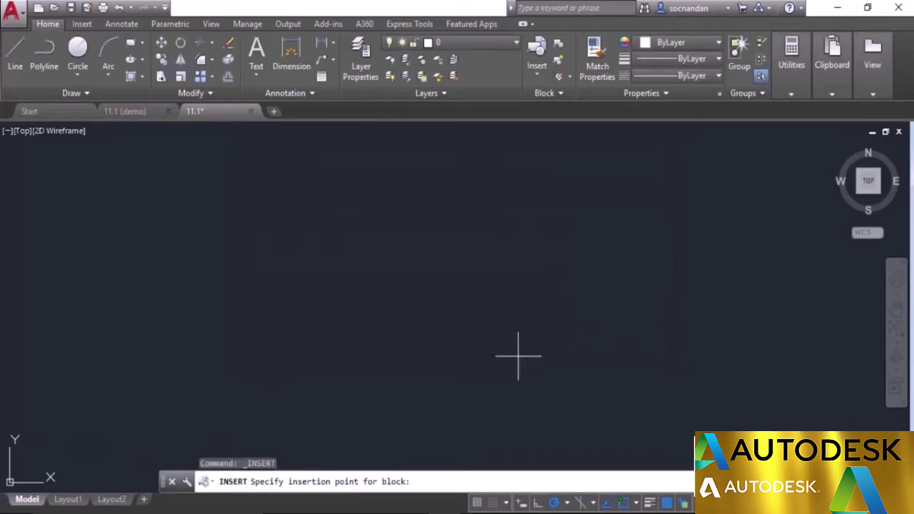
pyautogui.click(407, 301)
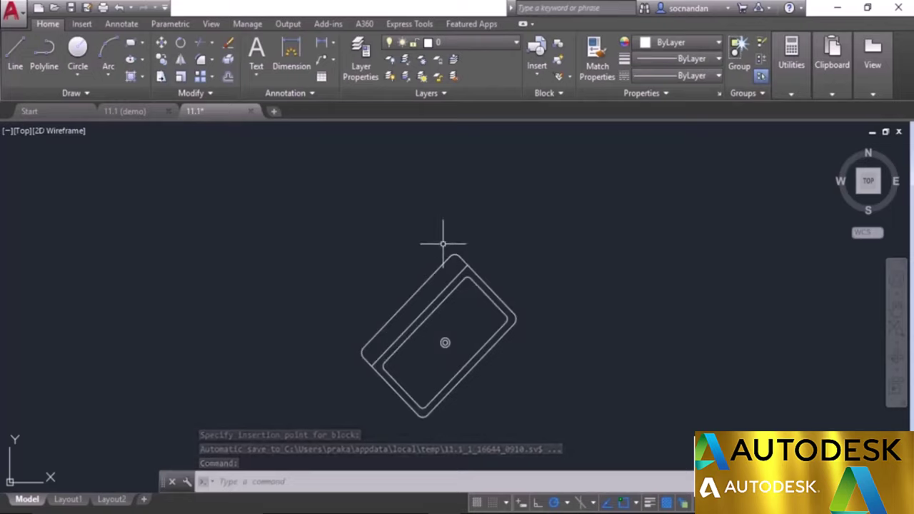
pyautogui.moveTo(432, 271)
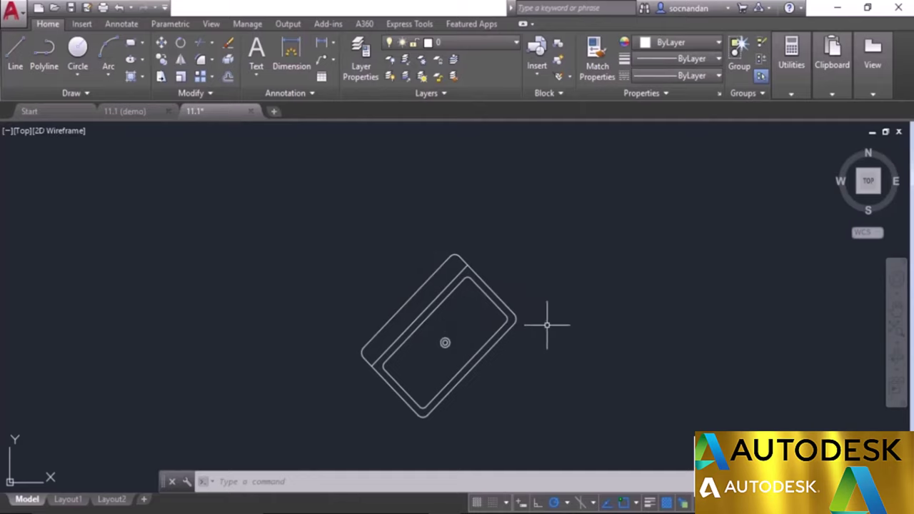
# - Insert an upright Sink, Explode and Uniform Scale off, right of the rotated sink
pyautogui.click(538, 71)
pyautogui.click(556, 163)
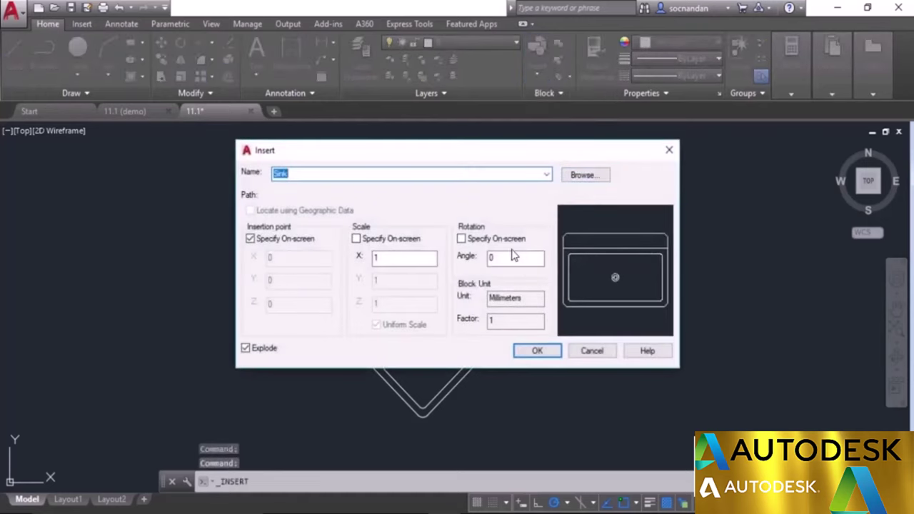
pyautogui.click(246, 350)
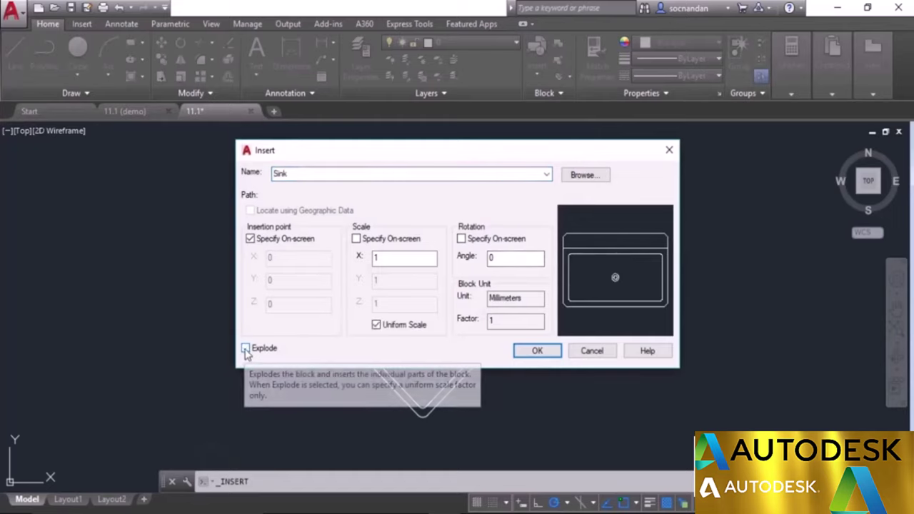
pyautogui.click(376, 324)
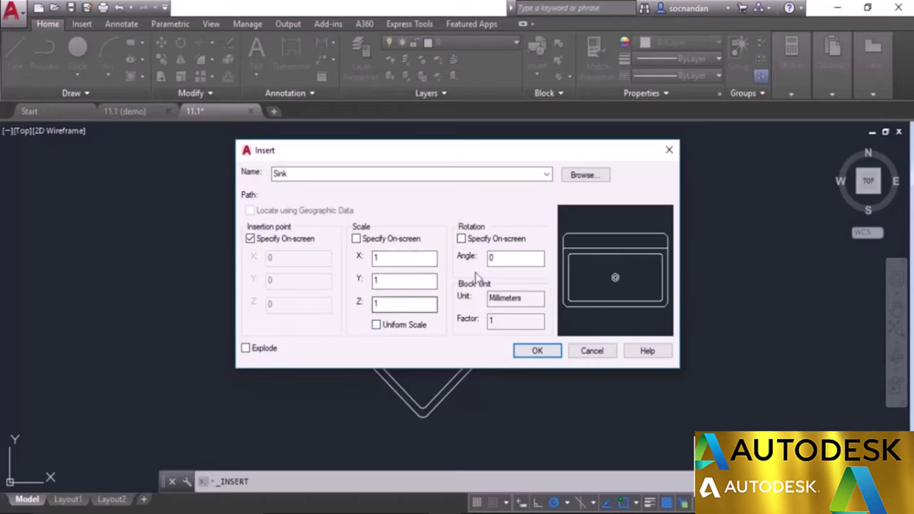
pyautogui.click(536, 351)
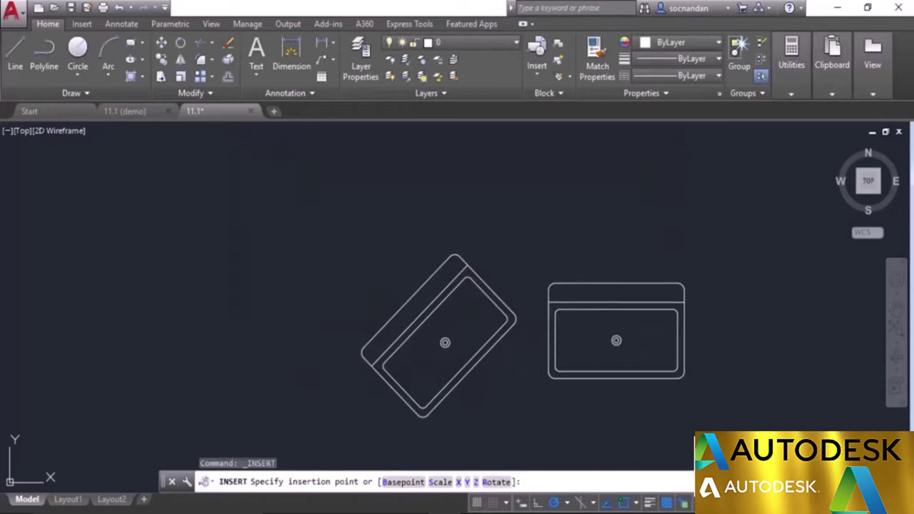
pyautogui.click(615, 284)
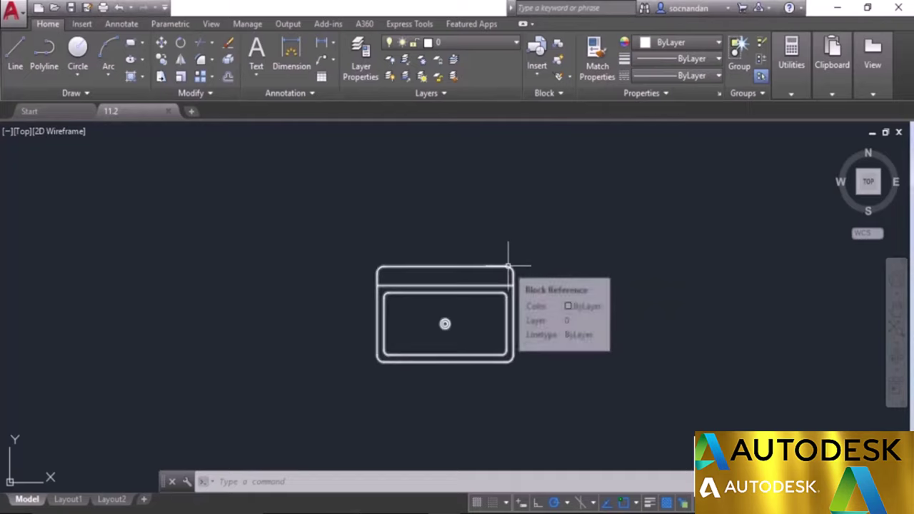
pyautogui.click(538, 70)
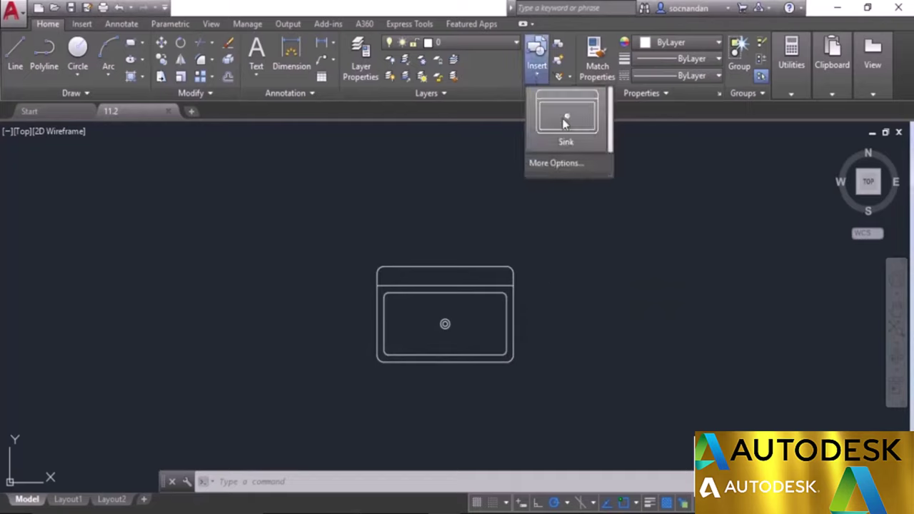
pyautogui.click(533, 79)
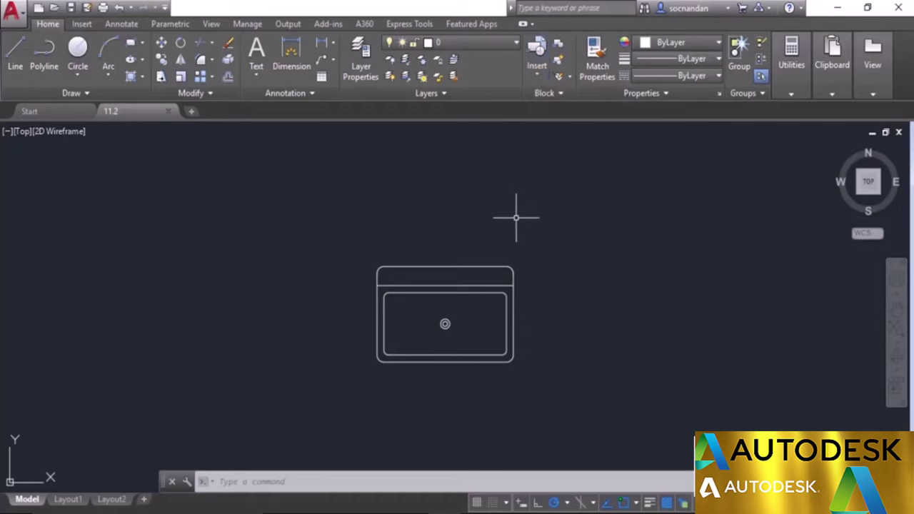
# - Open the Sink block definition in the Block Editor, then close it to return to the drawing
pyautogui.doubleClick(470, 266)
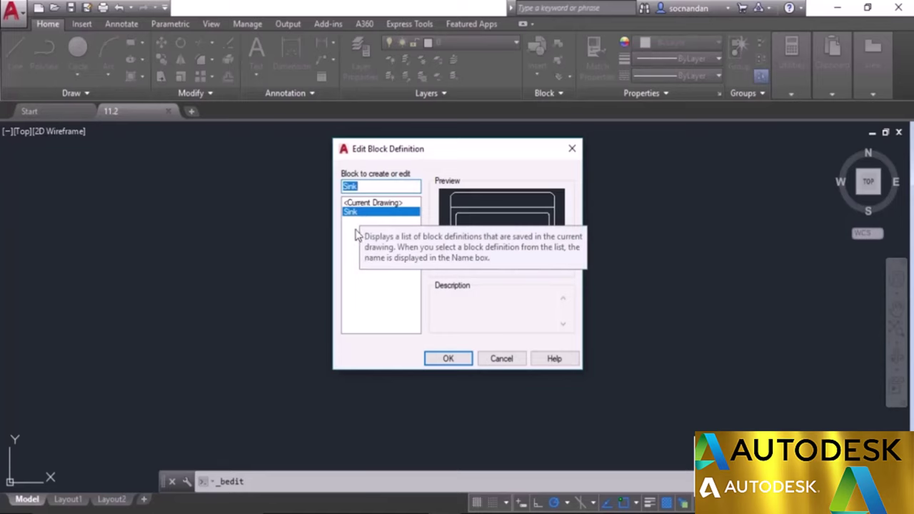
pyautogui.click(449, 357)
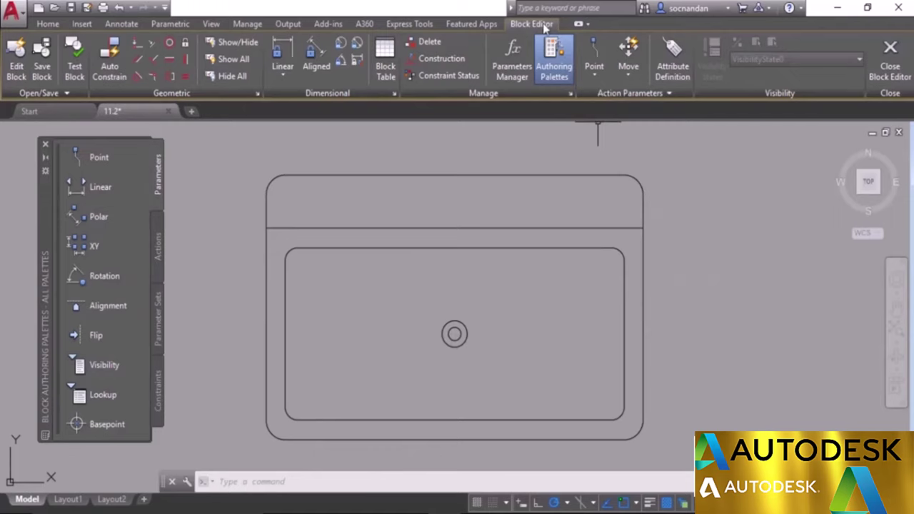
pyautogui.click(890, 63)
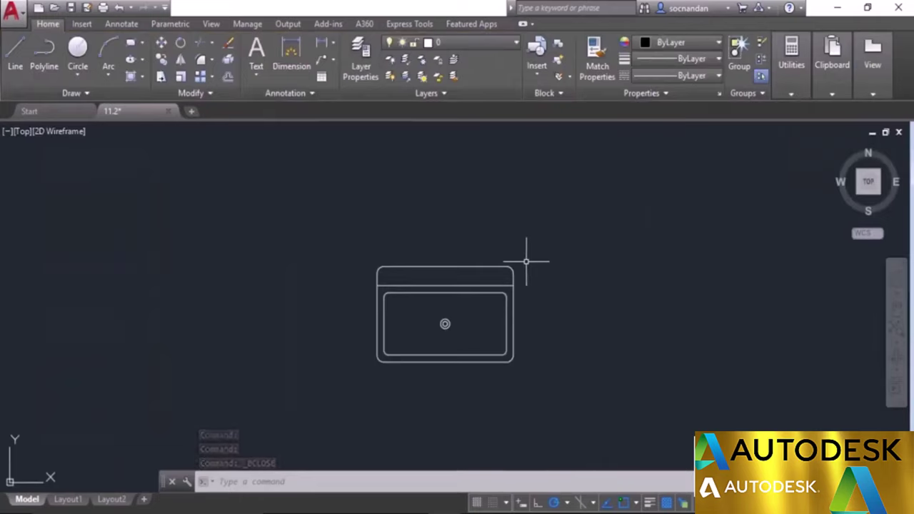
# - Open the Sink block in the Block Editor and draw a narrow rectangle in its top band
pyautogui.click(490, 267)
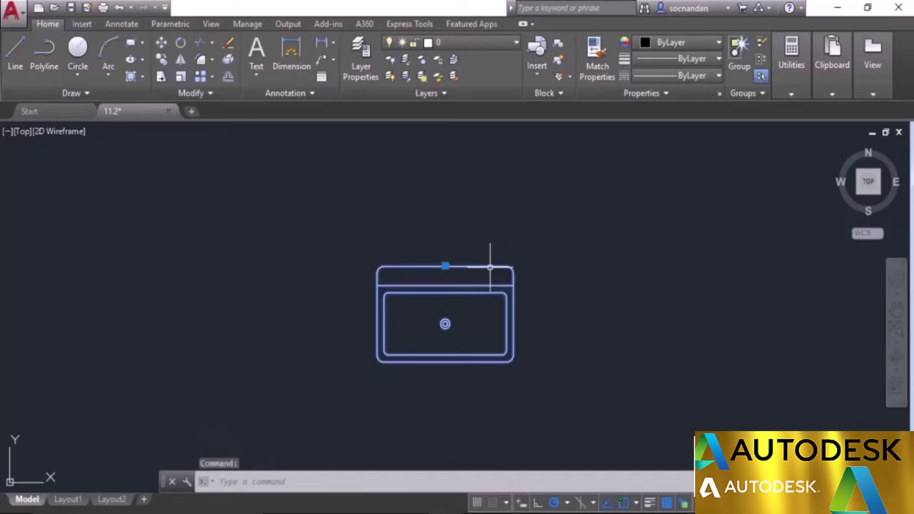
pyautogui.rightClick(514, 194)
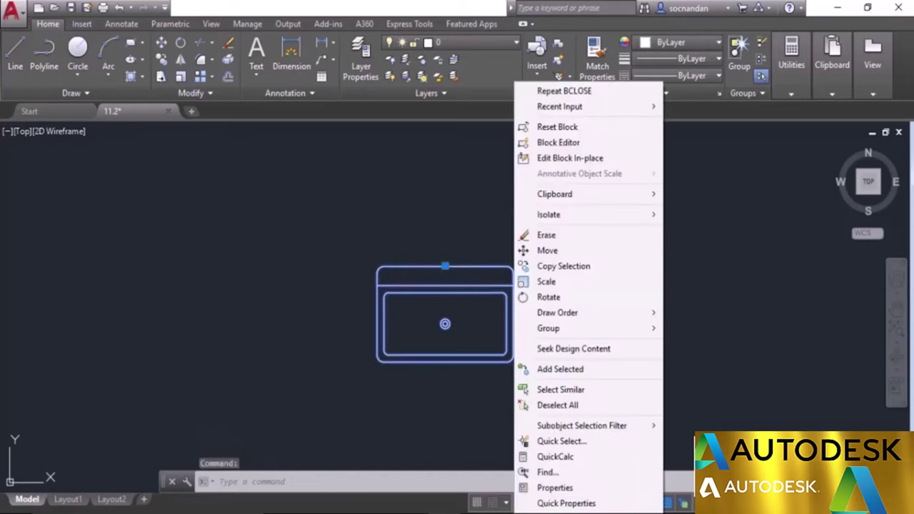
pyautogui.click(605, 143)
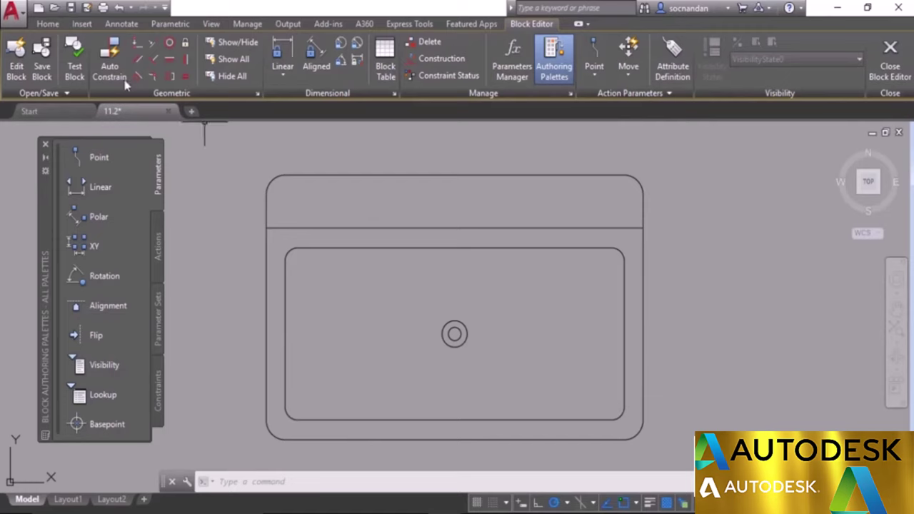
pyautogui.click(49, 24)
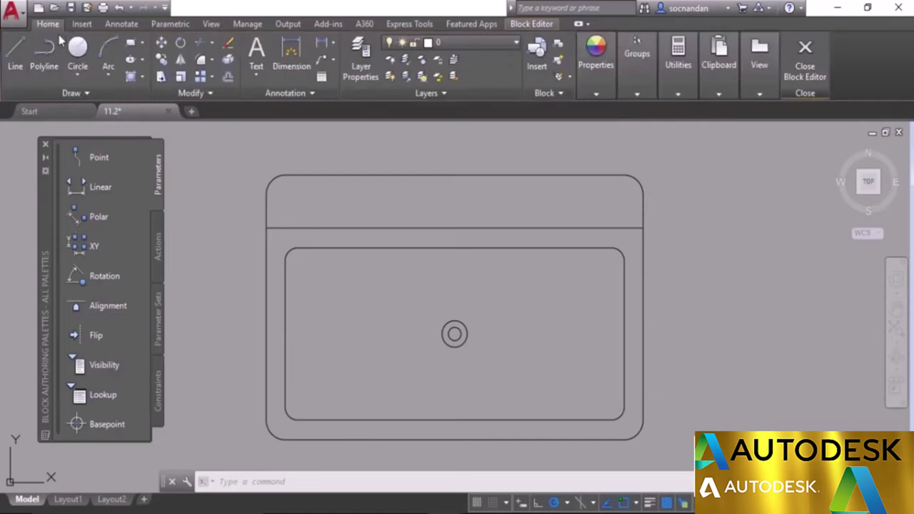
pyautogui.click(130, 42)
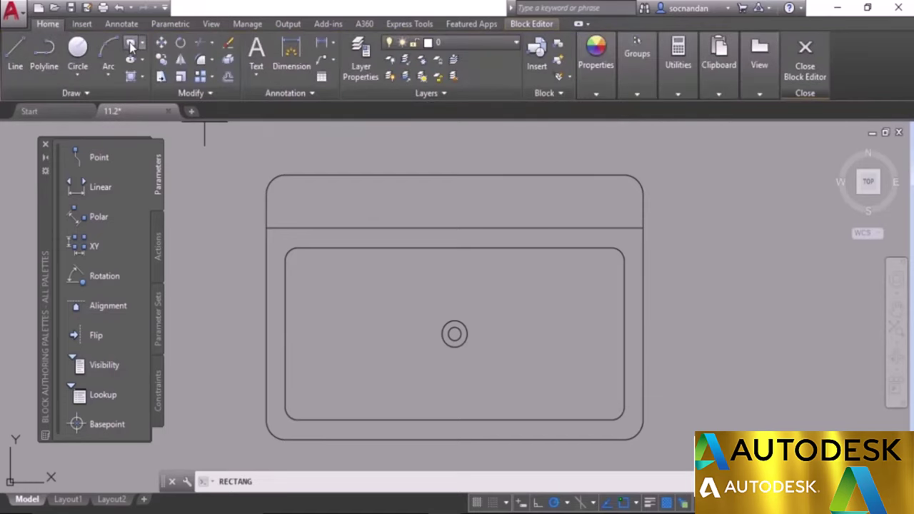
pyautogui.click(315, 184)
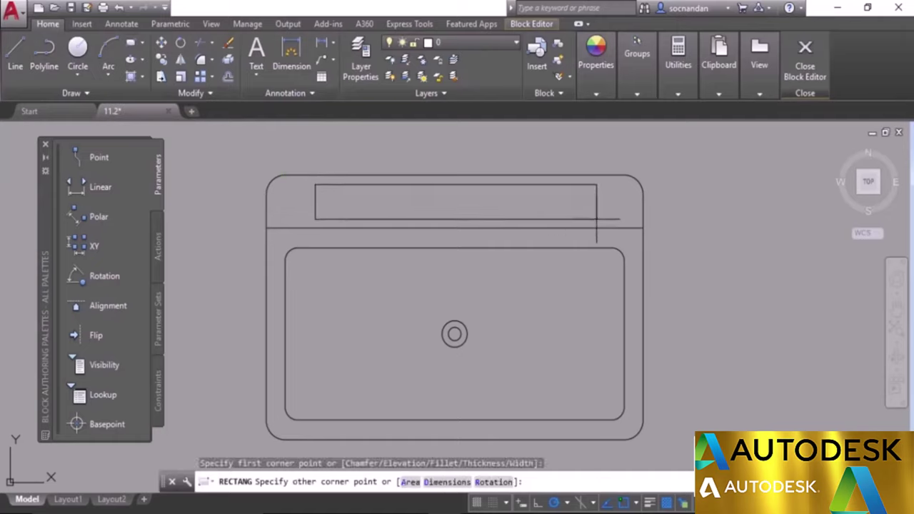
pyautogui.click(596, 220)
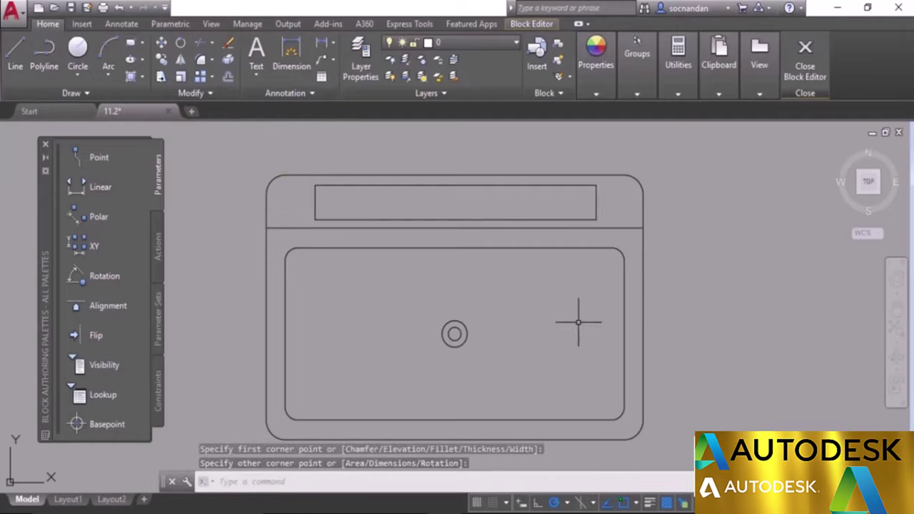
# - Save the edited Sink block definition and close the Block Editor
pyautogui.click(542, 25)
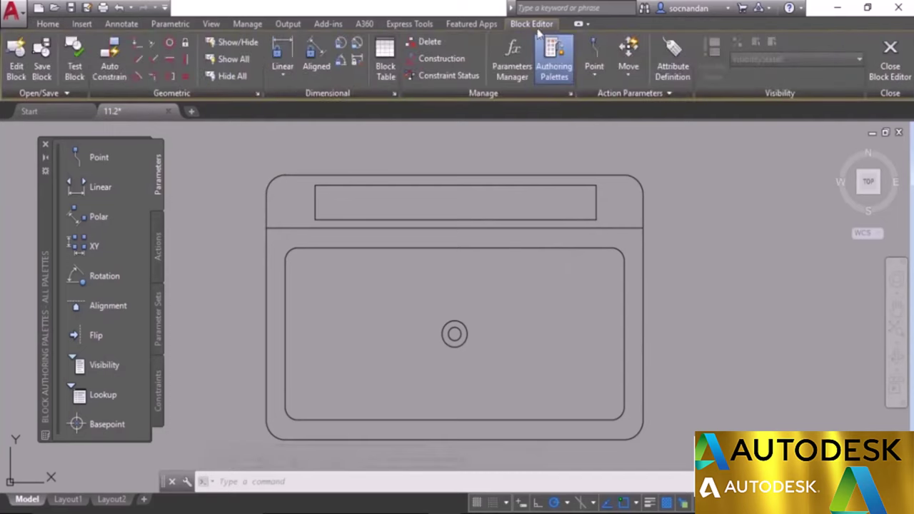
pyautogui.click(40, 61)
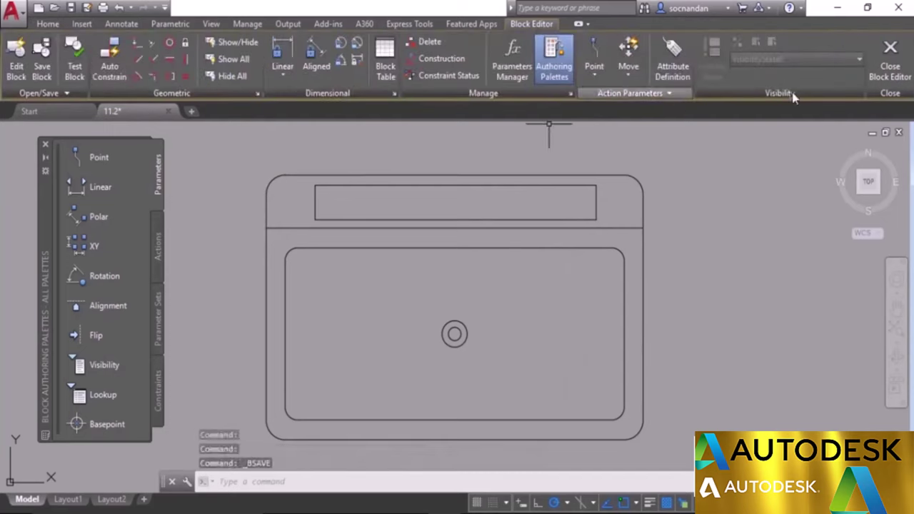
pyautogui.click(890, 60)
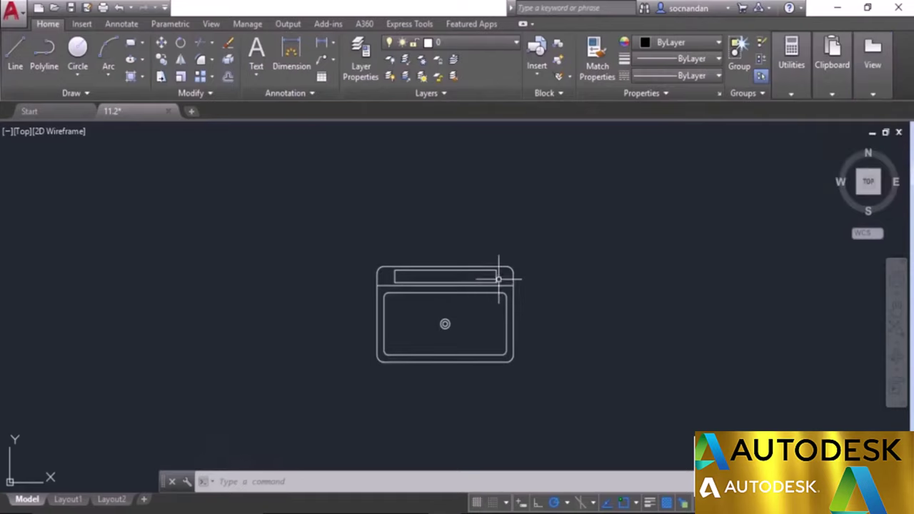
# - Insert a second Sink block from the gallery to the right of the existing sink
pyautogui.click(539, 71)
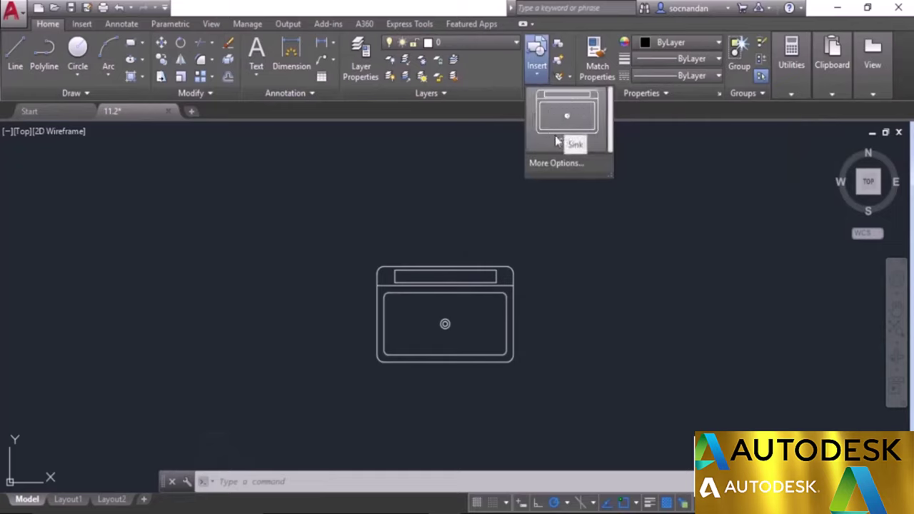
pyautogui.click(574, 116)
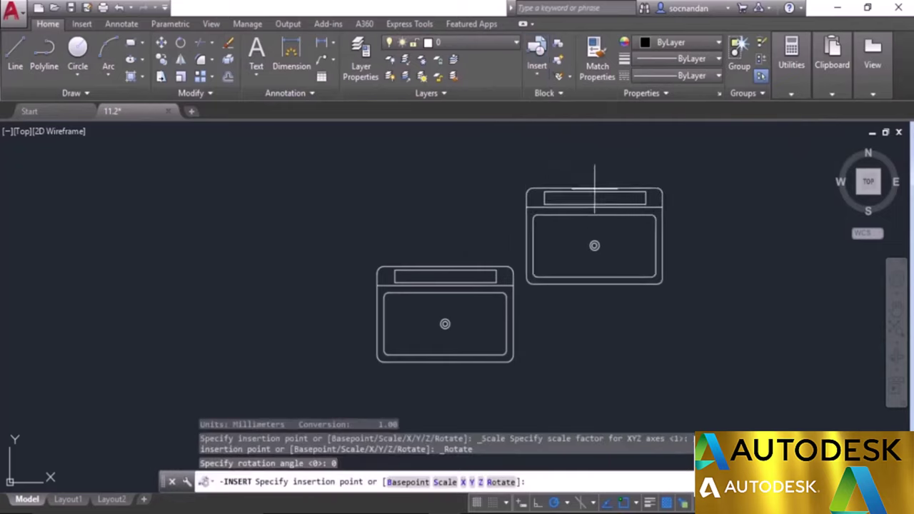
pyautogui.click(608, 261)
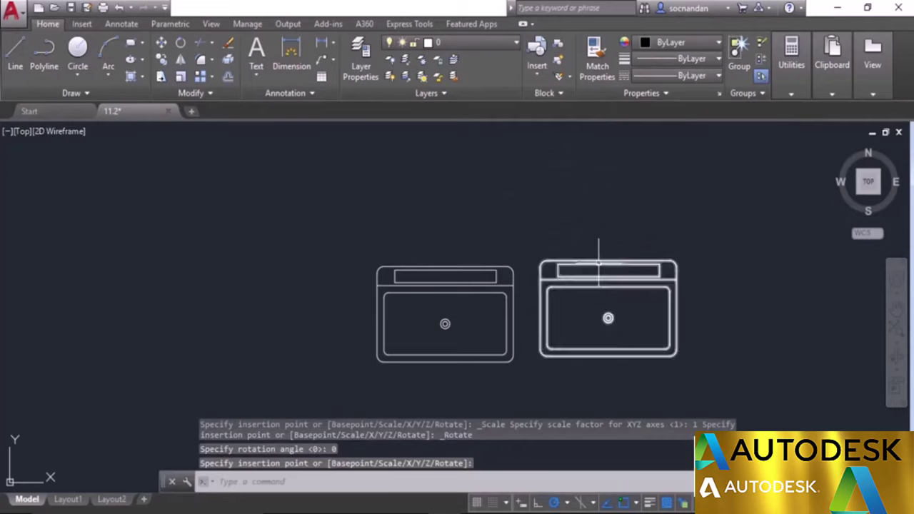
pyautogui.moveTo(621, 306); pyautogui.dragTo(561, 304, button='middle')
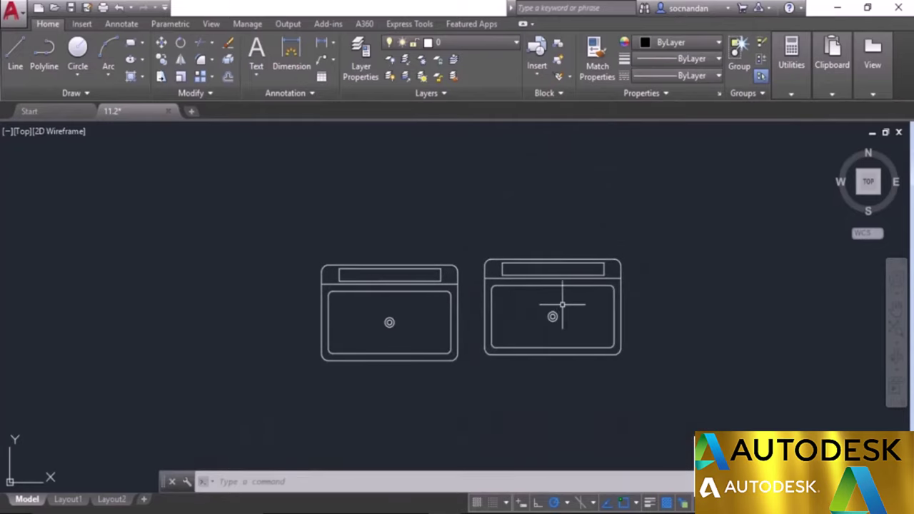
# - Erase the narrow top rectangle inside the Sink Block Editor and save the changes to Sink
pyautogui.click(575, 274)
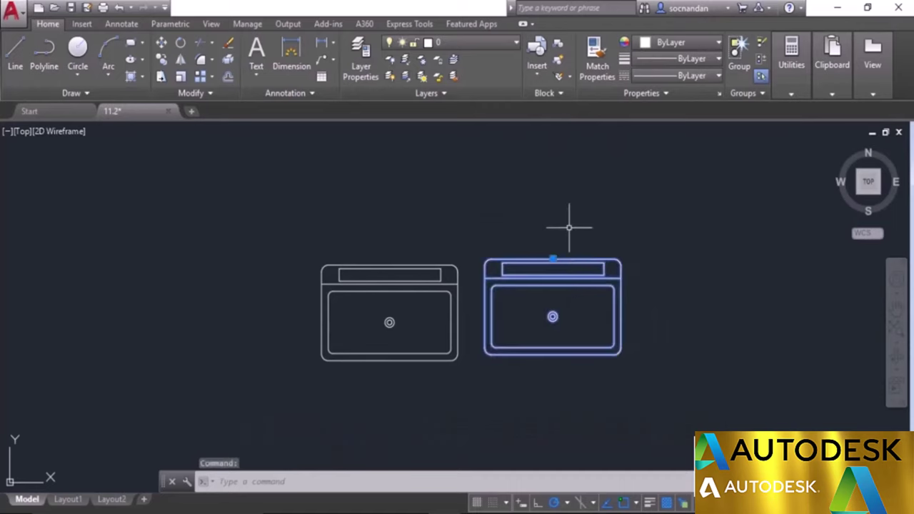
pyautogui.rightClick(570, 232)
pyautogui.click(611, 140)
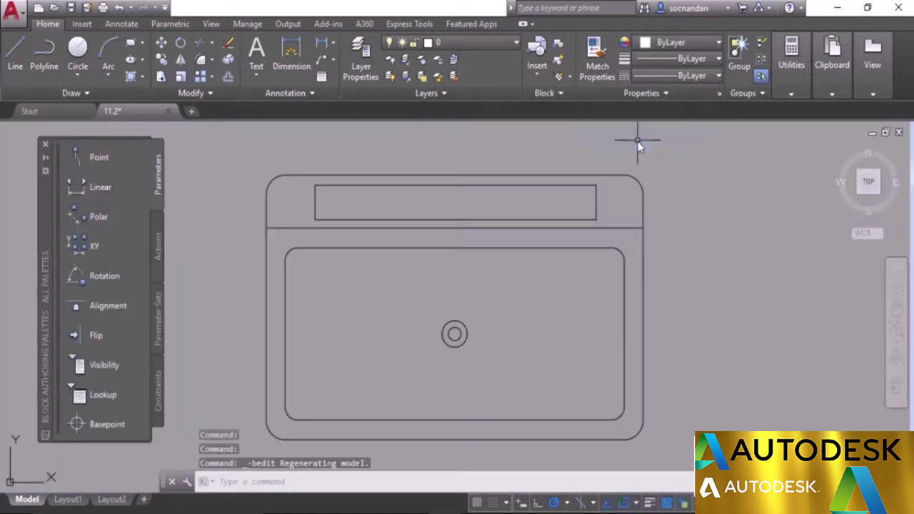
pyautogui.click(596, 189)
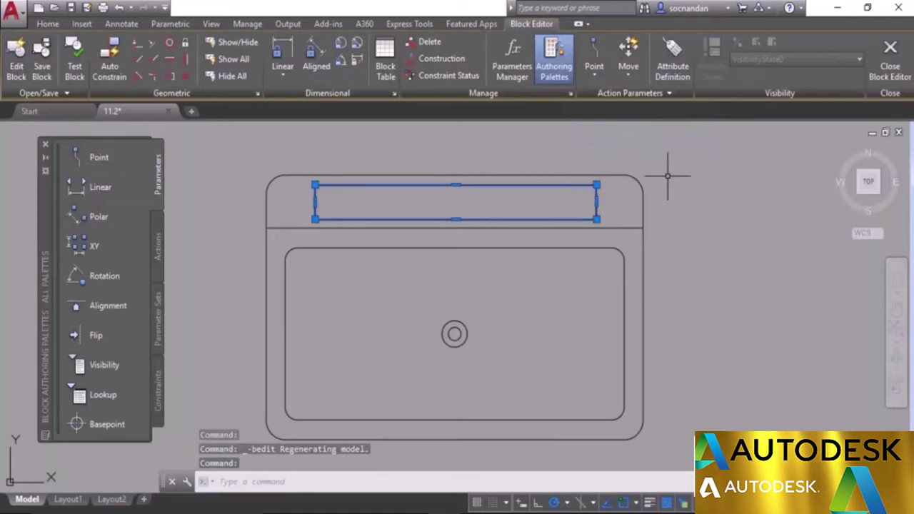
pyautogui.rightClick(668, 130)
pyautogui.click(696, 255)
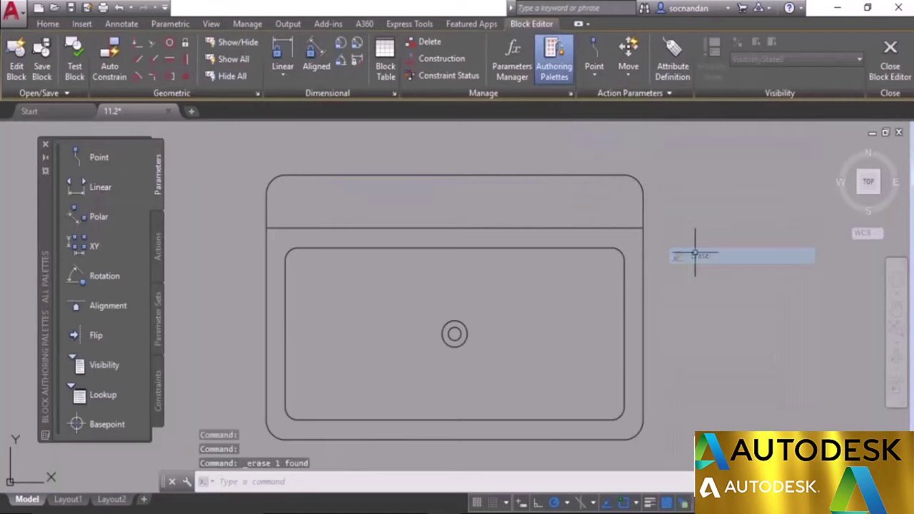
pyautogui.click(908, 60)
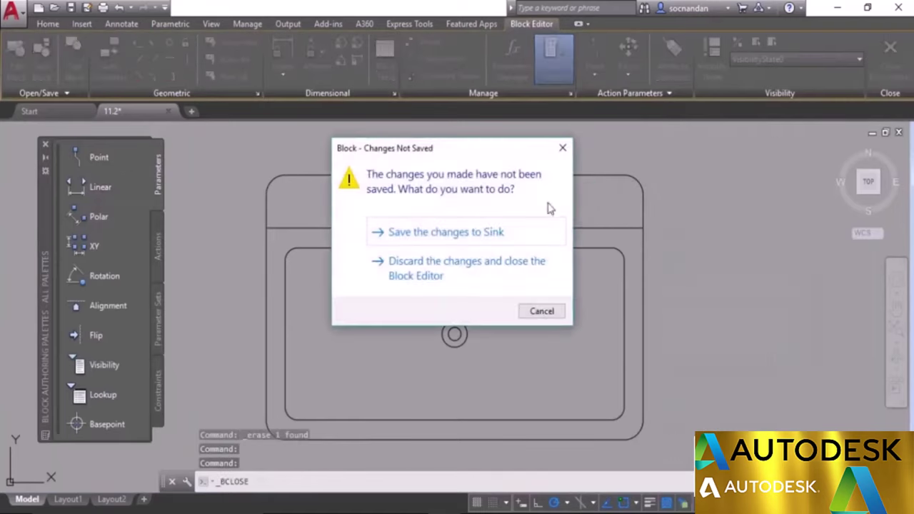
pyautogui.click(461, 232)
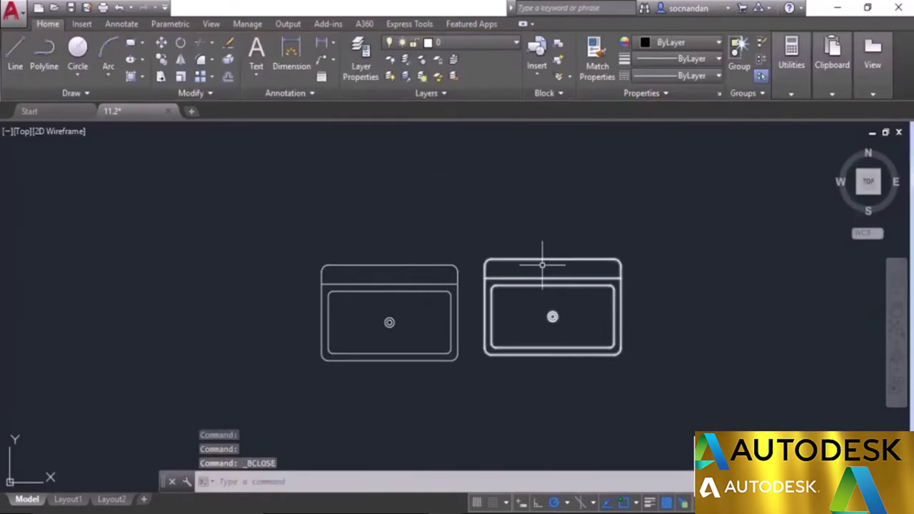
# - Explode the right sink block into separate objects with the X command
pyautogui.click(537, 68)
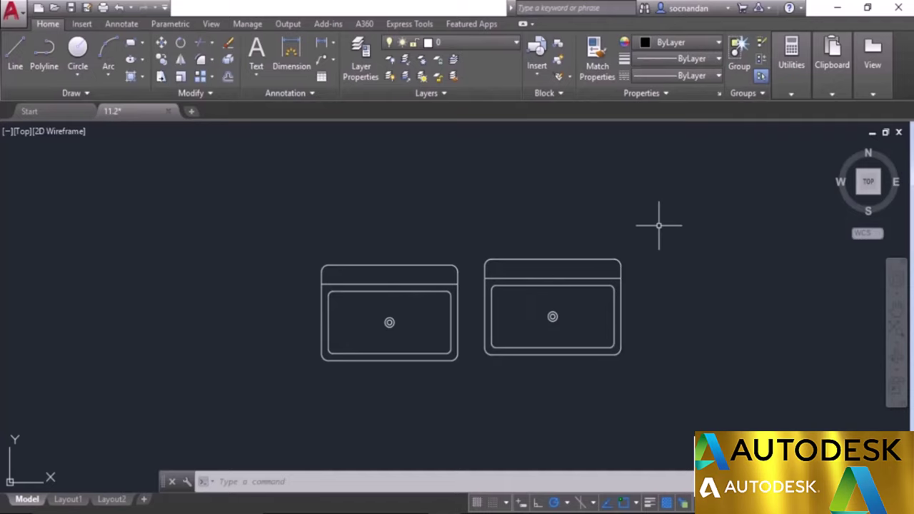
pyautogui.click(550, 303)
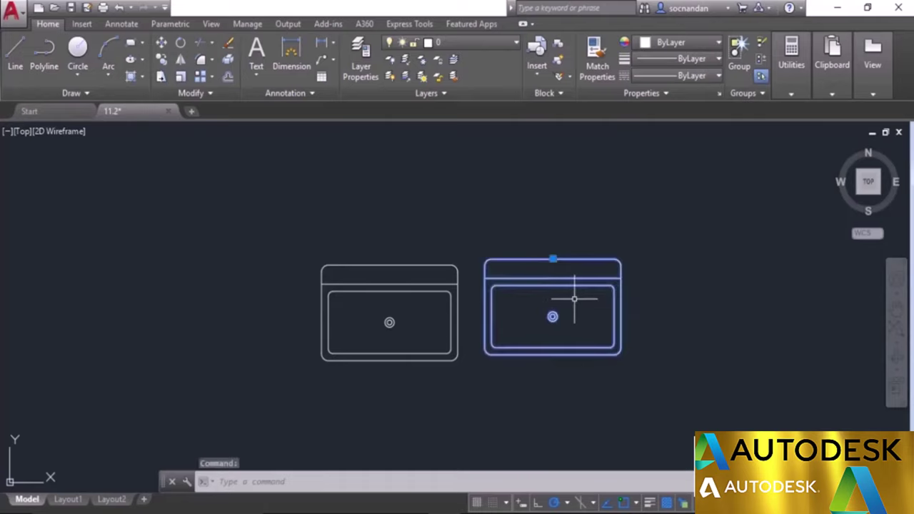
pyautogui.write('x')
pyautogui.press('Return')
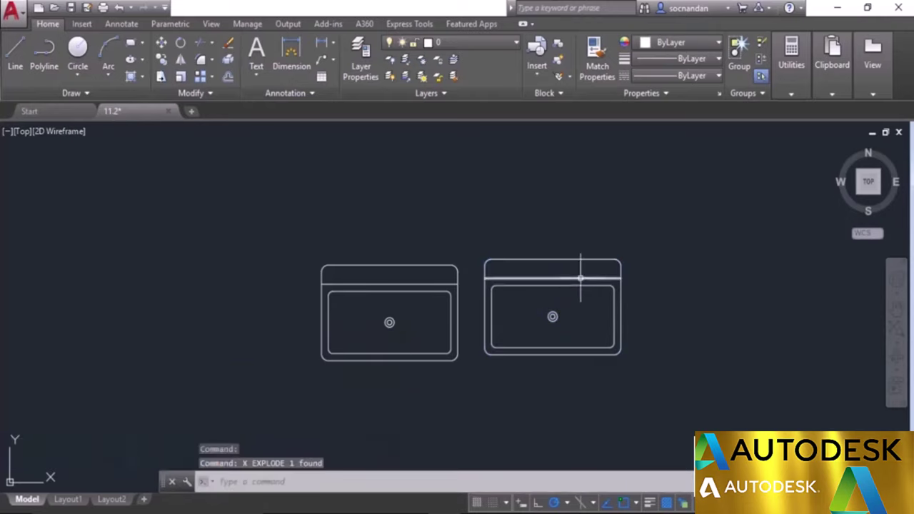
# - Move the left Sink block further to the left using its grip
pyautogui.click(434, 265)
pyautogui.click(389, 264)
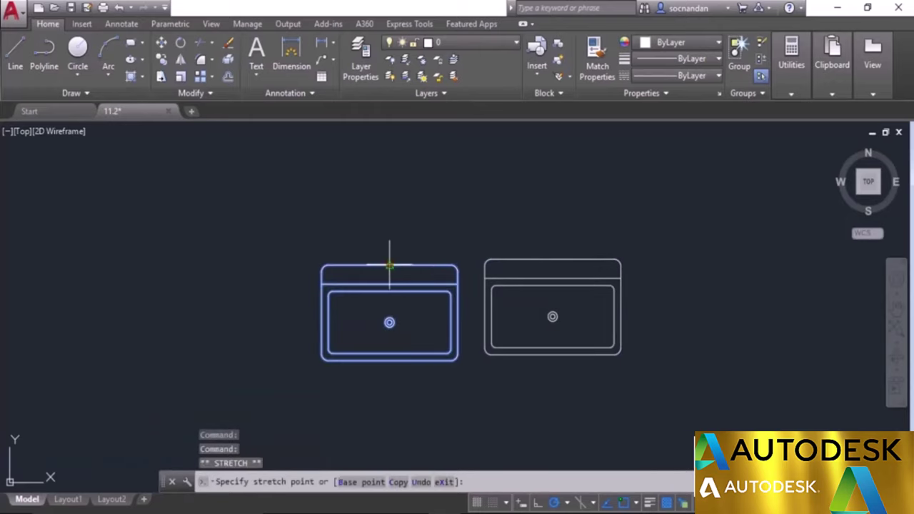
pyautogui.click(271, 265)
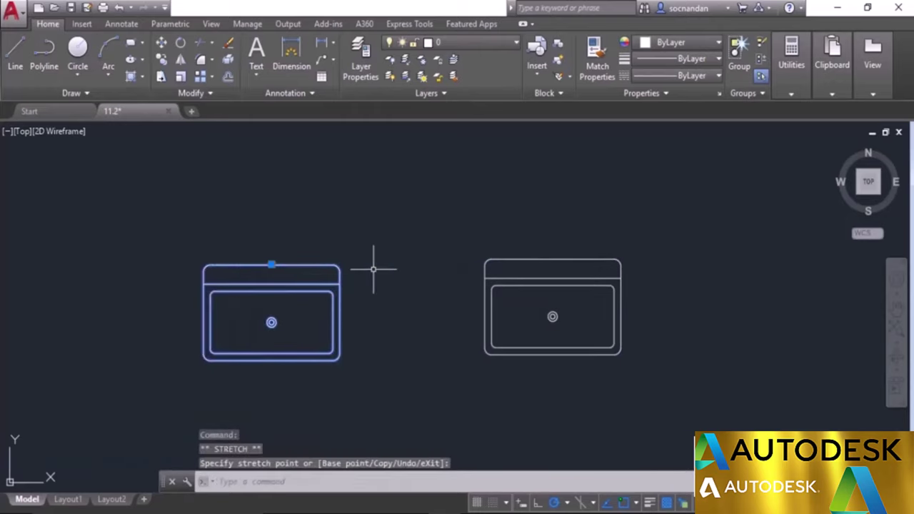
pyautogui.press('Escape')
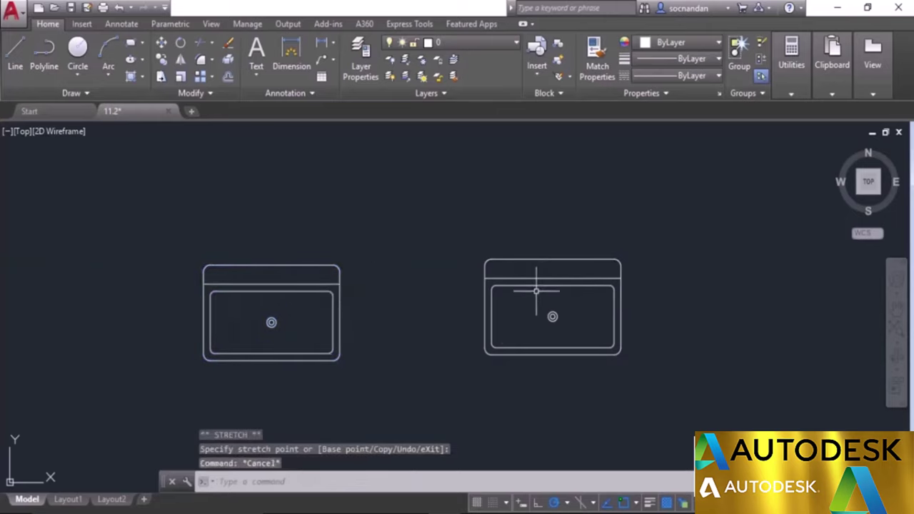
# - Erase the exploded sink's inner basin outline while excluding the drain circle from the selection
pyautogui.scroll(2, 538, 292)
pyautogui.click(459, 276)
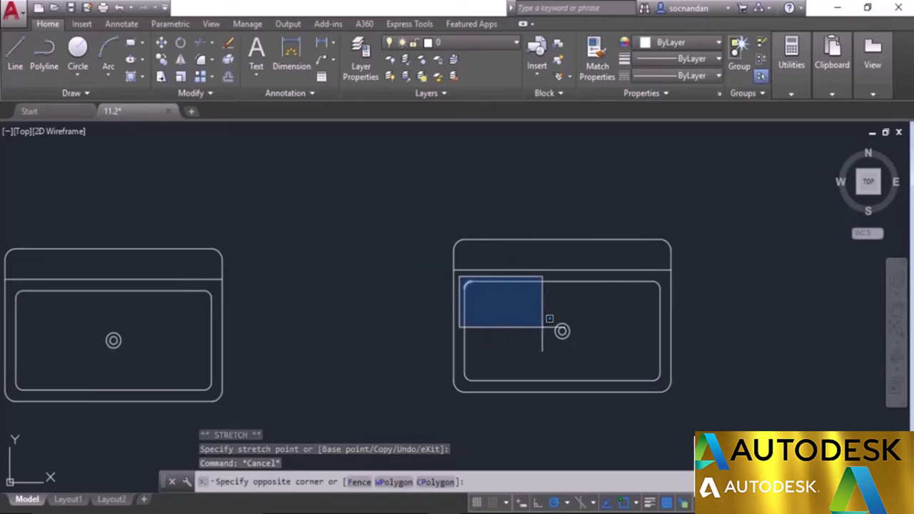
pyautogui.click(665, 386)
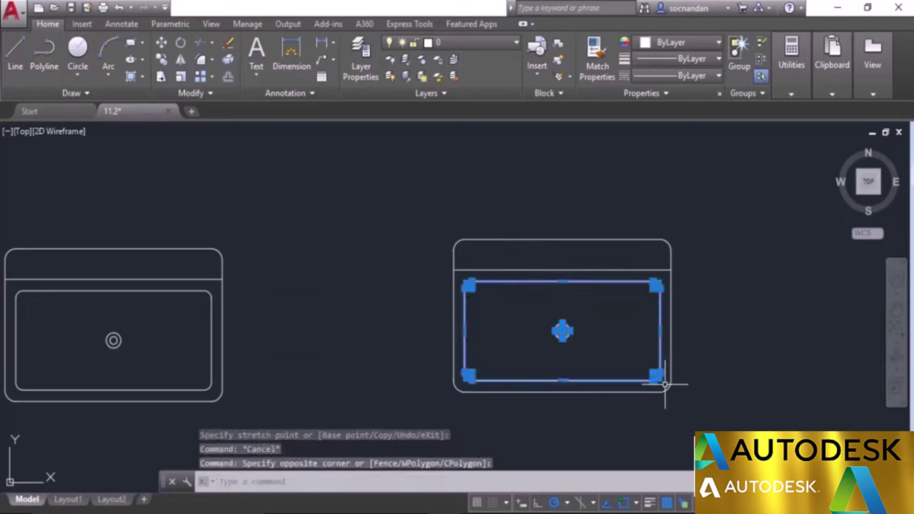
pyautogui.keyDown('shift'); pyautogui.click(603, 353); pyautogui.keyUp('shift')
pyautogui.keyDown('shift'); pyautogui.click(537, 304); pyautogui.keyUp('shift')
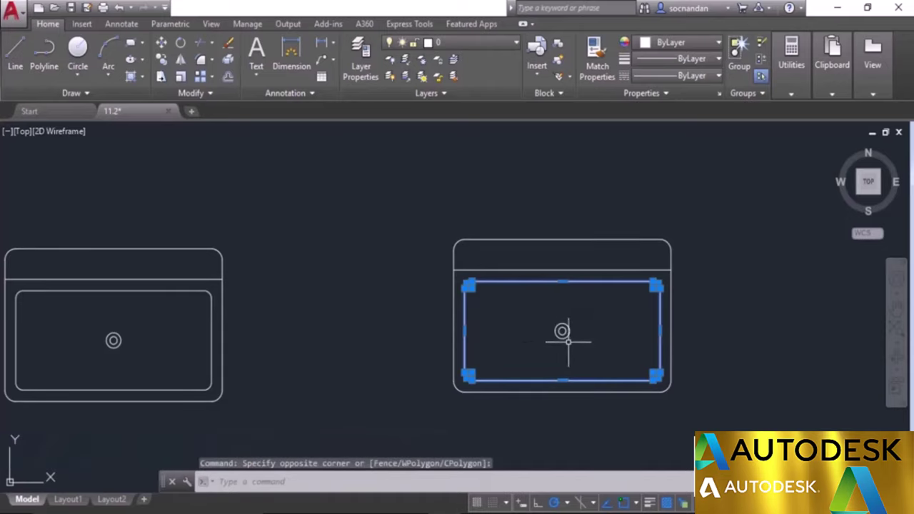
pyautogui.rightClick(590, 312)
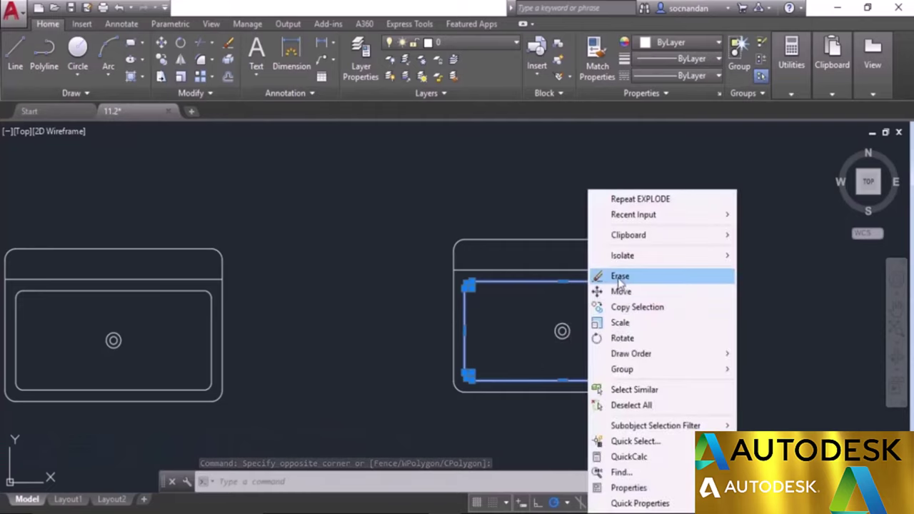
pyautogui.click(603, 274)
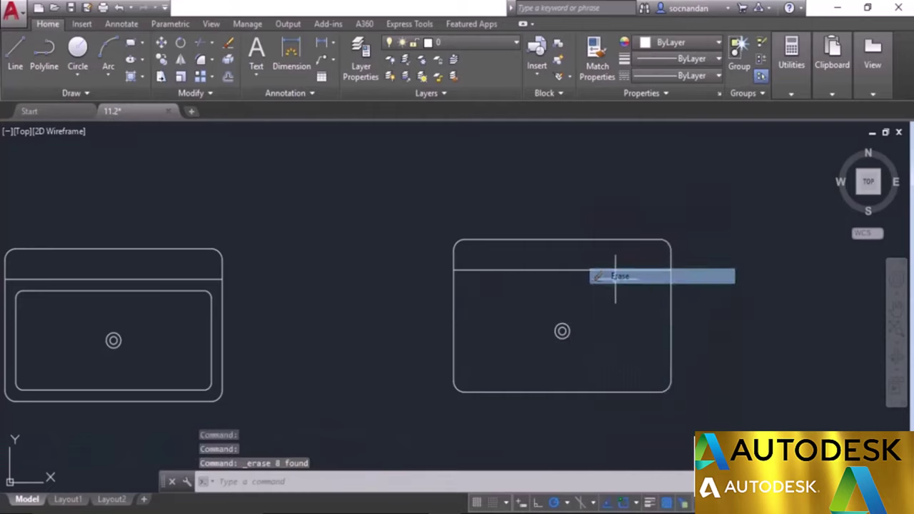
# - Draw an oval ellipse basin centred on the right sink's drain circle
pyautogui.click(131, 59)
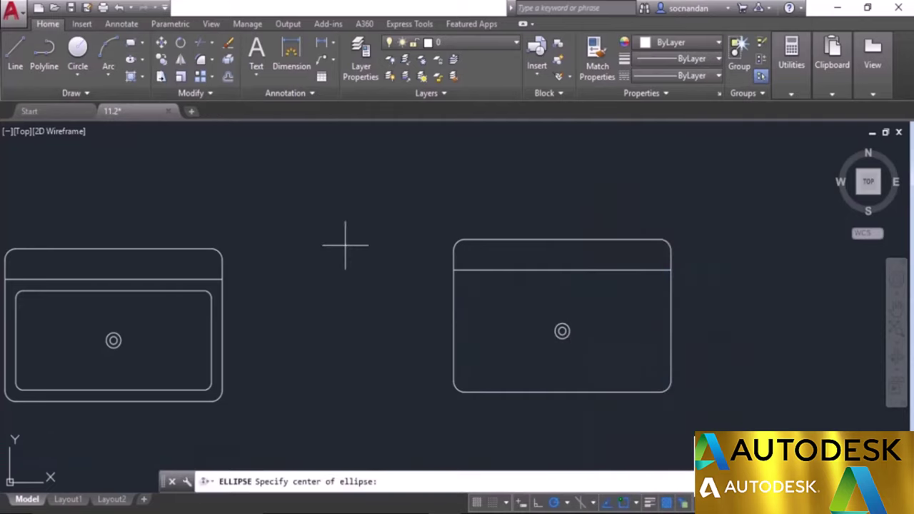
pyautogui.click(564, 331)
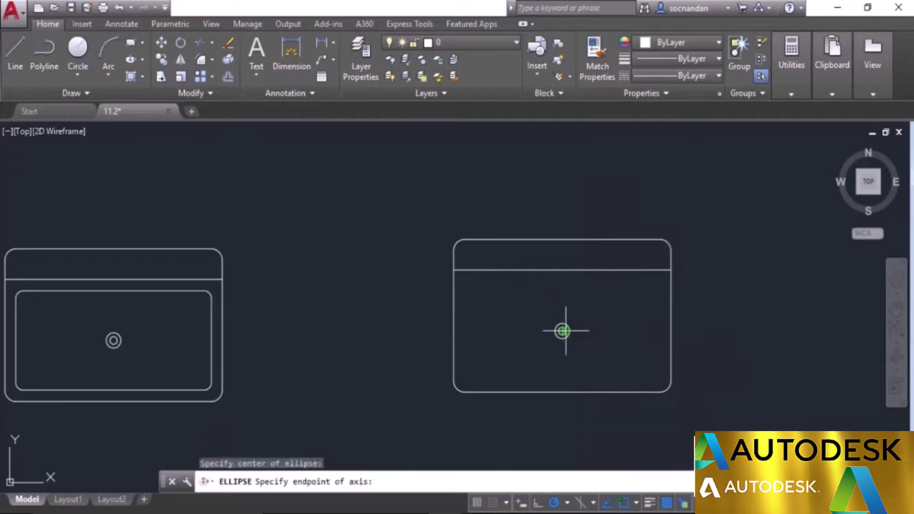
pyautogui.click(663, 331)
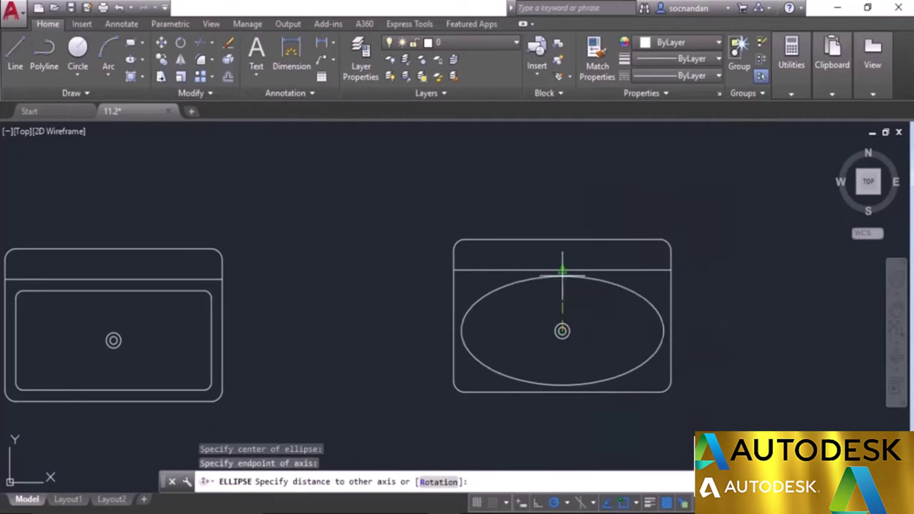
pyautogui.click(562, 279)
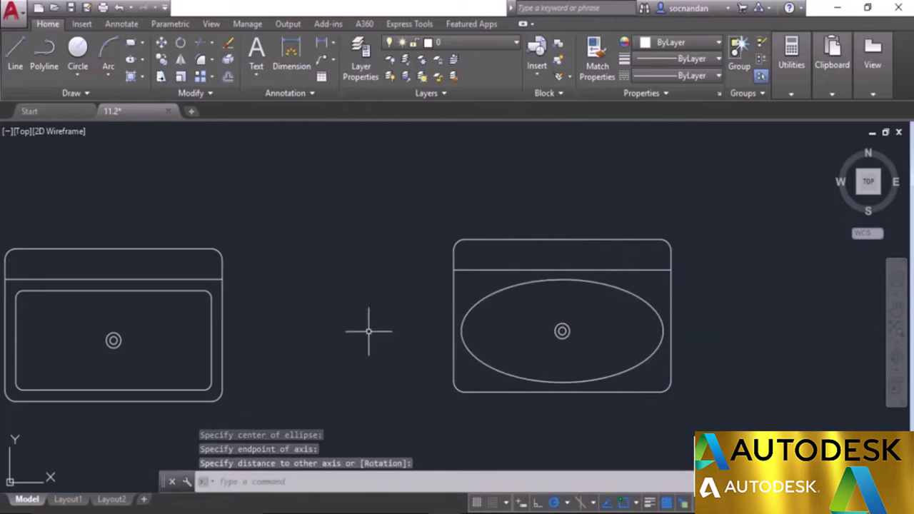
pyautogui.moveTo(369, 331); pyautogui.dragTo(460, 331, button='middle')
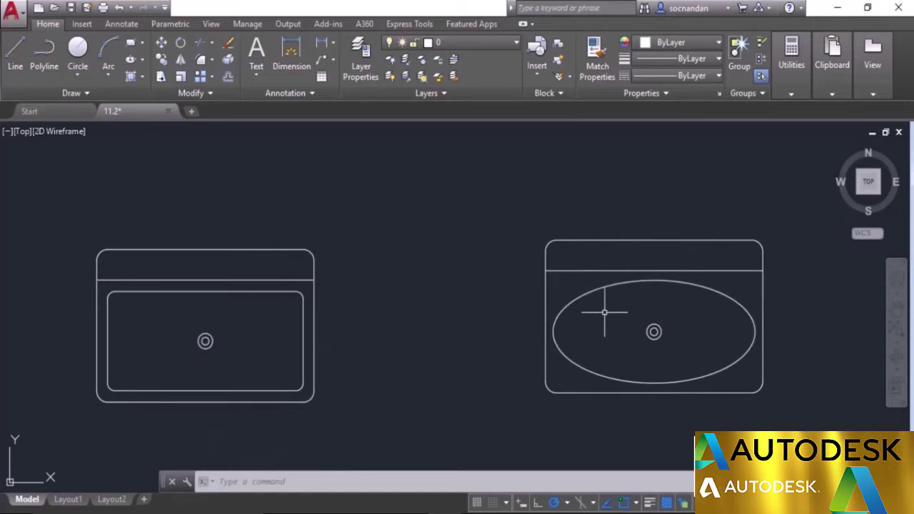
# - Start a new block definition named 'Sink'
pyautogui.click(561, 47)
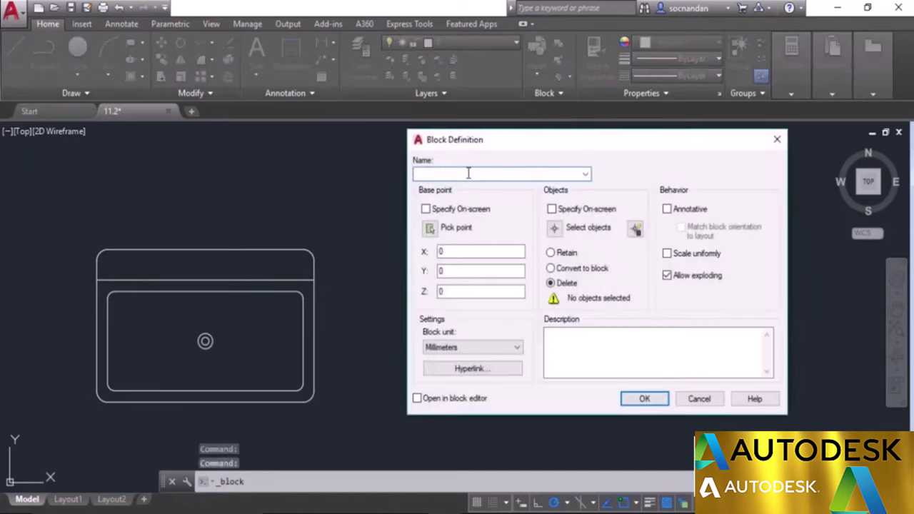
pyautogui.moveTo(489, 143); pyautogui.dragTo(361, 152)
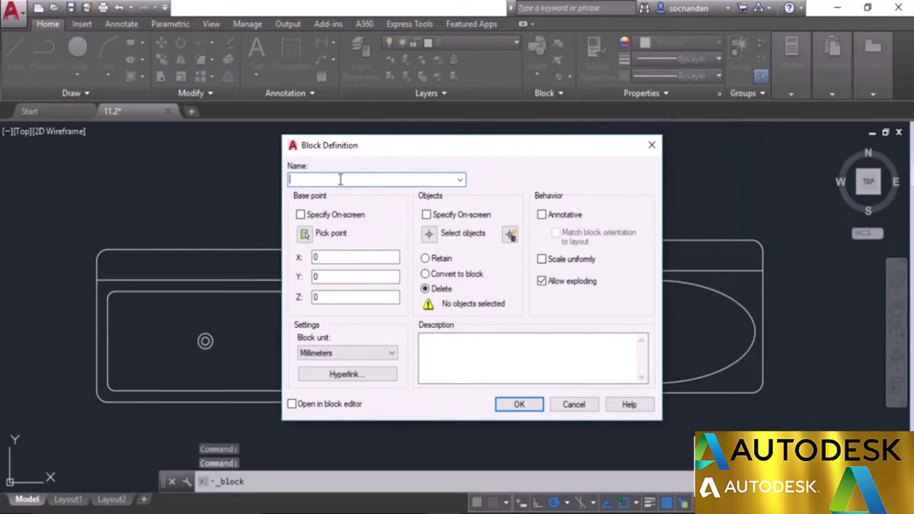
pyautogui.write('Same')
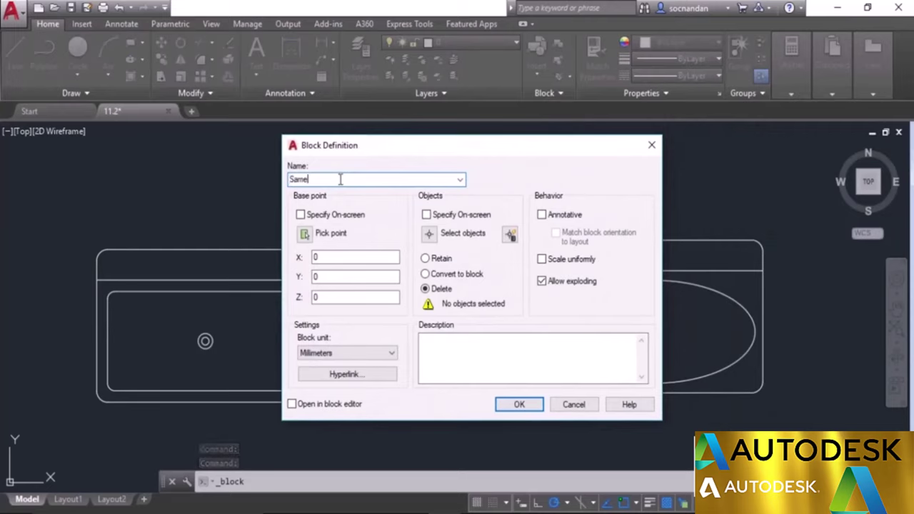
pyautogui.press('BackSpace')
pyautogui.press('BackSpace')
pyautogui.press('BackSpace')
pyautogui.write('ink')
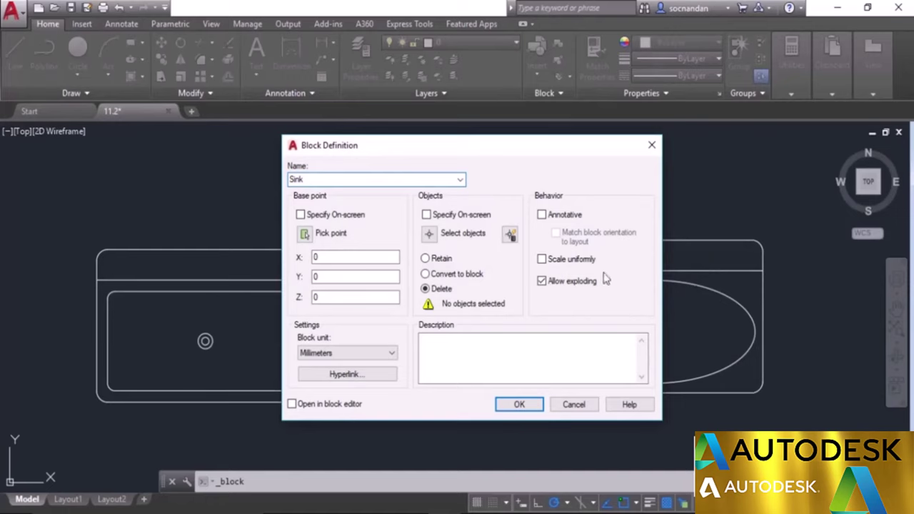
# - Set the base point on the right sink, select its 12 objects, and redefine the Sink block
pyautogui.click(306, 236)
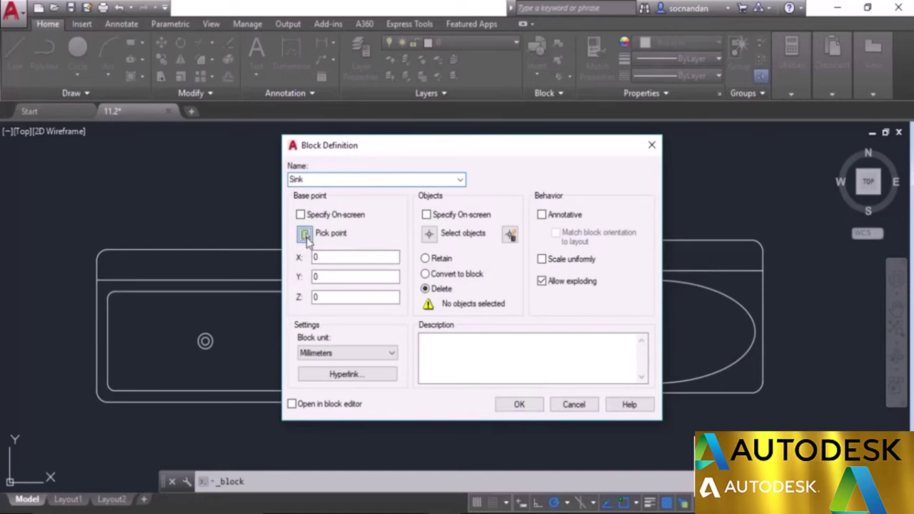
pyautogui.click(652, 244)
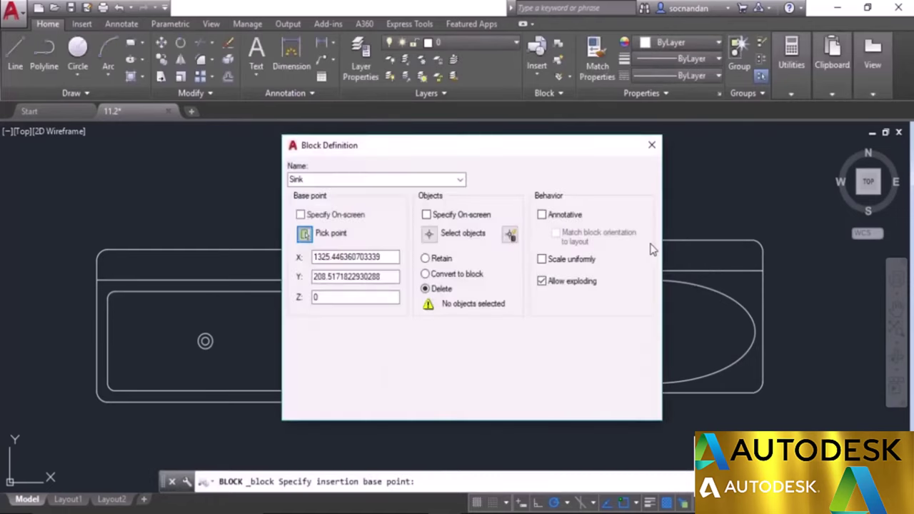
pyautogui.click(429, 233)
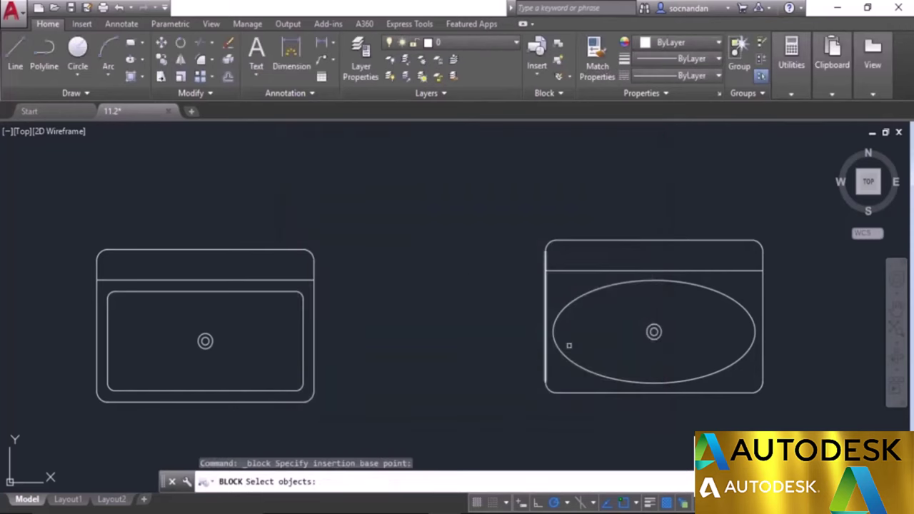
pyautogui.click(777, 428)
pyautogui.click(503, 211)
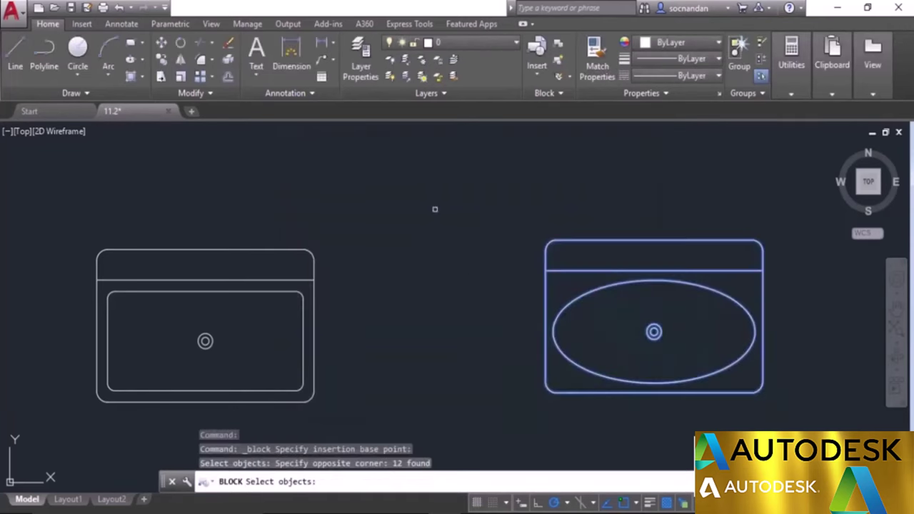
pyautogui.press('Return')
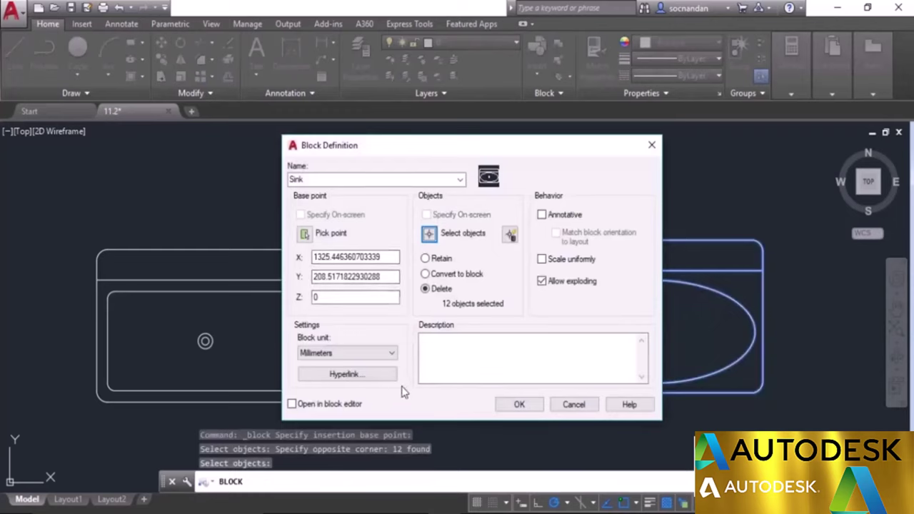
pyautogui.click(509, 405)
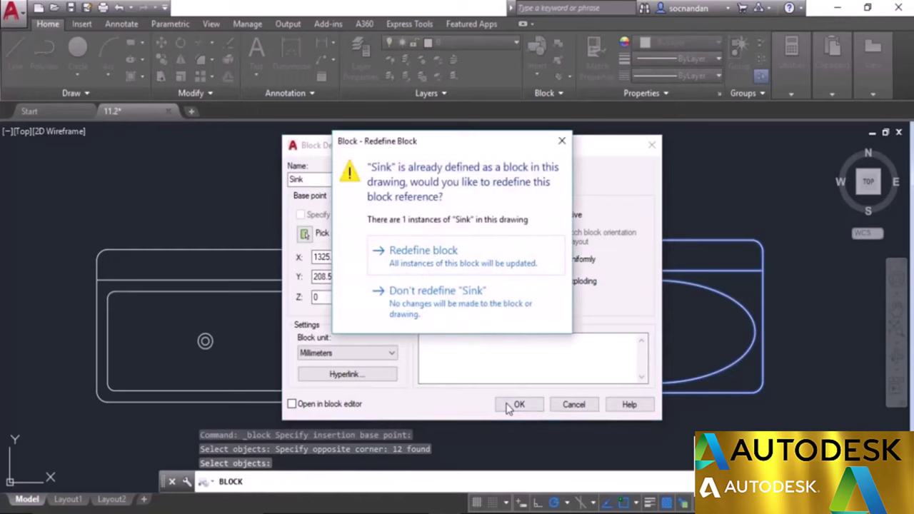
pyautogui.click(426, 263)
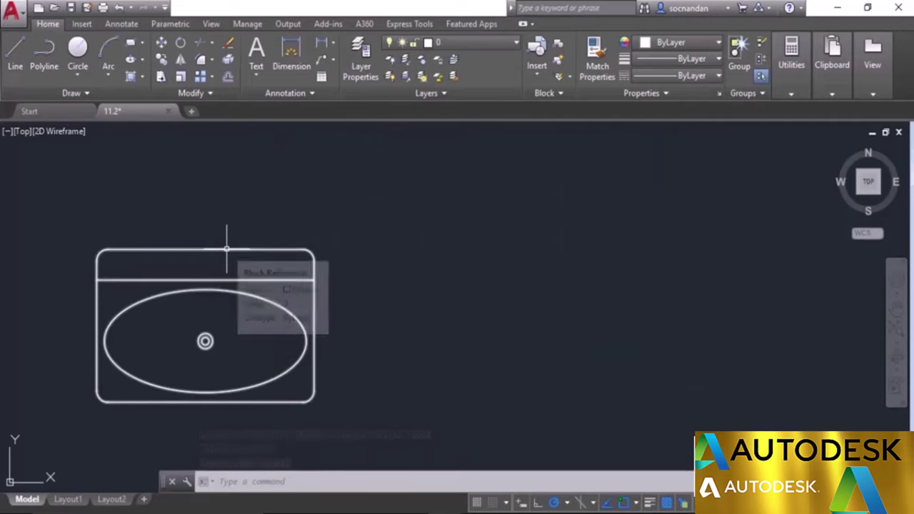
# - Insert another Sink block from the gallery to the right of the first sink
pyautogui.click(539, 68)
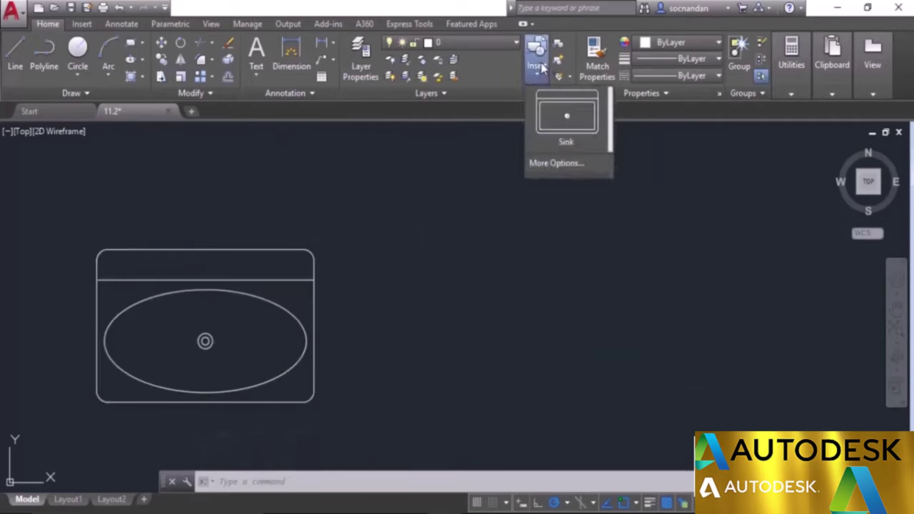
pyautogui.click(571, 121)
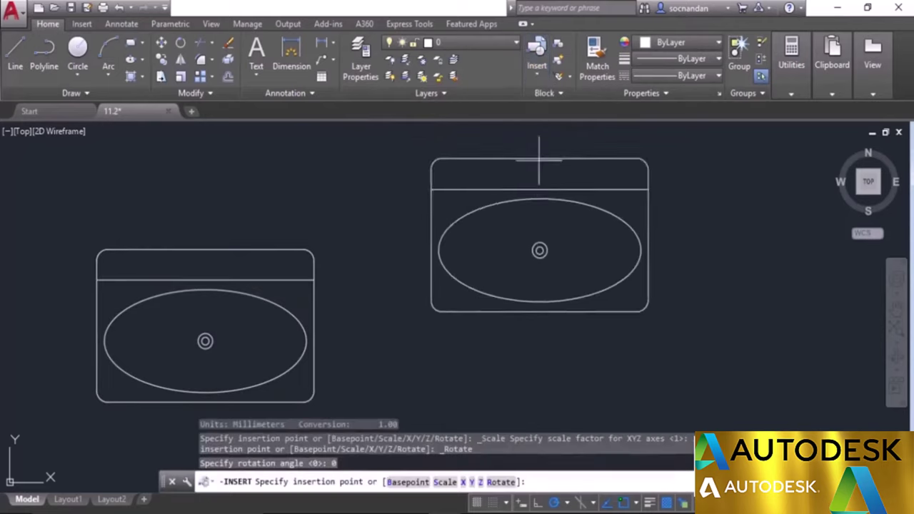
pyautogui.click(519, 239)
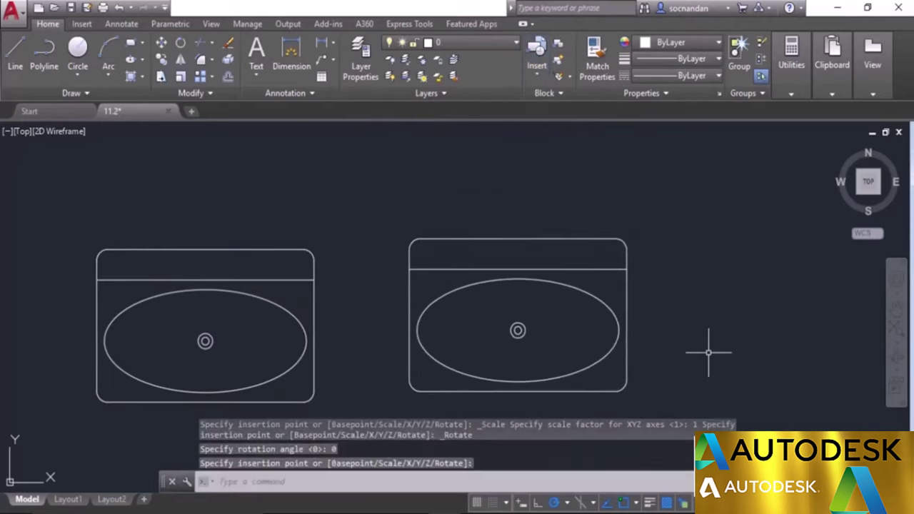
pyautogui.moveTo(714, 339)
pyautogui.mouseDown(button='middle')
pyautogui.moveTo(740, 312)
pyautogui.moveTo(771, 307)
pyautogui.mouseUp(button='middle')
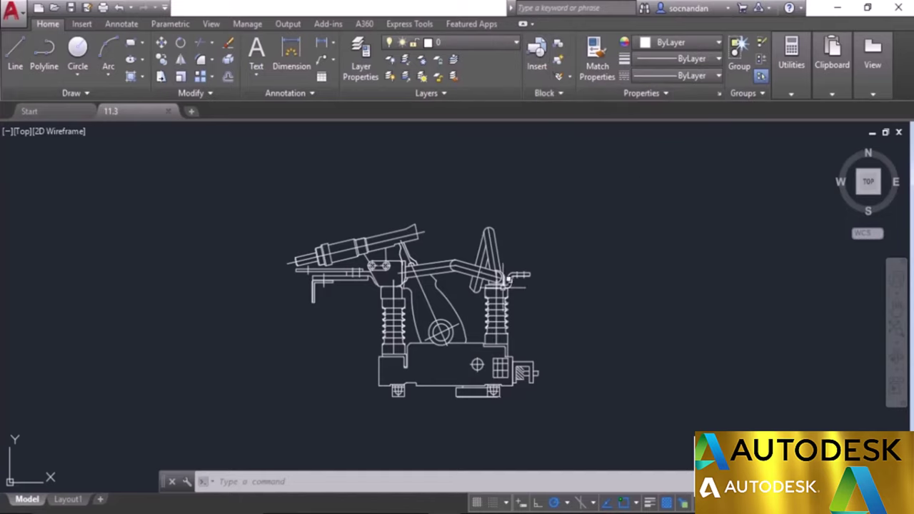
# - Zoom in on the insulator drawing and open the Create Block dropdown on the Insert tab
pyautogui.scroll(4, 393, 317)
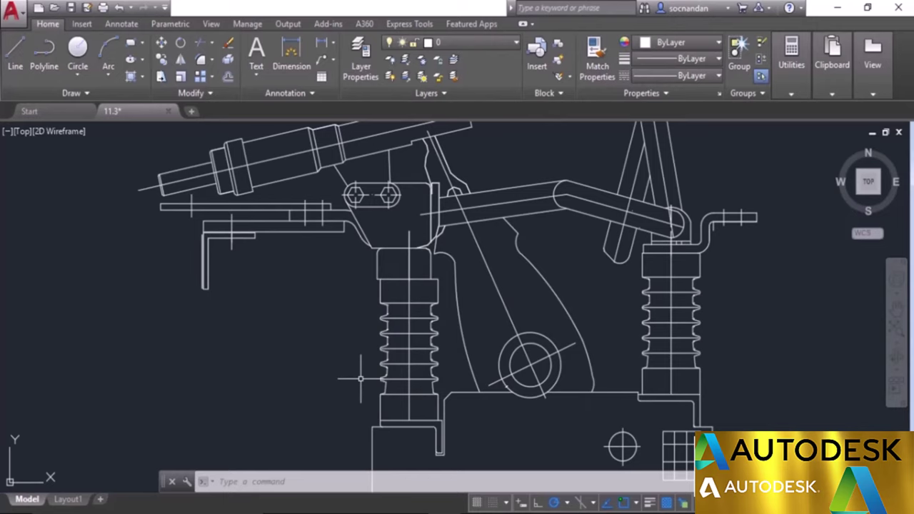
pyautogui.click(81, 24)
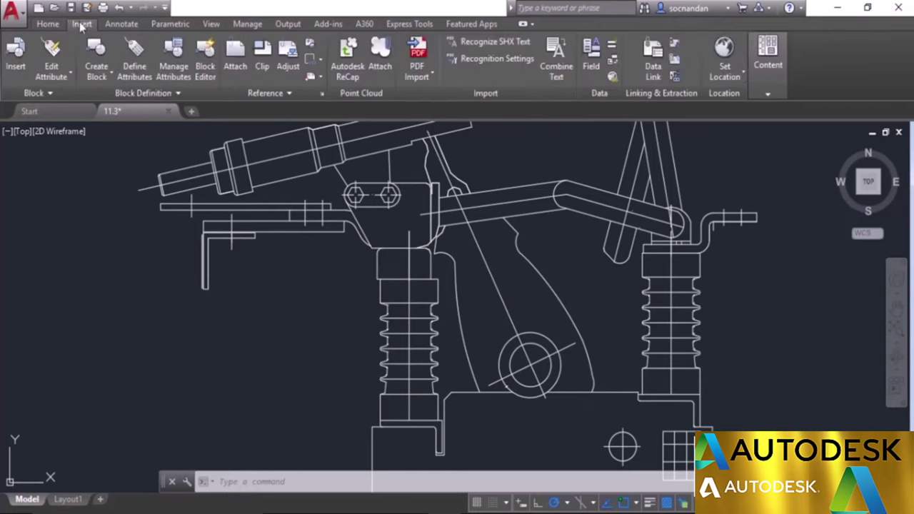
pyautogui.click(98, 75)
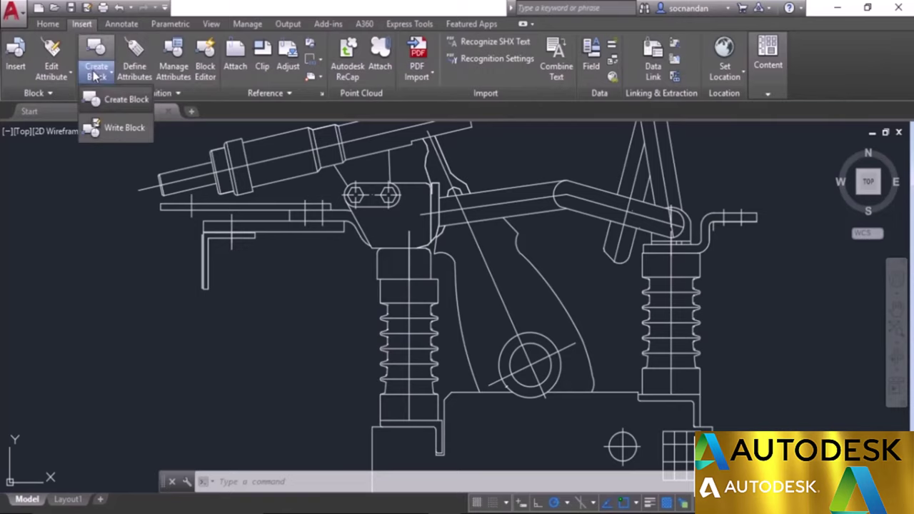
# - Start a Write Block export with its base point at the top-left endpoint of the left insulator column
pyautogui.click(127, 129)
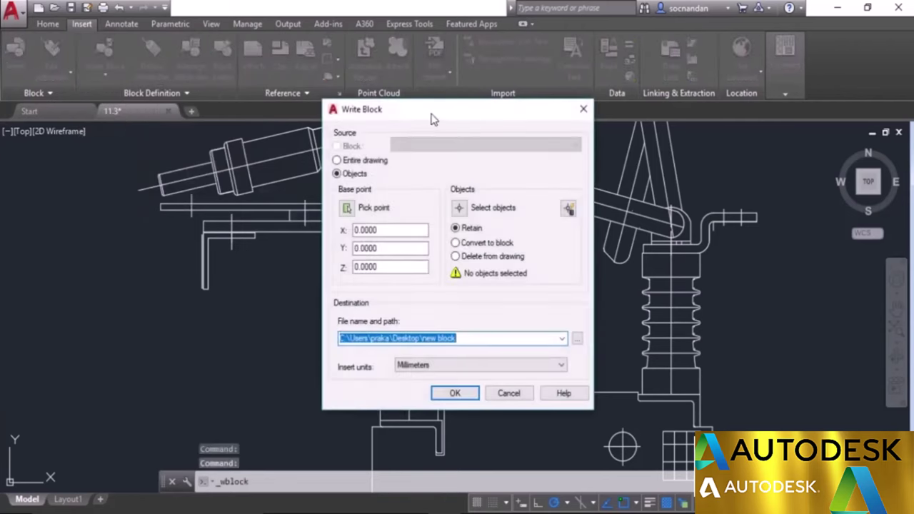
pyautogui.moveTo(432, 119); pyautogui.dragTo(455, 133)
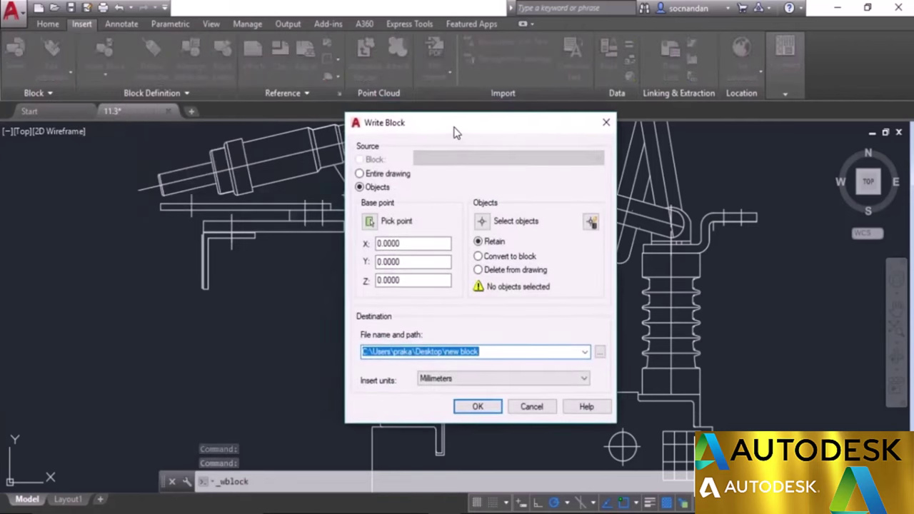
pyautogui.click(369, 222)
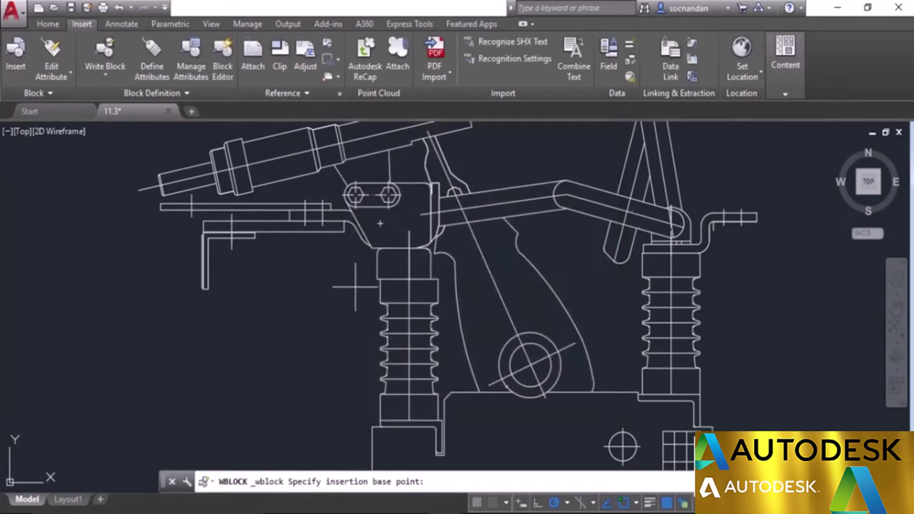
pyautogui.scroll(2, 356, 322)
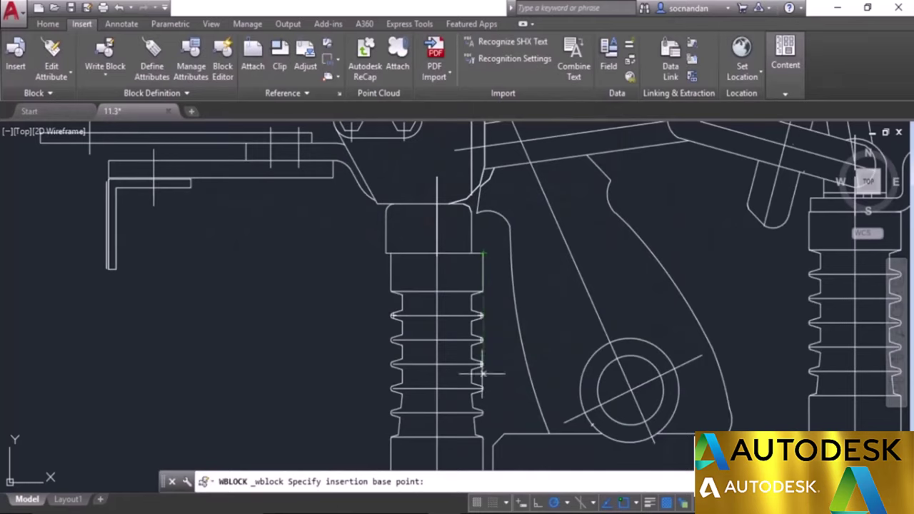
pyautogui.moveTo(381, 328); pyautogui.dragTo(359, 273, button='middle')
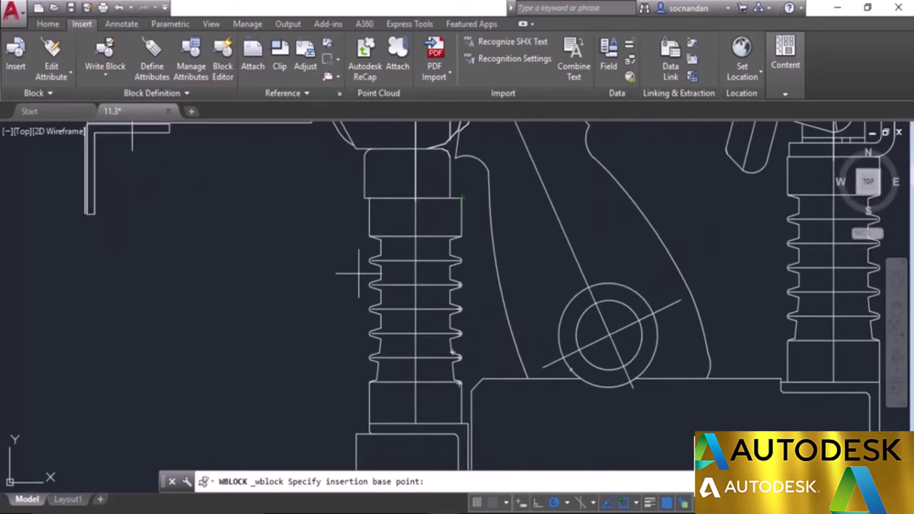
pyautogui.click(368, 197)
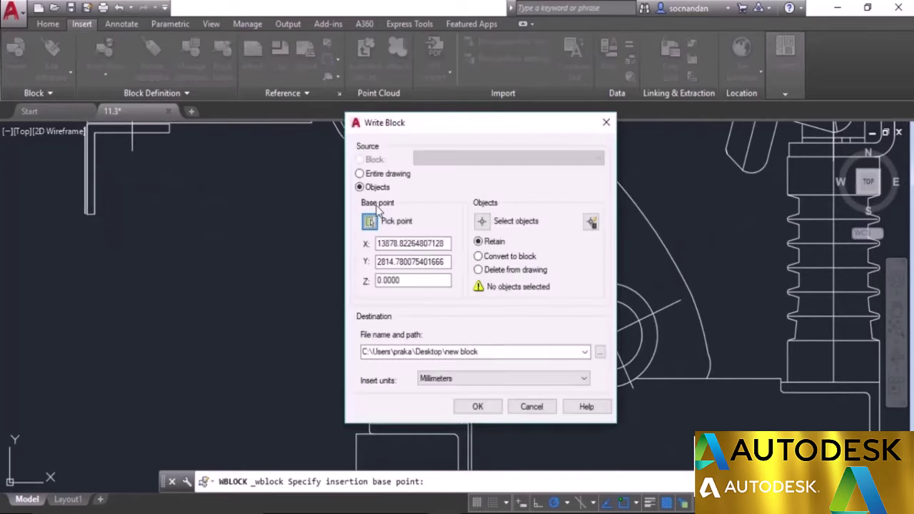
pyautogui.click(484, 223)
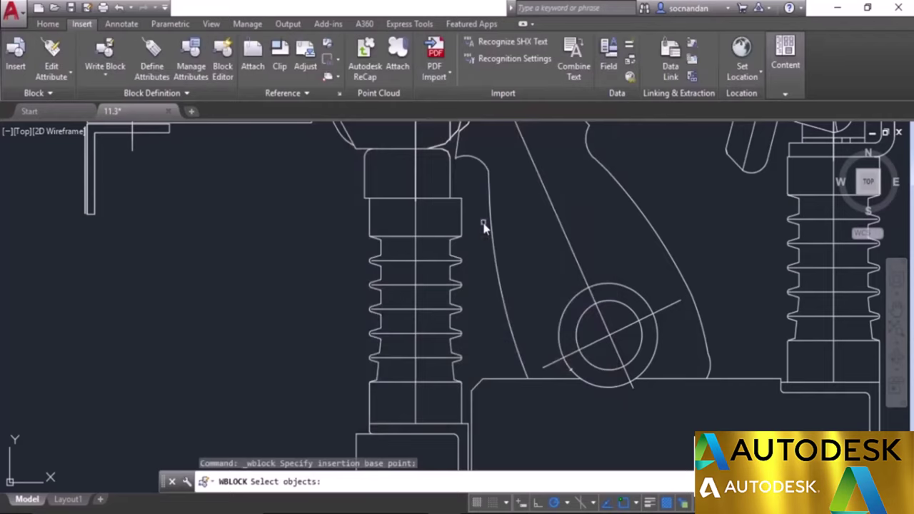
# - Window-select all 83 insulator objects and return to the Write Block dialog
pyautogui.scroll(4, 369, 209)
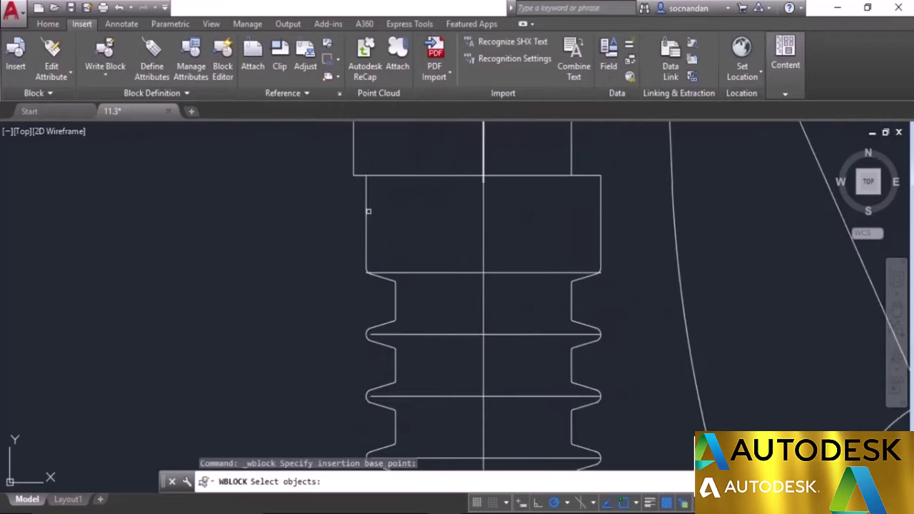
pyautogui.click(367, 200)
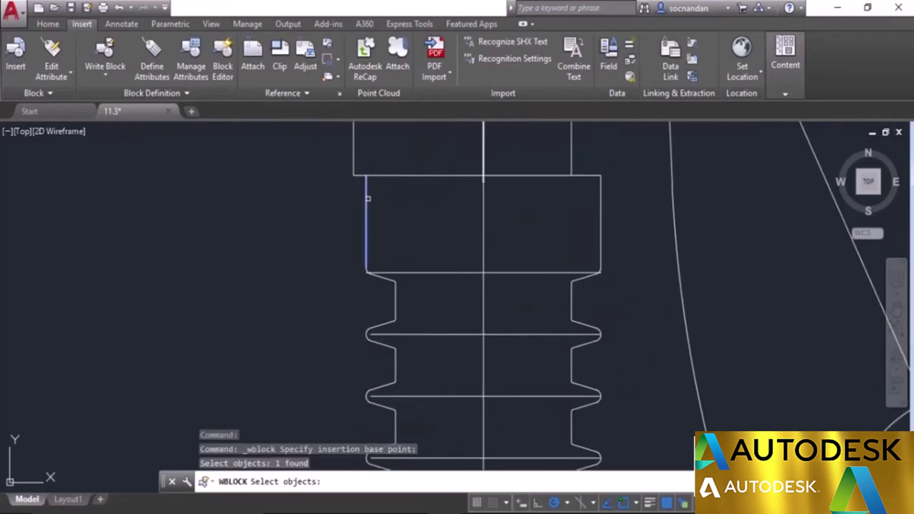
pyautogui.click(359, 164)
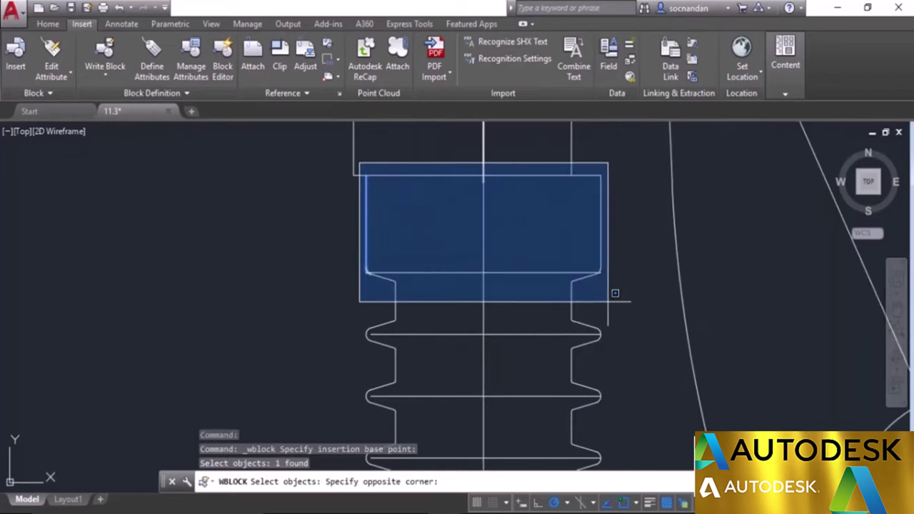
pyautogui.scroll(-2, 627, 350)
pyautogui.moveTo(626, 402); pyautogui.dragTo(561, 287, button='middle')
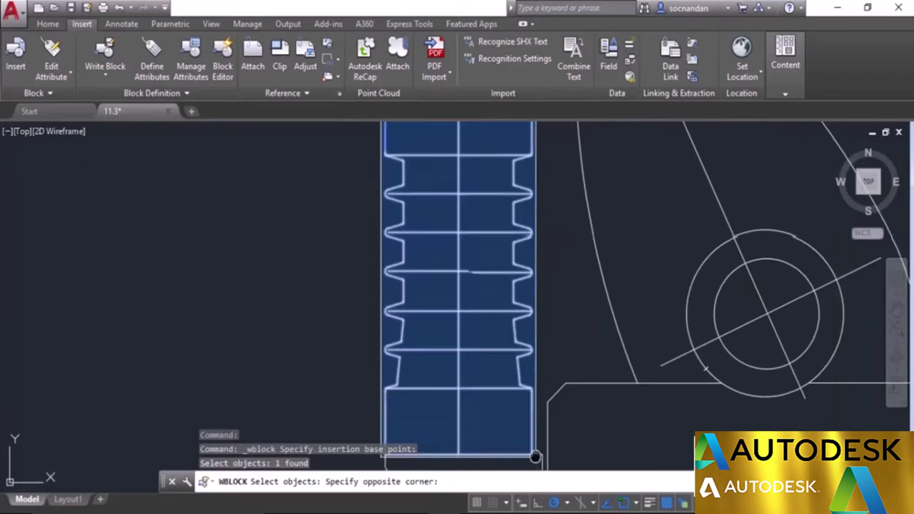
pyautogui.moveTo(534, 452); pyautogui.dragTo(519, 370, button='middle')
pyautogui.click(518, 370)
pyautogui.moveTo(438, 202); pyautogui.dragTo(435, 386, button='middle')
pyautogui.scroll(-2, 392, 257)
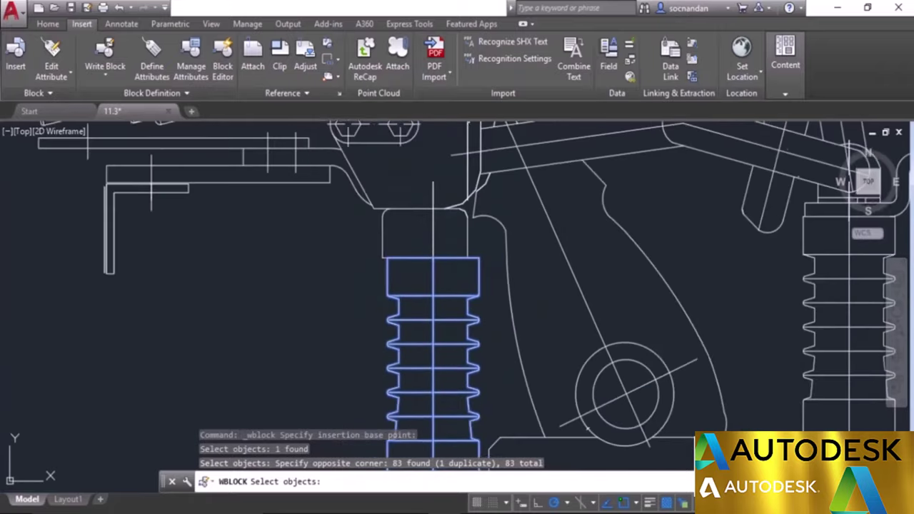
pyautogui.moveTo(394, 329); pyautogui.dragTo(392, 257, button='middle')
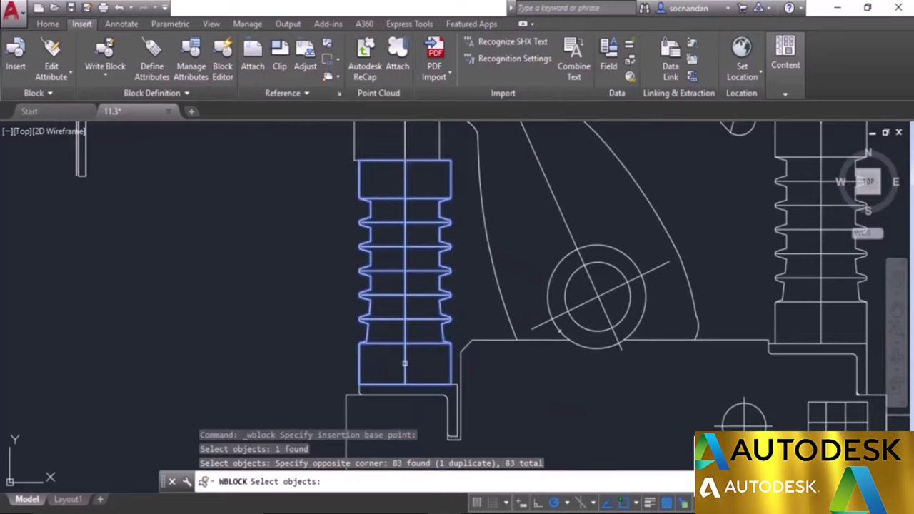
pyautogui.press('Return')
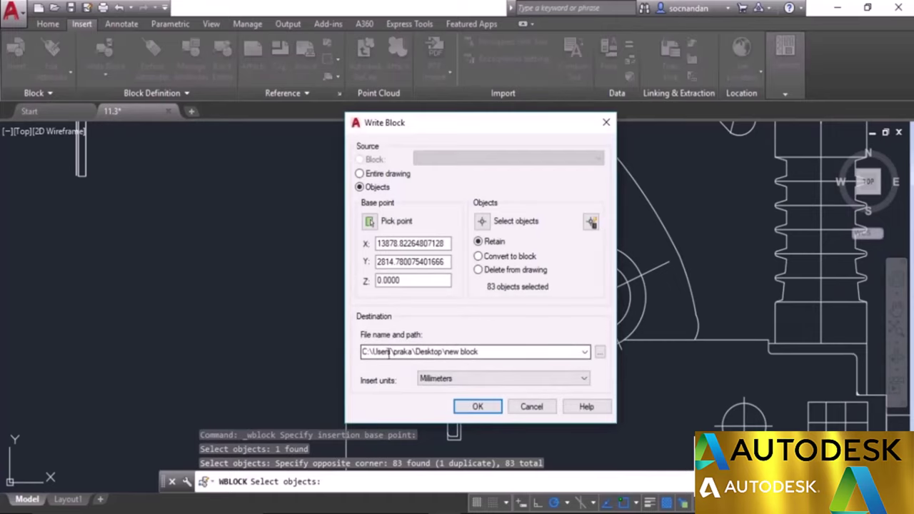
# - Set the destination to Insulator.dwg on the Desktop and write the block out
pyautogui.click(600, 353)
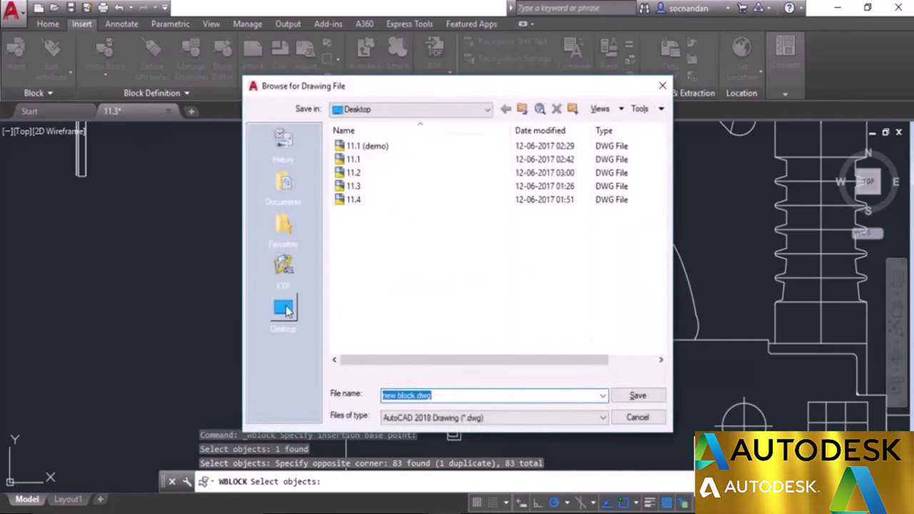
pyautogui.click(284, 309)
pyautogui.click(462, 395)
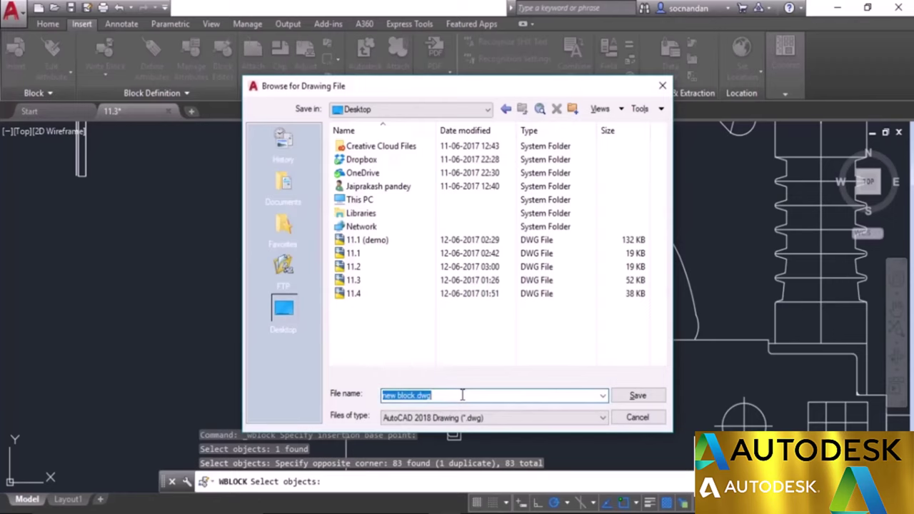
pyautogui.write('Insulator')
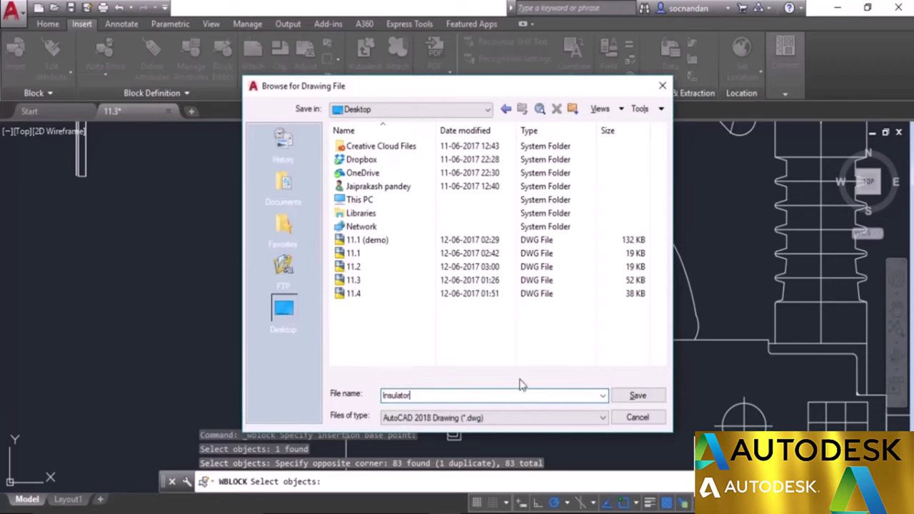
pyautogui.click(638, 396)
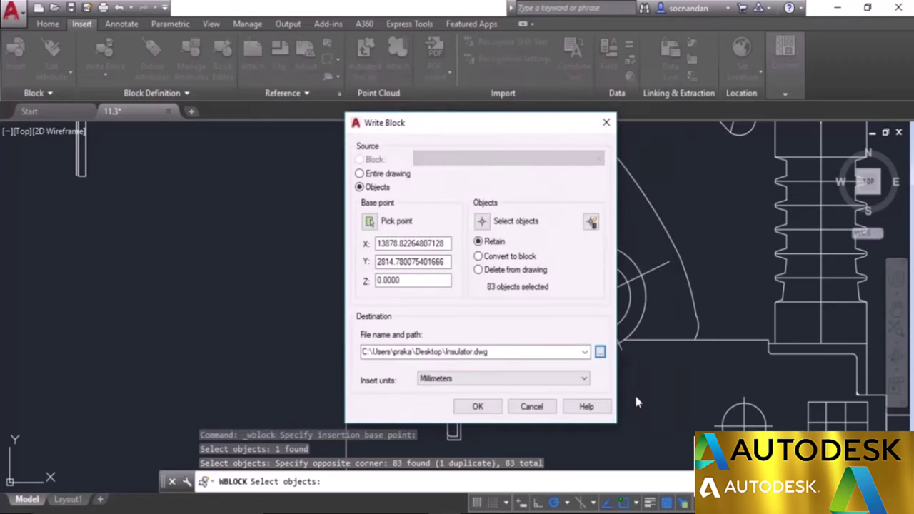
pyautogui.click(478, 406)
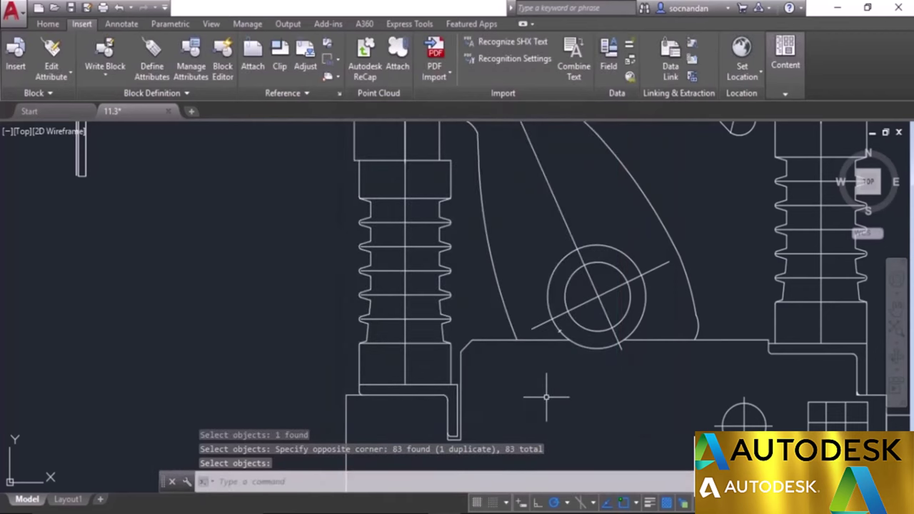
# - Minimize AutoCAD and load Insulator.dwg from the Desktop into its own tab
pyautogui.click(836, 18)
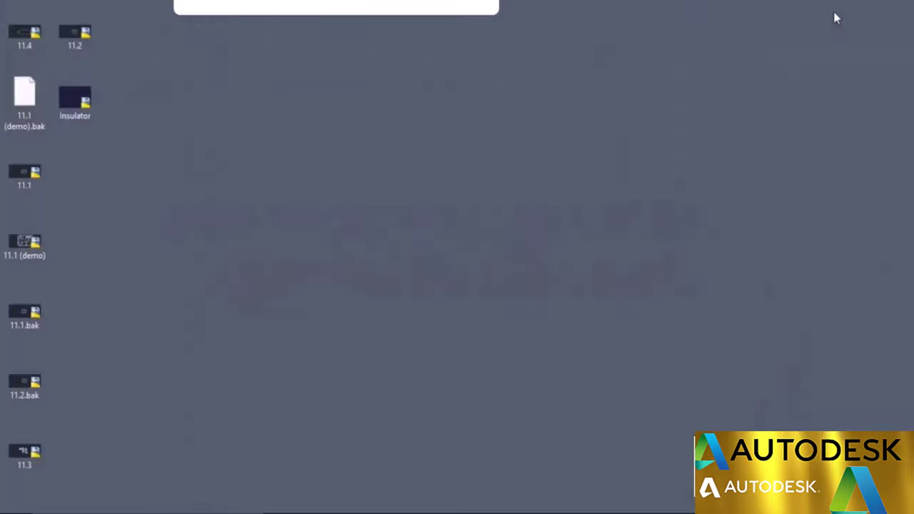
pyautogui.doubleClick(79, 100)
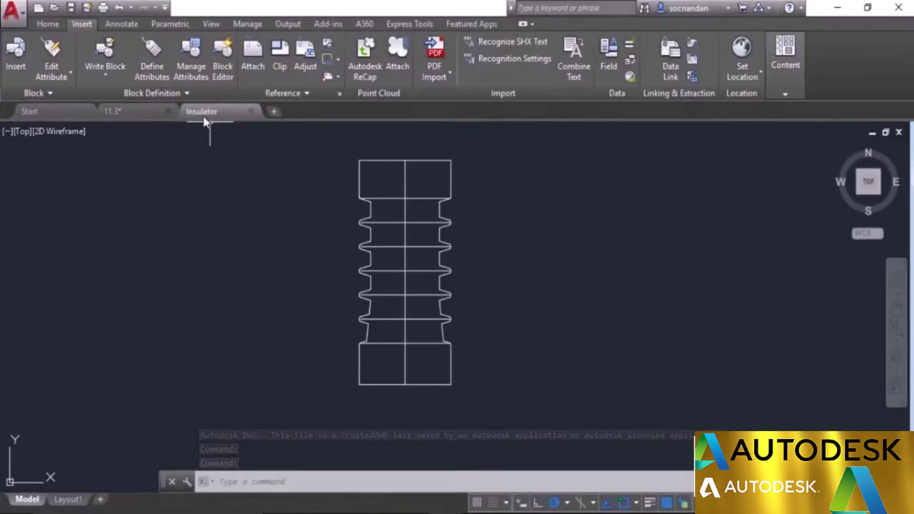
pyautogui.moveTo(203, 121)
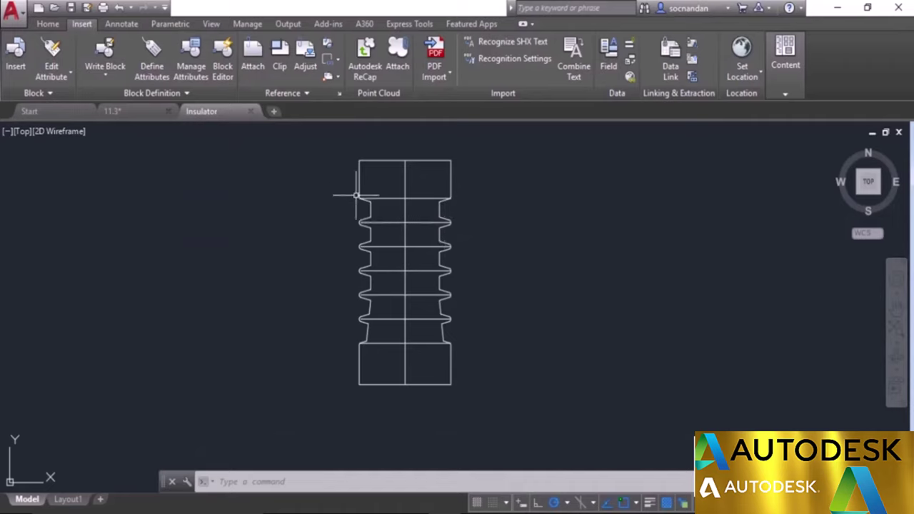
# - Close the Insulator drawing, then close 11.3 without saving changes
pyautogui.click(251, 113)
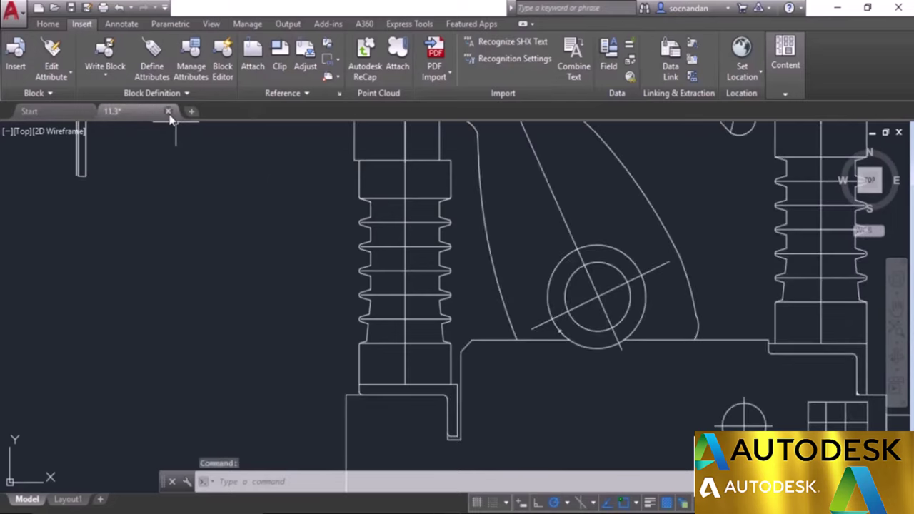
pyautogui.scroll(-5, 210, 170)
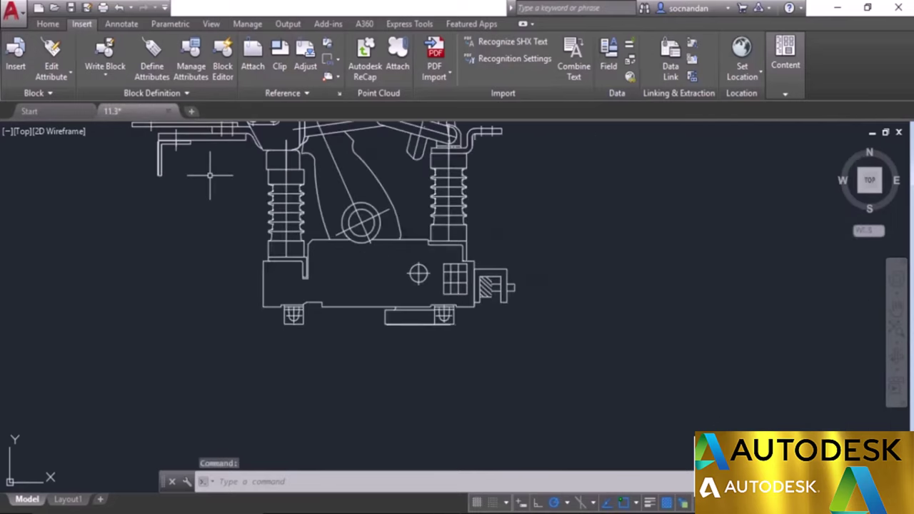
pyautogui.scroll(3, 210, 174)
pyautogui.click(168, 111)
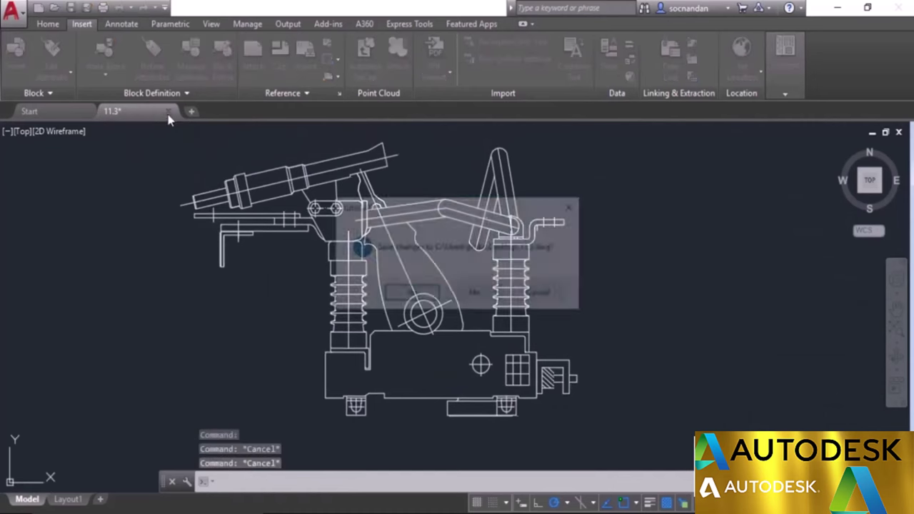
pyautogui.click(488, 295)
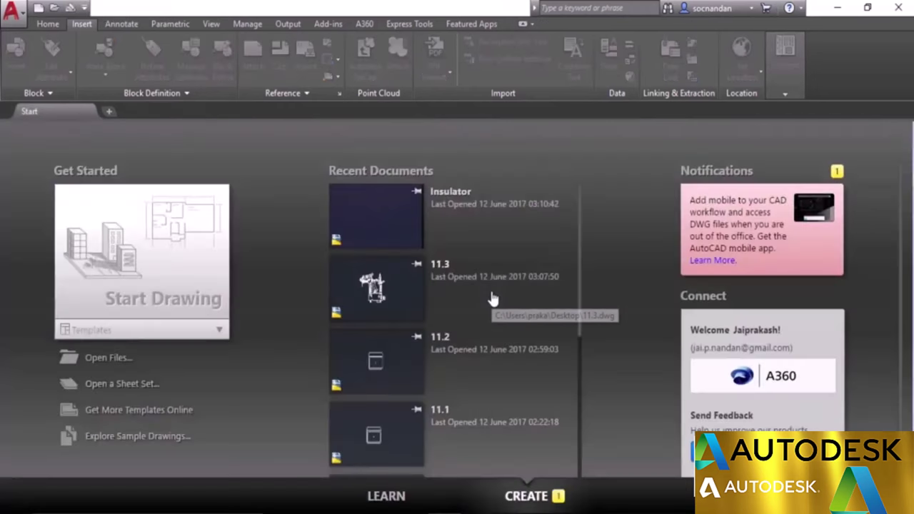
# - Start a new blank drawing, Drawing1, and zoom its empty view
pyautogui.click(183, 240)
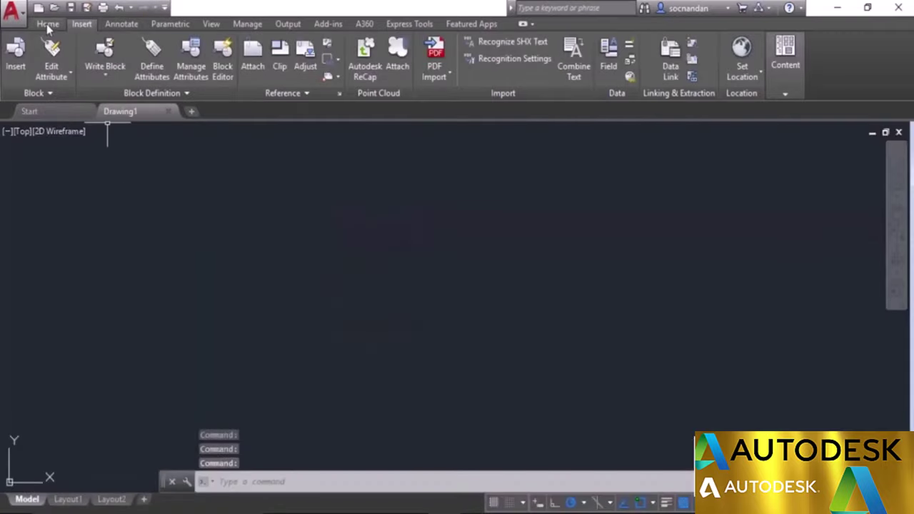
pyautogui.click(48, 23)
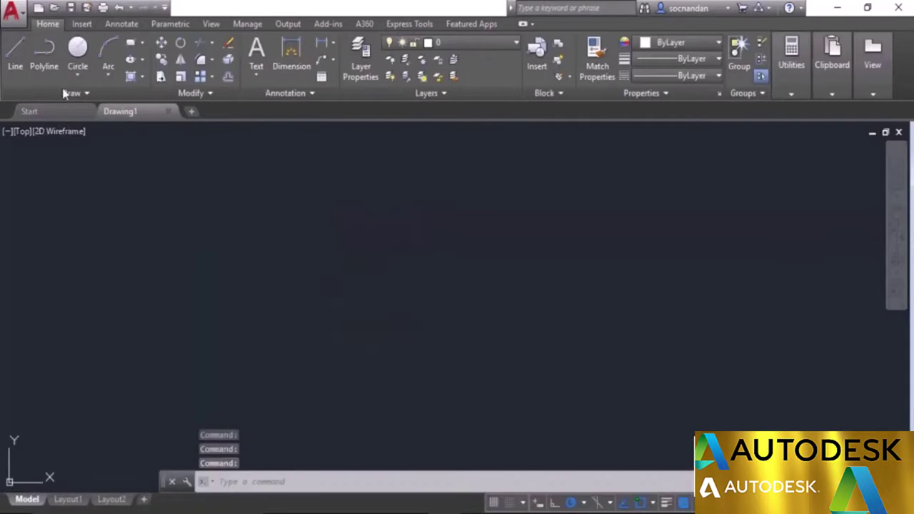
pyautogui.click(893, 224)
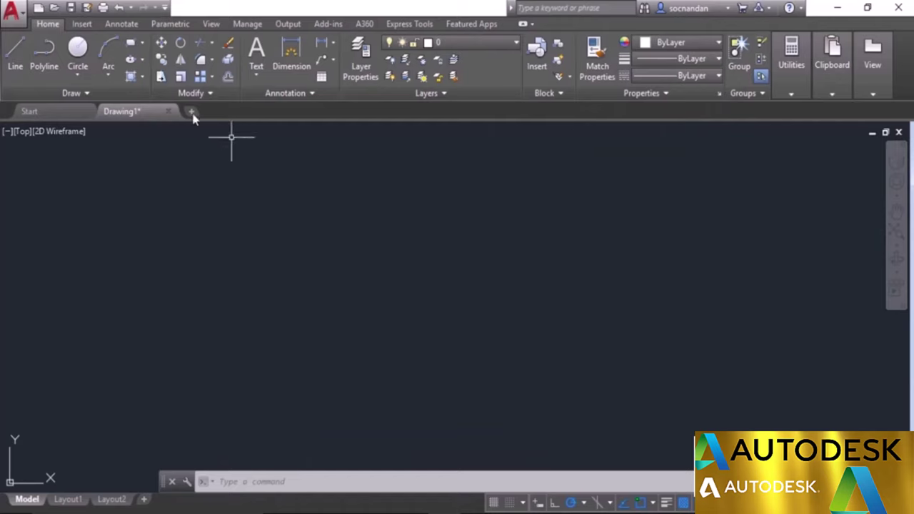
pyautogui.click(83, 24)
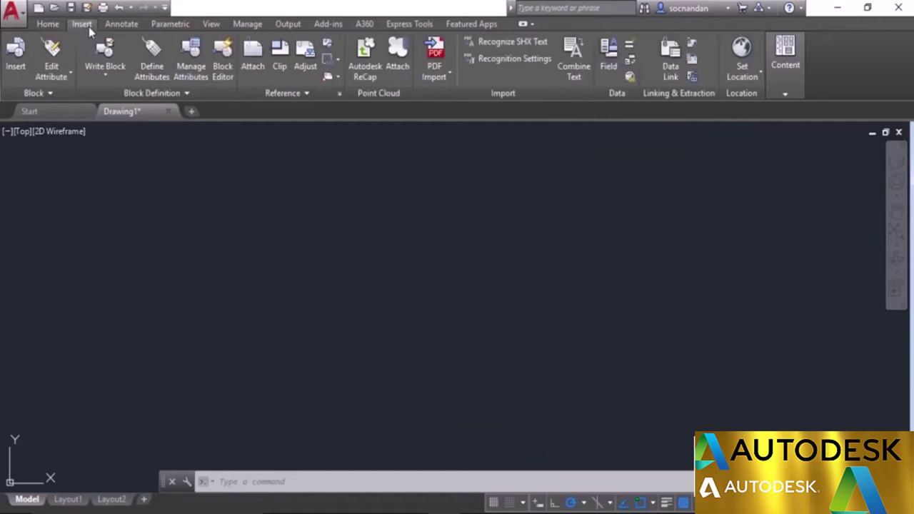
# - Choose Insulator.dwg from the Desktop as the block to insert and accept the insertion settings
pyautogui.click(21, 64)
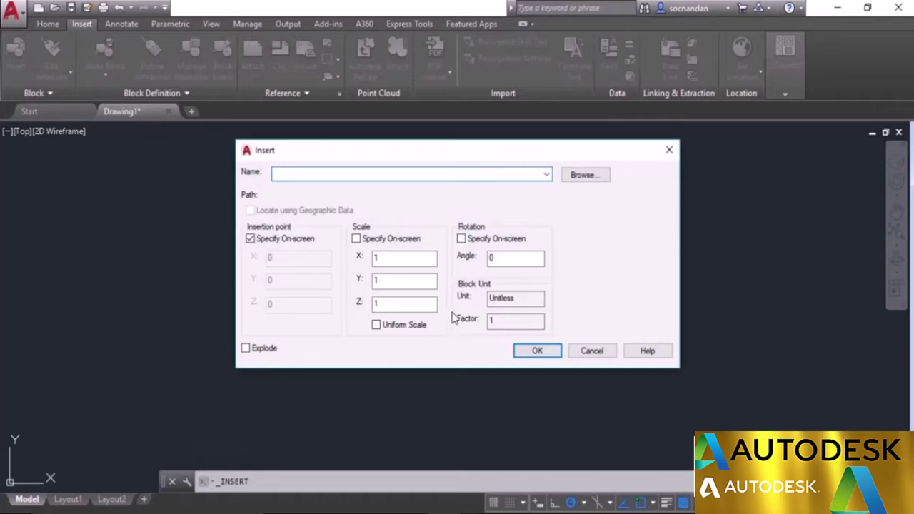
pyautogui.click(546, 174)
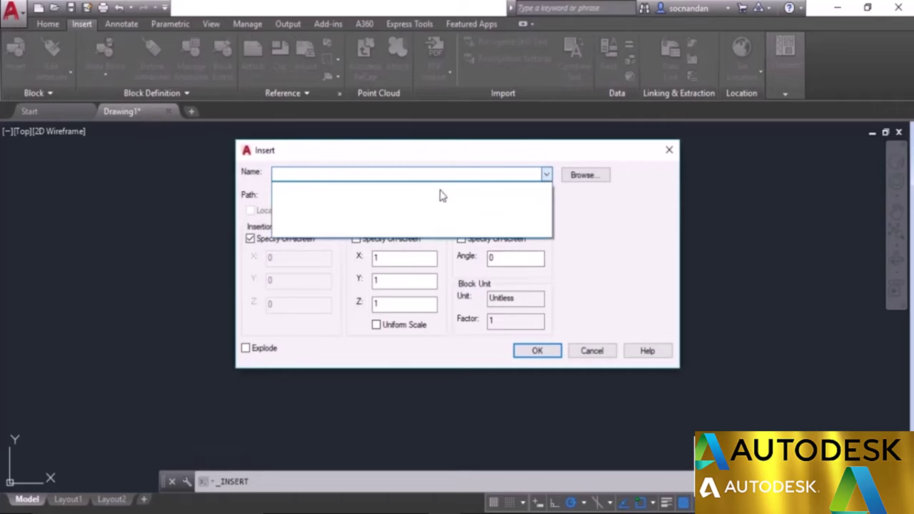
pyautogui.click(547, 174)
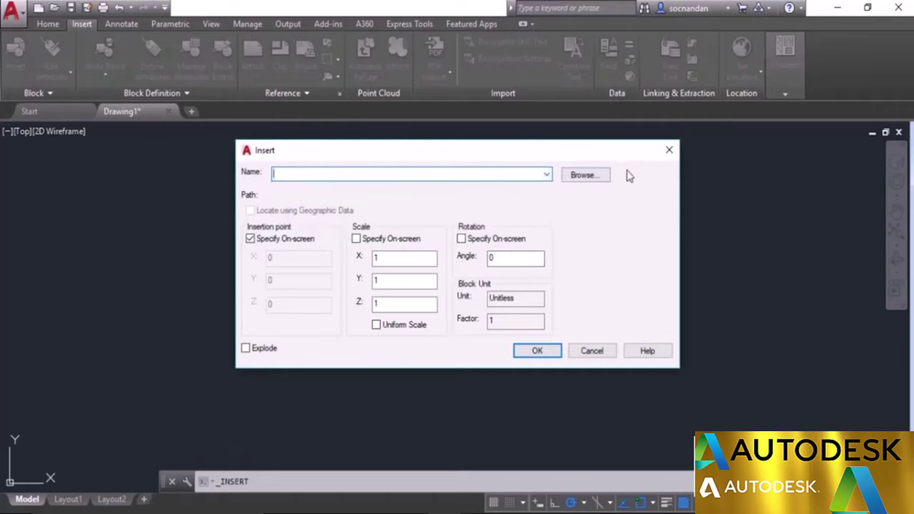
pyautogui.click(584, 176)
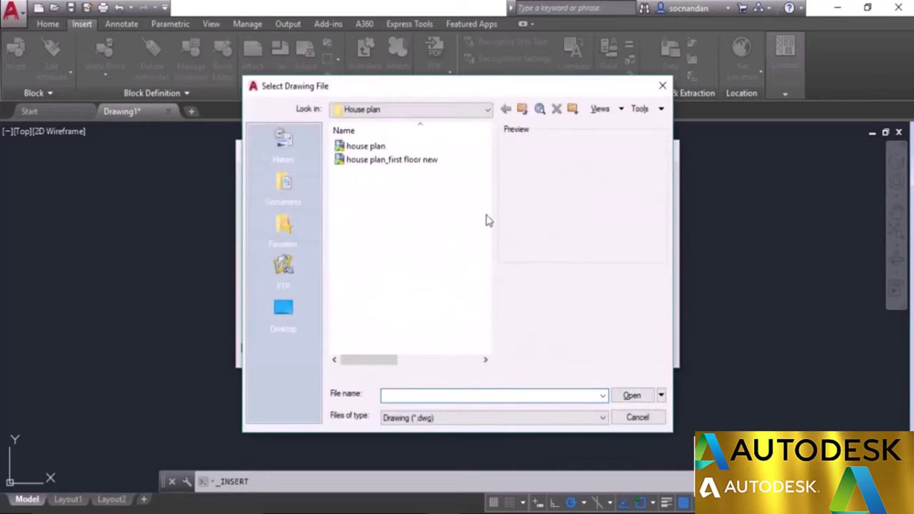
pyautogui.click(288, 314)
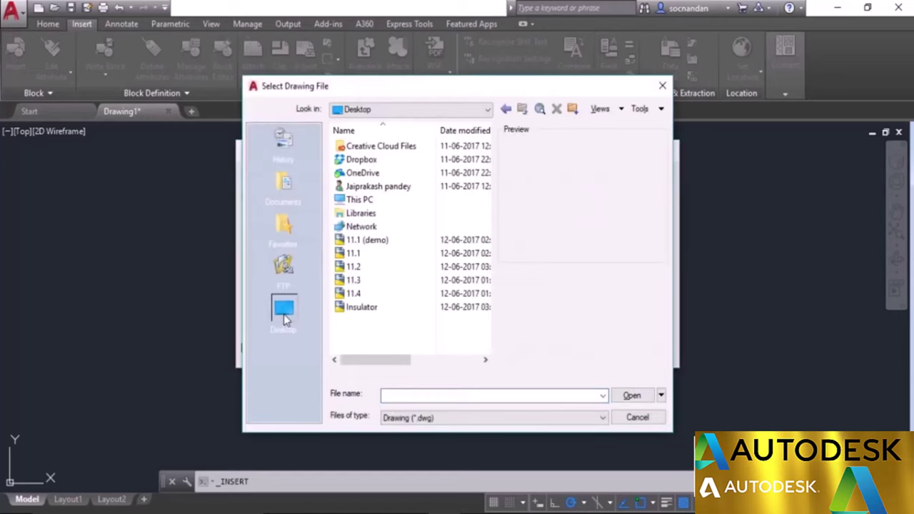
pyautogui.click(391, 313)
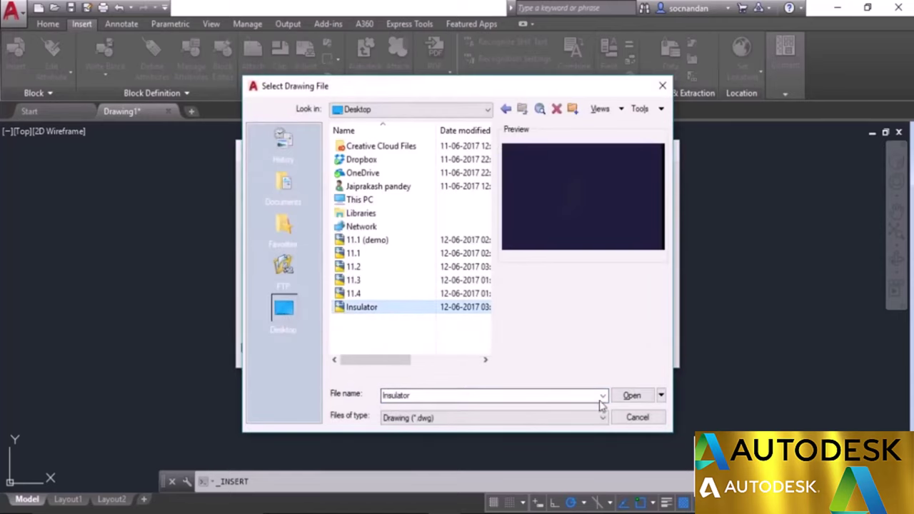
pyautogui.click(631, 395)
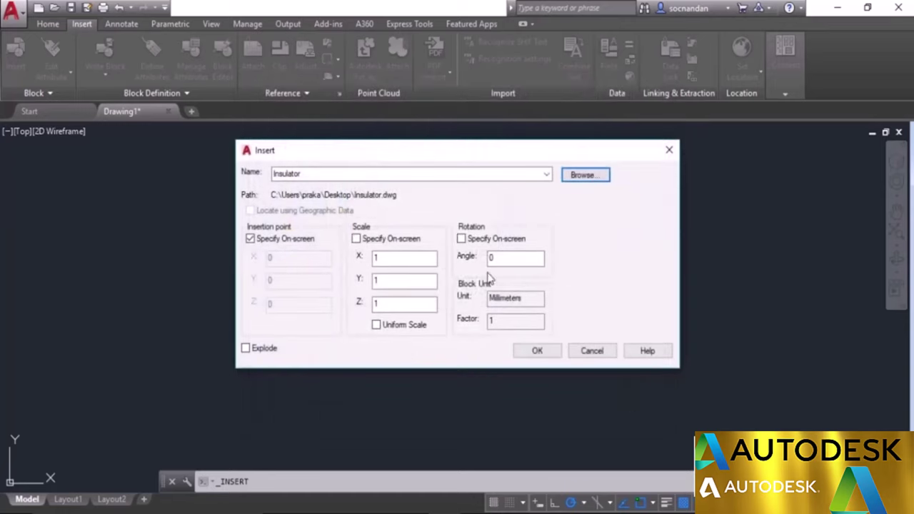
pyautogui.click(544, 355)
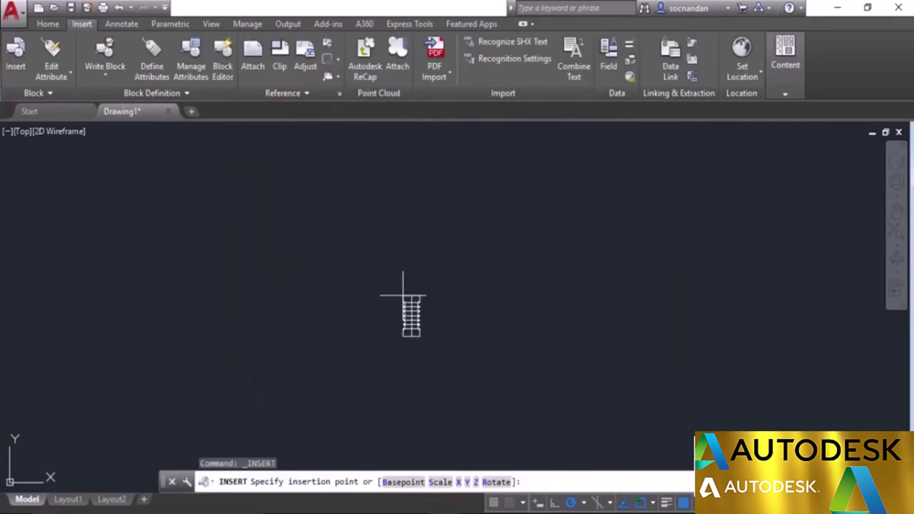
# - Place the Insulator block at a point in Drawing1, then deselect it
pyautogui.scroll(8, 402, 294)
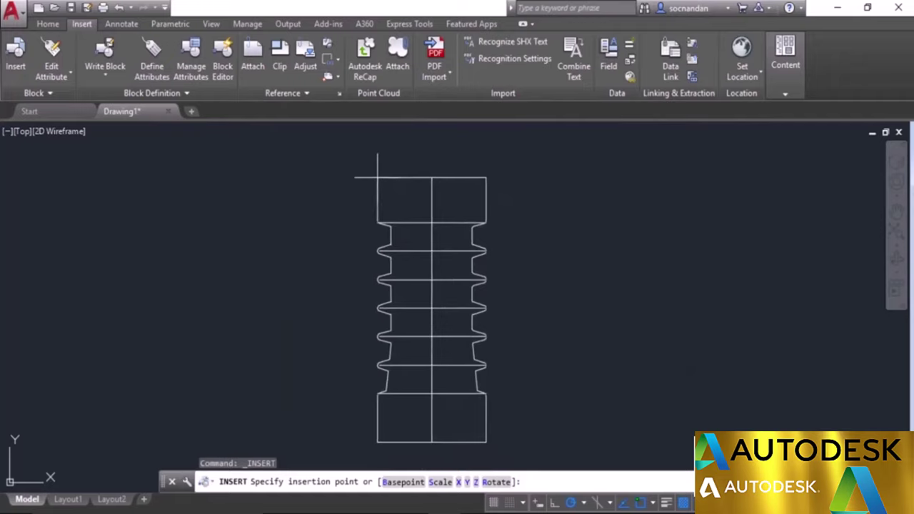
pyautogui.click(377, 177)
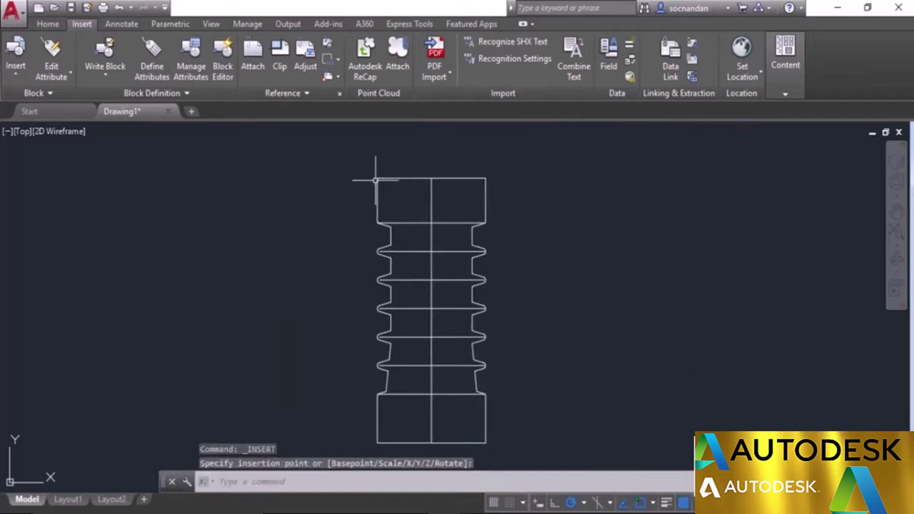
pyautogui.click(439, 227)
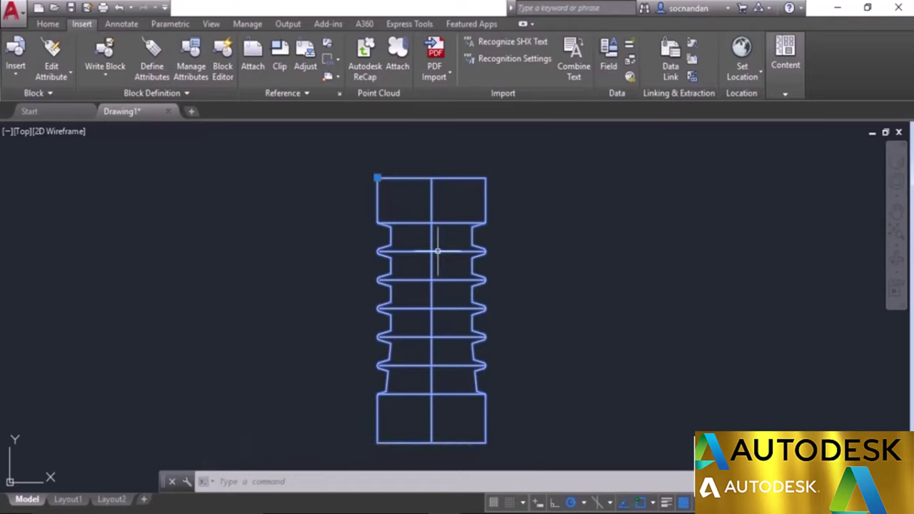
pyautogui.press('Escape')
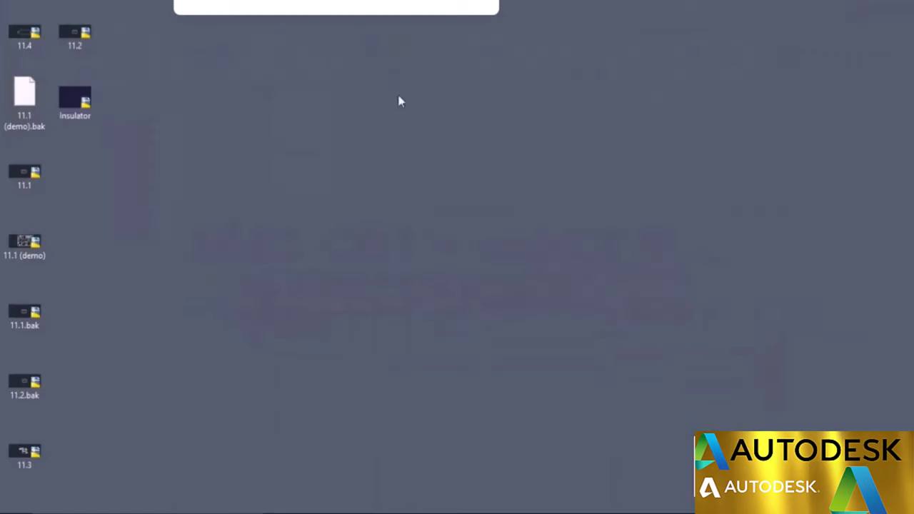
# - Select the Insulator file on the Desktop and return to the AutoCAD window
pyautogui.click(74, 100)
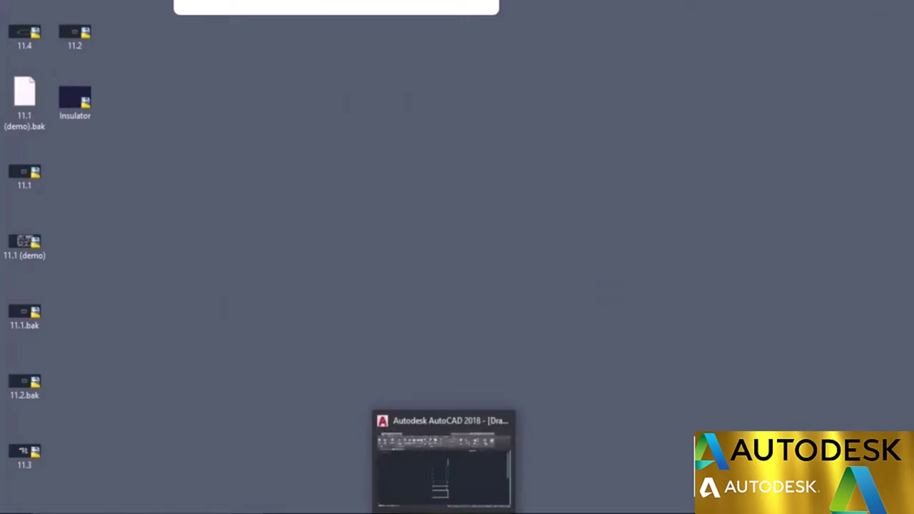
pyautogui.click(442, 467)
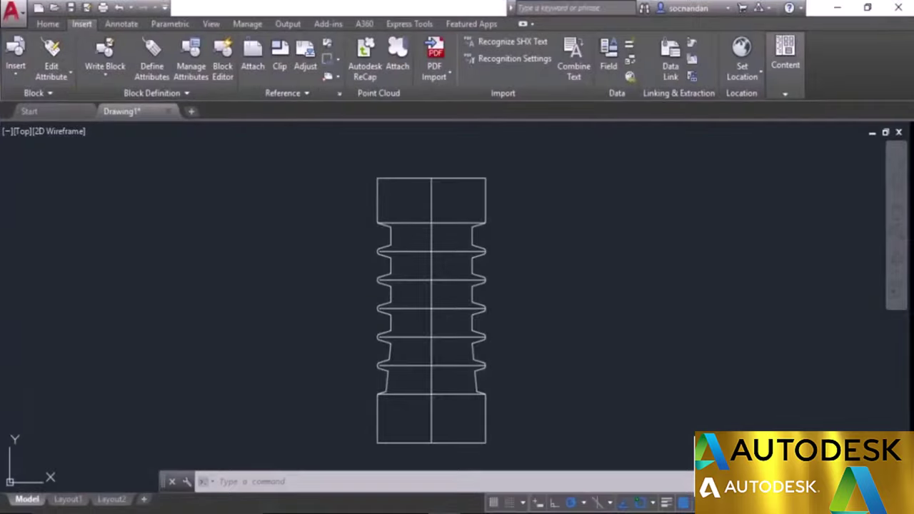
# - Begin placing another Insulator copy from the Home tab's Insert list, shifting the view left
pyautogui.click(45, 24)
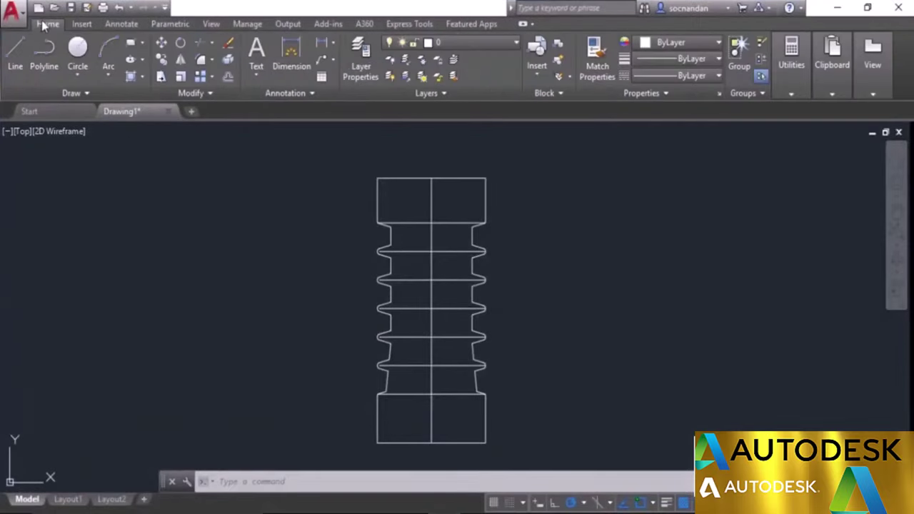
pyautogui.click(536, 56)
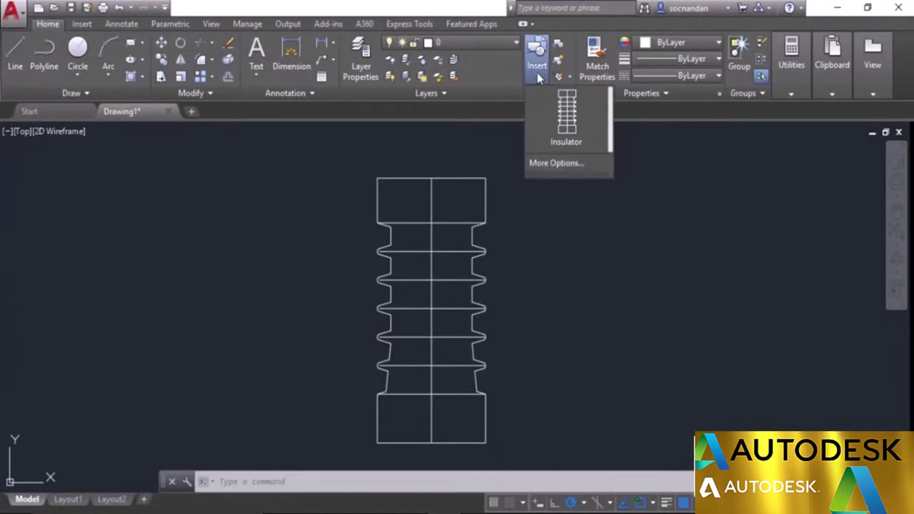
pyautogui.click(584, 121)
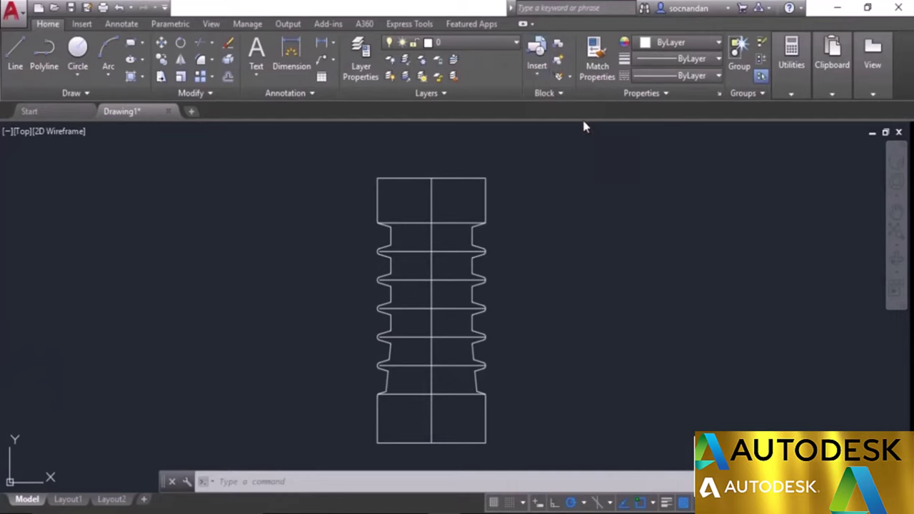
pyautogui.scroll(-2, 574, 245)
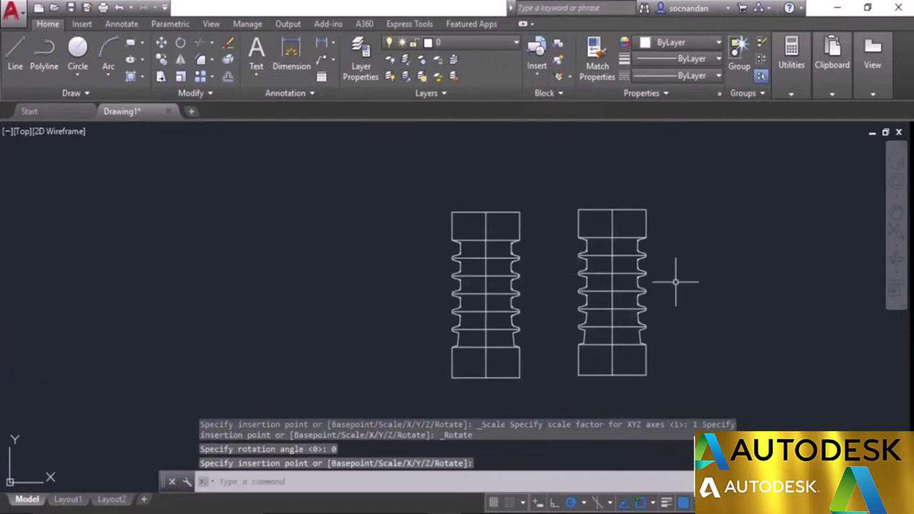
pyautogui.moveTo(639, 277); pyautogui.dragTo(464, 255, button='middle')
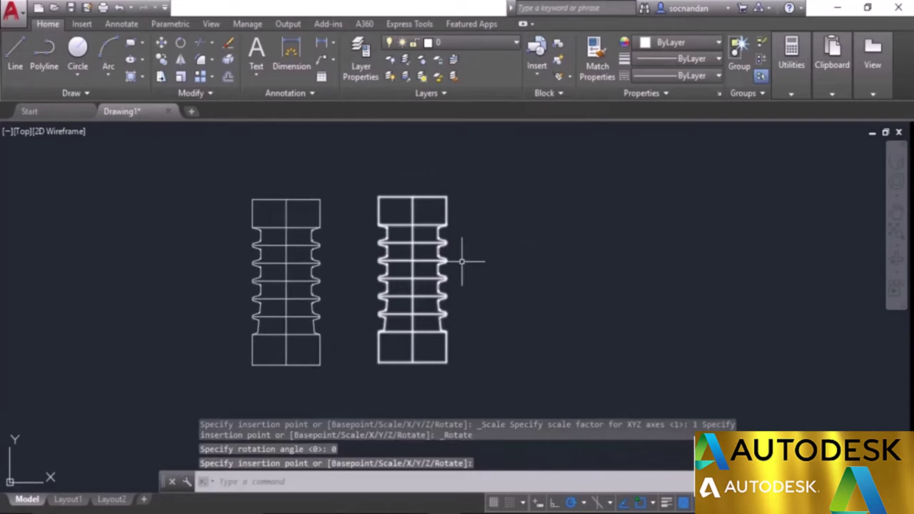
pyautogui.click(534, 72)
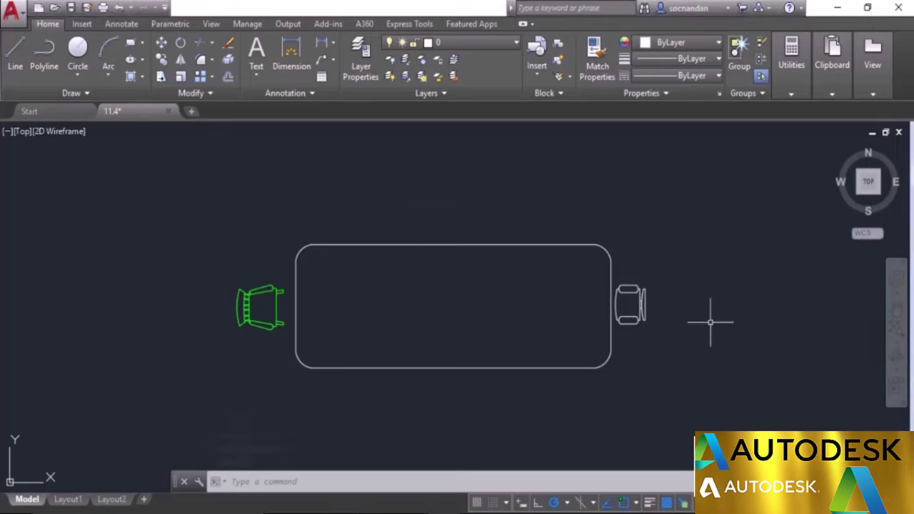
# - Cancel the pending insert and make Layer2 the current layer
pyautogui.press('Escape')
pyautogui.press('Escape')
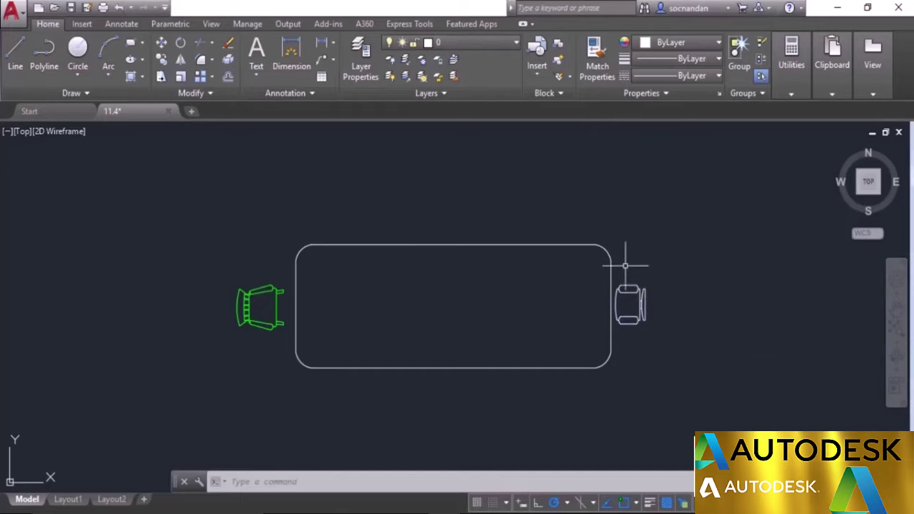
pyautogui.click(516, 44)
pyautogui.click(482, 94)
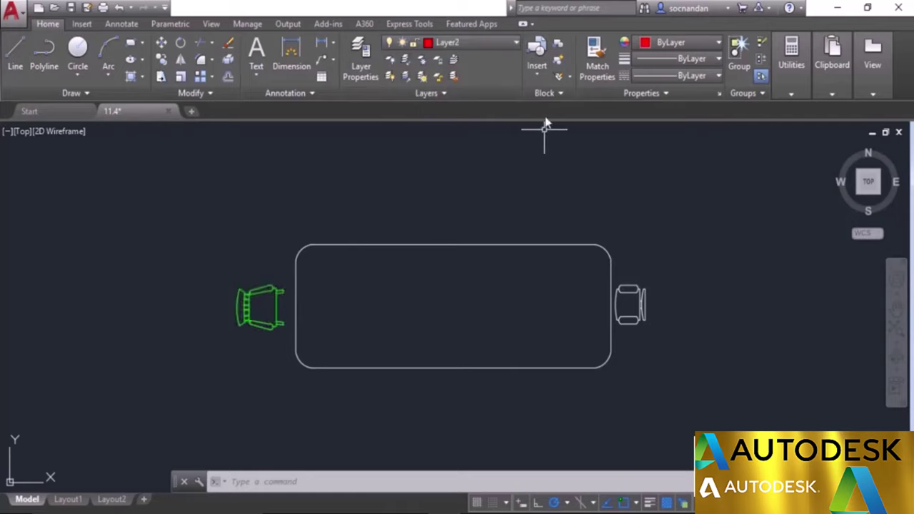
# - Insert a Chair and a Desk Chair side by side above the table's top edge
pyautogui.click(538, 84)
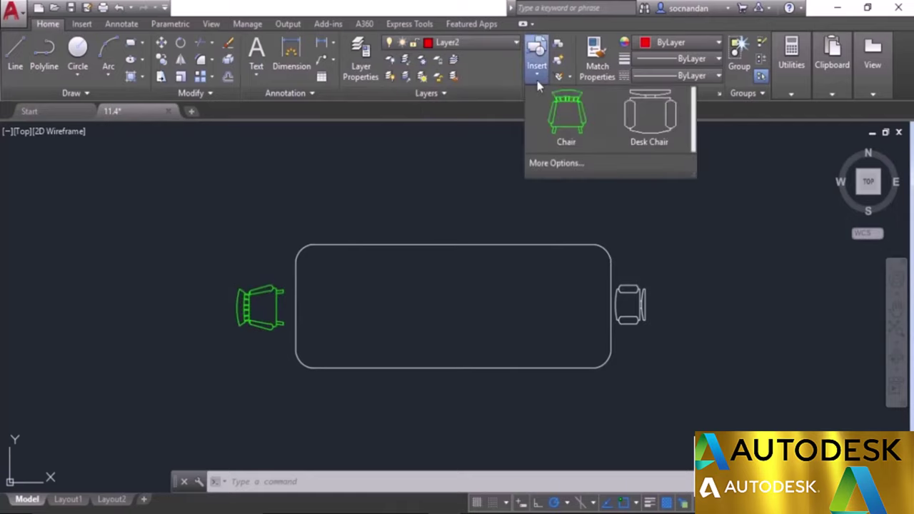
pyautogui.click(571, 129)
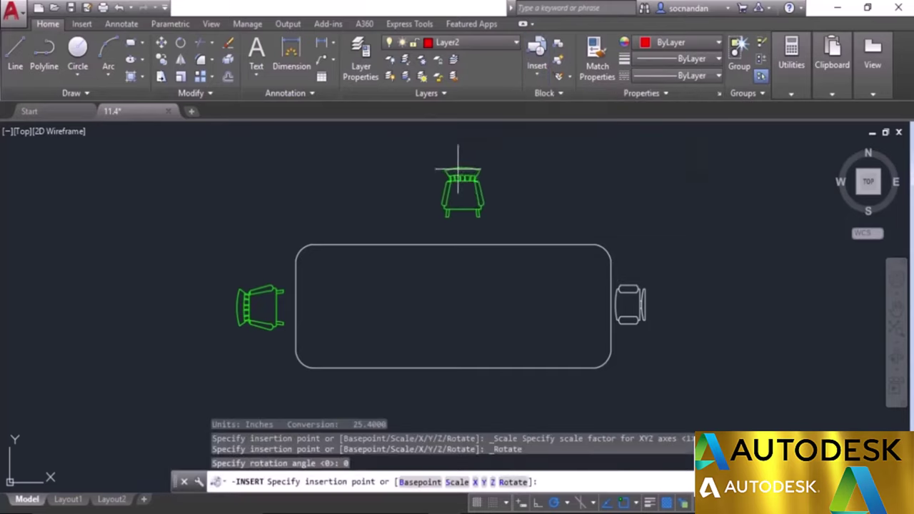
pyautogui.click(360, 190)
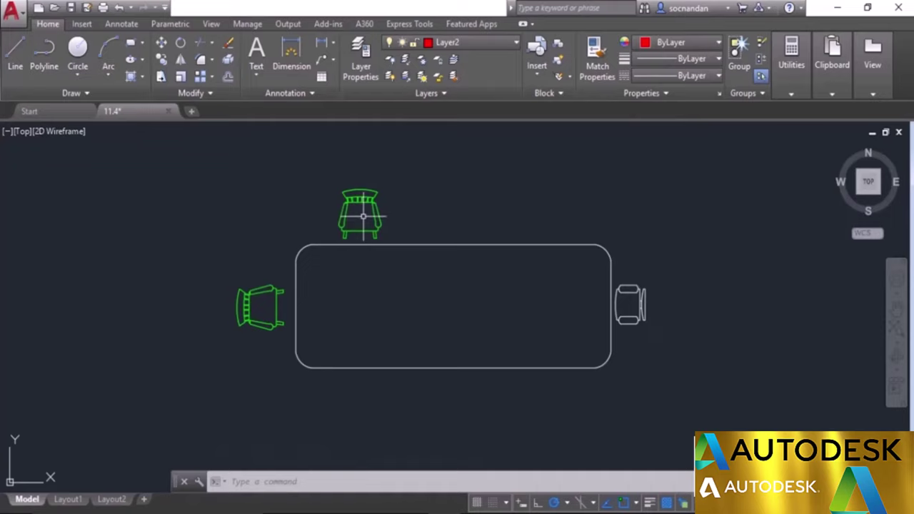
pyautogui.click(538, 60)
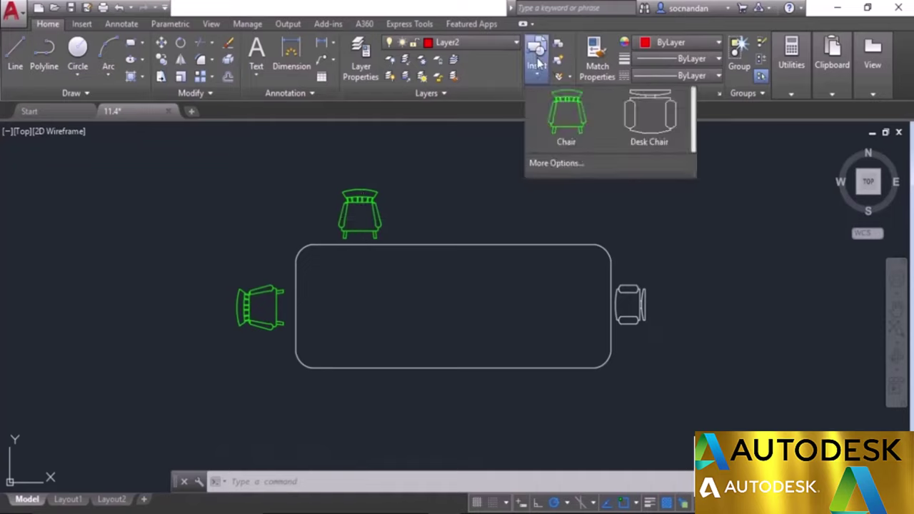
pyautogui.click(644, 129)
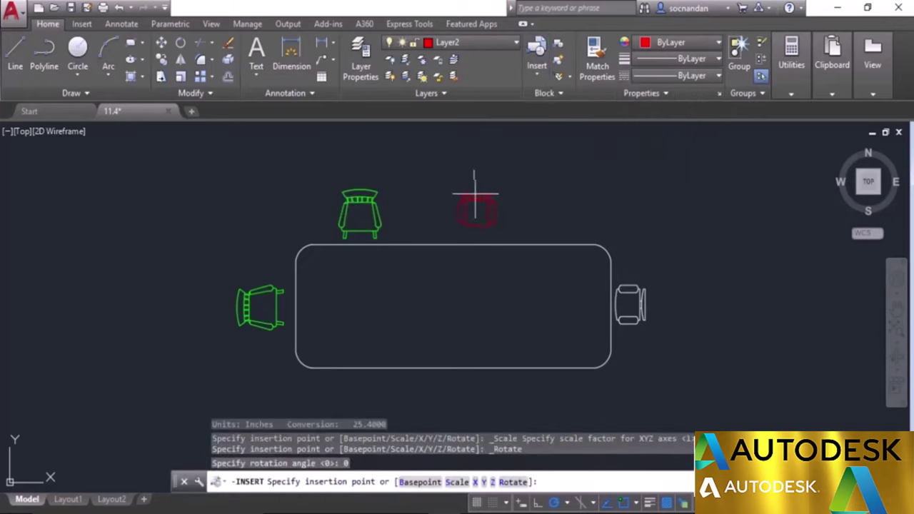
pyautogui.click(424, 199)
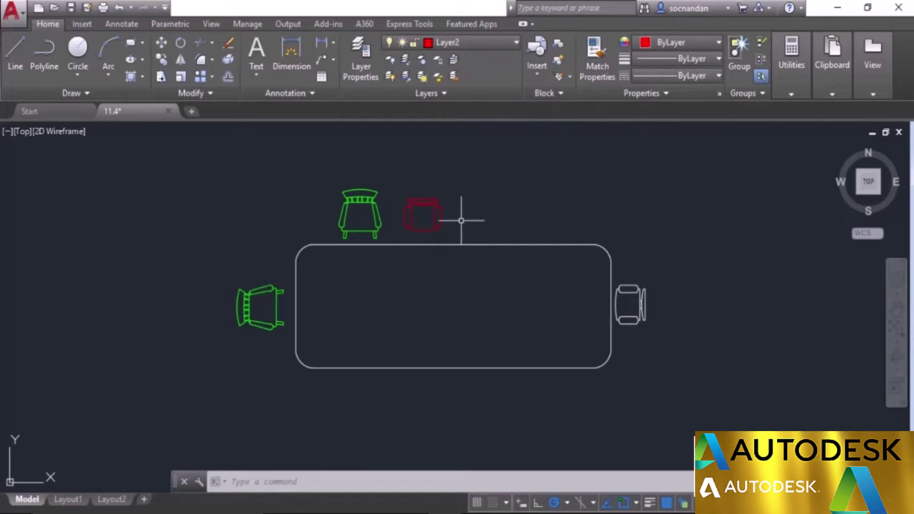
pyautogui.click(372, 200)
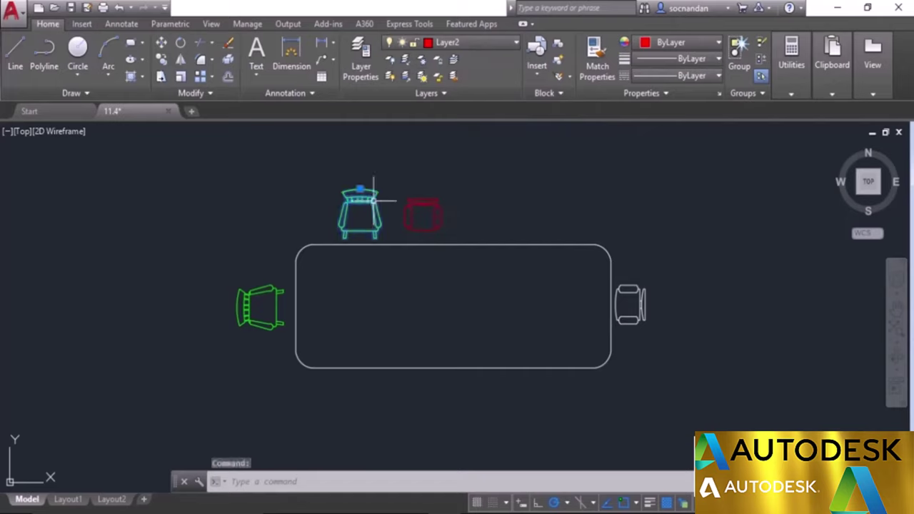
pyautogui.rightClick(402, 183)
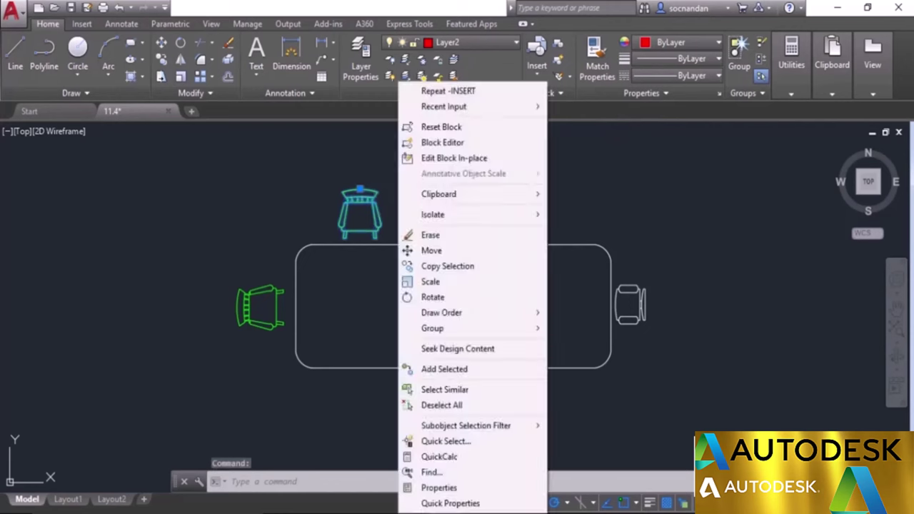
pyautogui.click(464, 143)
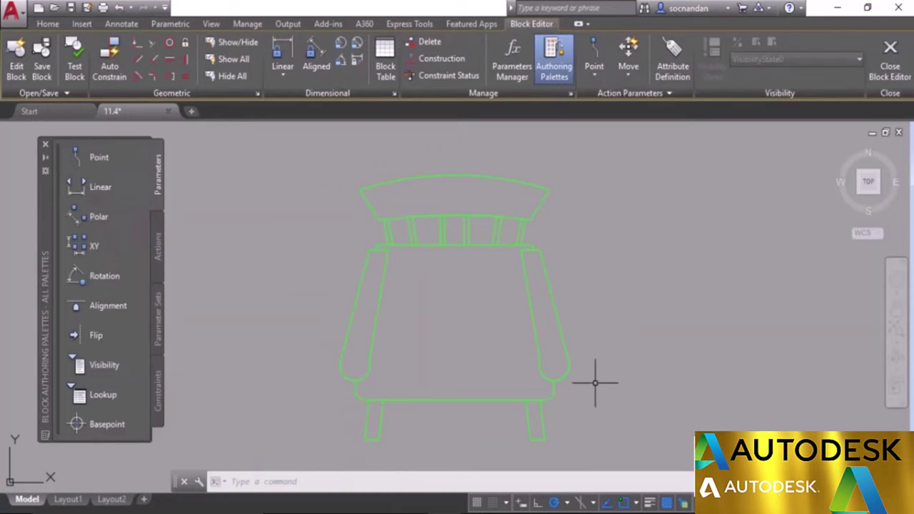
pyautogui.click(62, 22)
pyautogui.click(287, 161)
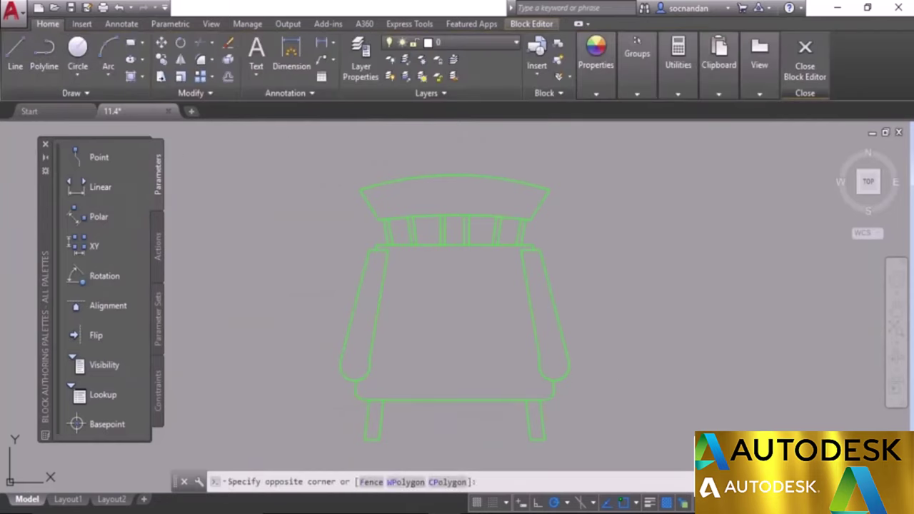
pyautogui.click(632, 435)
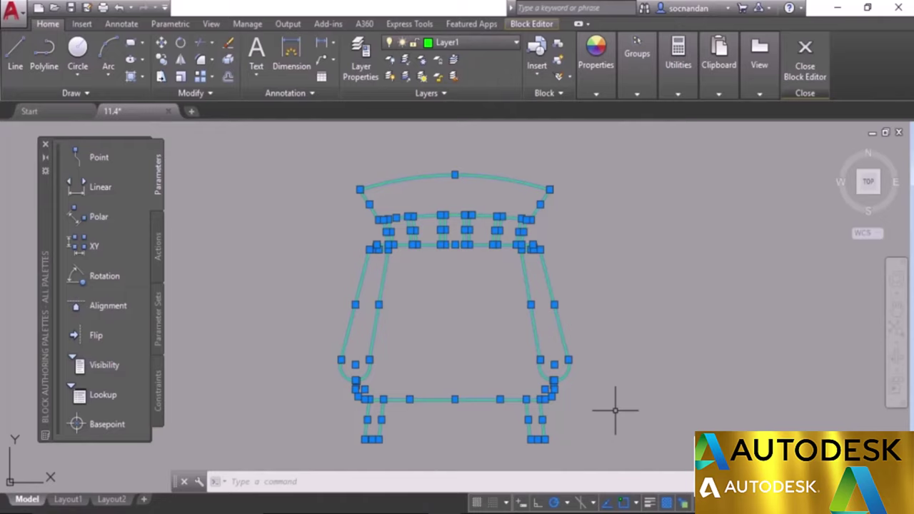
pyautogui.press('Escape')
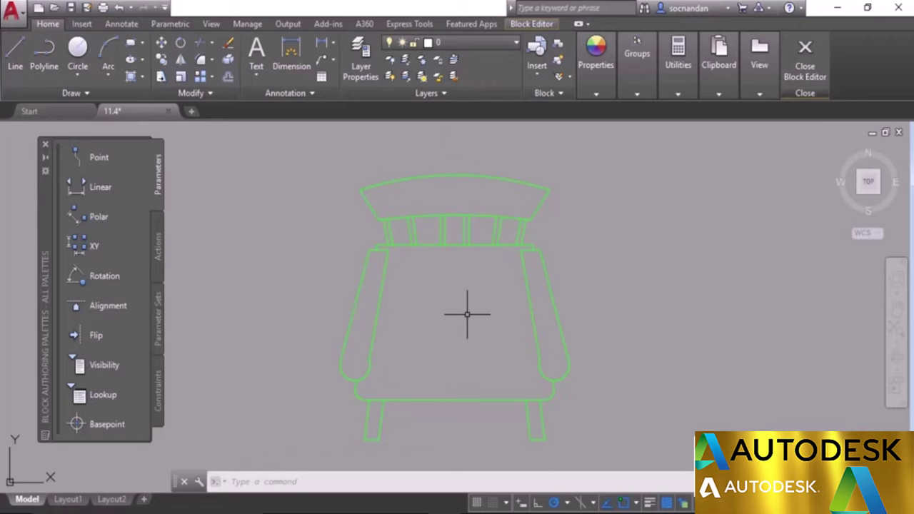
pyautogui.click(532, 25)
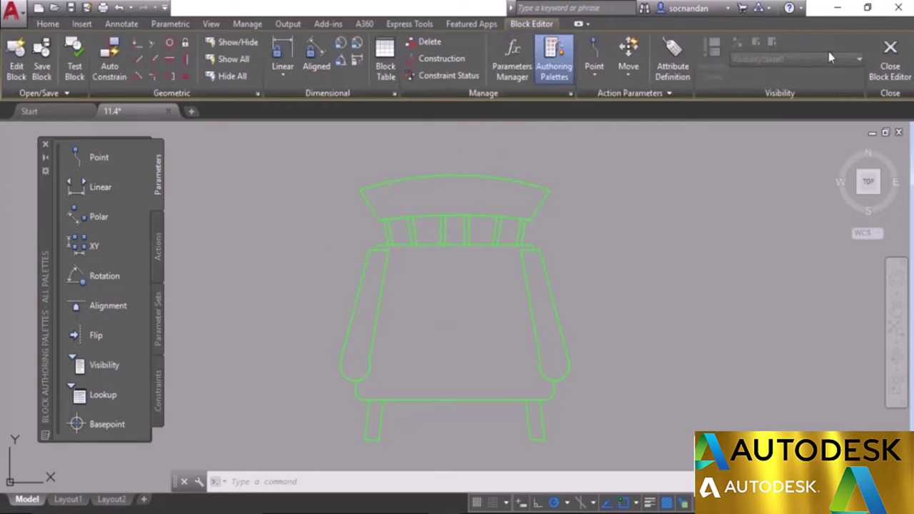
pyautogui.click(889, 61)
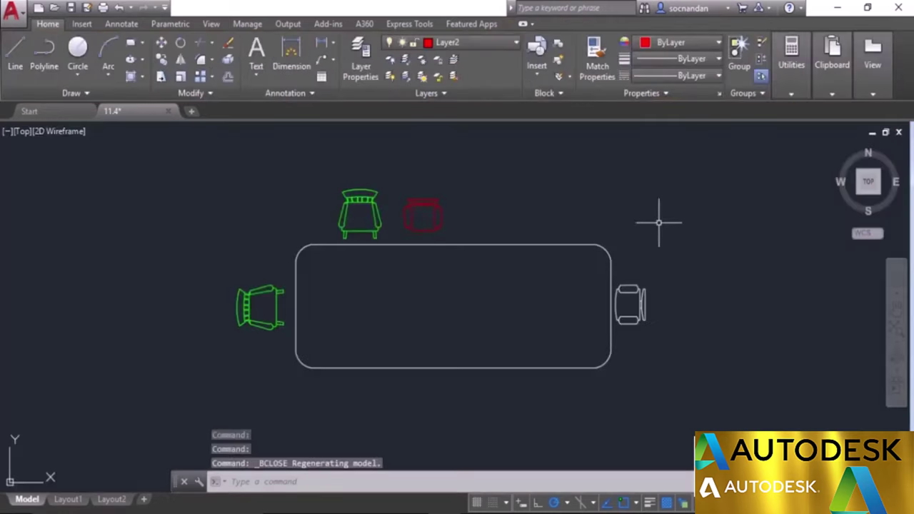
# - Open the red desk chair block above the table in the Block Editor
pyautogui.click(432, 208)
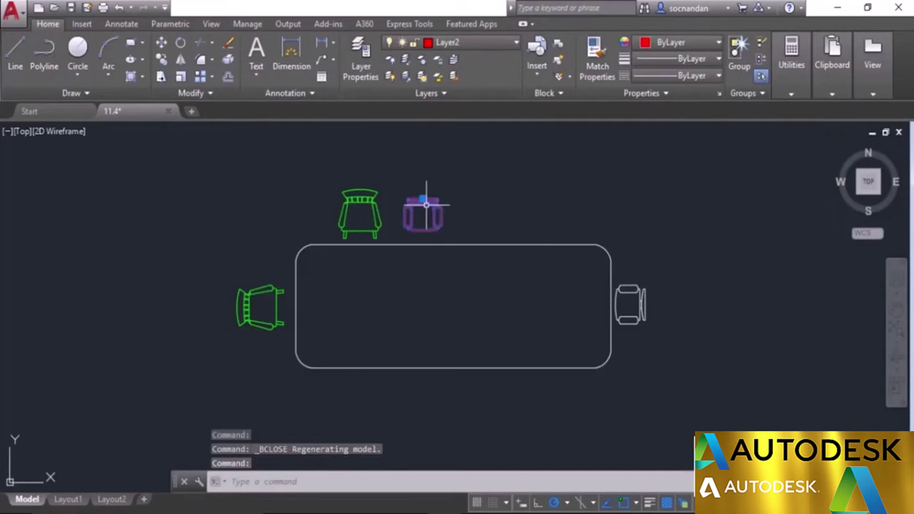
pyautogui.rightClick(486, 196)
pyautogui.click(528, 142)
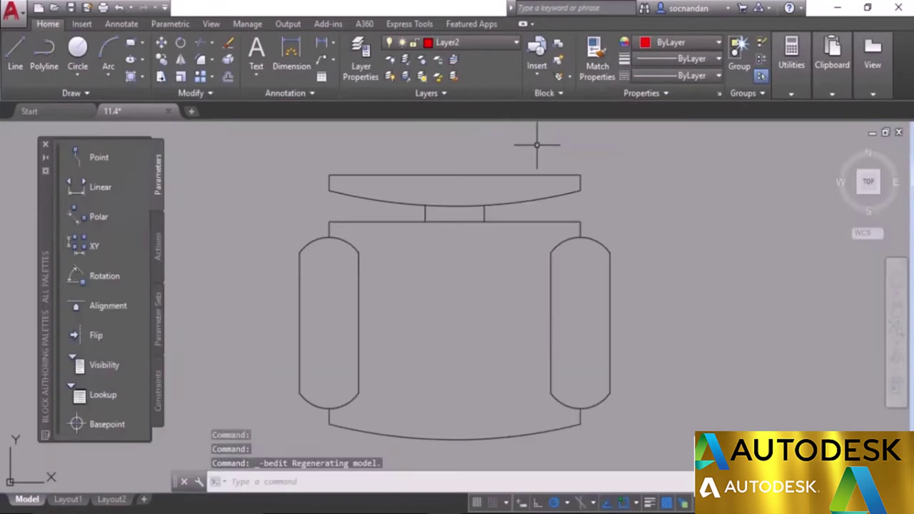
# - Window-select all the chair's linework, confirm it sits on layer 0, then clear the selection
pyautogui.click(268, 163)
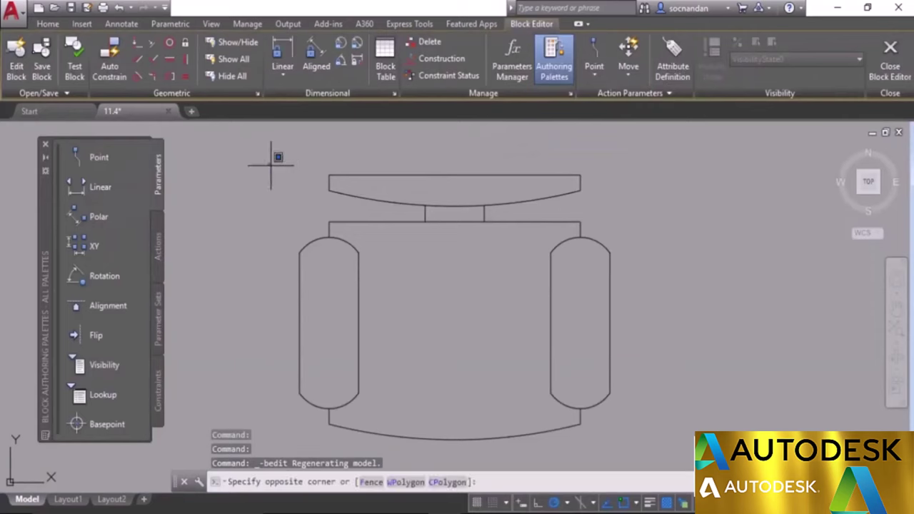
pyautogui.click(703, 464)
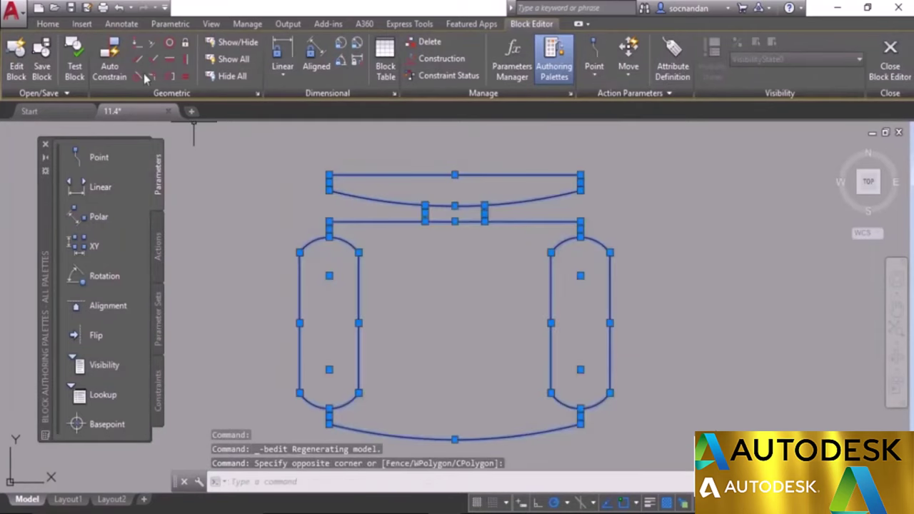
pyautogui.click(48, 25)
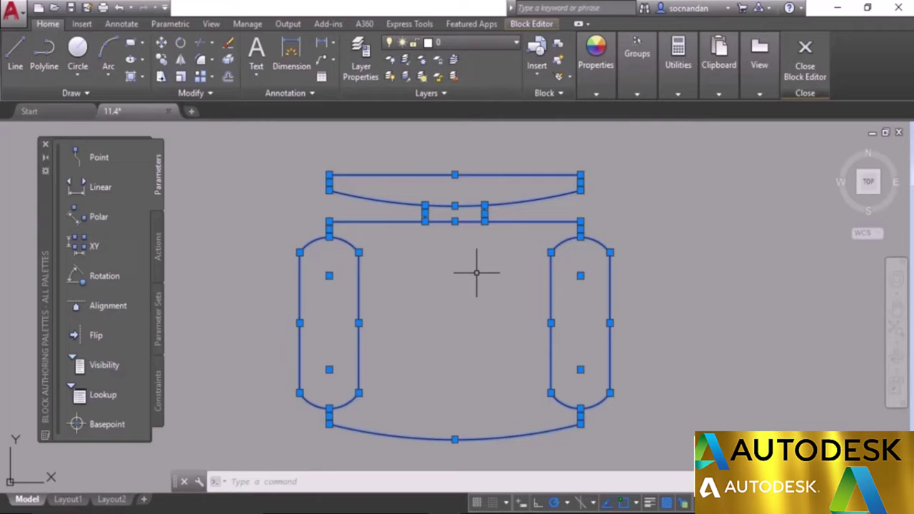
pyautogui.press('Escape')
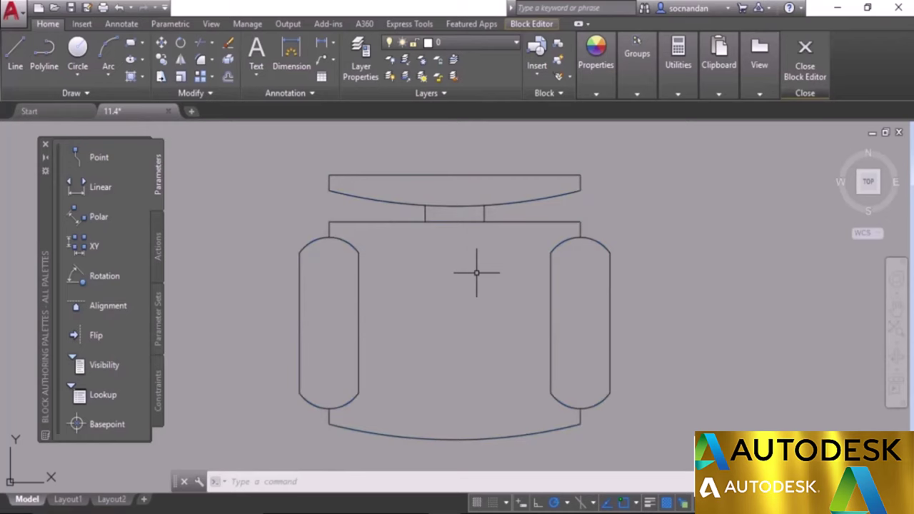
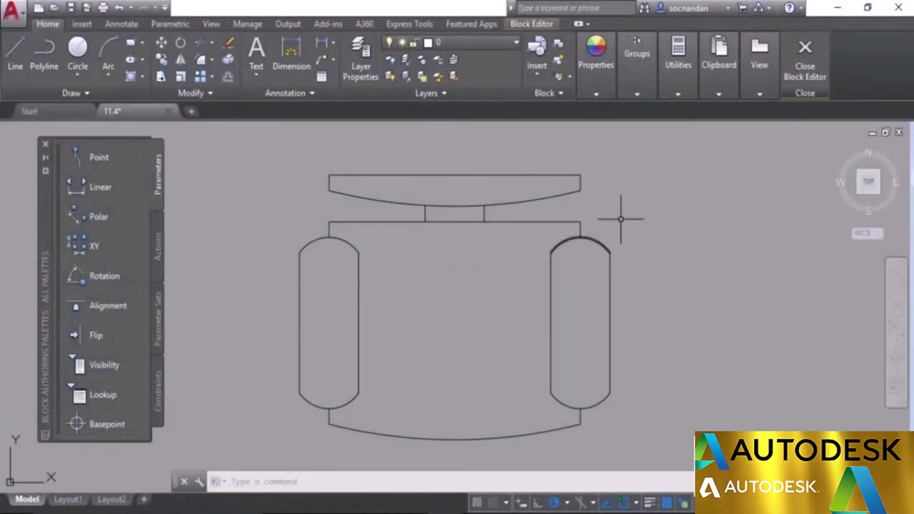
# - Close the Block Editor to return to the table and its four chairs
pyautogui.click(803, 72)
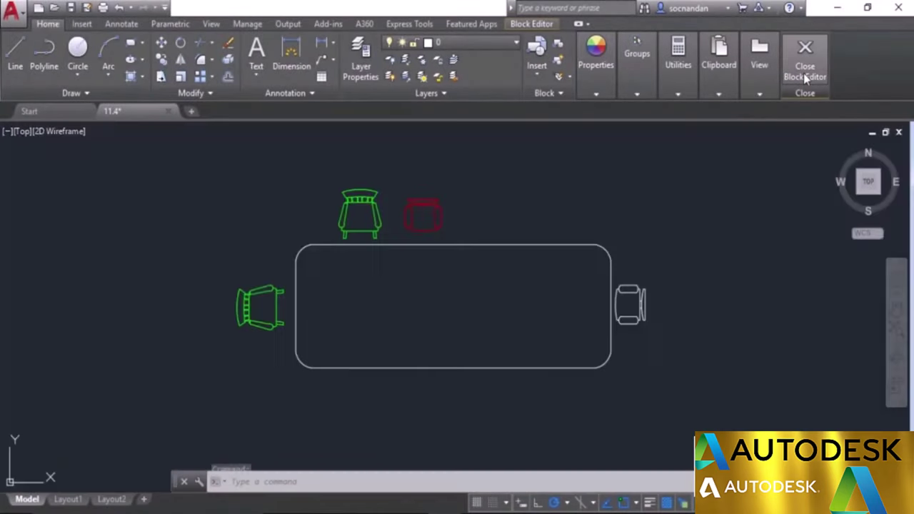
pyautogui.moveTo(803, 74)
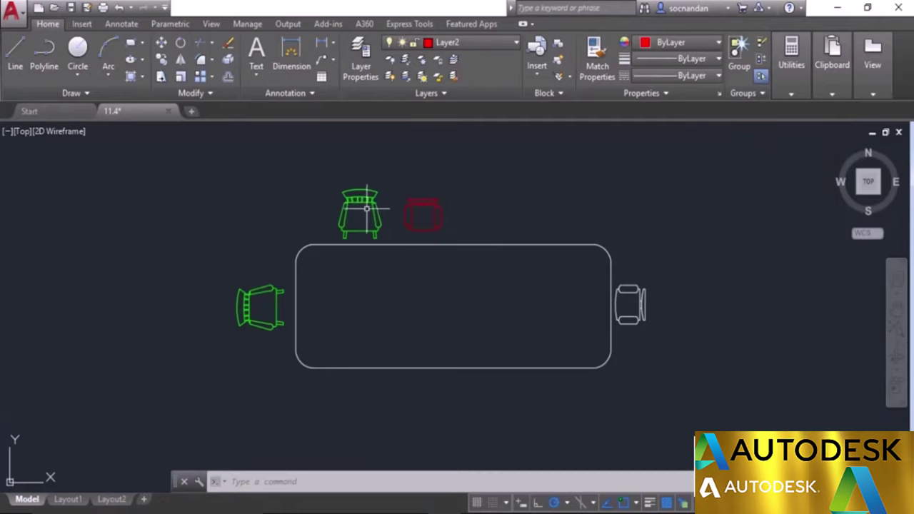
# - Open the chair above the table in the Block Editor and window-select all its geometry
pyautogui.click(381, 188)
pyautogui.rightClick(381, 188)
pyautogui.click(427, 142)
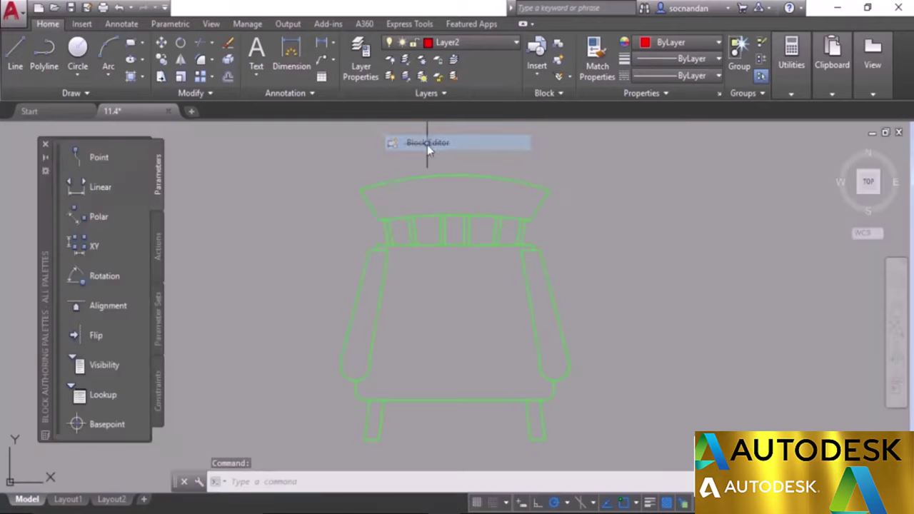
pyautogui.click(321, 171)
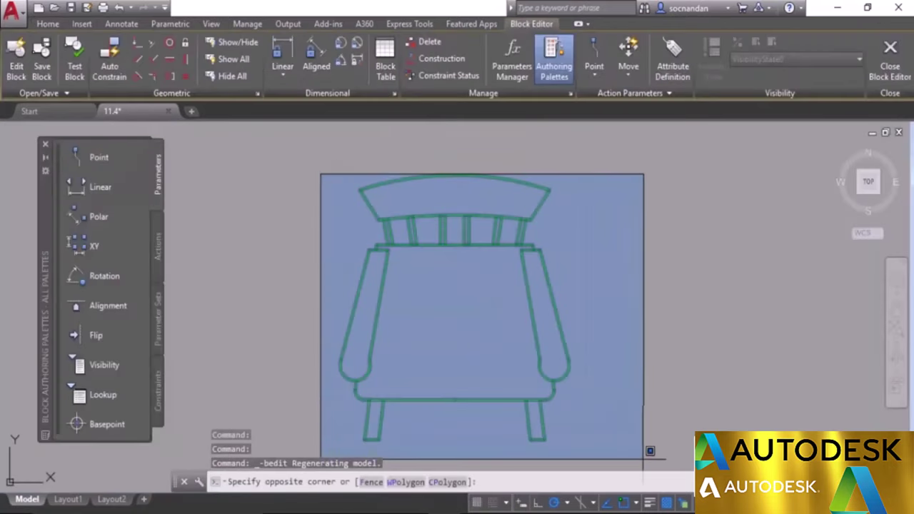
pyautogui.click(646, 455)
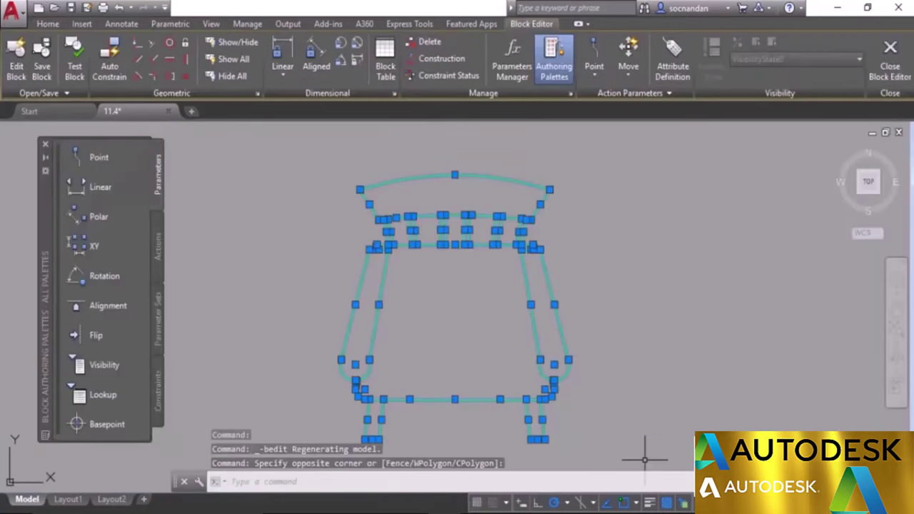
# - Move the chair's lines onto layer 0, then close the Block Editor saving changes
pyautogui.click(53, 24)
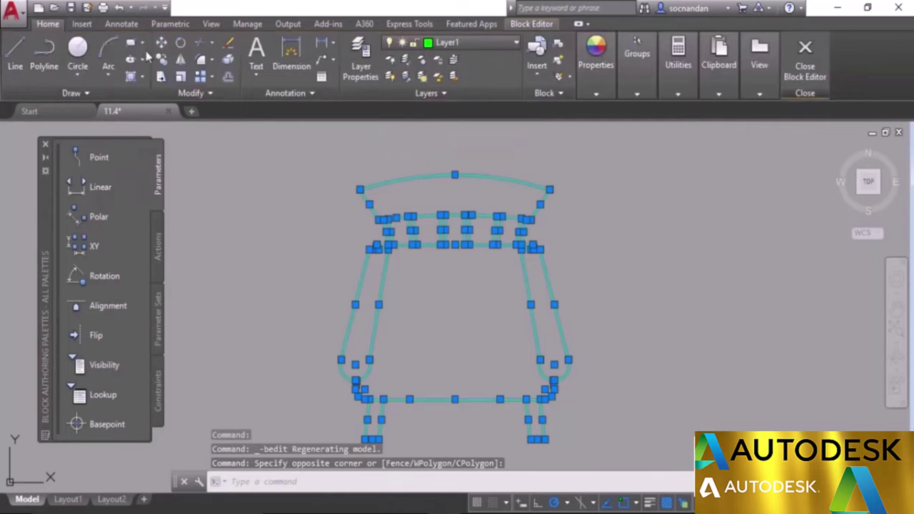
pyautogui.click(476, 42)
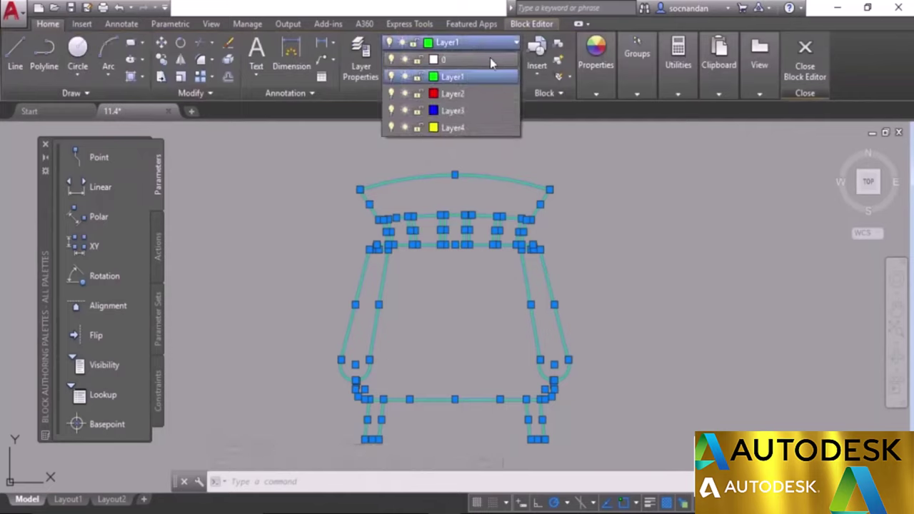
pyautogui.click(489, 59)
pyautogui.hotkey('ctrl', 'a')
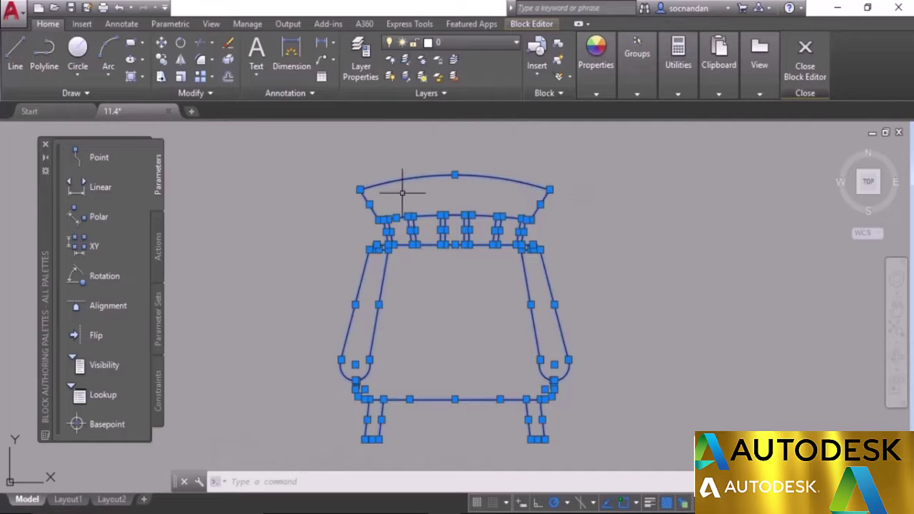
pyautogui.click(611, 222)
pyautogui.press('Escape')
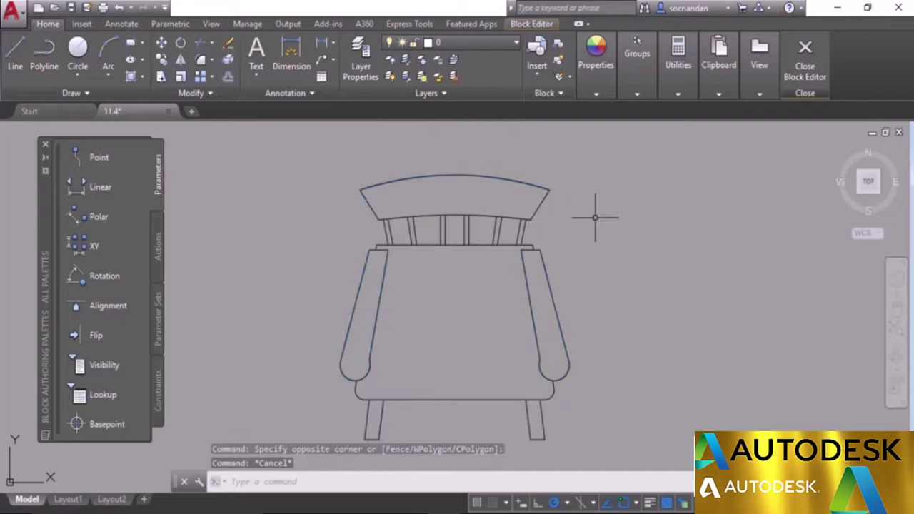
pyautogui.click(805, 67)
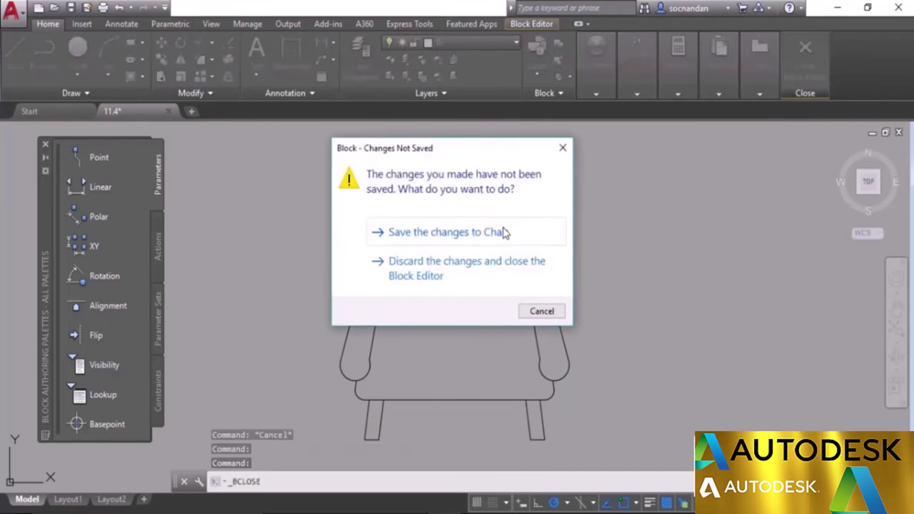
pyautogui.click(504, 232)
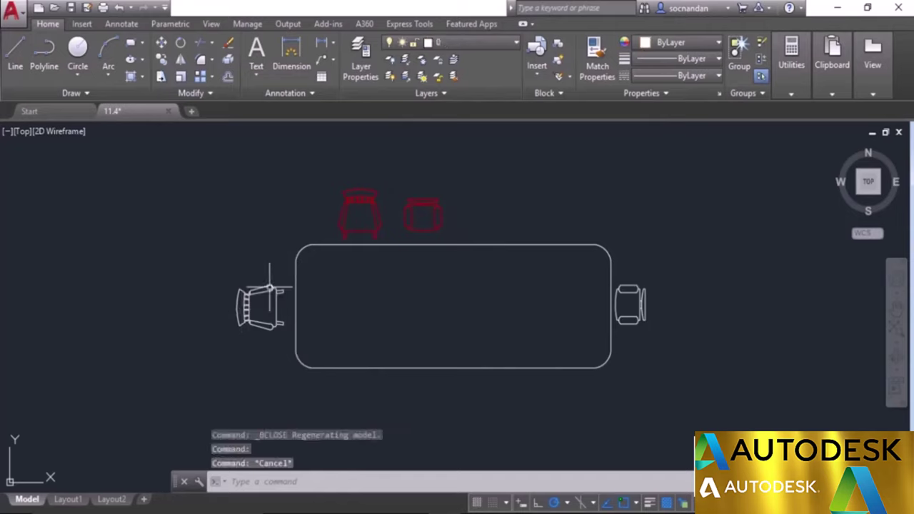
# - Open the red chair block in the Block Editor and window-select everything
pyautogui.click(354, 194)
pyautogui.rightClick(355, 192)
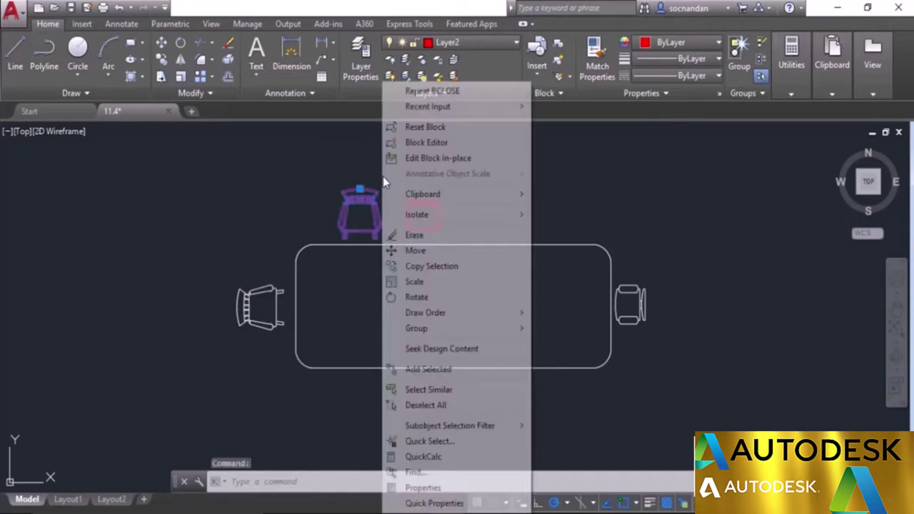
pyautogui.click(432, 142)
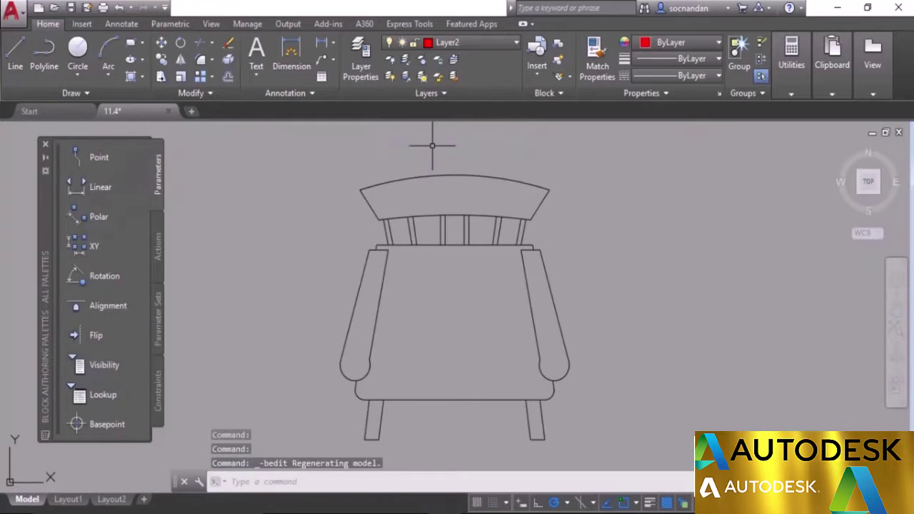
pyautogui.click(284, 159)
pyautogui.click(627, 453)
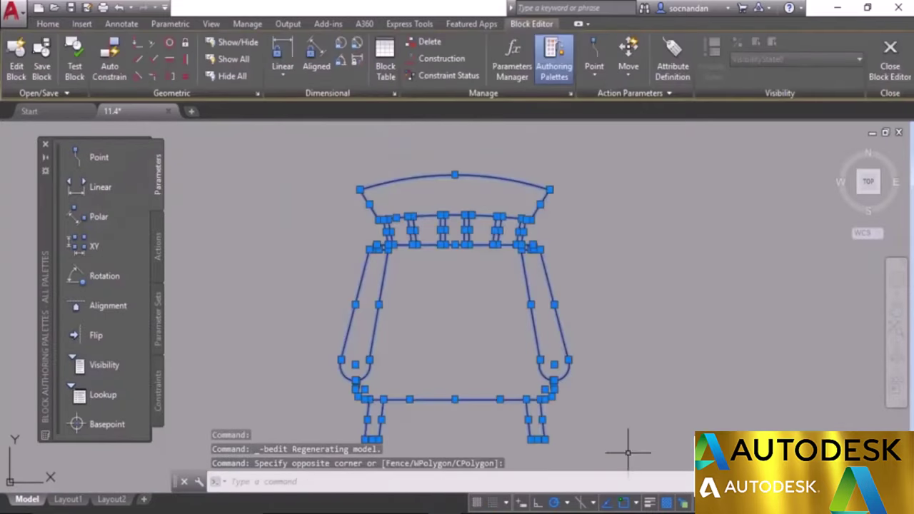
# - Put the chair geometry on Layer1, then close the Block Editor and save the block
pyautogui.click(48, 24)
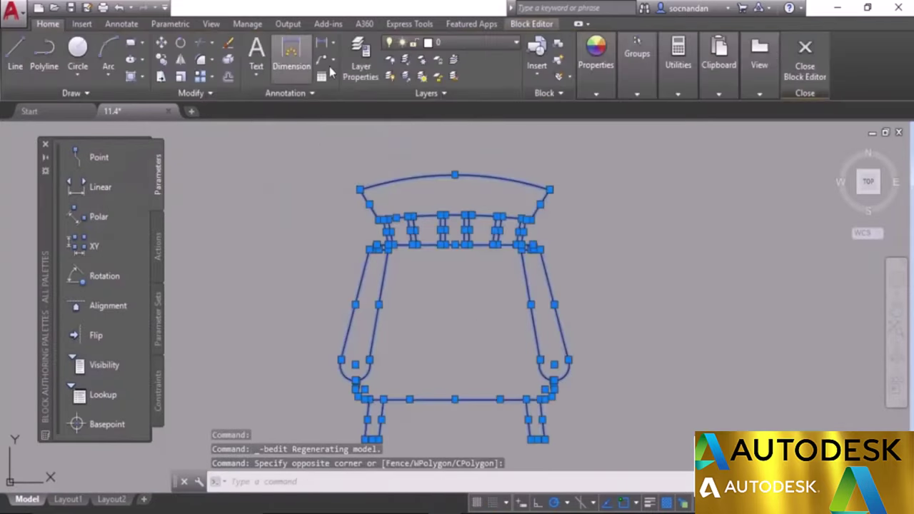
pyautogui.click(500, 46)
pyautogui.click(478, 77)
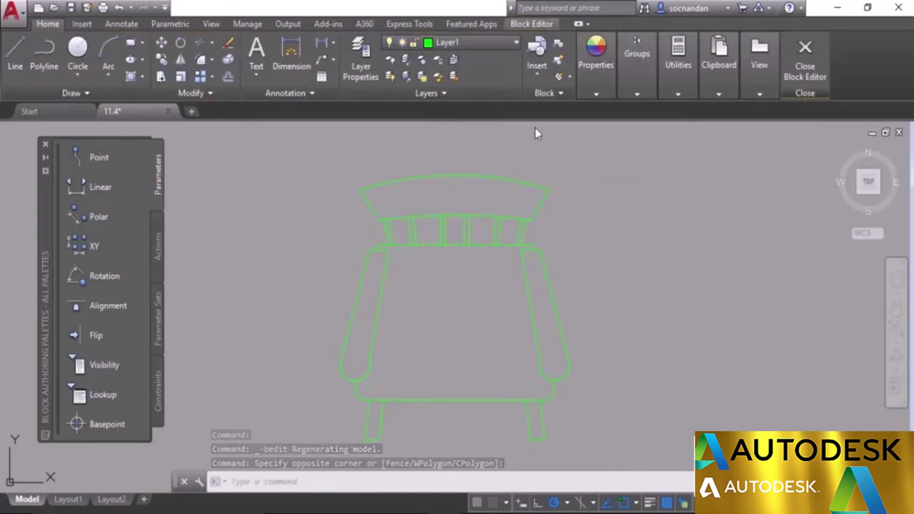
pyautogui.click(814, 66)
pyautogui.click(460, 236)
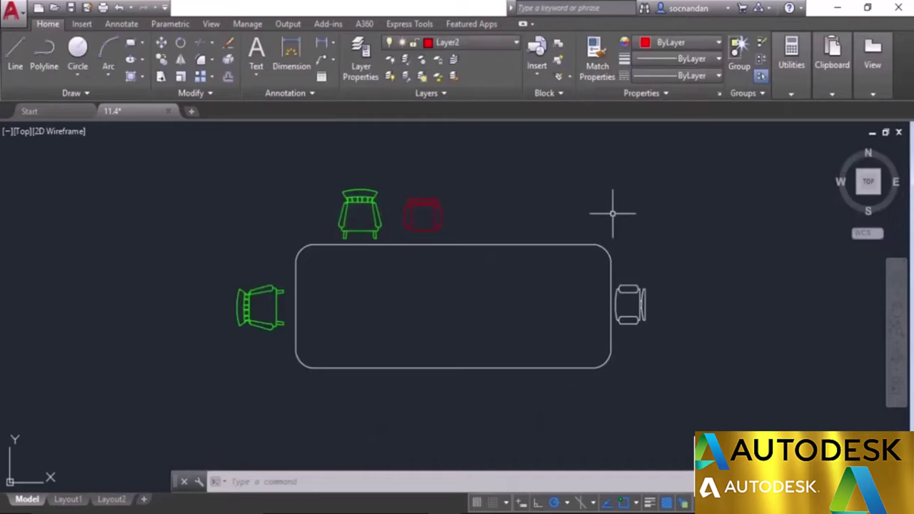
# - Set the green chair above the table to Yellow object colour
pyautogui.click(359, 189)
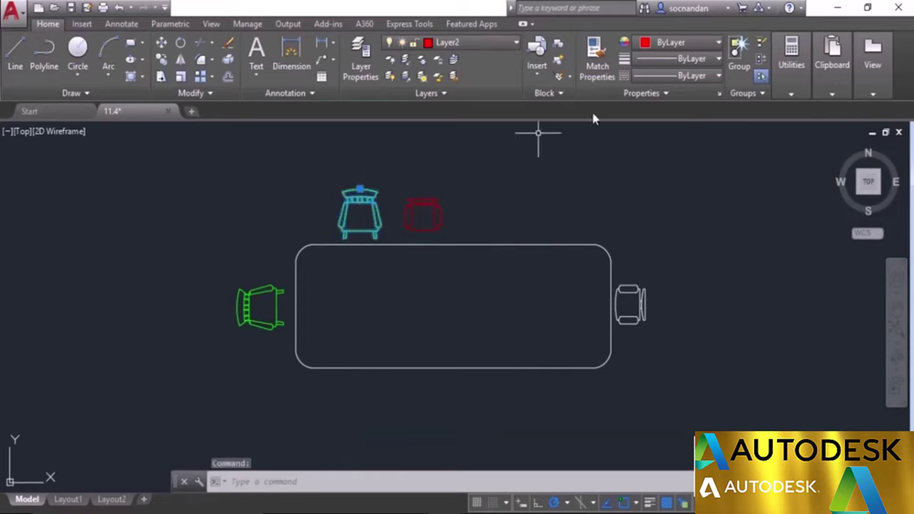
pyautogui.click(688, 42)
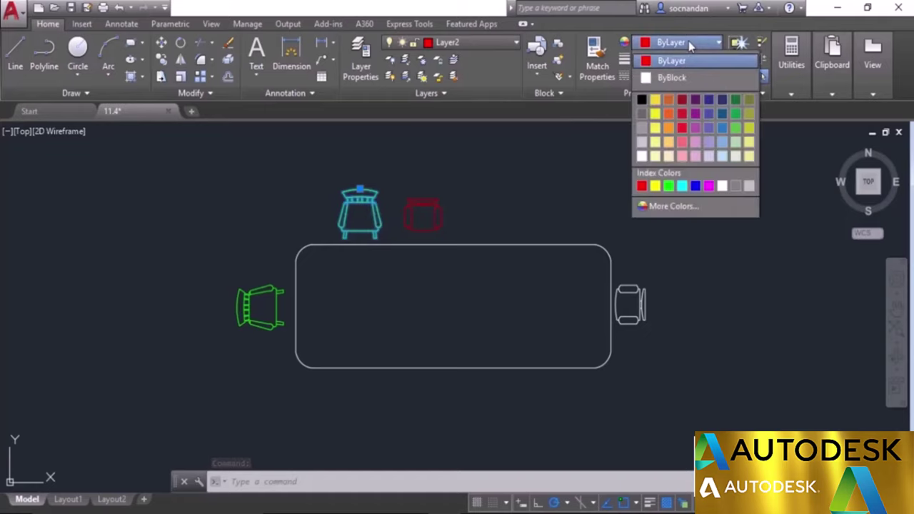
pyautogui.click(656, 185)
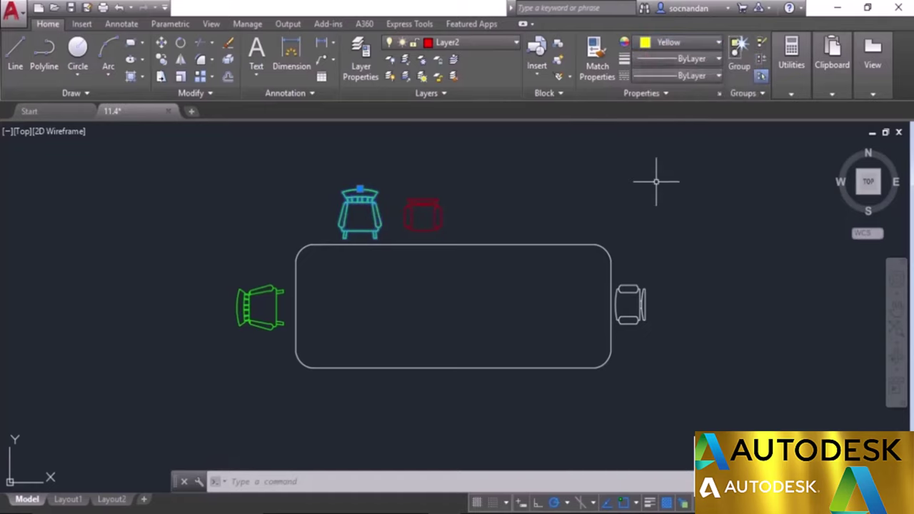
pyautogui.press('Escape')
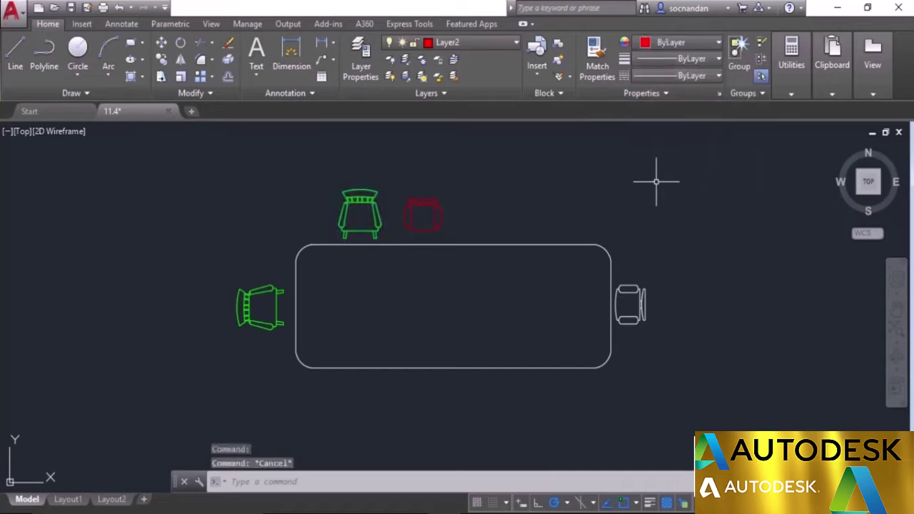
# - Change that chair's object colour to Blue
pyautogui.click(418, 184)
pyautogui.click(357, 187)
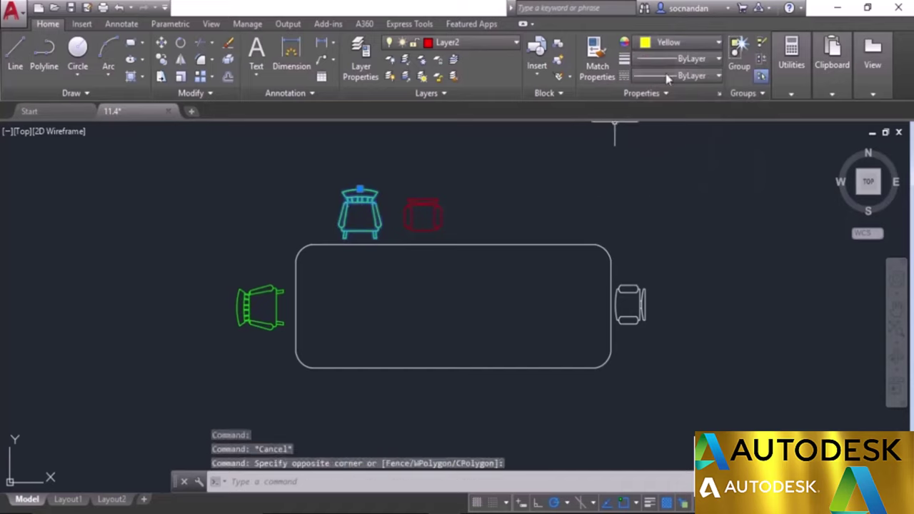
pyautogui.click(678, 42)
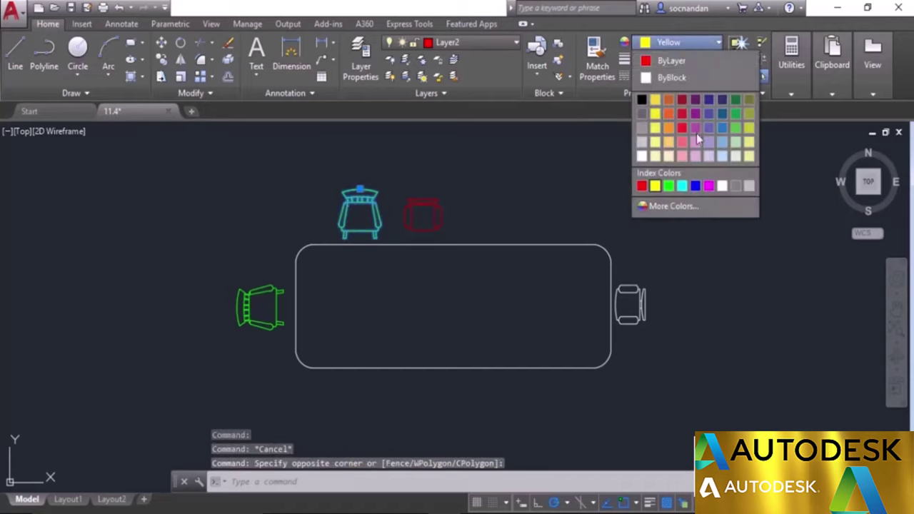
pyautogui.click(698, 187)
pyautogui.press('Escape')
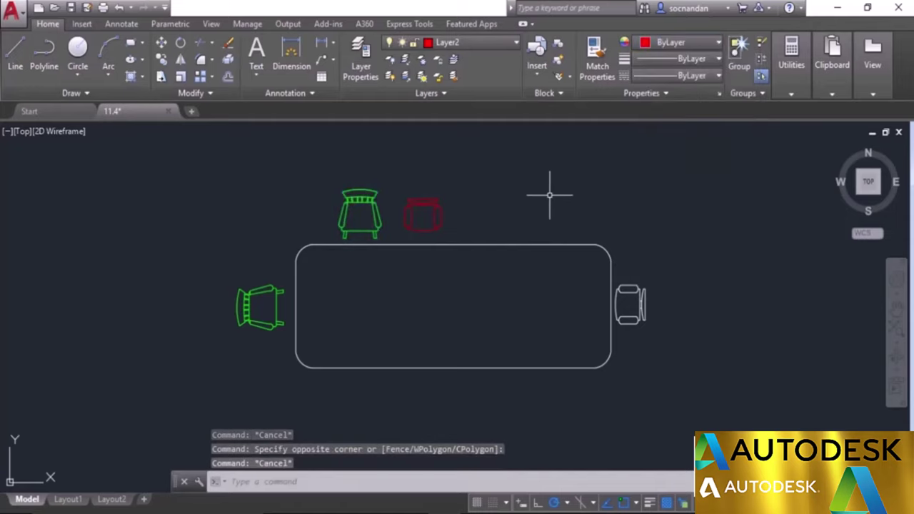
# - Reselect the green chair to check its colour, then select the red chair beside it
pyautogui.click(367, 190)
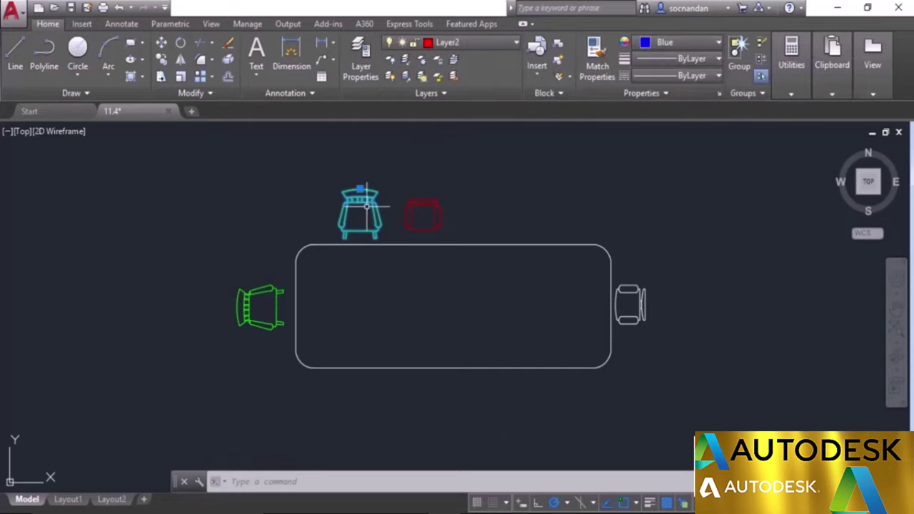
pyautogui.press('Escape')
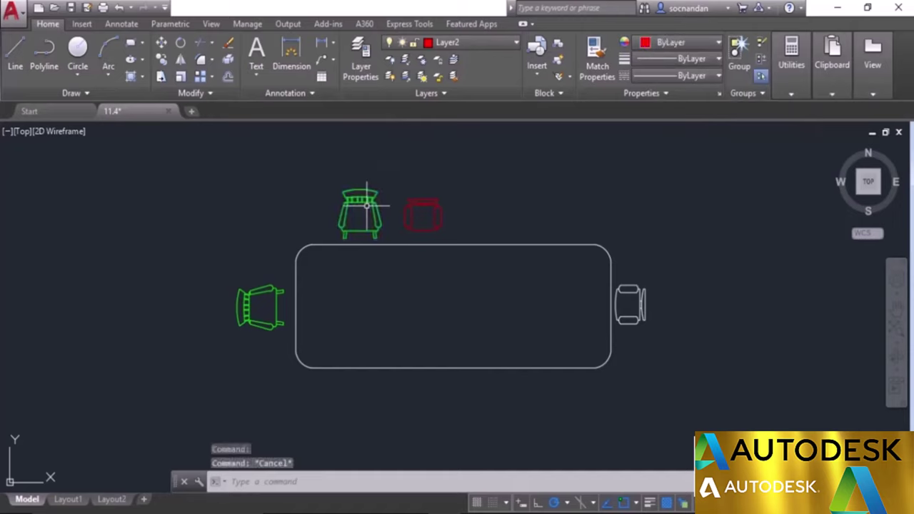
pyautogui.click(431, 209)
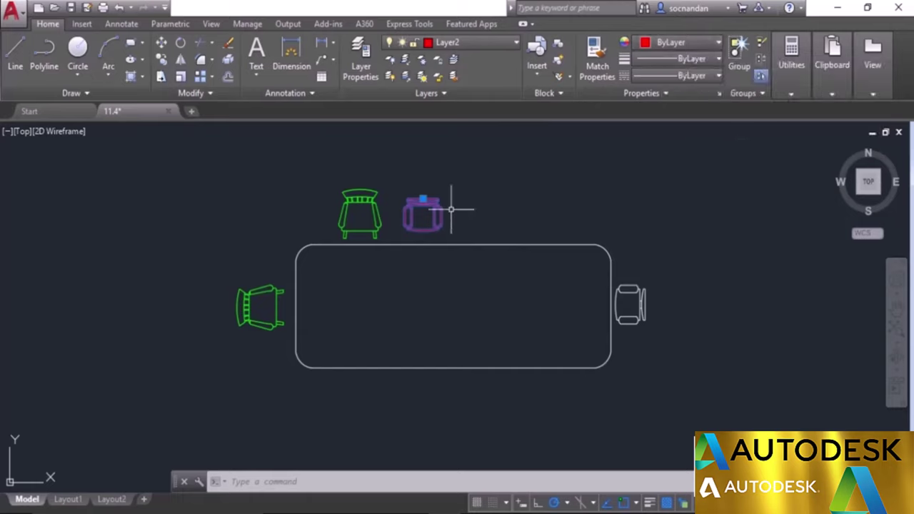
pyautogui.click(692, 44)
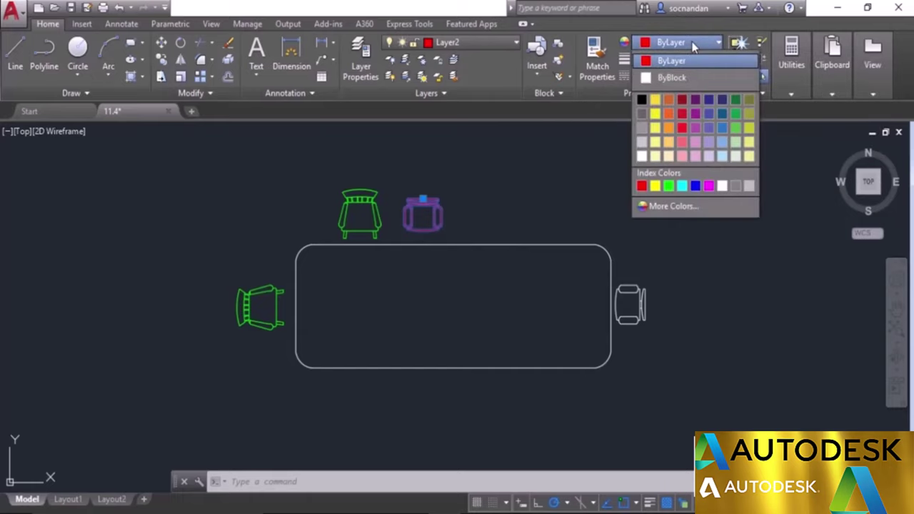
pyautogui.click(695, 185)
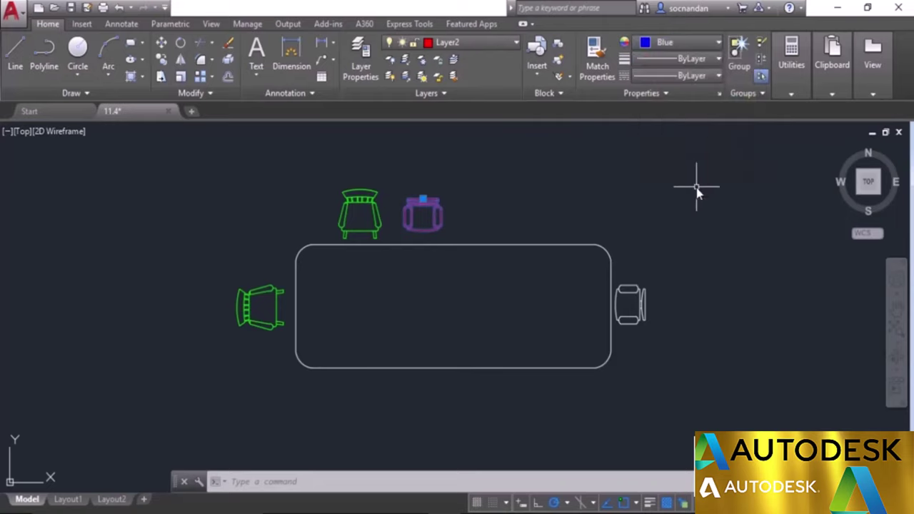
pyautogui.press('Escape')
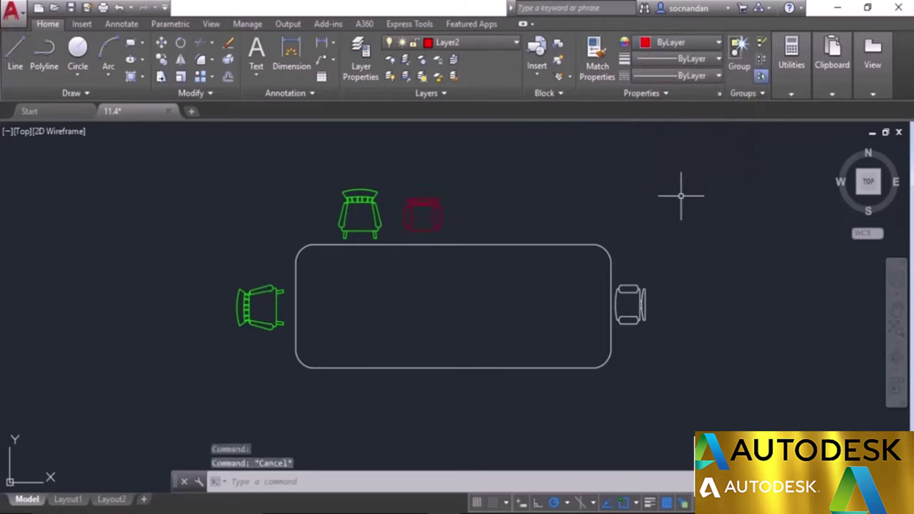
pyautogui.click(443, 203)
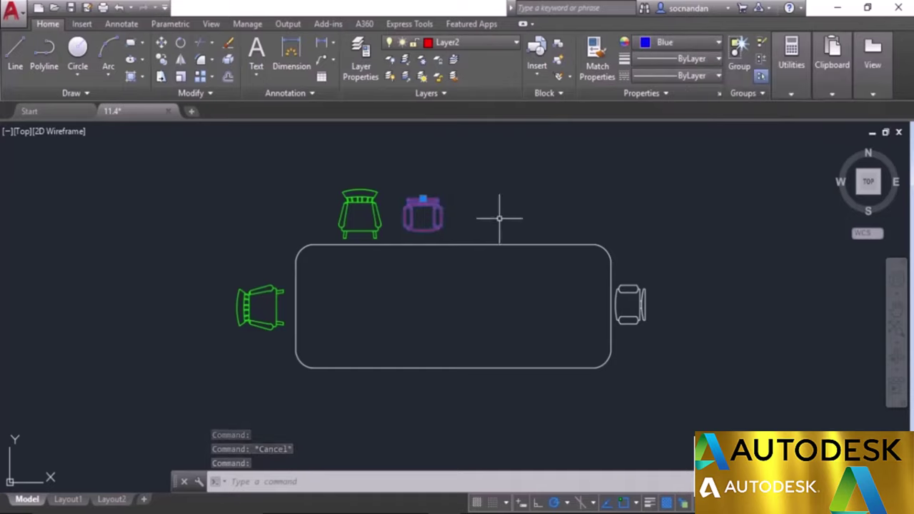
pyautogui.press('Escape')
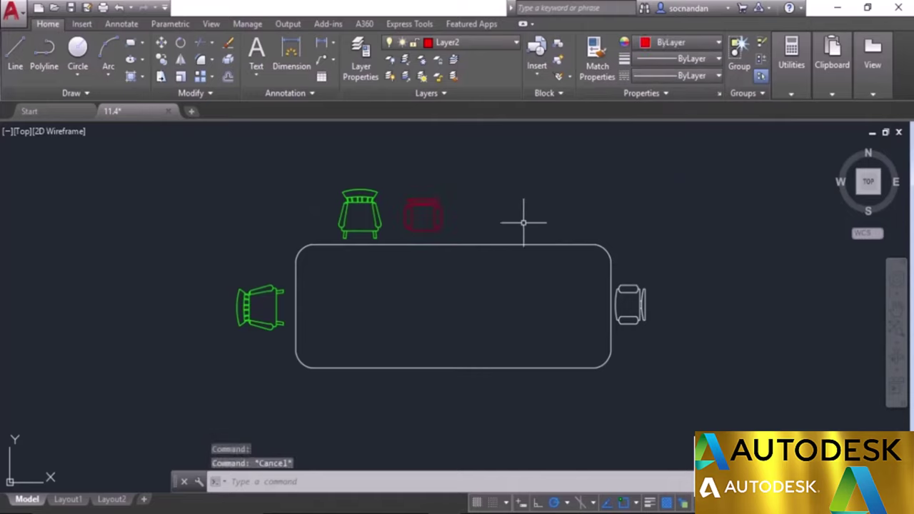
pyautogui.click(641, 289)
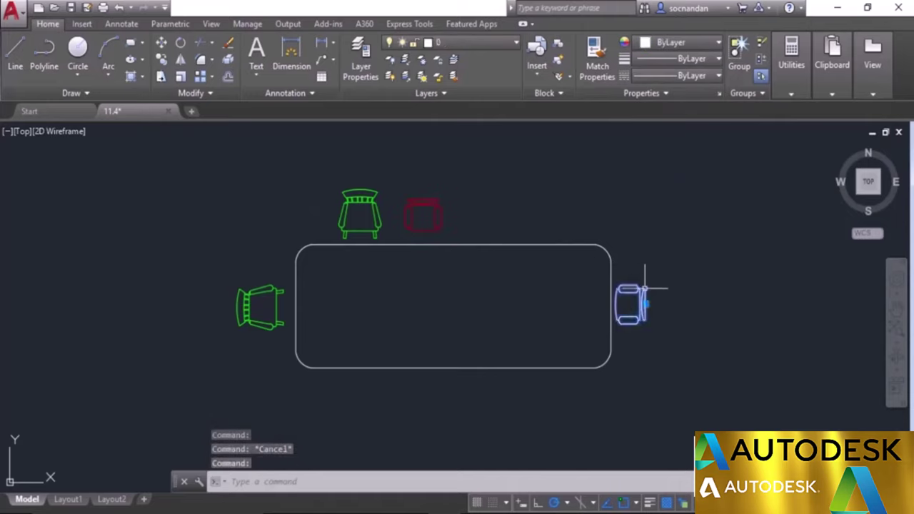
pyautogui.click(688, 41)
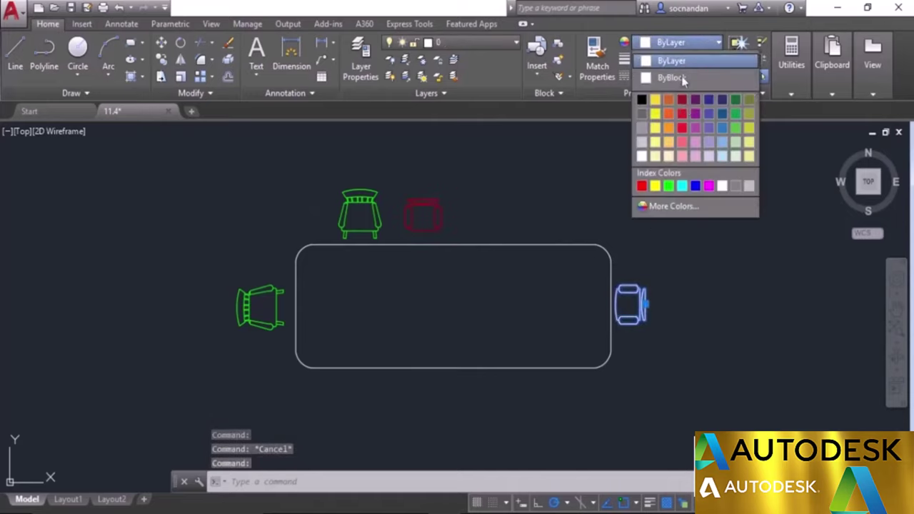
pyautogui.click(695, 186)
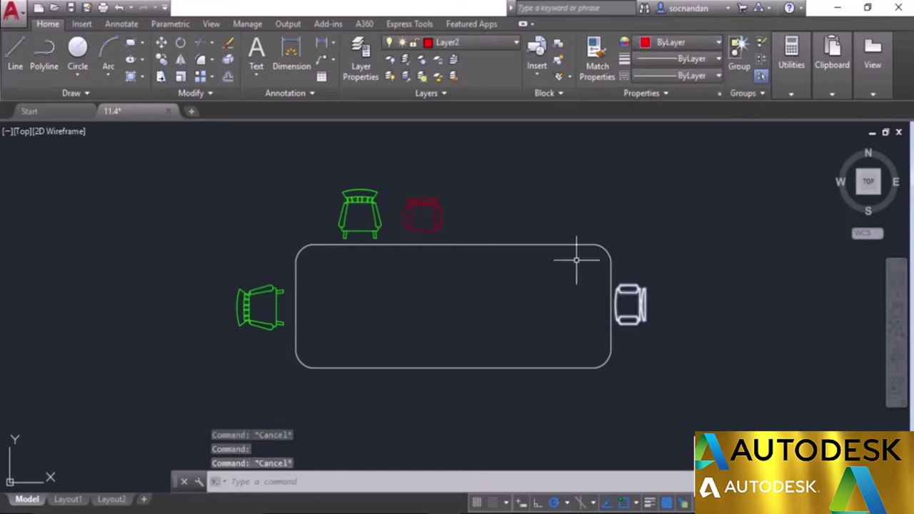
pyautogui.press('Escape')
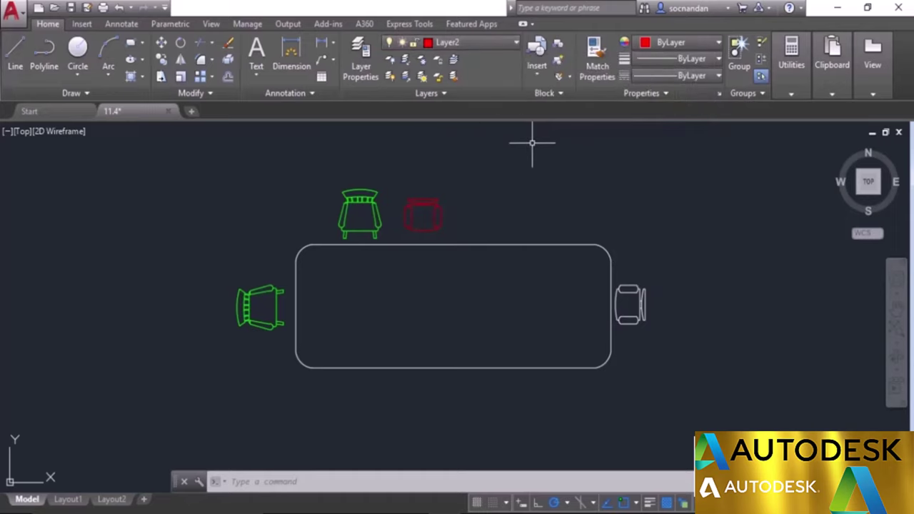
pyautogui.click(430, 205)
pyautogui.click(646, 291)
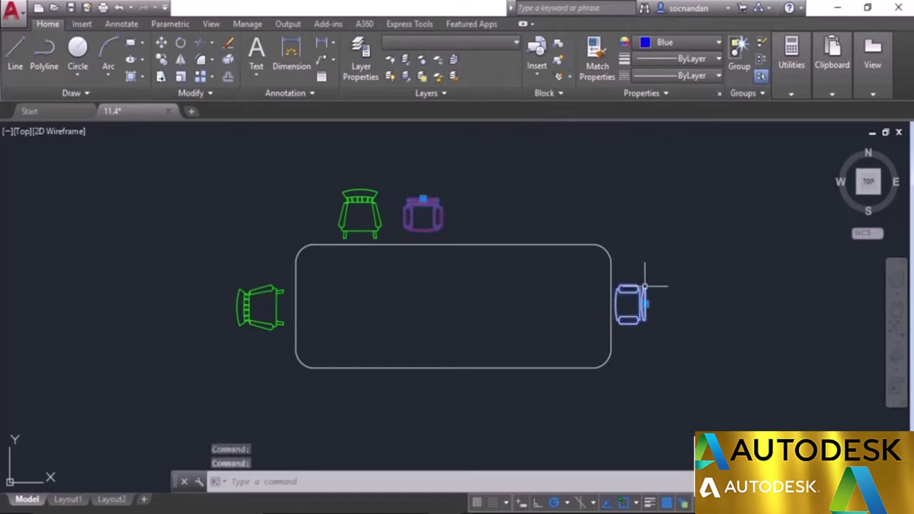
pyautogui.click(696, 43)
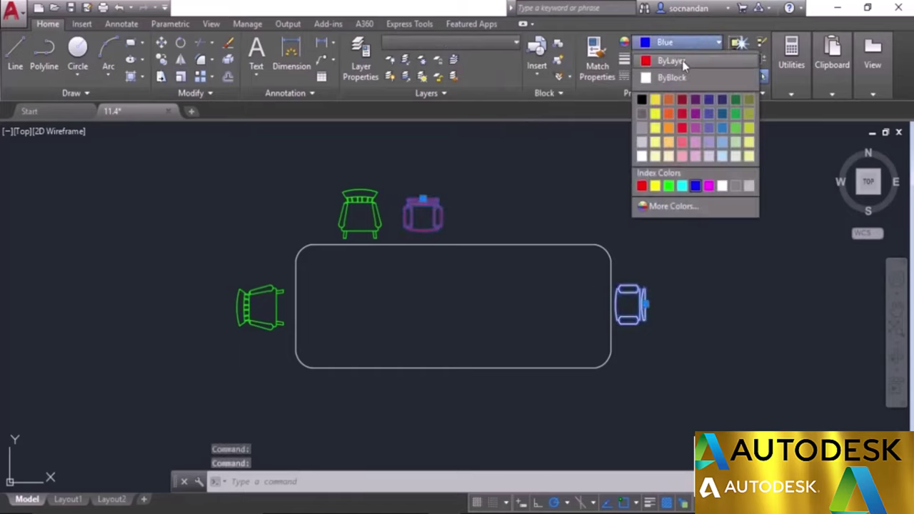
pyautogui.click(671, 61)
pyautogui.press('Escape')
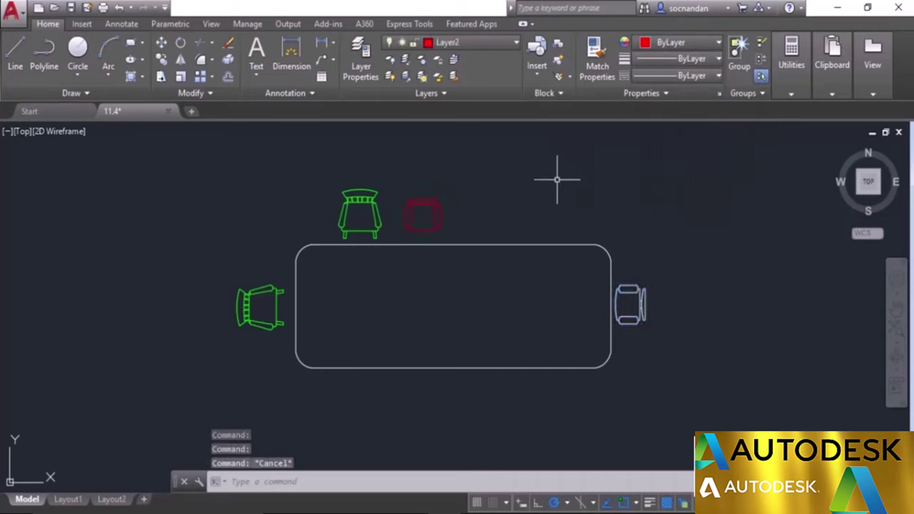
pyautogui.click(358, 198)
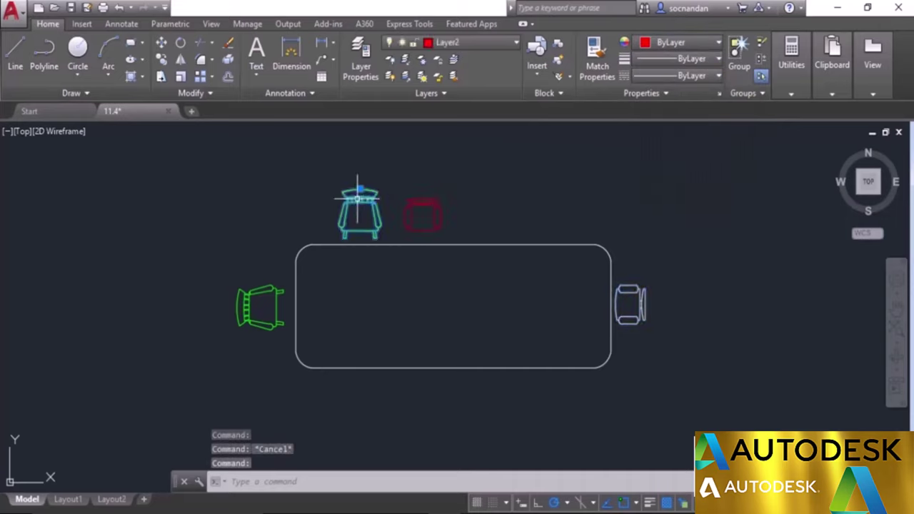
pyautogui.click(685, 43)
pyautogui.click(682, 148)
pyautogui.press('Escape')
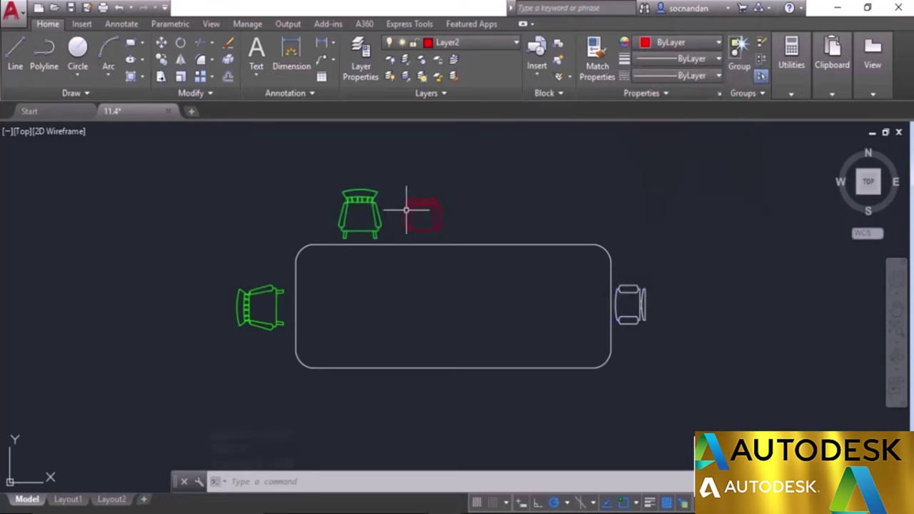
pyautogui.click(359, 205)
# - Open the spindle-back chair block in the Block Editor and window-select all its lines
pyautogui.rightClick(408, 184)
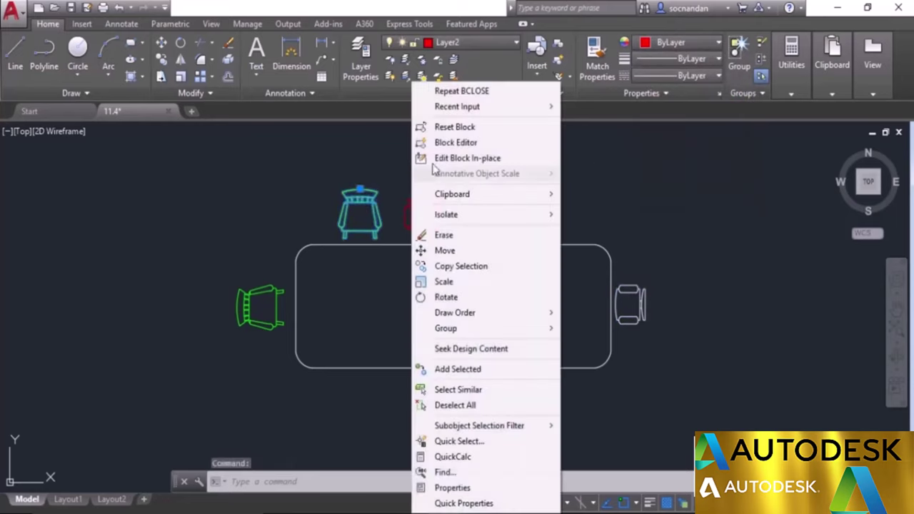
pyautogui.click(447, 143)
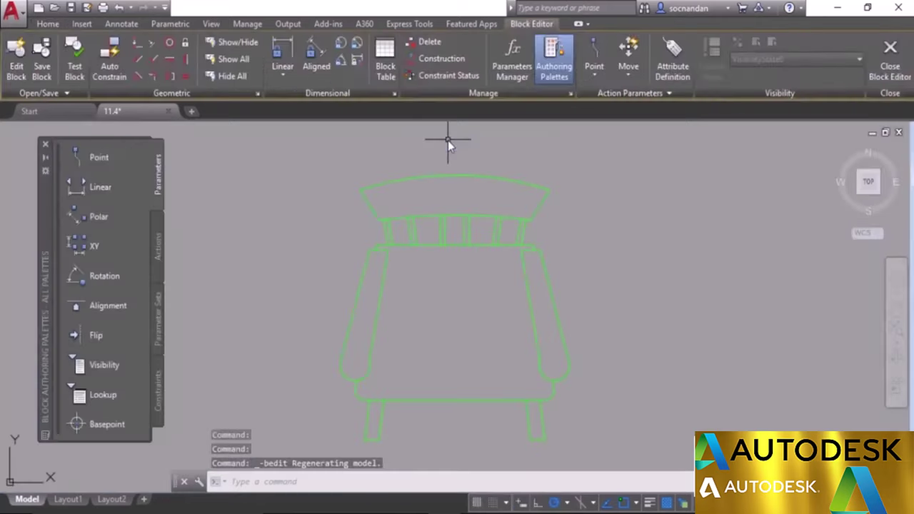
pyautogui.click(324, 158)
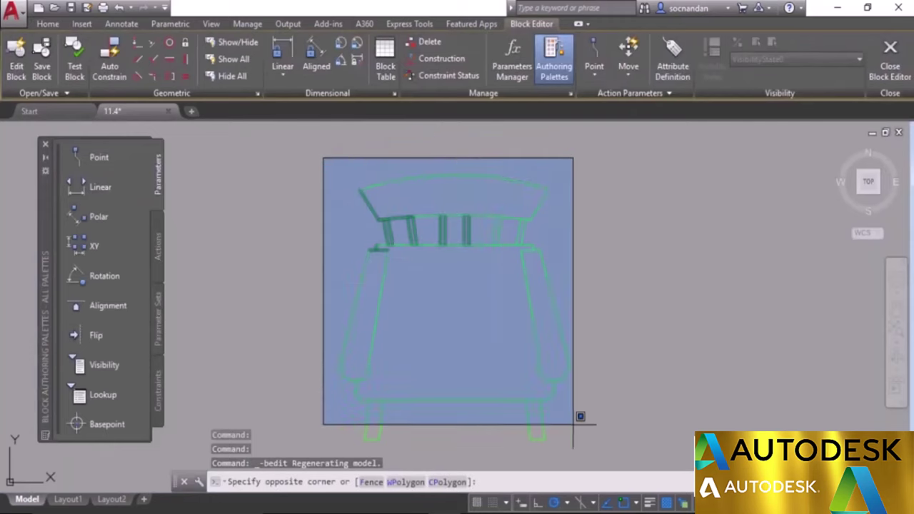
pyautogui.click(607, 444)
# - Set the chair lines' colour to ByBlock and close the Block Editor
pyautogui.click(49, 24)
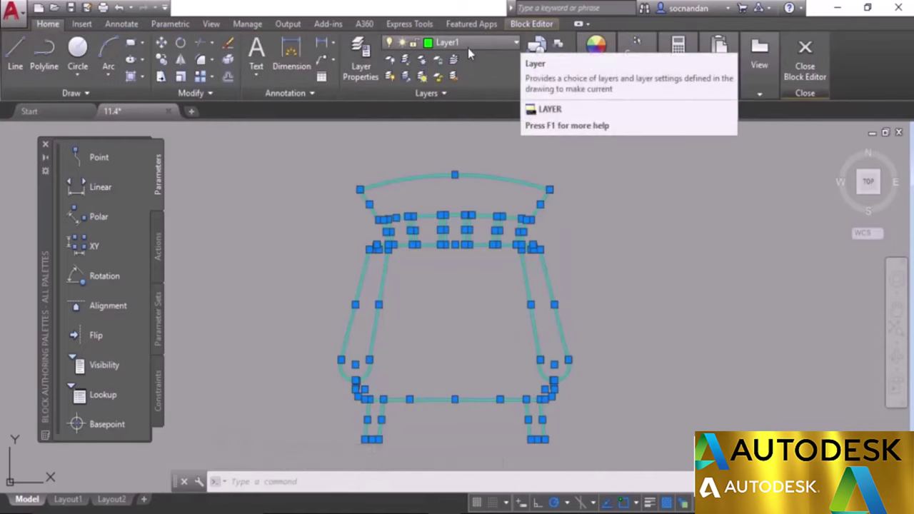
pyautogui.moveTo(603, 72)
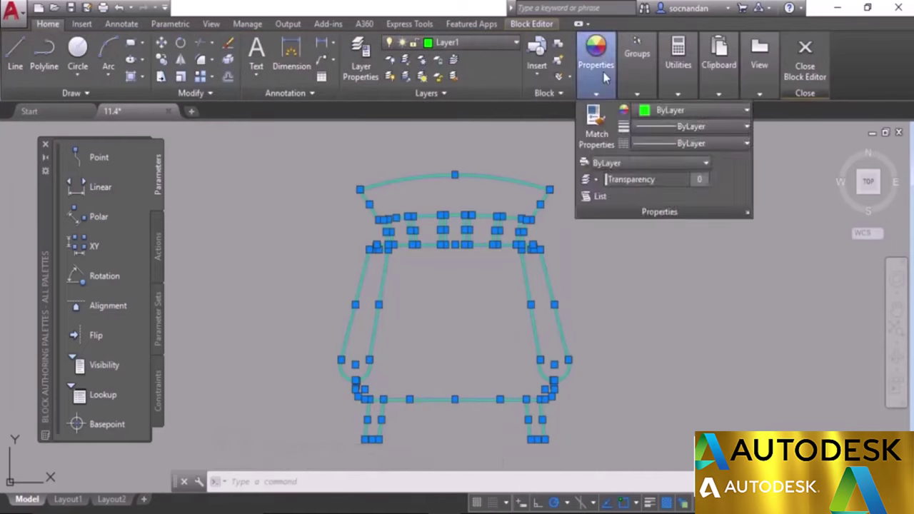
pyautogui.click(738, 112)
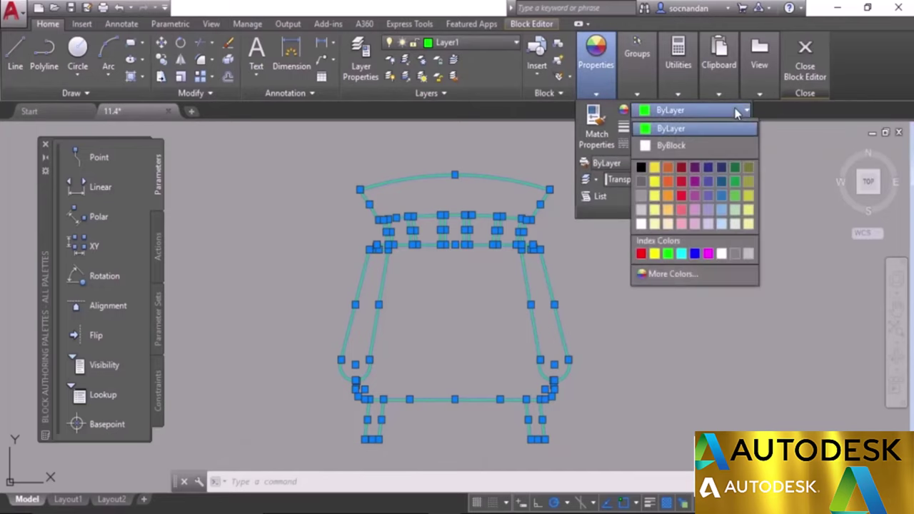
pyautogui.click(671, 145)
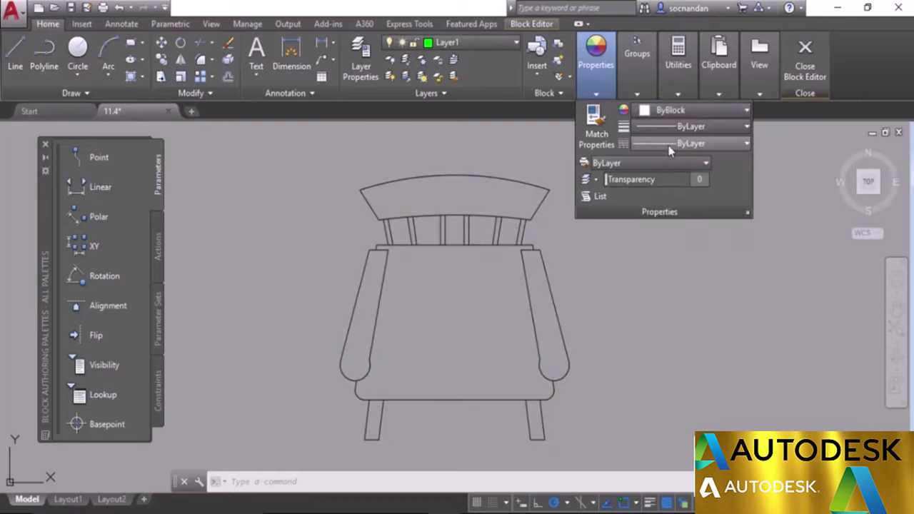
pyautogui.hotkey('ctrl', 'a')
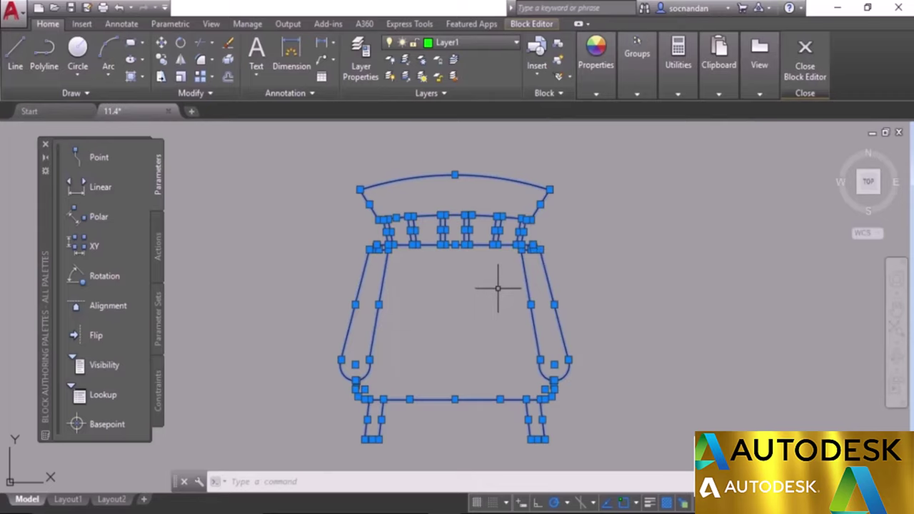
pyautogui.click(804, 57)
# - Save the chair block changes and open the Desk Chair block for editing
pyautogui.click(442, 232)
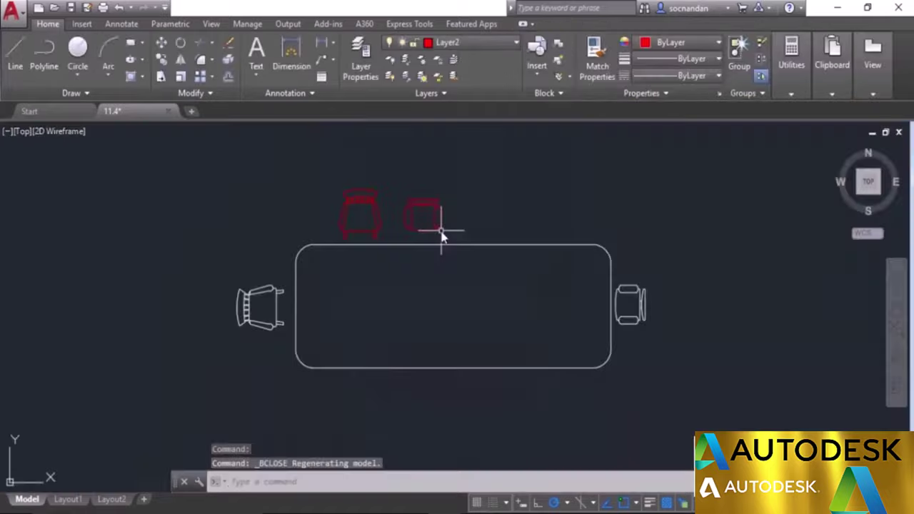
pyautogui.click(432, 205)
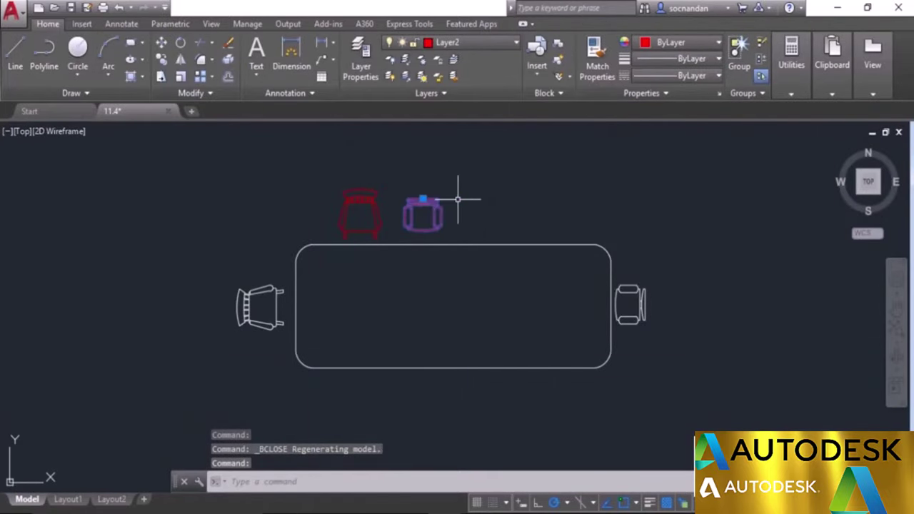
pyautogui.rightClick(461, 197)
pyautogui.click(498, 142)
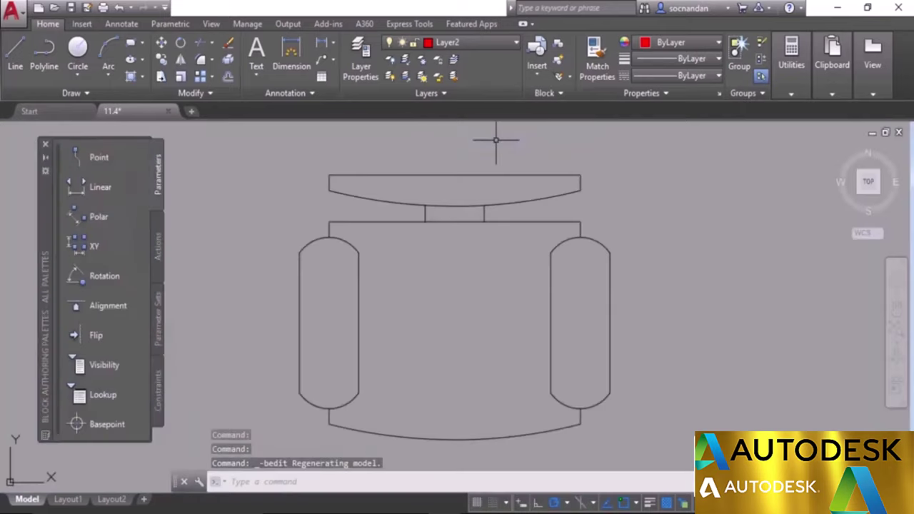
# - Set all Desk Chair lines to ByBlock colour, then close and save the block
pyautogui.click(261, 147)
pyautogui.click(682, 465)
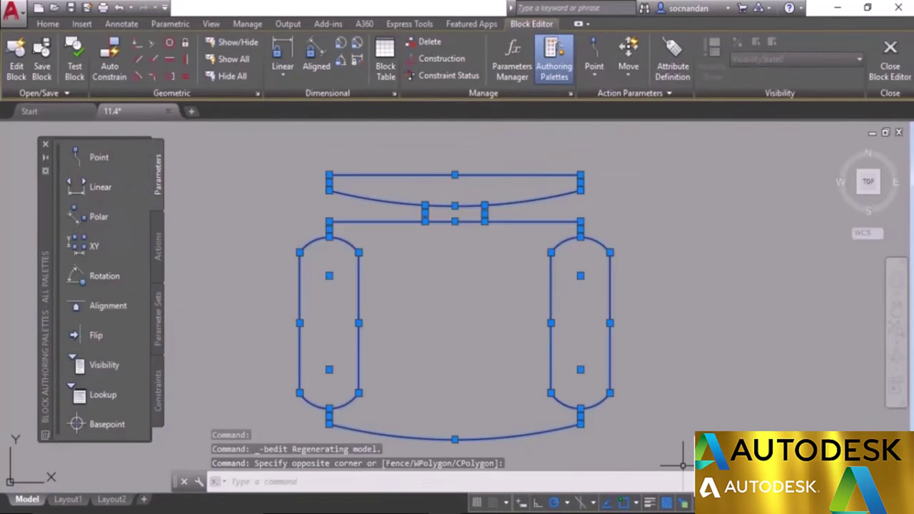
pyautogui.click(48, 23)
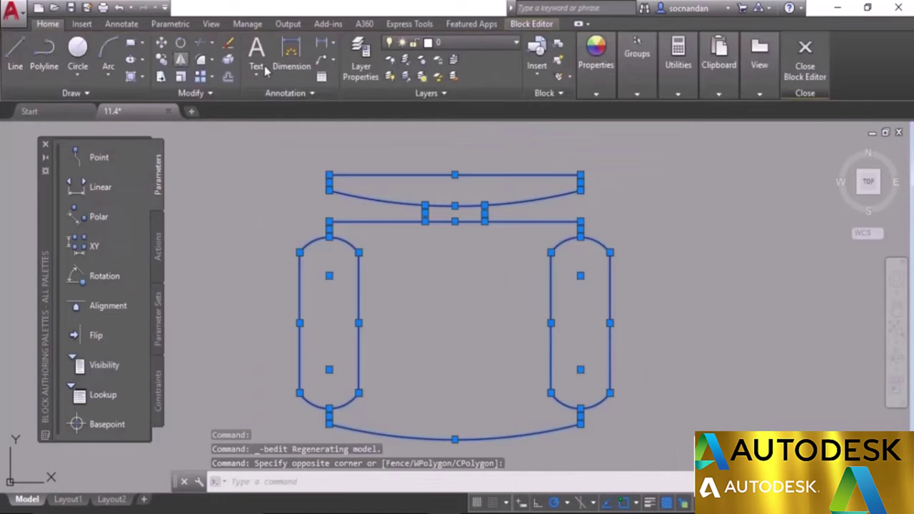
pyautogui.click(596, 91)
pyautogui.click(689, 111)
pyautogui.click(690, 142)
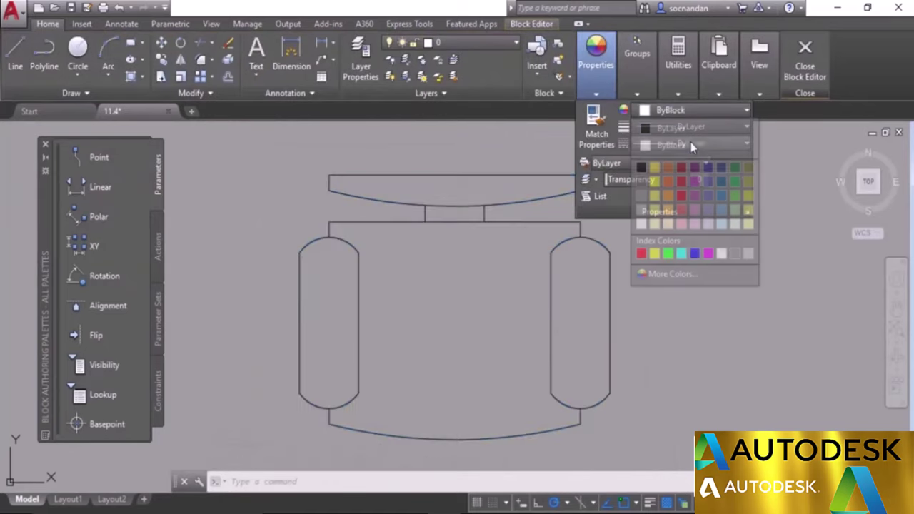
pyautogui.click(806, 61)
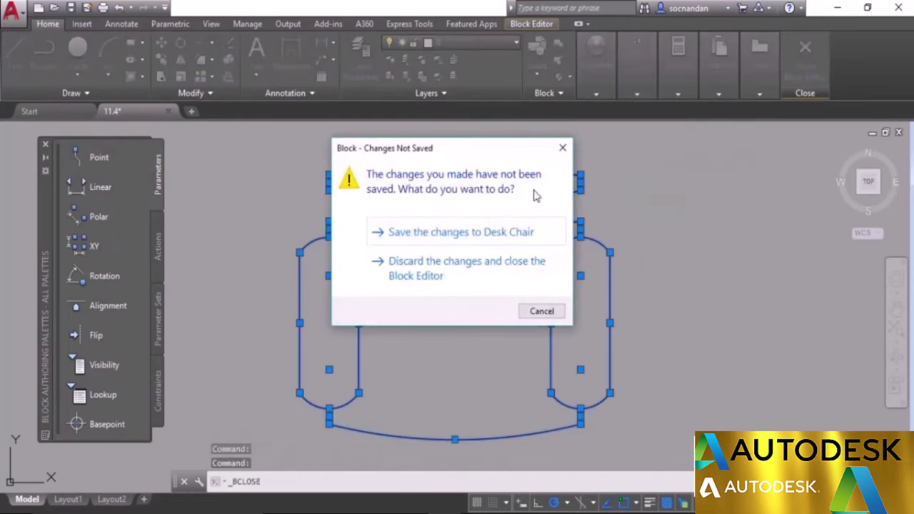
pyautogui.click(436, 232)
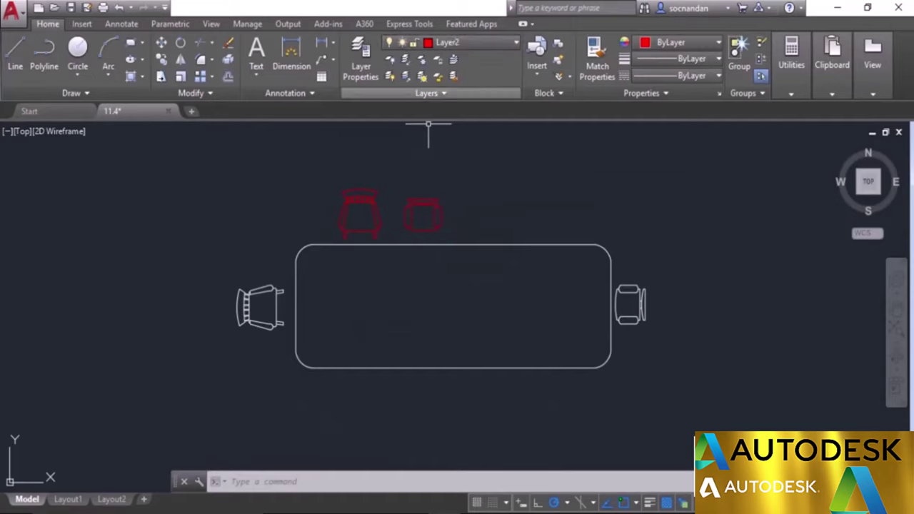
# - Make the top-left red chair blue and reselect it to check the colour
pyautogui.click(373, 187)
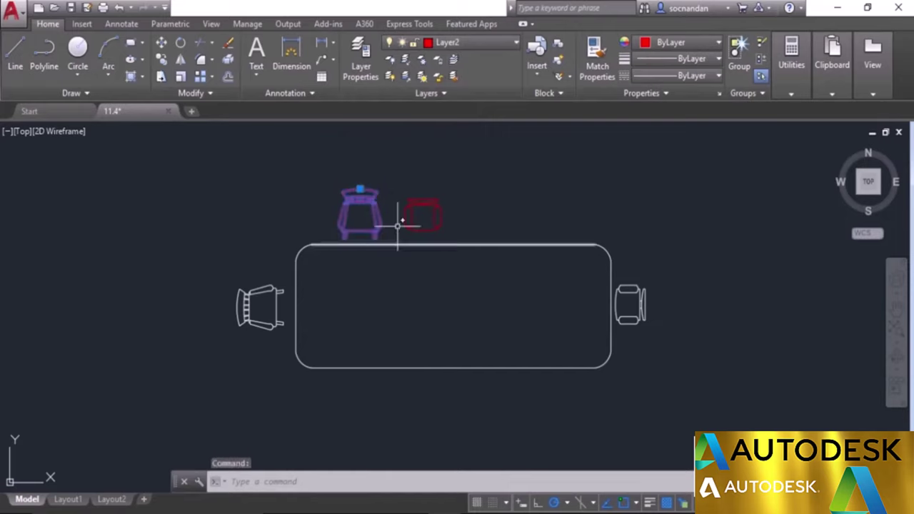
pyautogui.click(705, 44)
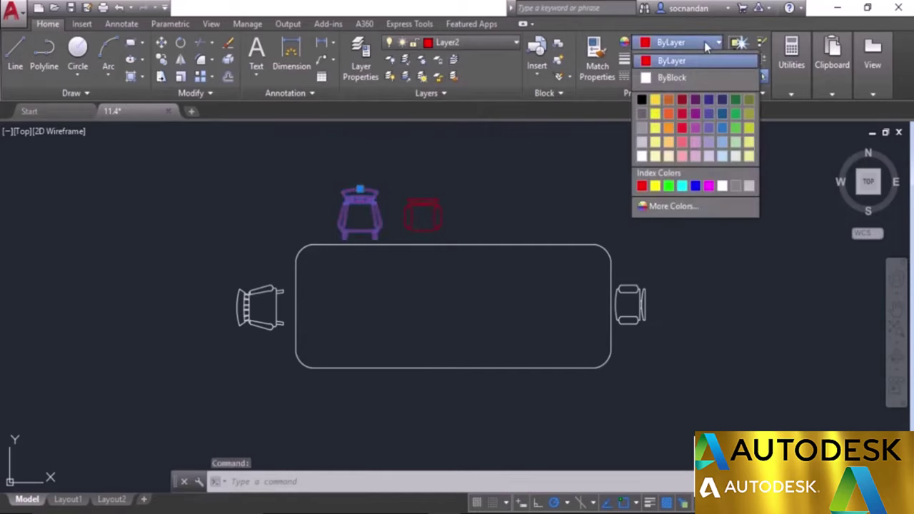
pyautogui.click(696, 189)
pyautogui.press('Escape')
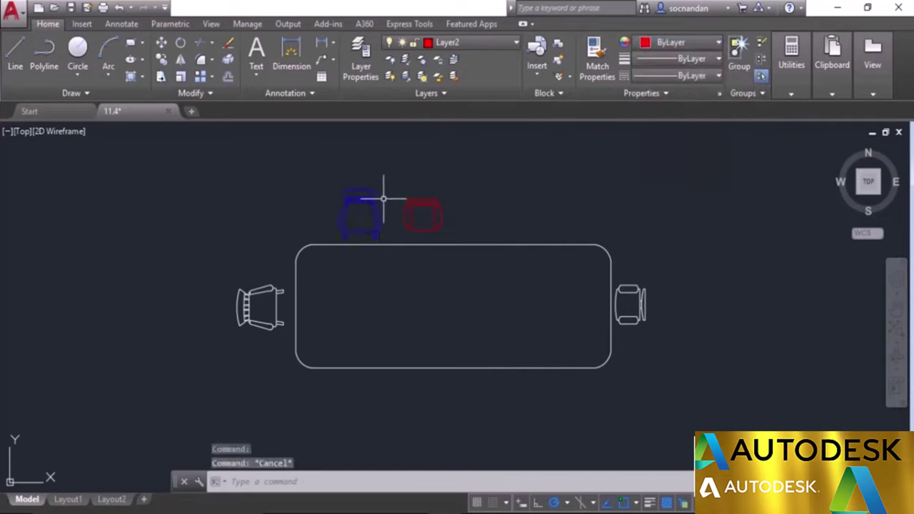
pyautogui.click(367, 208)
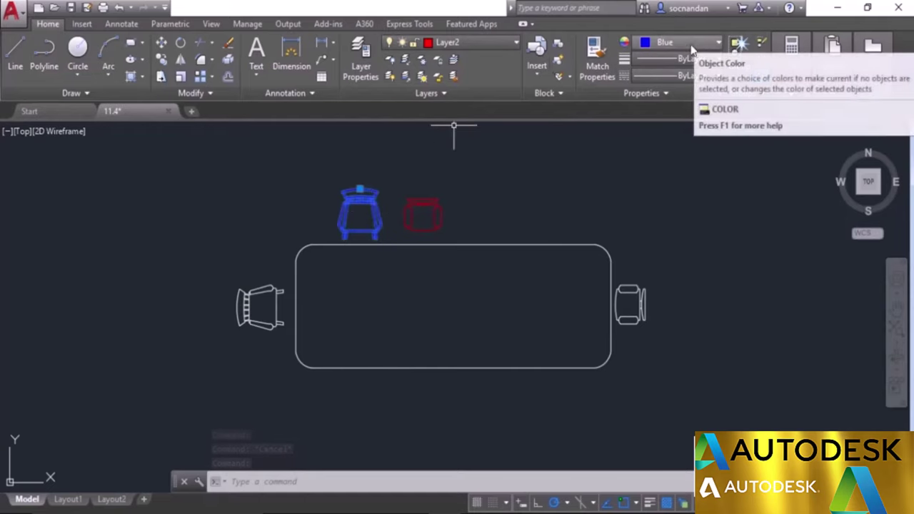
pyautogui.press('Escape')
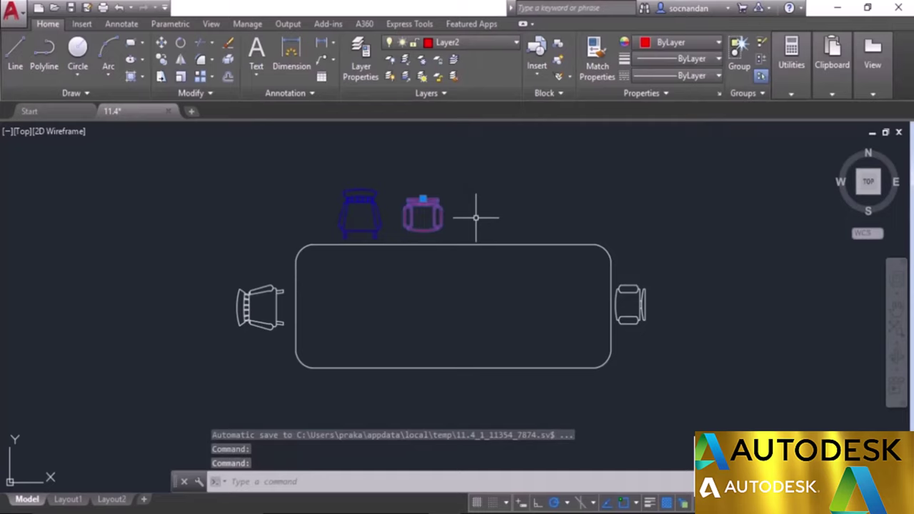
# - Change the chair's colour to 254,204,102 and reselect it to verify
pyautogui.click(708, 43)
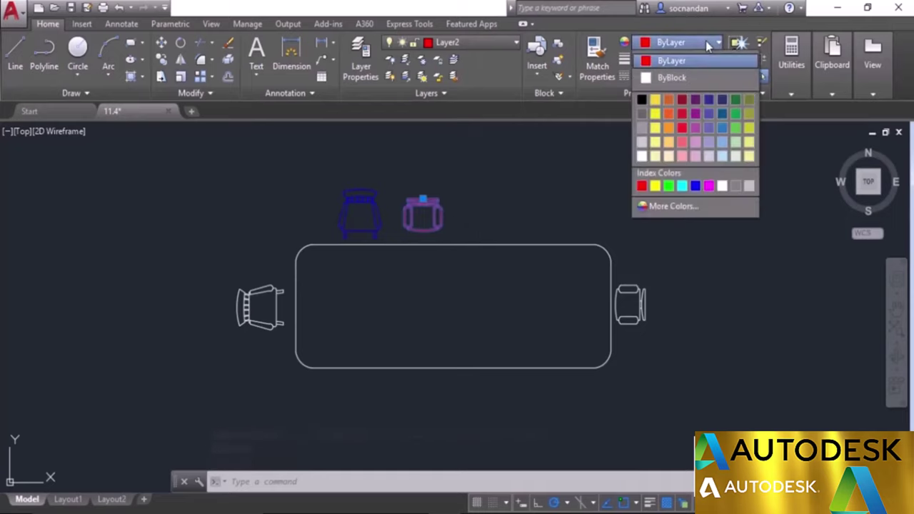
pyautogui.click(668, 139)
pyautogui.press('Escape')
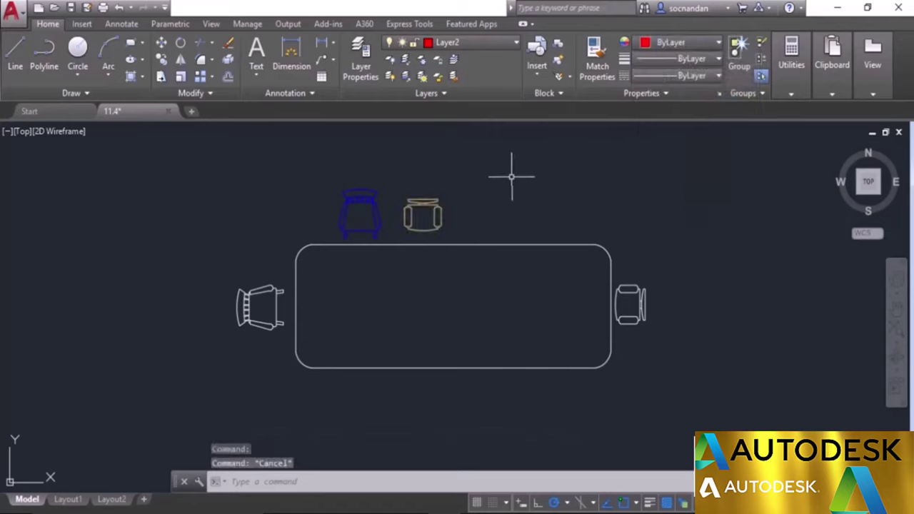
pyautogui.click(429, 200)
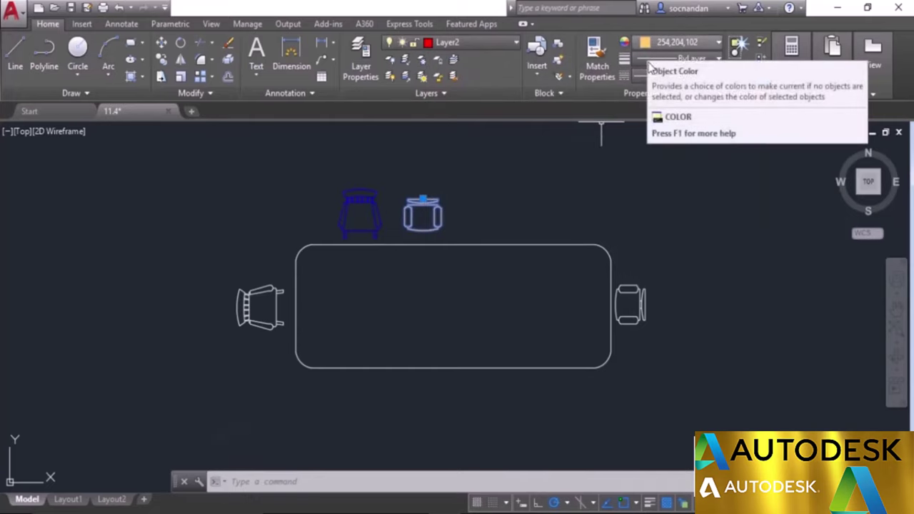
pyautogui.press('Escape')
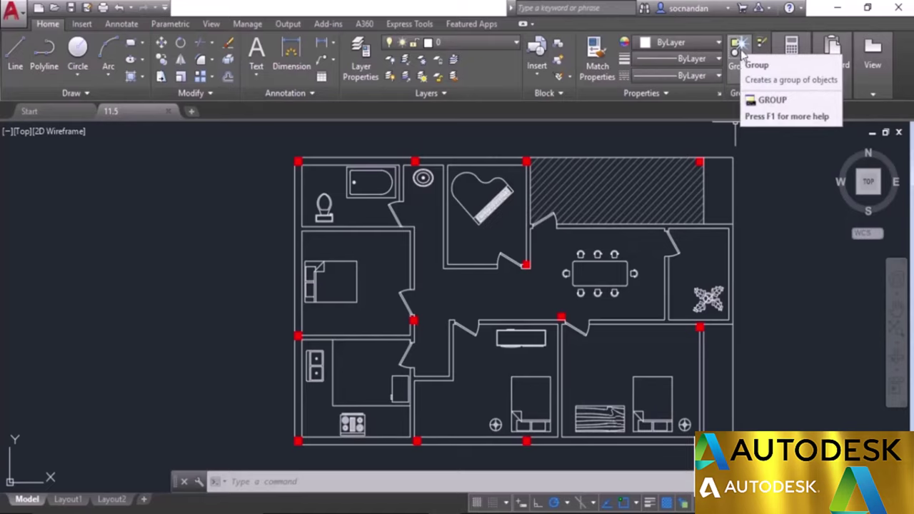
# - Start a new group named Bed
pyautogui.click(741, 60)
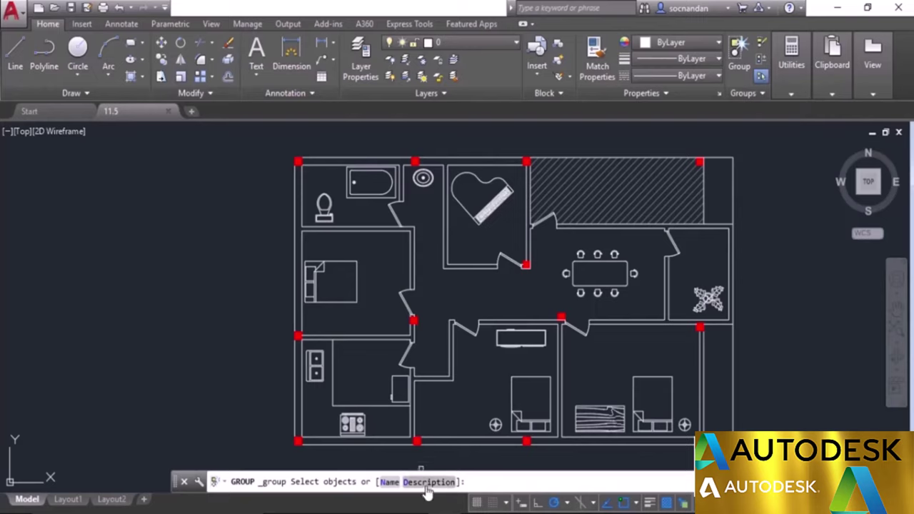
pyautogui.click(389, 481)
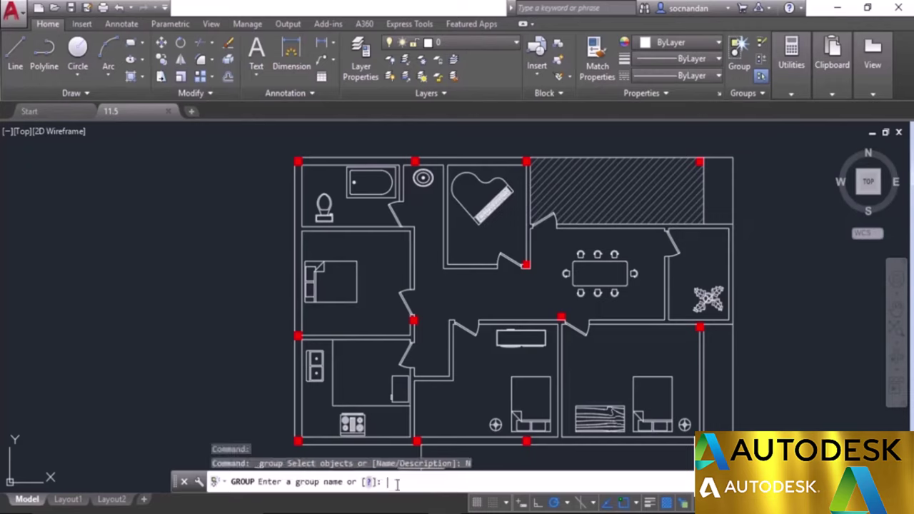
pyautogui.write('Bed')
pyautogui.press('Return')
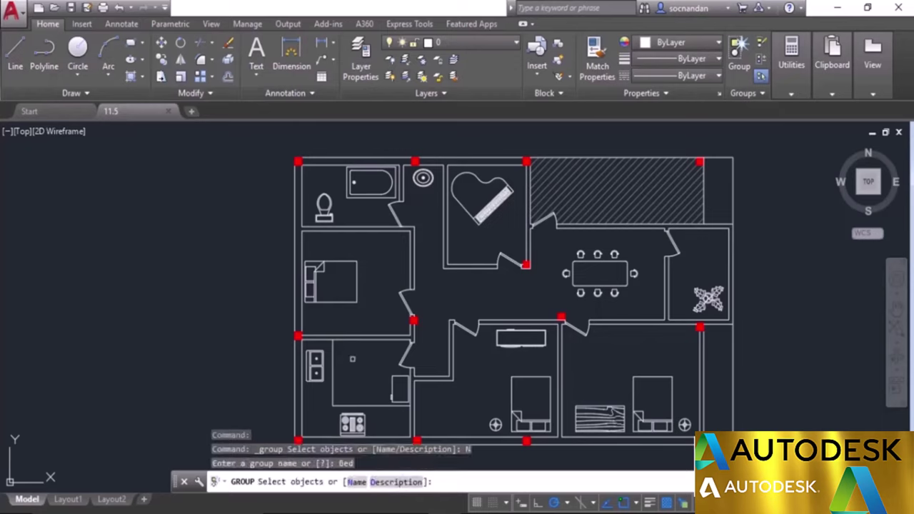
# - Add the left, lower-middle and right bedroom beds and finish the BED group
pyautogui.click(349, 302)
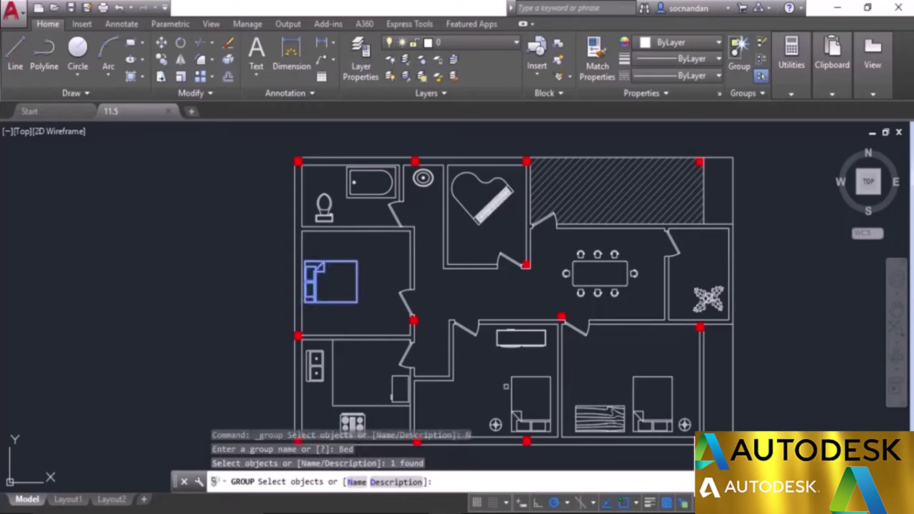
pyautogui.click(512, 393)
pyautogui.click(632, 390)
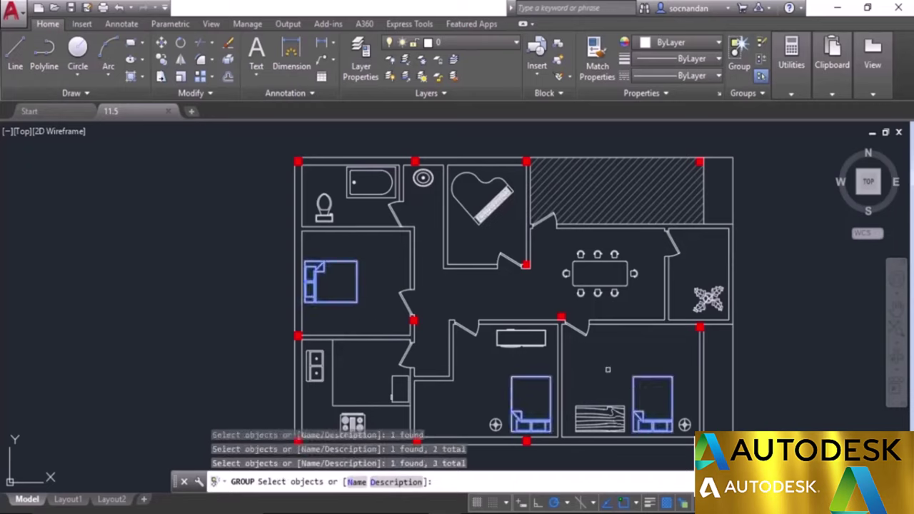
pyautogui.rightClick(606, 362)
pyautogui.click(634, 372)
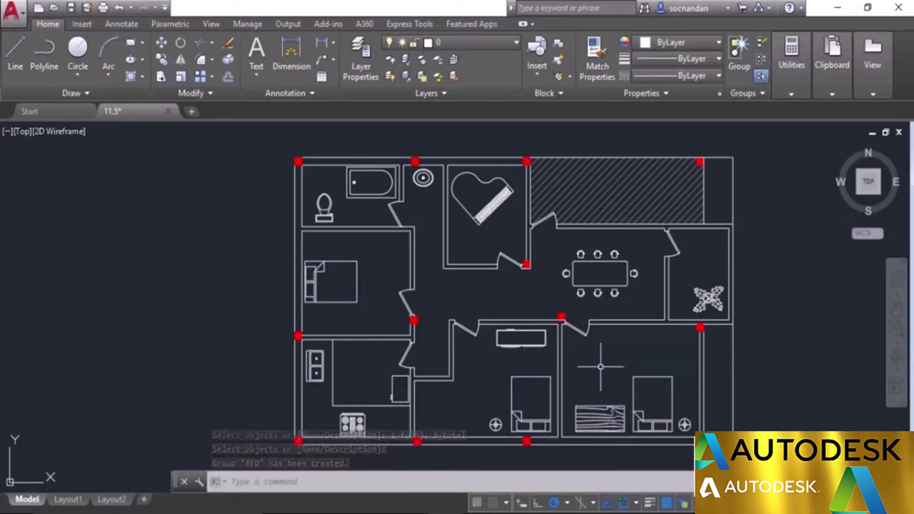
pyautogui.click(738, 65)
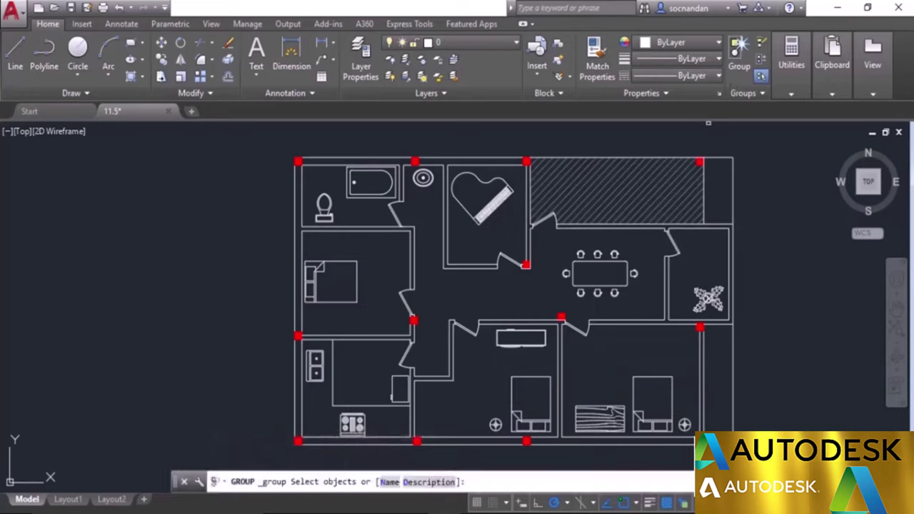
# - Name the group Kitchen and add the sink, stove and counter unit to it
pyautogui.click(390, 481)
pyautogui.write('Kitchen')
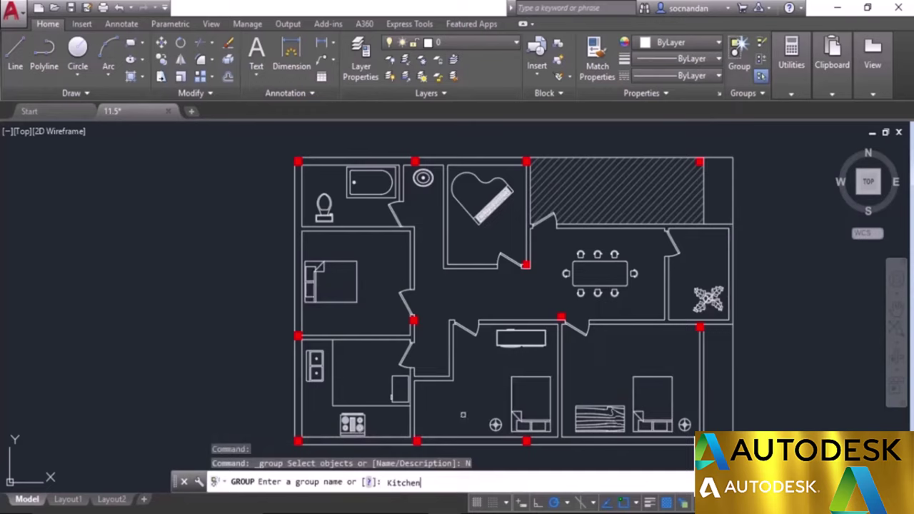
pyautogui.press('Return')
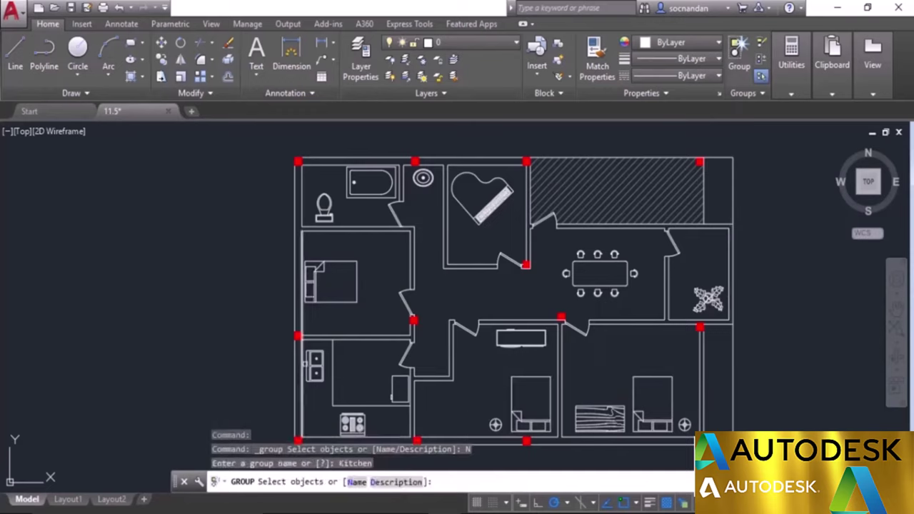
pyautogui.click(314, 373)
pyautogui.click(351, 421)
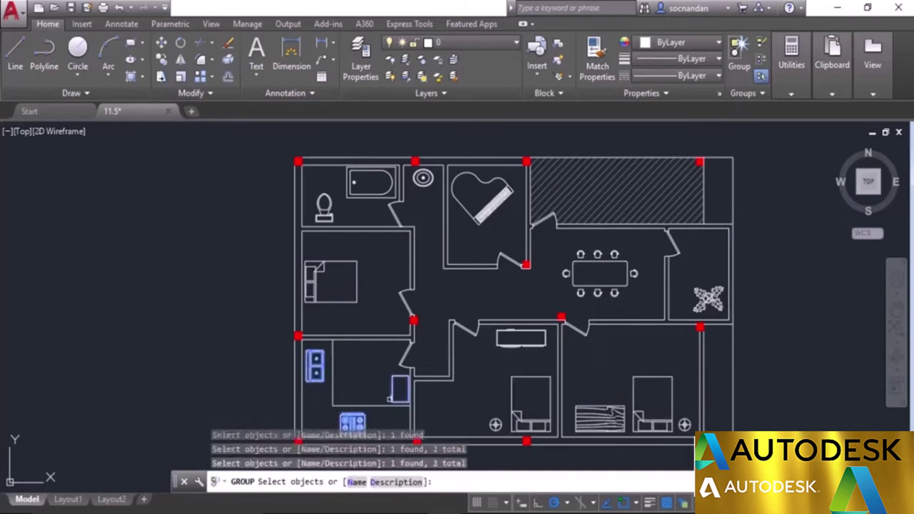
pyautogui.click(393, 397)
pyautogui.rightClick(435, 407)
pyautogui.click(467, 274)
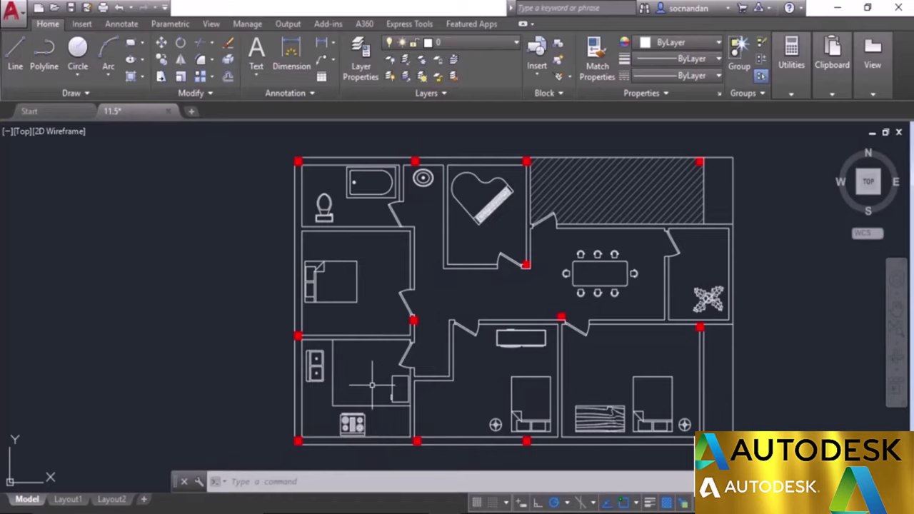
# - Create an unnamed group of the piano, dining table and plant
pyautogui.click(739, 51)
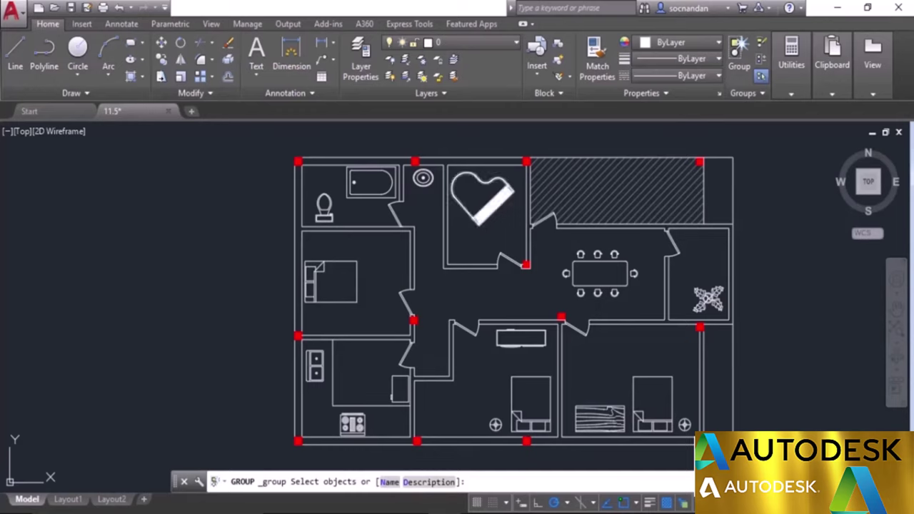
pyautogui.click(465, 210)
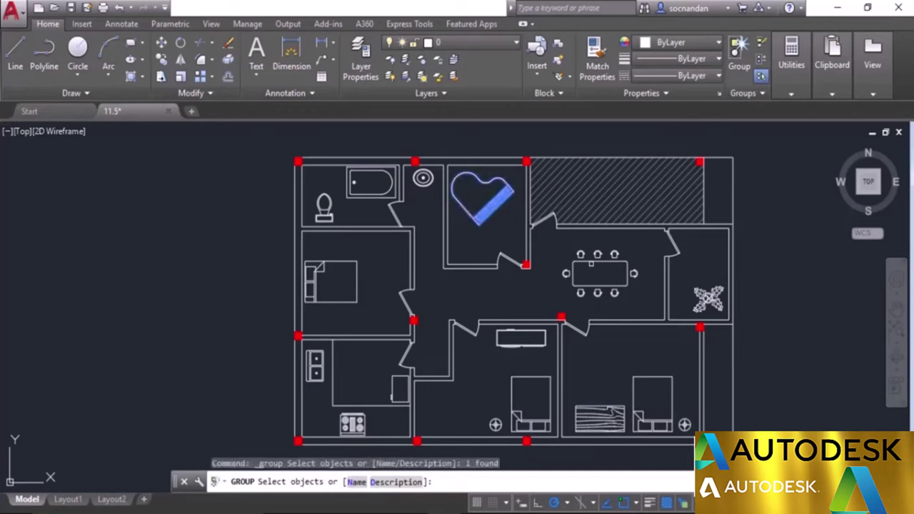
pyautogui.click(593, 260)
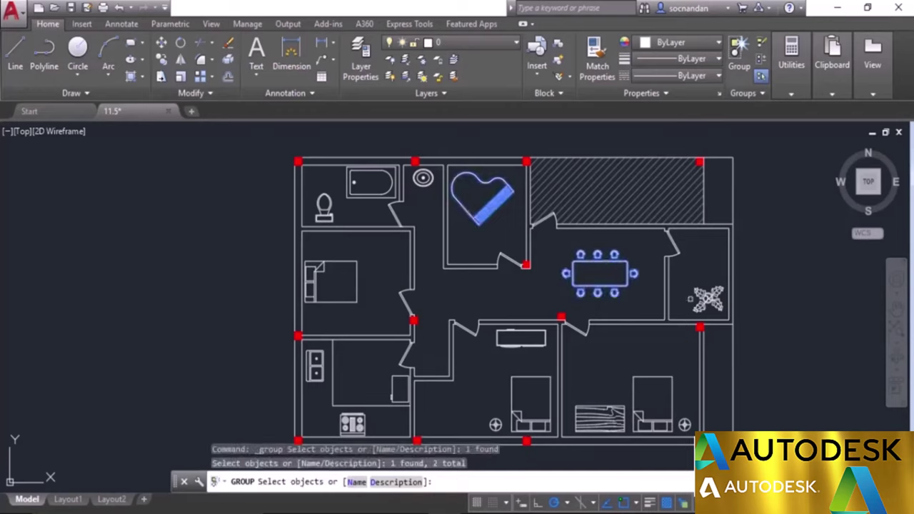
pyautogui.click(691, 299)
pyautogui.rightClick(707, 252)
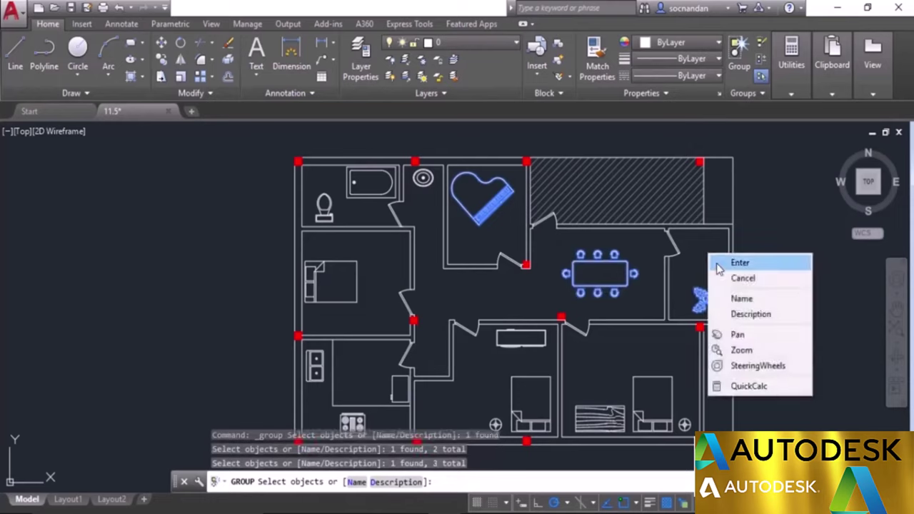
pyautogui.click(716, 261)
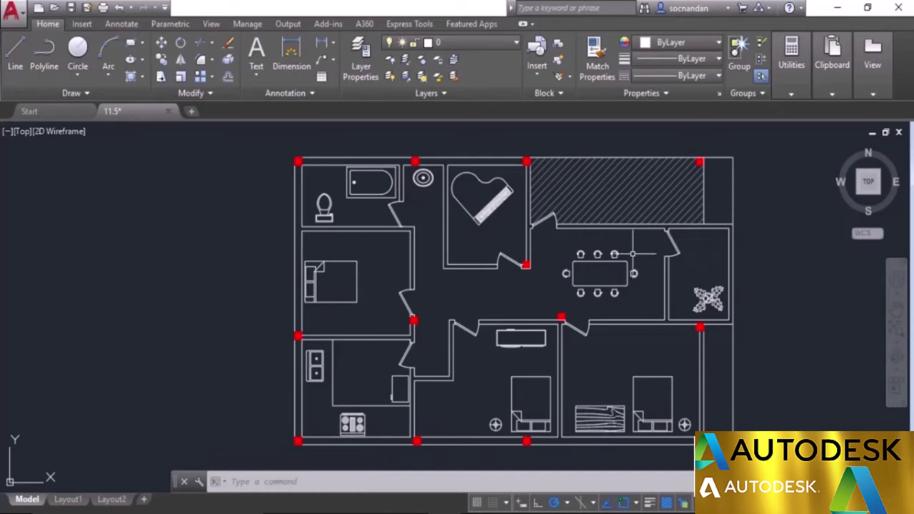
# - Click the dining-area, bed and kitchen groups in turn to confirm each selects as one unit
pyautogui.click(618, 256)
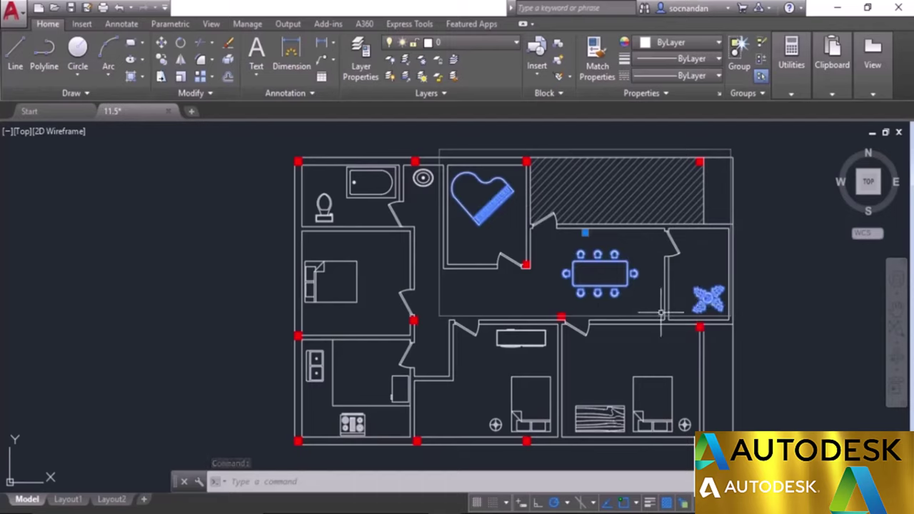
pyautogui.press('Escape')
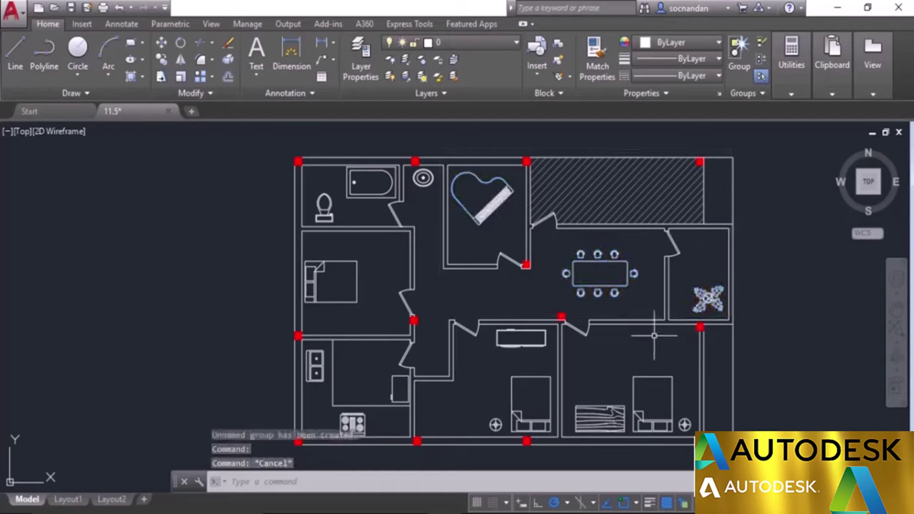
pyautogui.click(650, 377)
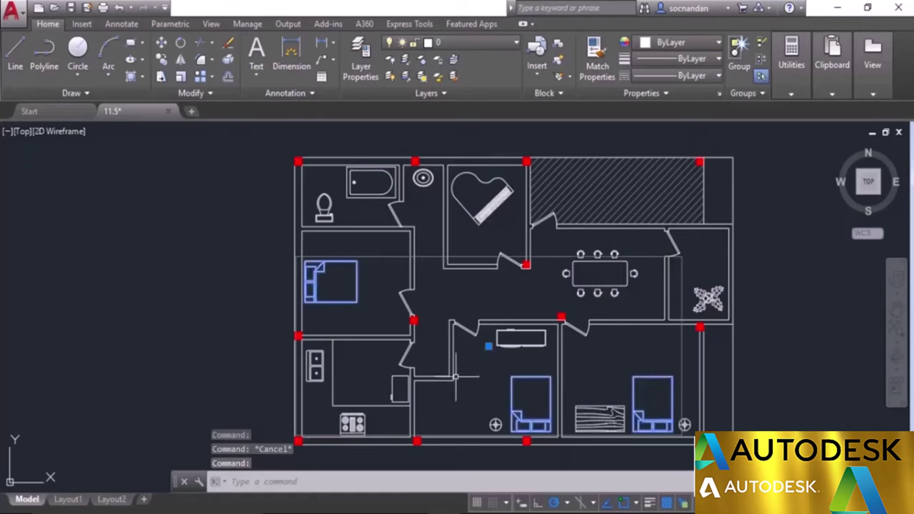
pyautogui.keyDown('shift'); pyautogui.click(669, 406); pyautogui.keyUp('shift')
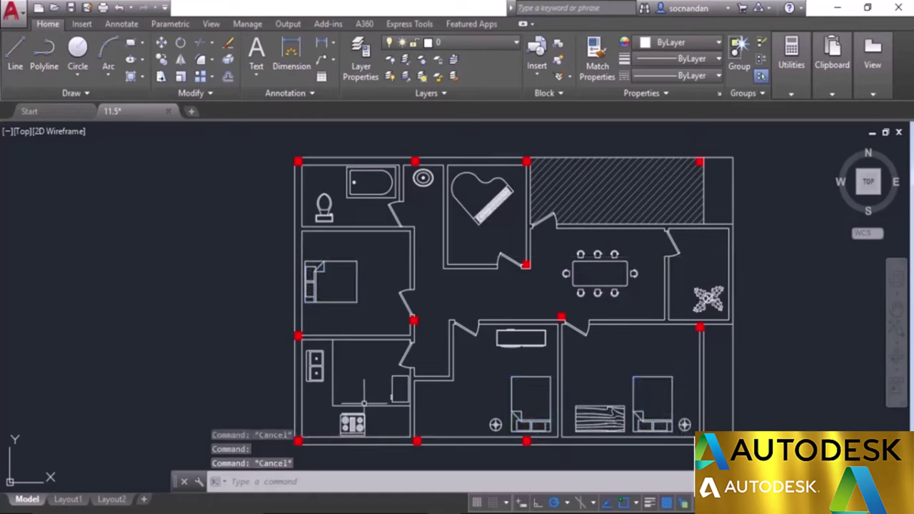
pyautogui.click(344, 402)
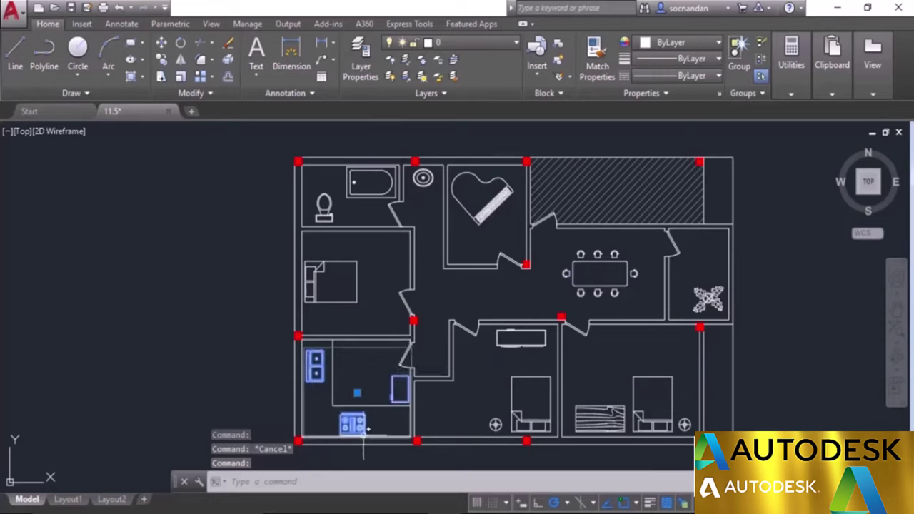
pyautogui.press('Escape')
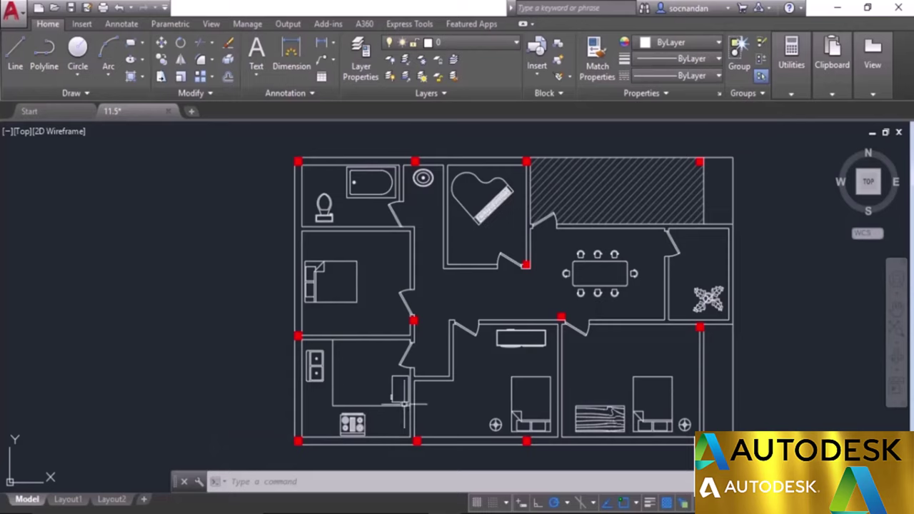
# - Explode the BED group so its three beds become separate objects again
pyautogui.click(761, 44)
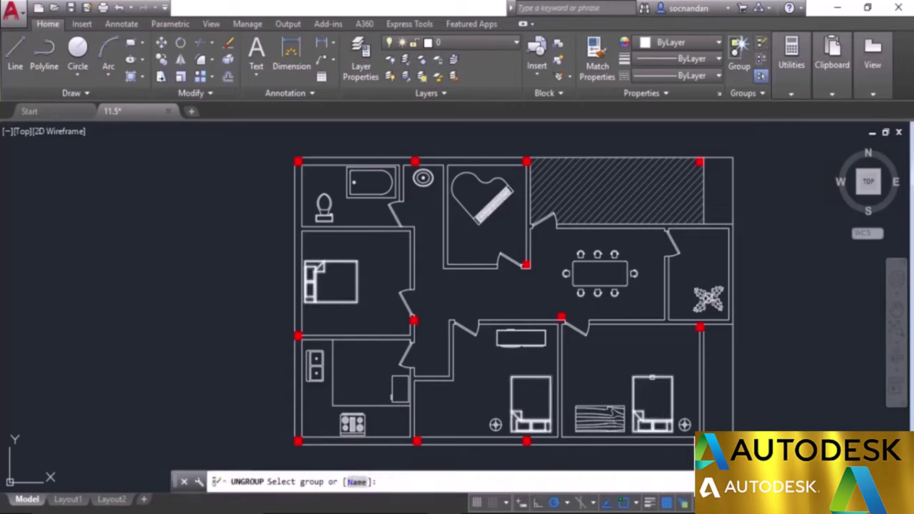
pyautogui.click(652, 376)
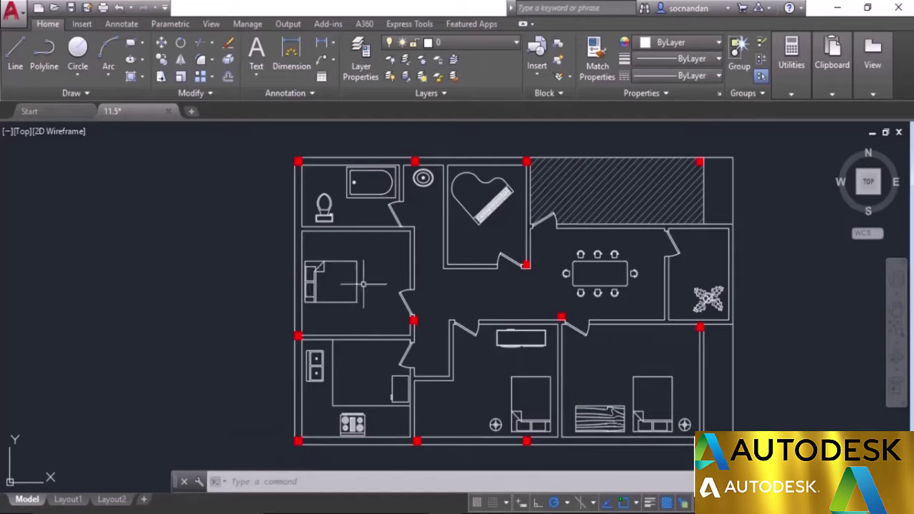
# - Group the lower-middle and lower-right bedroom beds under the name Bed, then test-select it
pyautogui.click(735, 63)
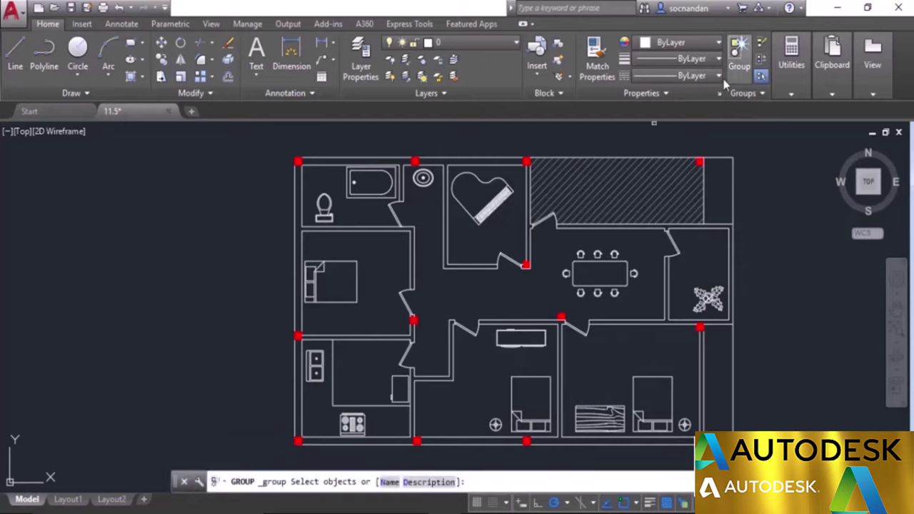
pyautogui.click(390, 483)
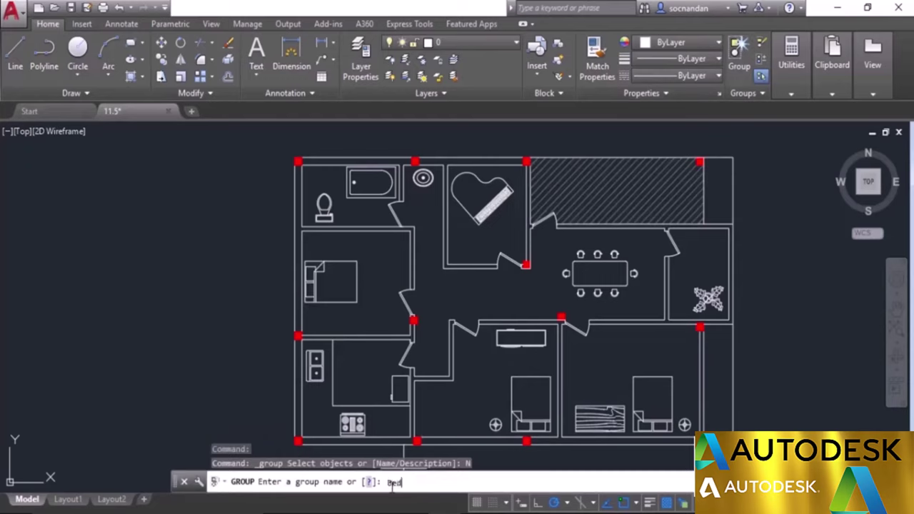
pyautogui.write('Bed')
pyautogui.press('Return')
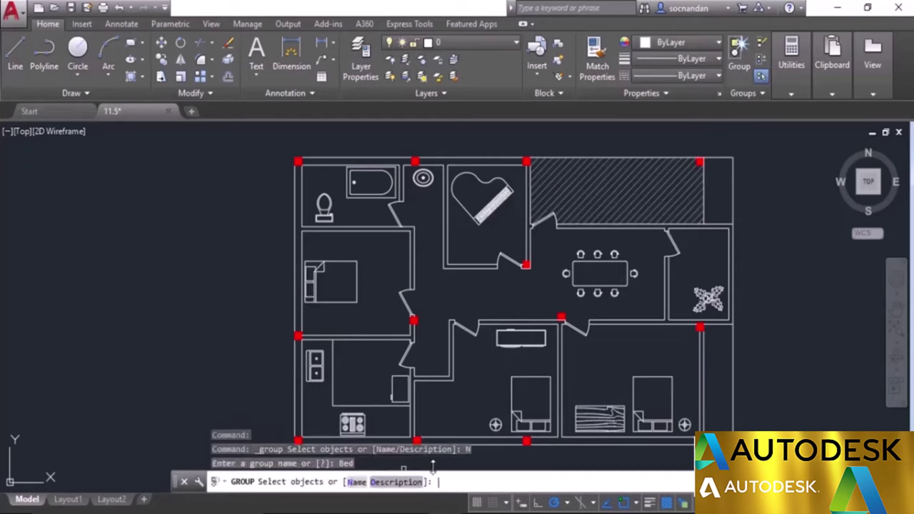
pyautogui.click(521, 395)
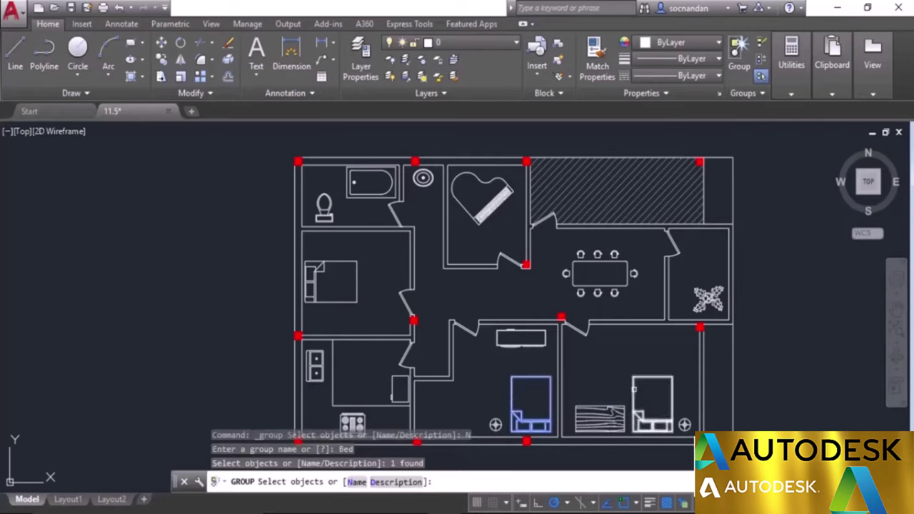
pyautogui.click(625, 389)
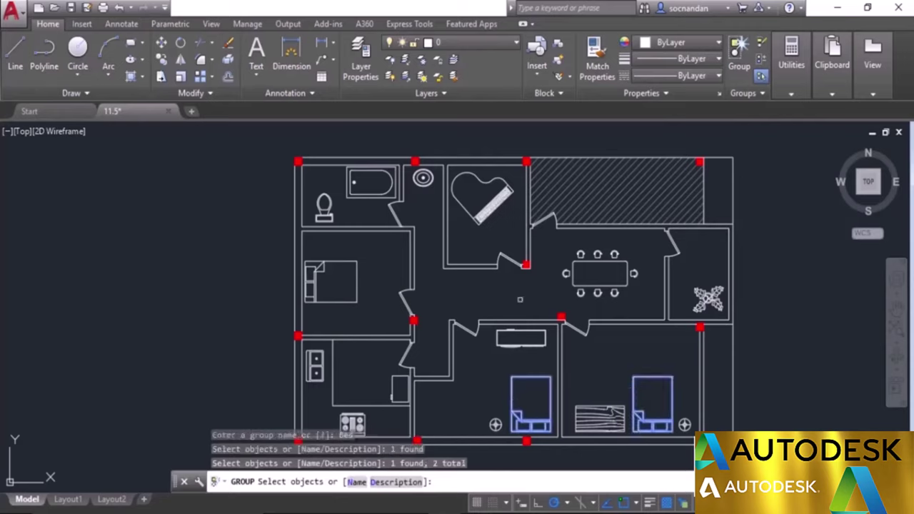
pyautogui.rightClick(524, 300)
pyautogui.click(571, 310)
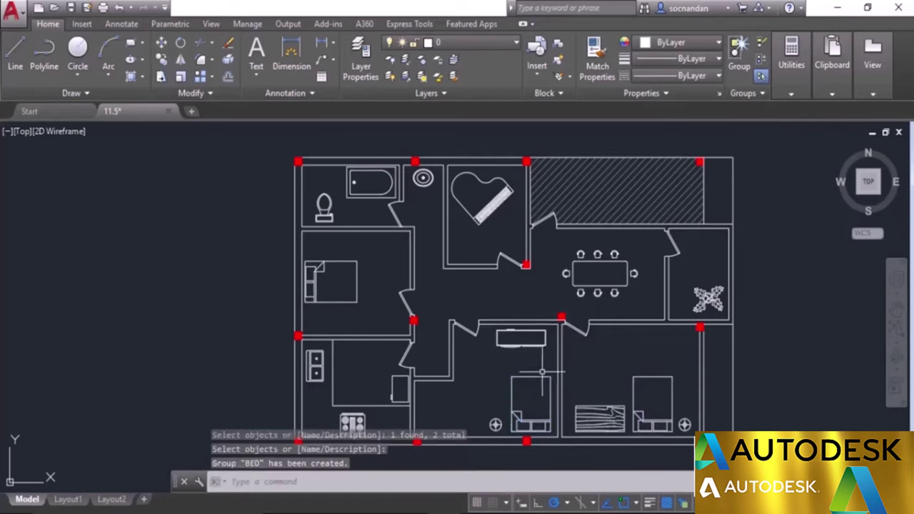
pyautogui.click(515, 386)
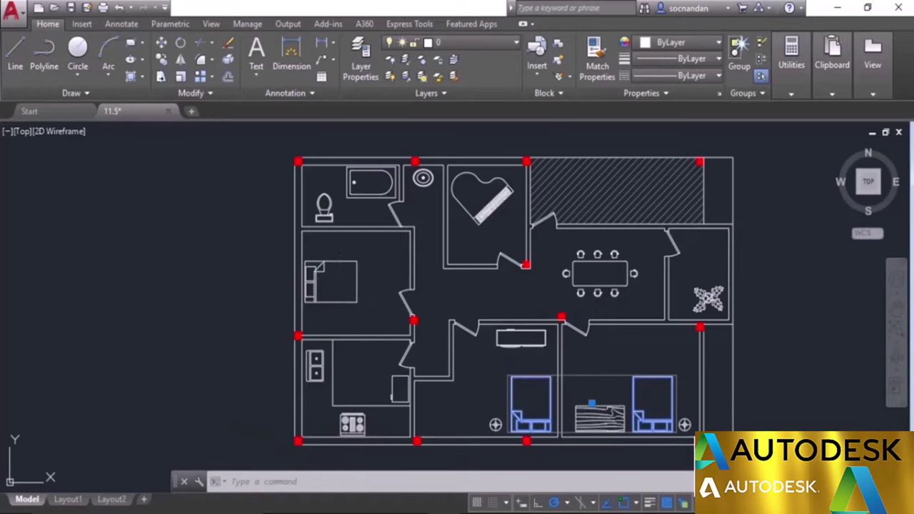
# - Use Group Edit to add the left bedroom's bed to the existing BED group
pyautogui.press('Escape')
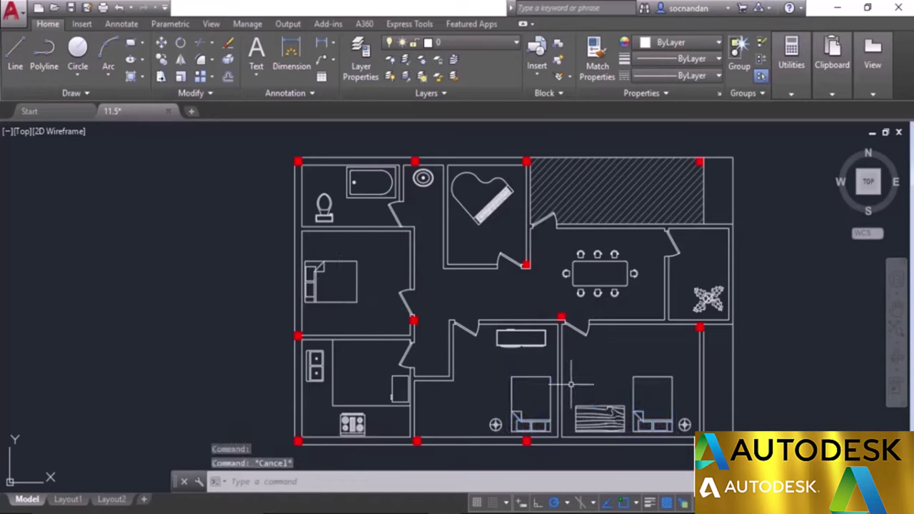
pyautogui.click(762, 65)
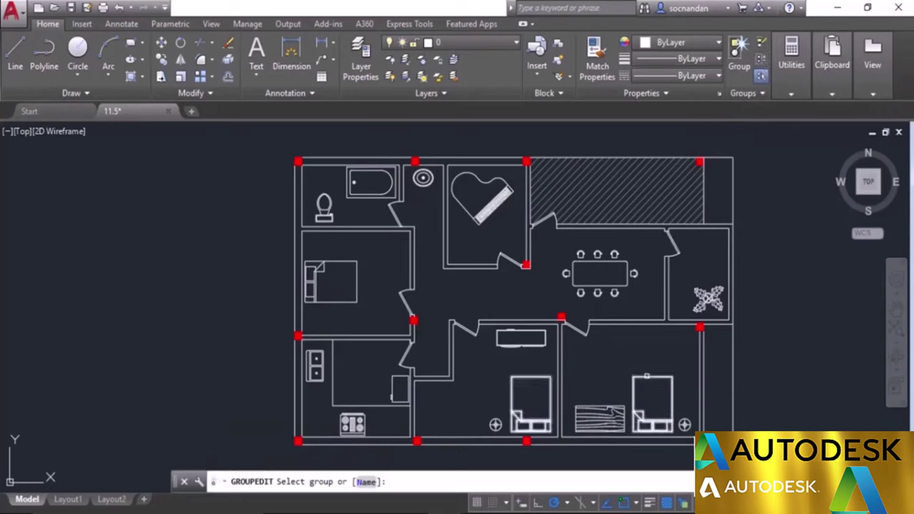
pyautogui.click(643, 386)
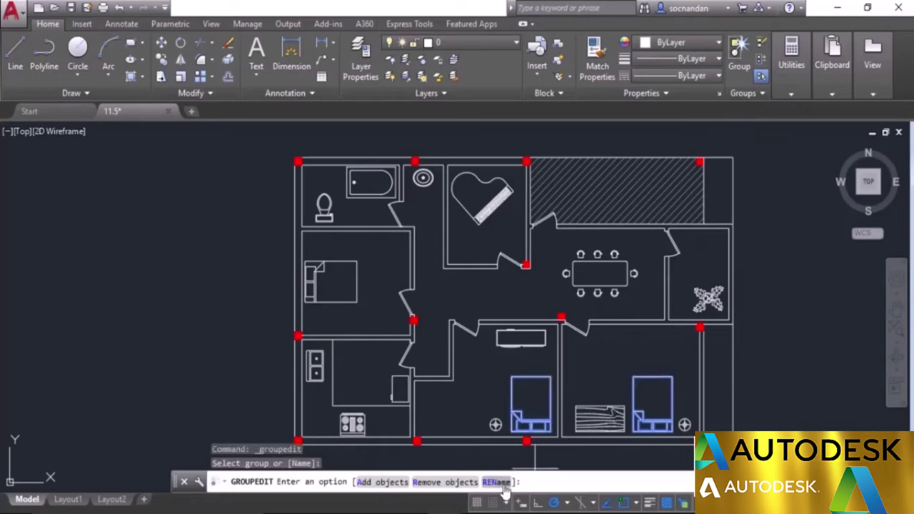
pyautogui.click(382, 482)
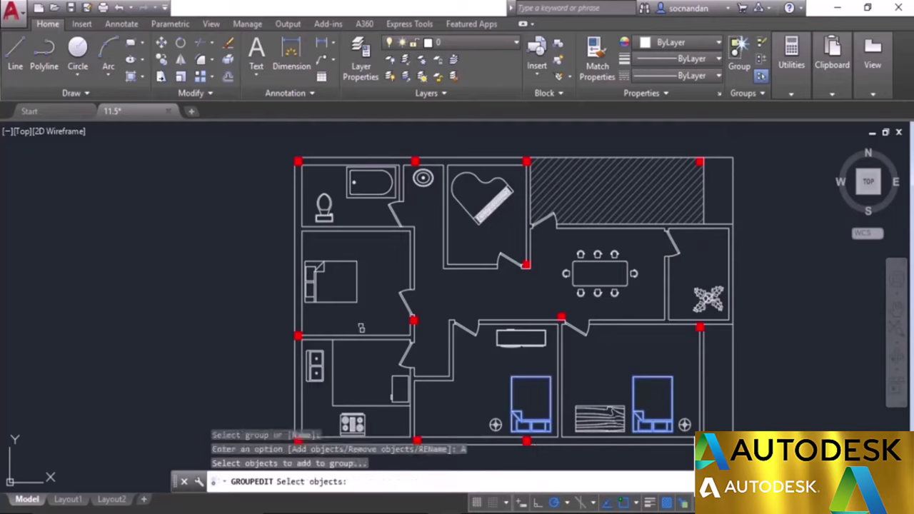
pyautogui.click(353, 266)
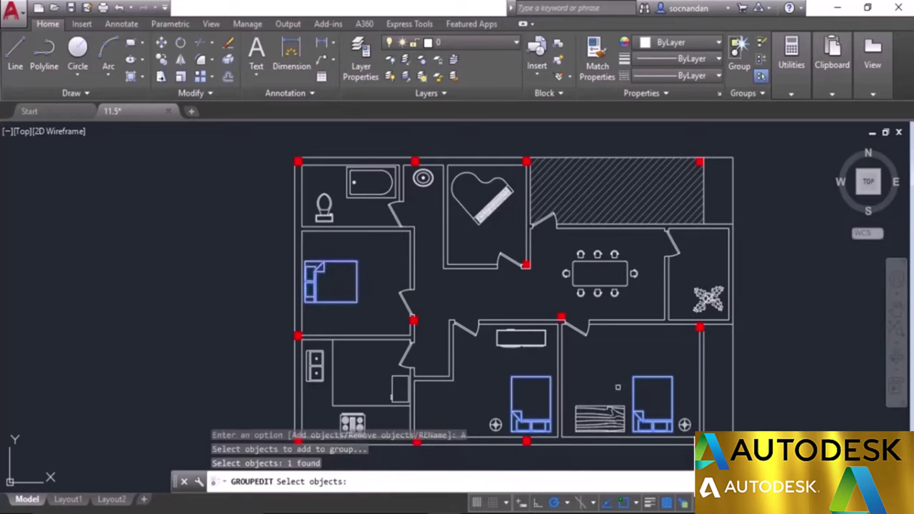
pyautogui.press('Return')
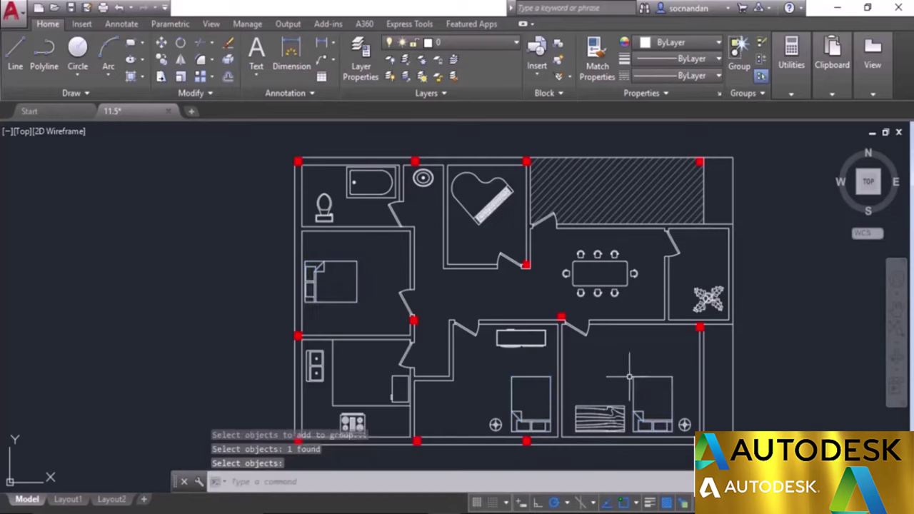
pyautogui.press('Return')
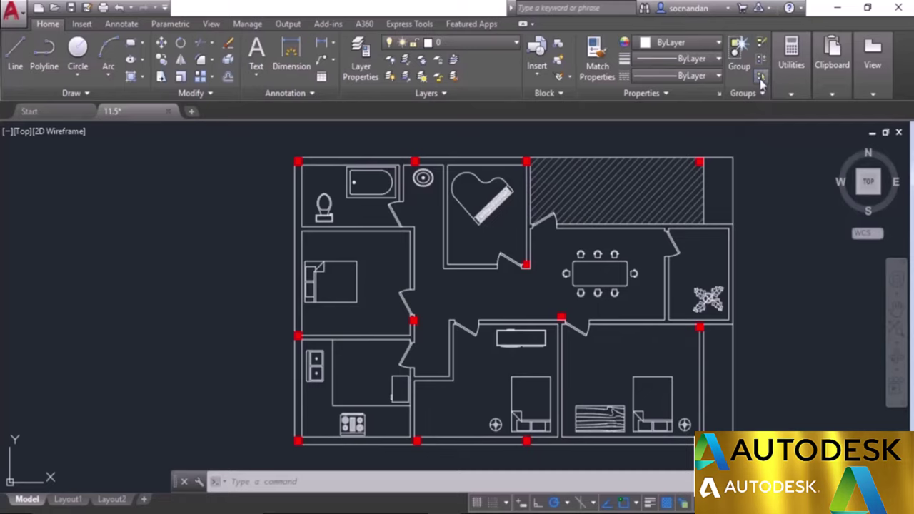
# - Pick the three beds one by one to confirm they select individually
pyautogui.click(669, 379)
pyautogui.click(543, 373)
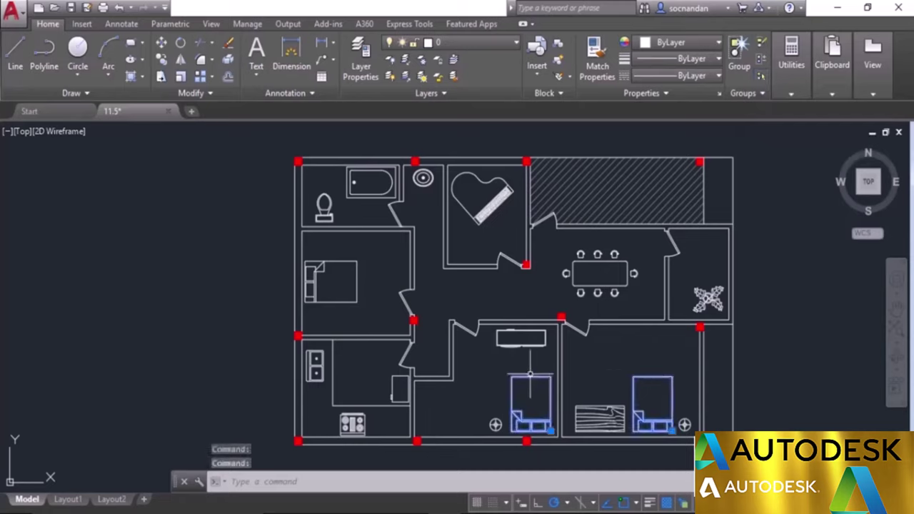
pyautogui.click(359, 285)
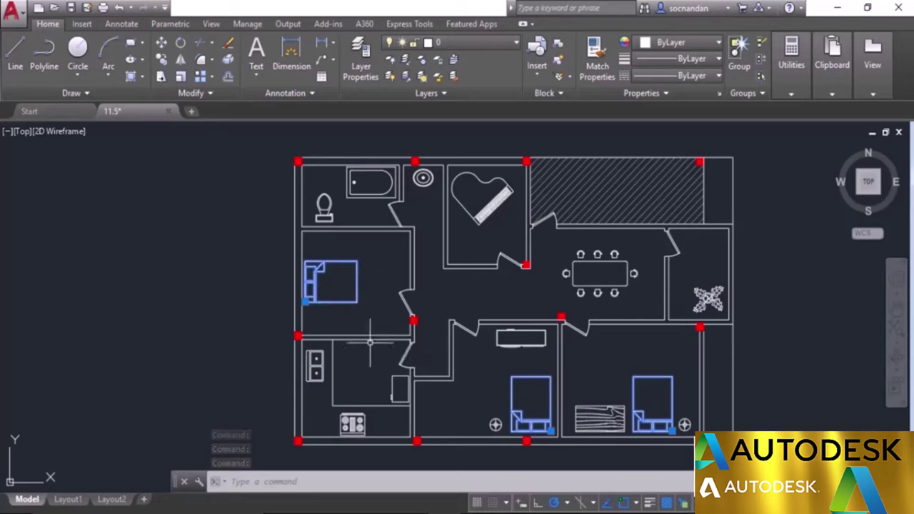
pyautogui.press('Escape')
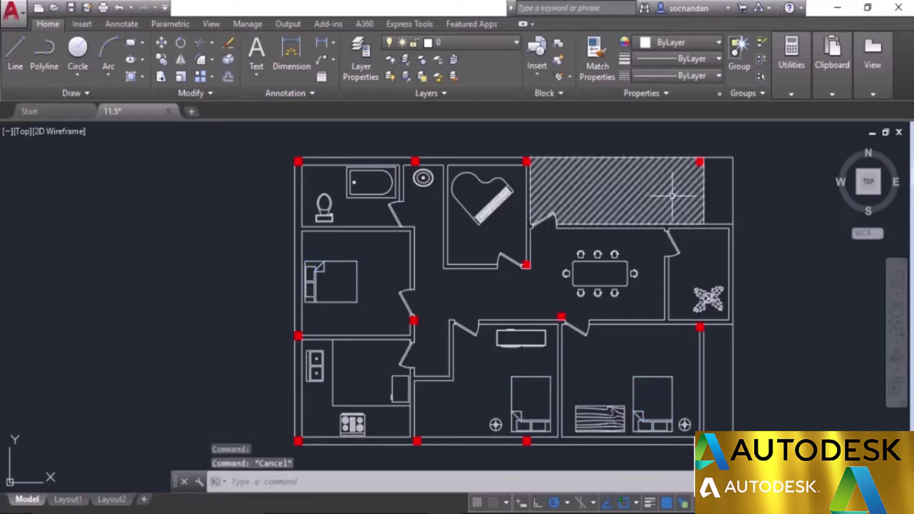
# - Turn on Group Selection and select the whole BED group by single pick and window
pyautogui.click(761, 75)
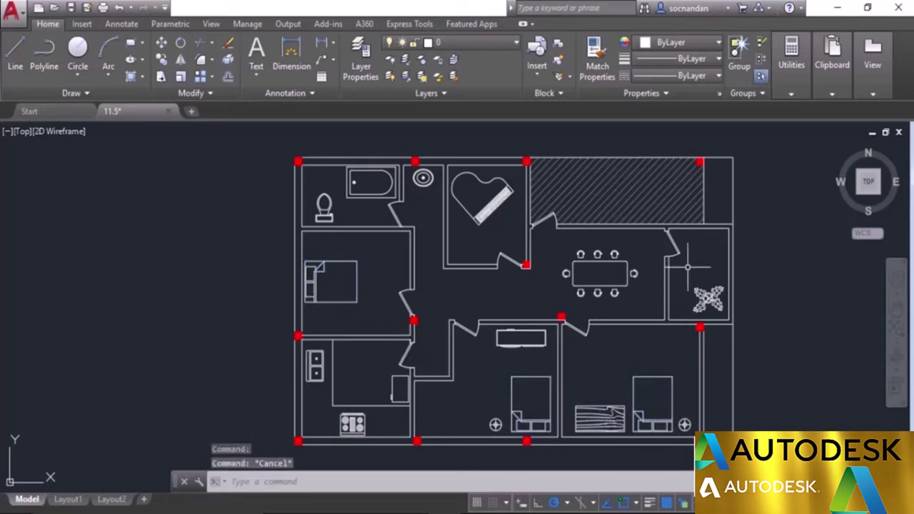
pyautogui.click(646, 389)
pyautogui.press('Escape')
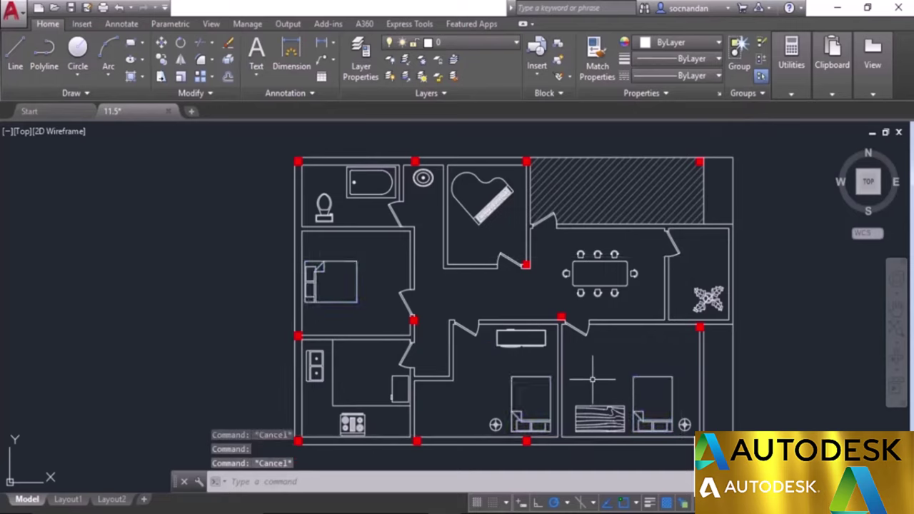
pyautogui.click(634, 386)
pyautogui.click(637, 386)
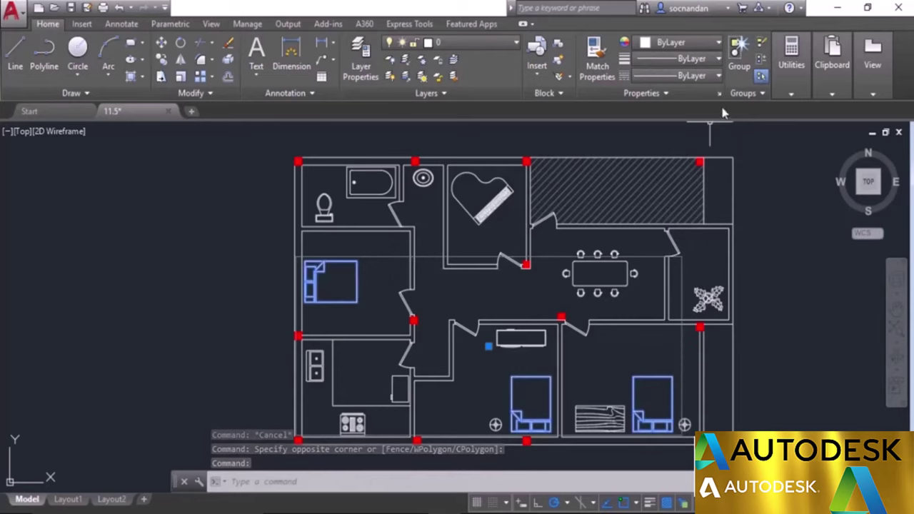
# - Toggle the Group Bounding Box display from the expanded Groups panel, nudging the plan view left
pyautogui.click(742, 91)
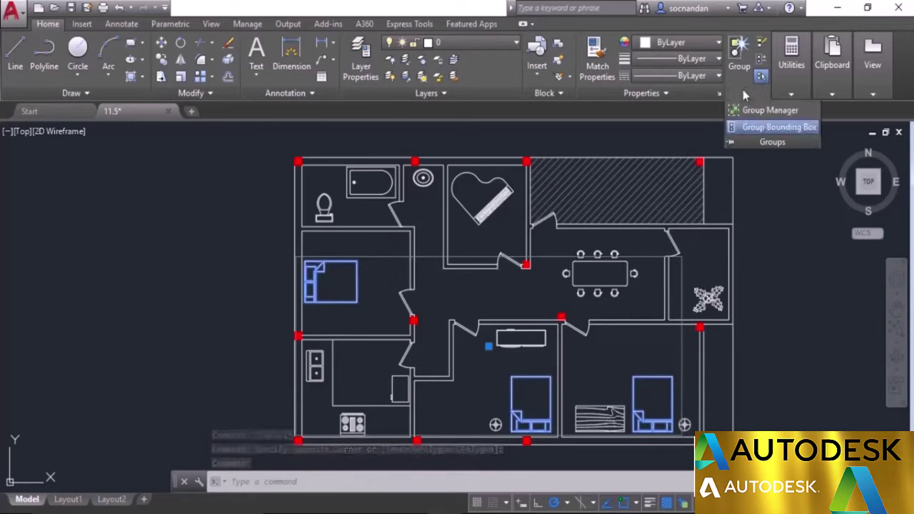
pyautogui.click(770, 129)
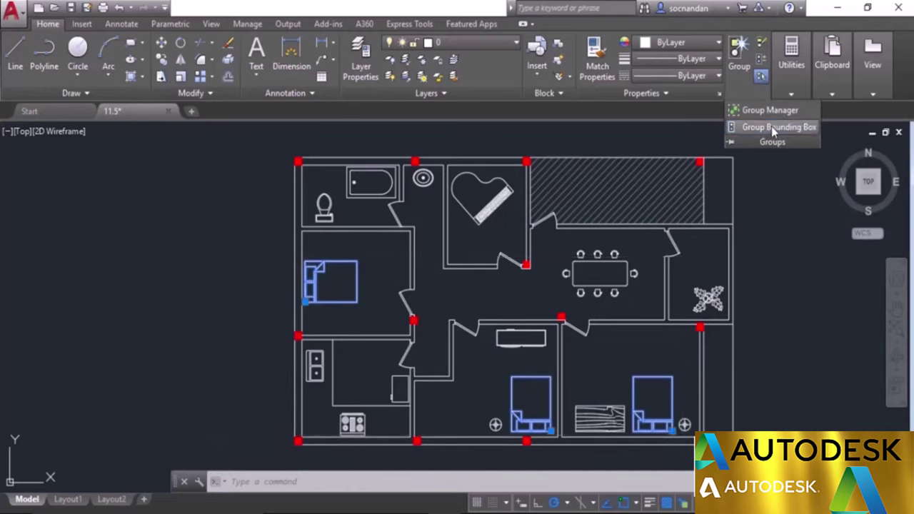
pyautogui.click(781, 131)
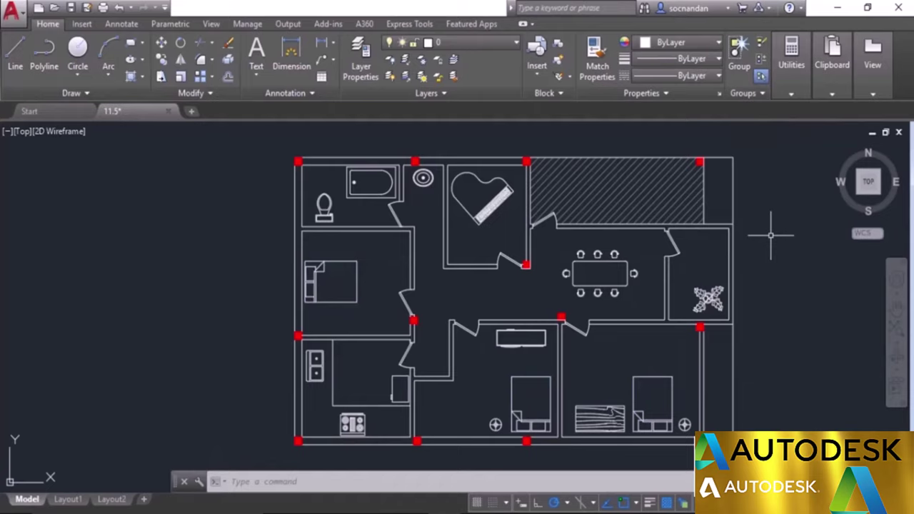
pyautogui.moveTo(771, 235); pyautogui.dragTo(753, 233, button='middle')
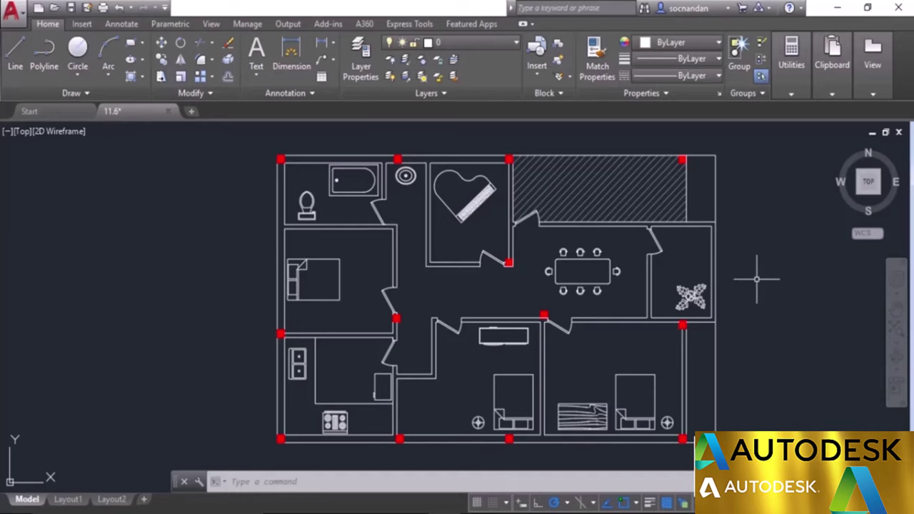
# - Open Group Manager and inspect the BED, KITCHEN, TOILET and *A1 groups in Object Grouping
pyautogui.click(749, 97)
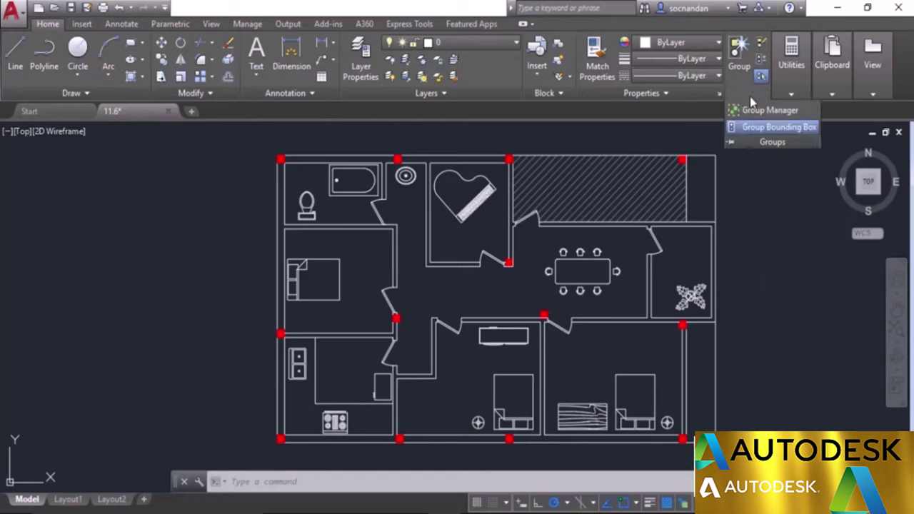
pyautogui.click(785, 112)
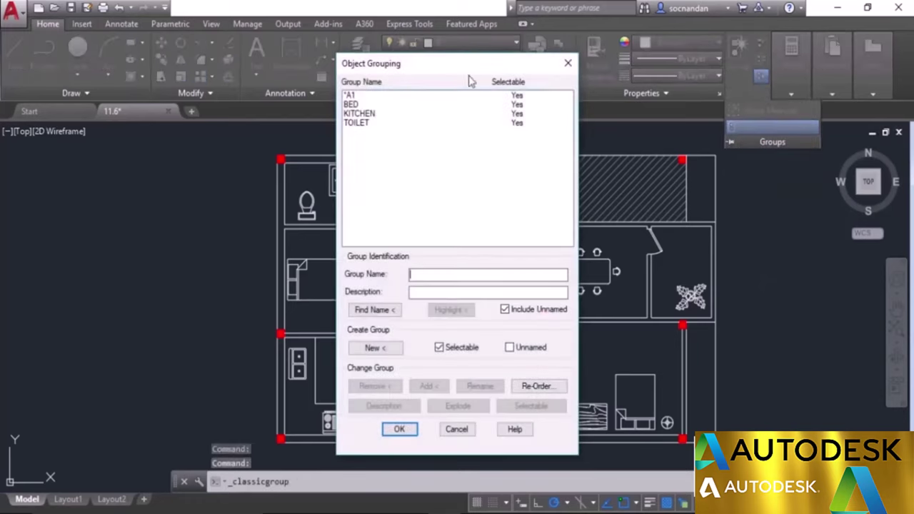
pyautogui.moveTo(440, 70); pyautogui.dragTo(583, 59)
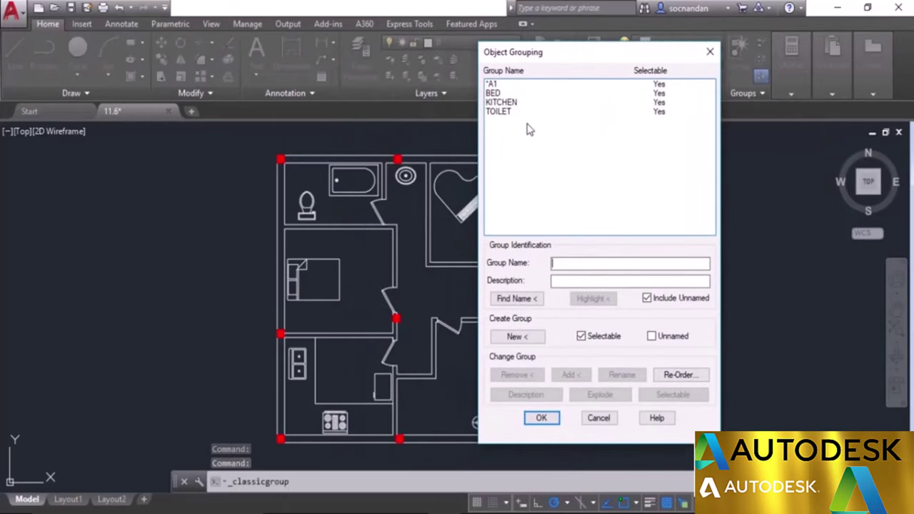
pyautogui.click(496, 94)
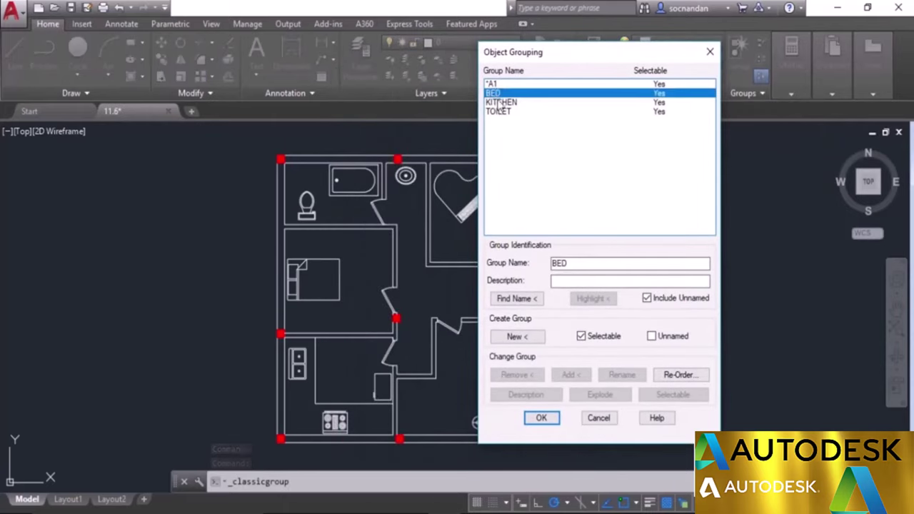
pyautogui.click(503, 103)
pyautogui.click(503, 112)
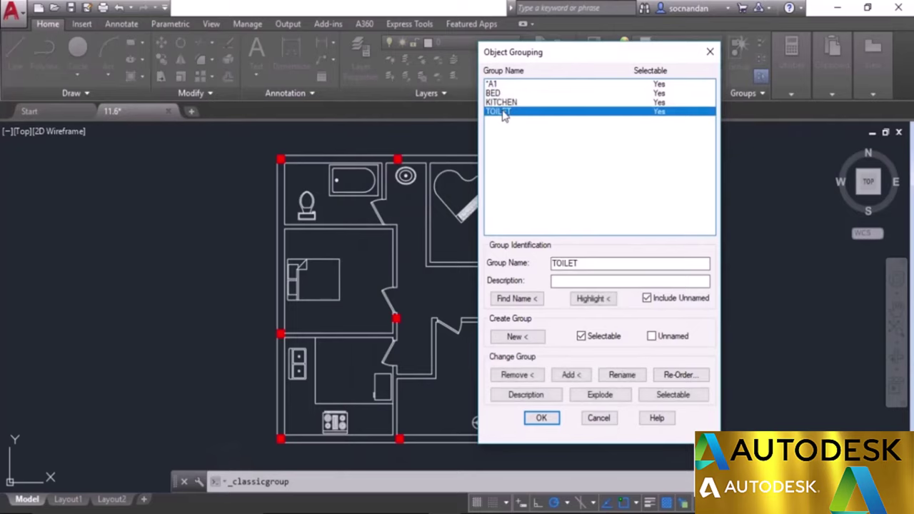
pyautogui.click(503, 85)
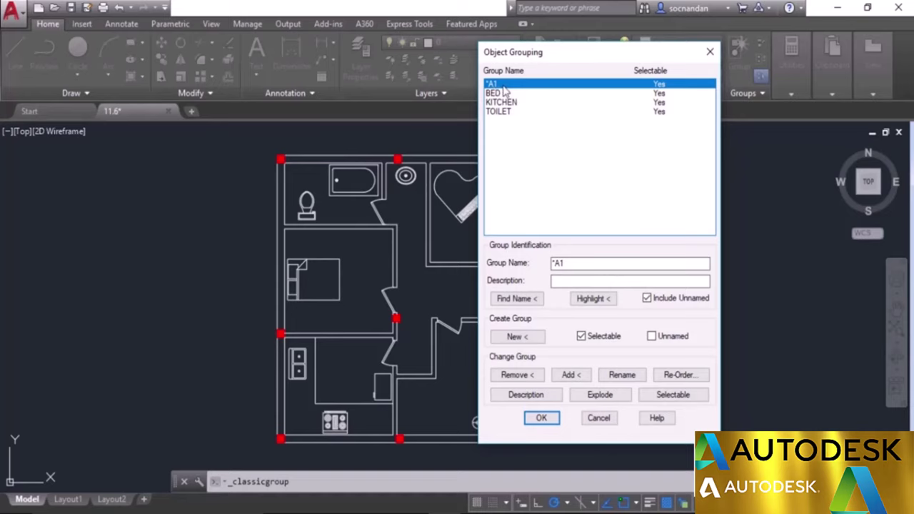
# - Show unnamed groups and rename the *A1 group to LivRoom
pyautogui.click(648, 300)
pyautogui.click(647, 300)
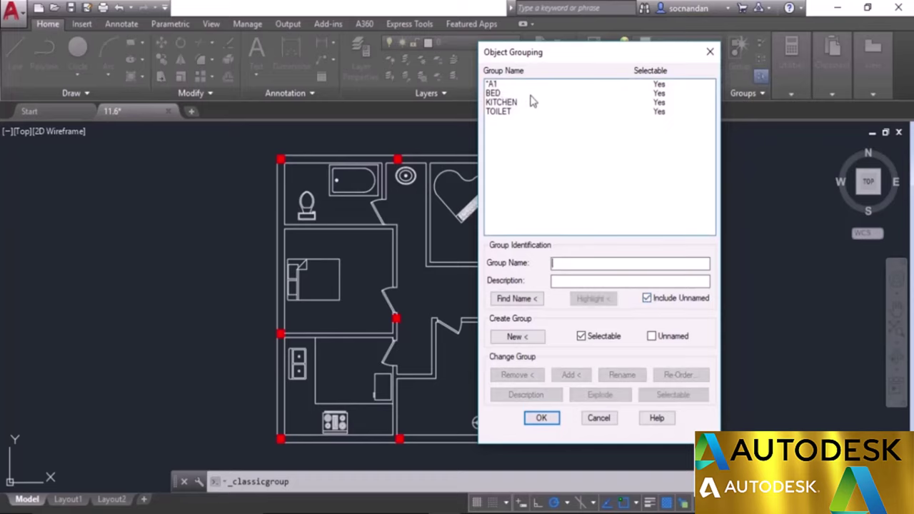
pyautogui.click(503, 86)
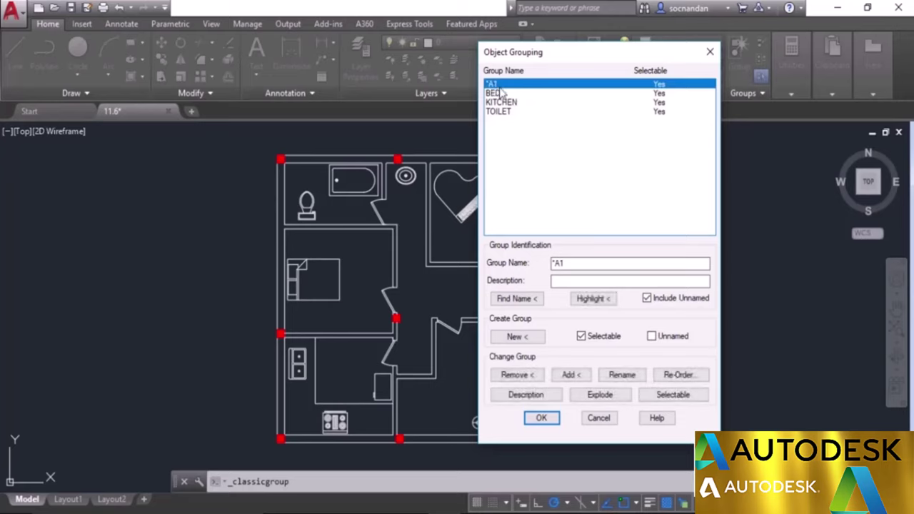
pyautogui.moveTo(569, 258); pyautogui.dragTo(542, 263)
pyautogui.write('LivRoom')
pyautogui.click(622, 375)
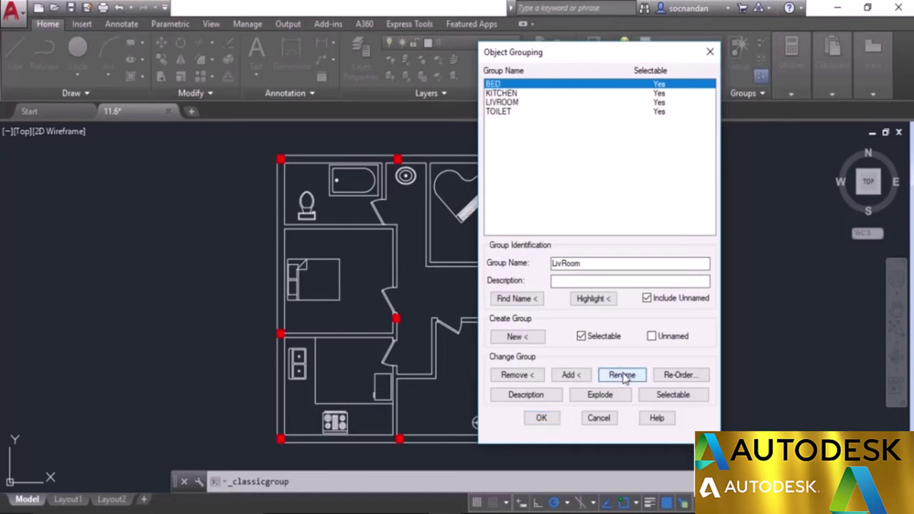
# - Select LIVROOM in the list and highlight the Group Name text for replacement
pyautogui.click(509, 103)
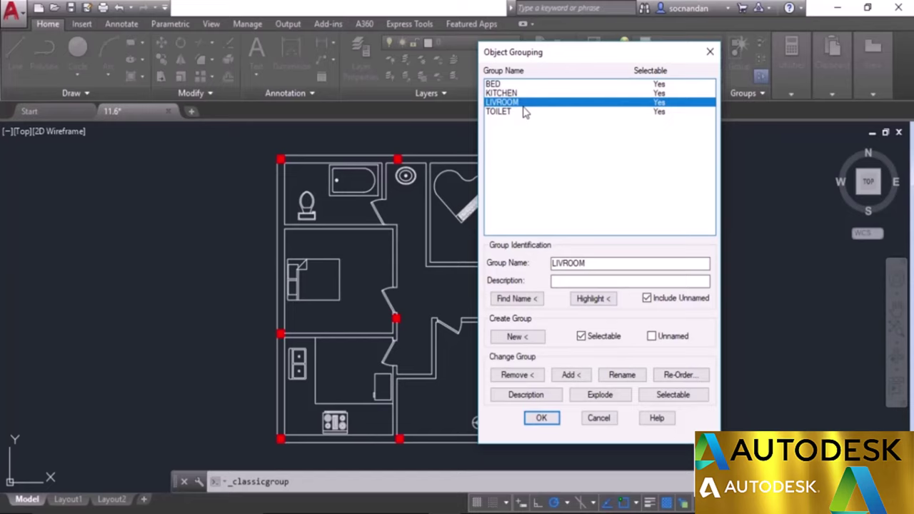
pyautogui.click(517, 338)
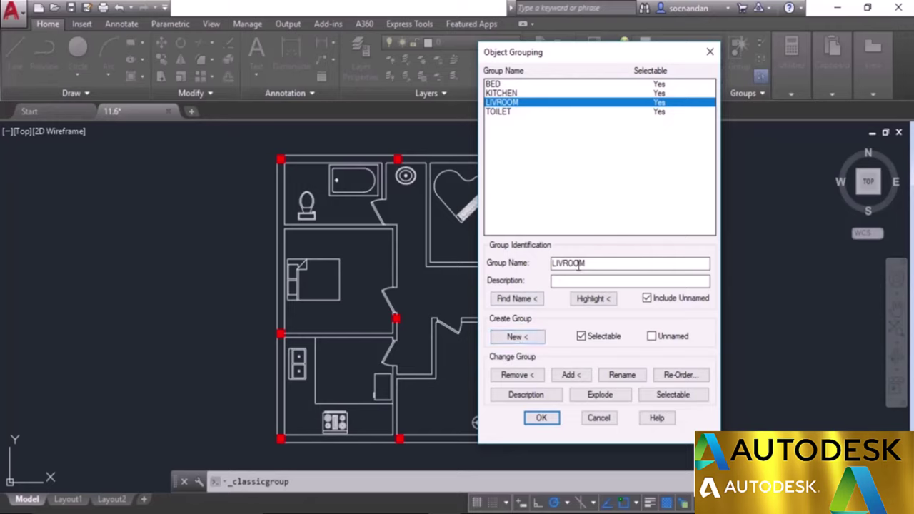
pyautogui.moveTo(590, 264); pyautogui.dragTo(542, 264)
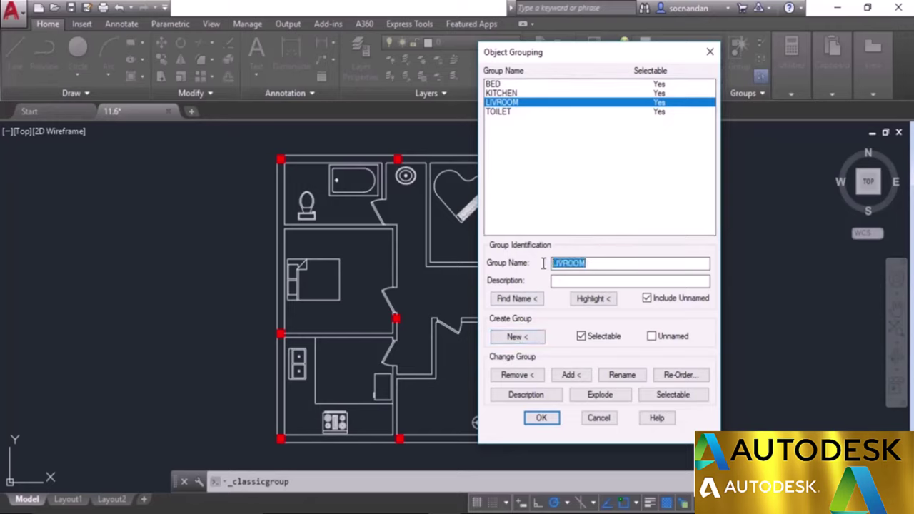
# - Create a new group named Door from the plan's eight door swings
pyautogui.write('Door')
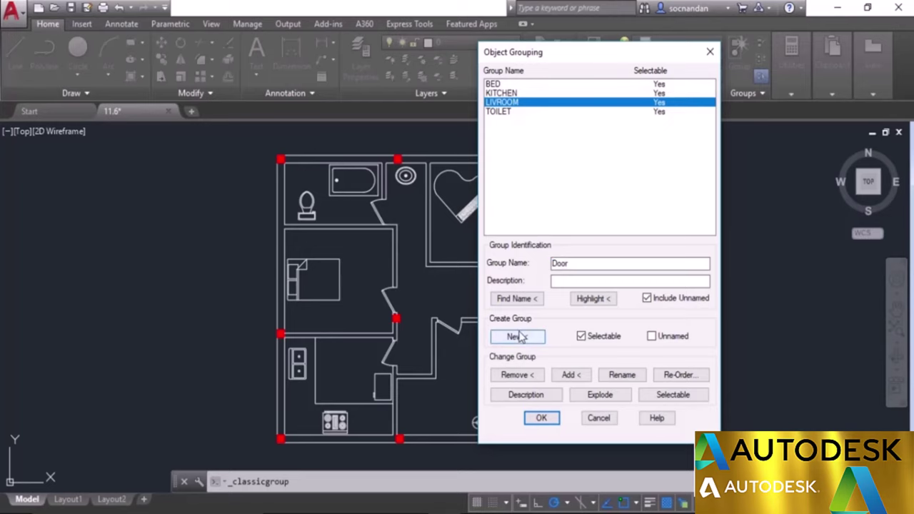
pyautogui.click(519, 337)
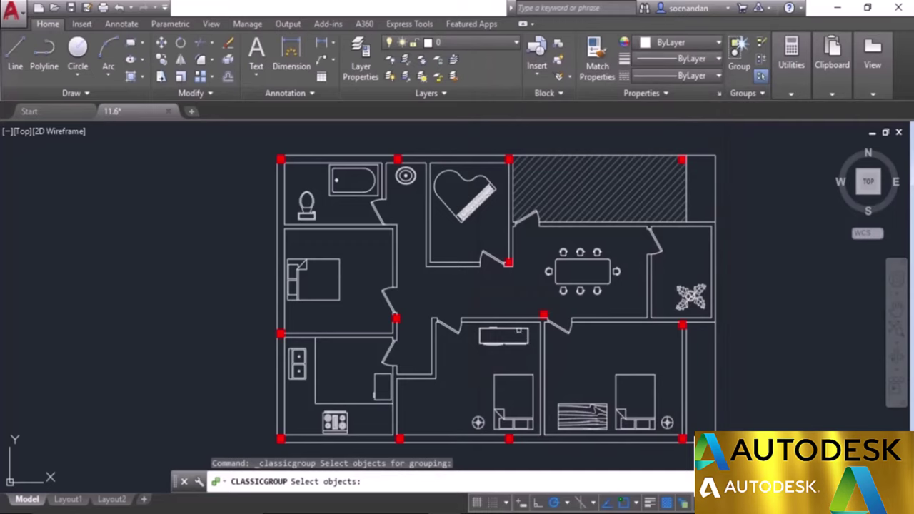
pyautogui.click(379, 210)
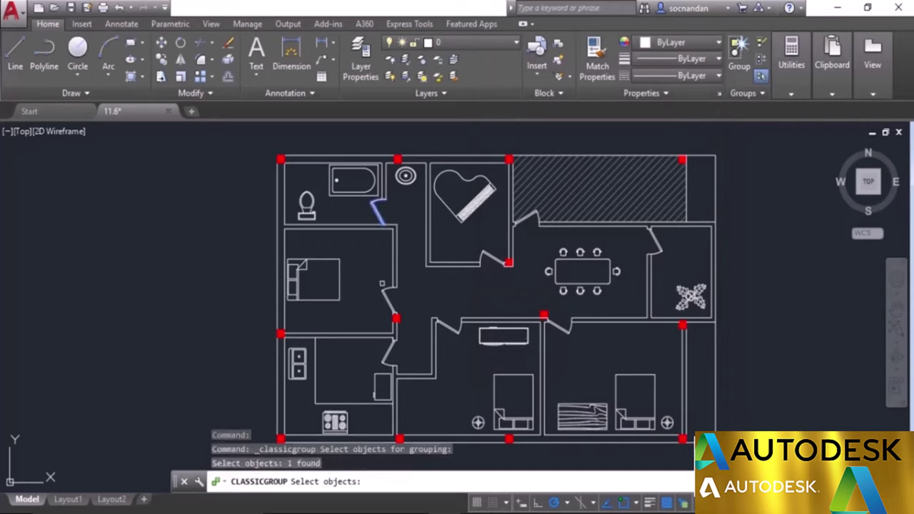
pyautogui.click(390, 295)
pyautogui.click(389, 353)
pyautogui.click(448, 327)
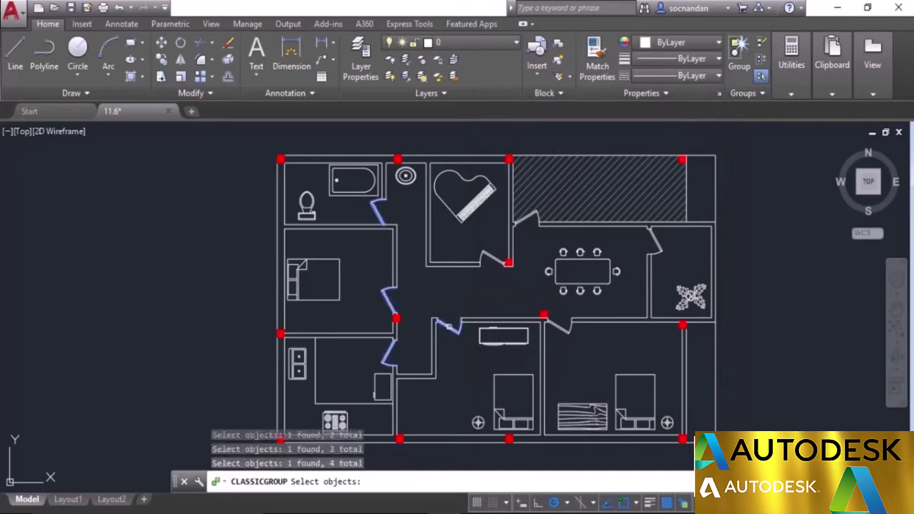
pyautogui.click(557, 325)
pyautogui.click(528, 220)
pyautogui.click(654, 237)
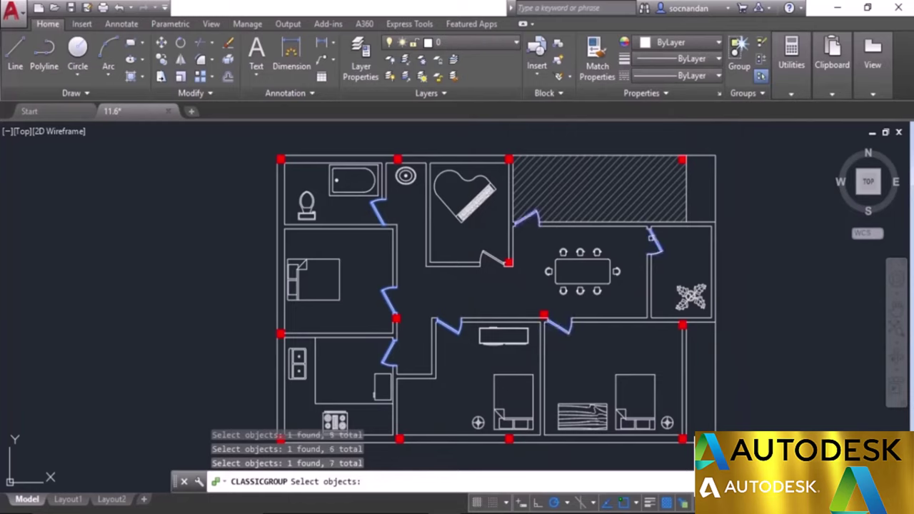
pyautogui.click(490, 264)
pyautogui.press('Return')
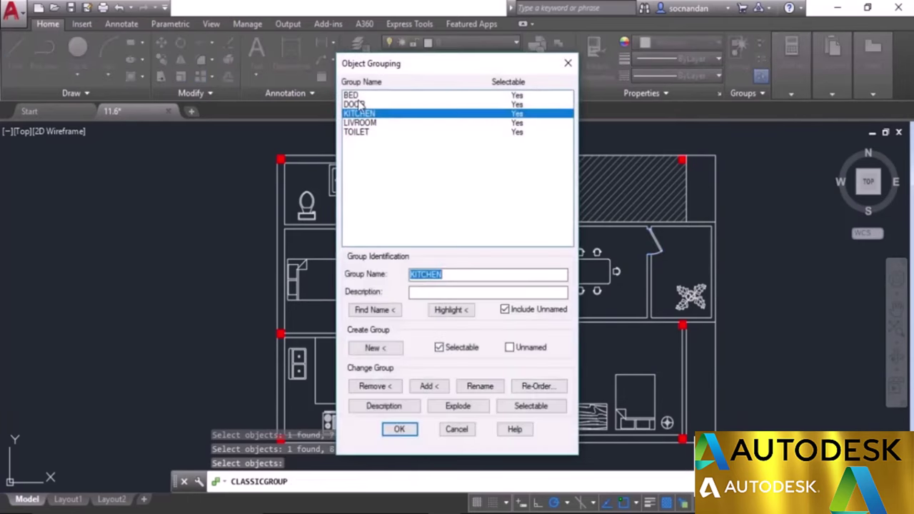
# - Set the BED group's Selectable option to No and close Object Grouping with OK
pyautogui.click(356, 105)
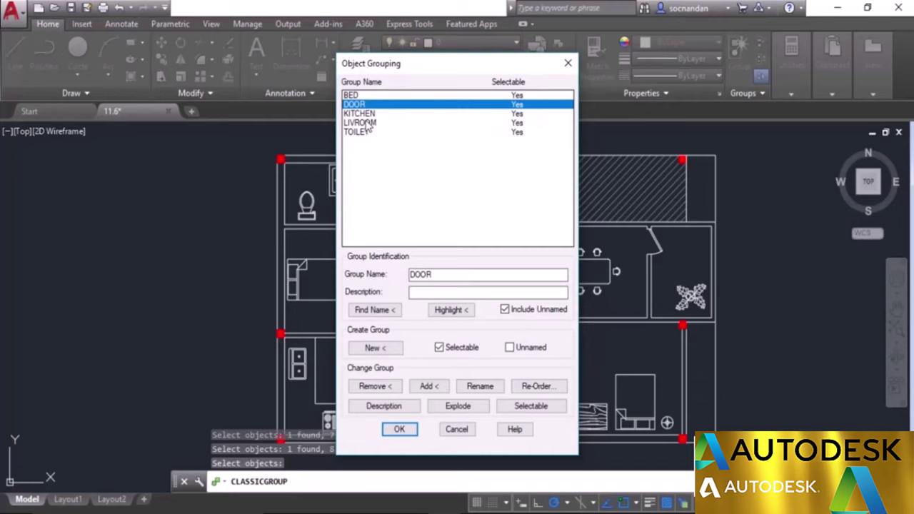
pyautogui.click(439, 97)
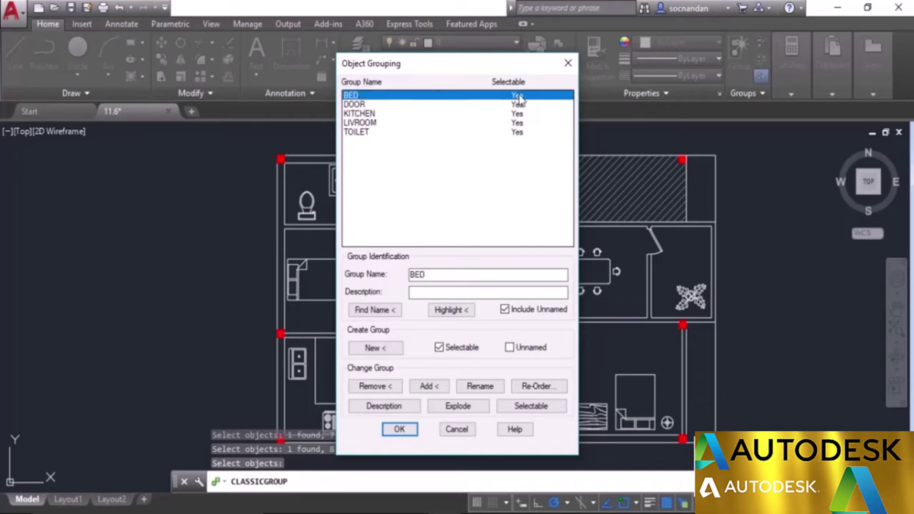
pyautogui.click(546, 408)
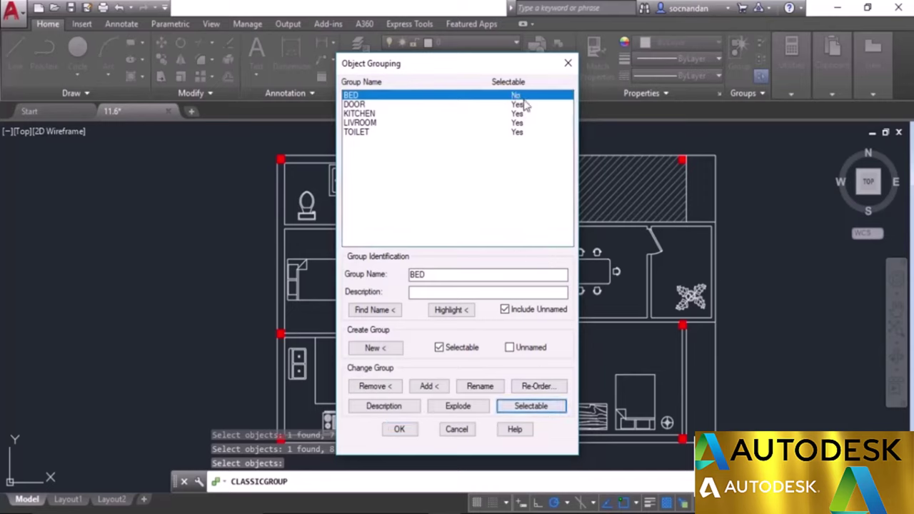
pyautogui.click(404, 431)
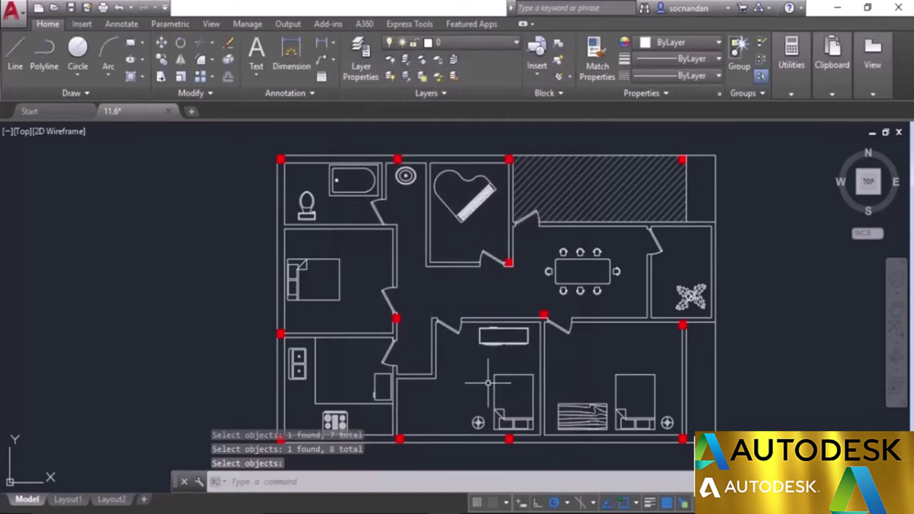
# - Toggle Group Selection and pick the beds to confirm they now select individually
pyautogui.press('Return')
pyautogui.click(494, 389)
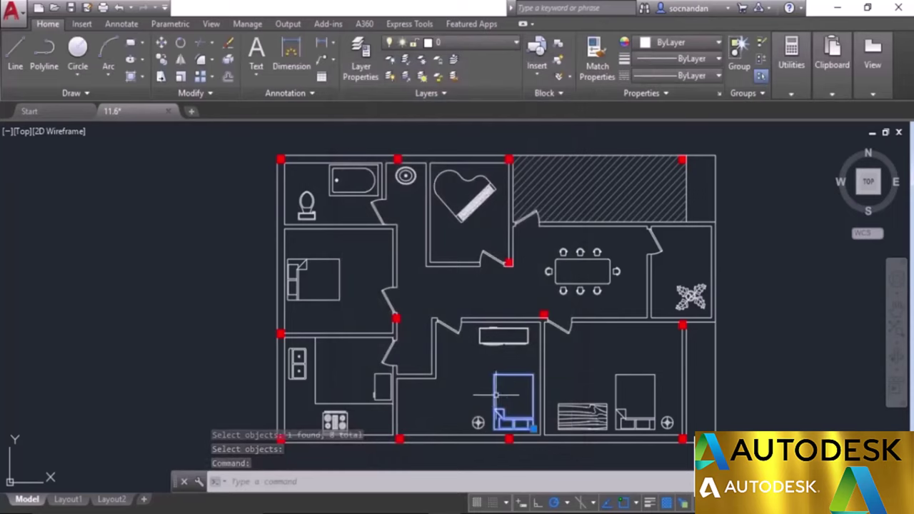
pyautogui.click(761, 77)
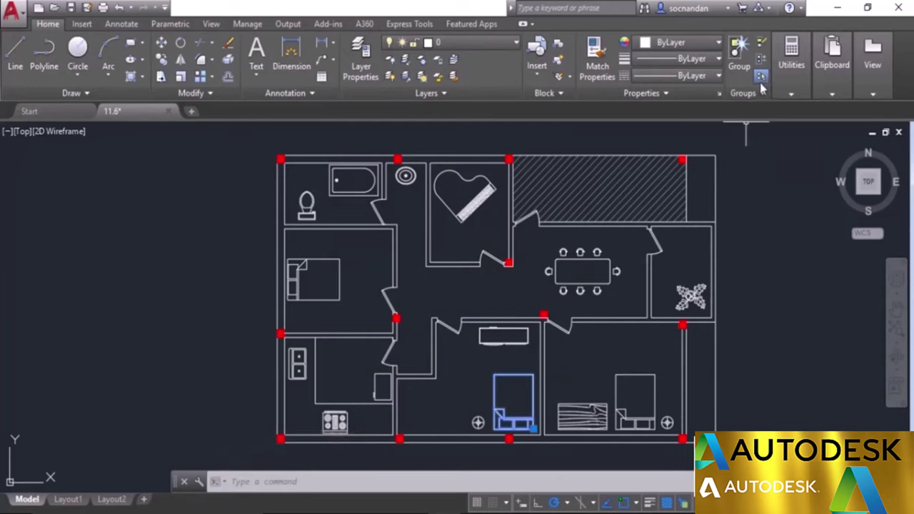
pyautogui.click(340, 277)
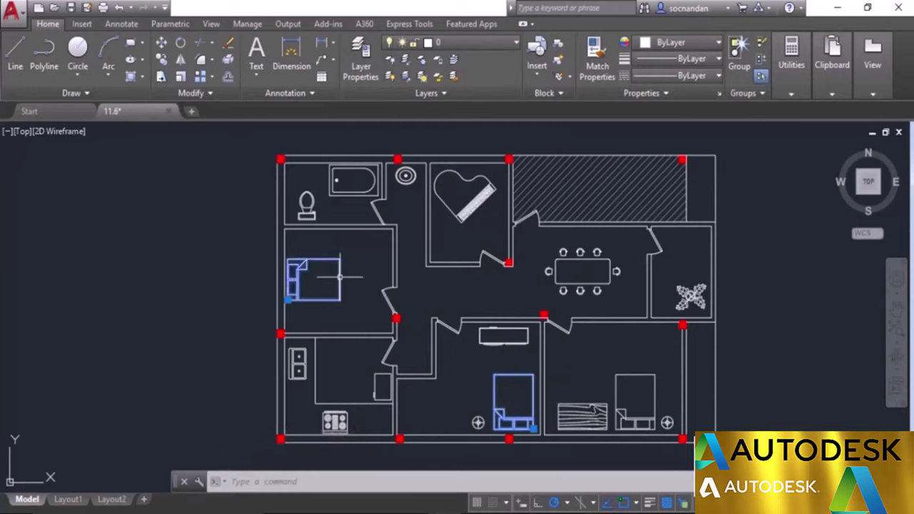
pyautogui.click(614, 390)
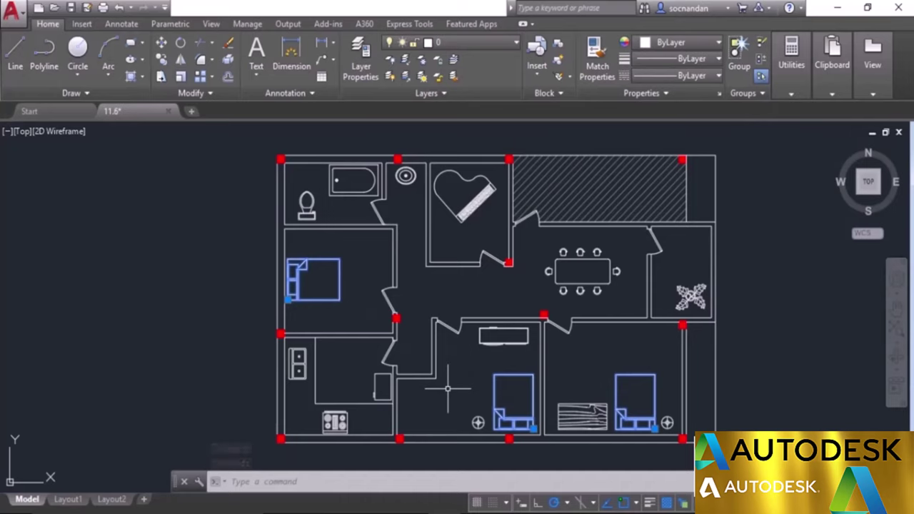
pyautogui.press('Escape')
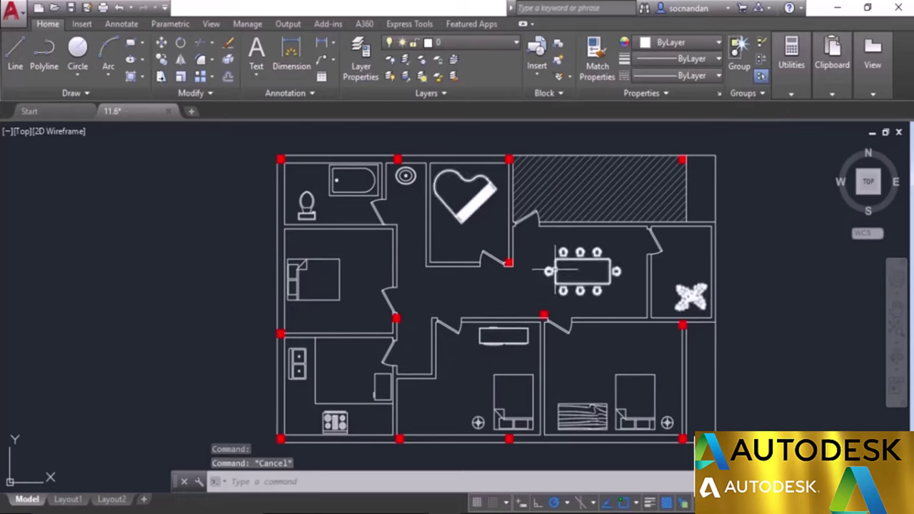
# - Check that the dining table still selects together with its grouped furniture
pyautogui.click(548, 270)
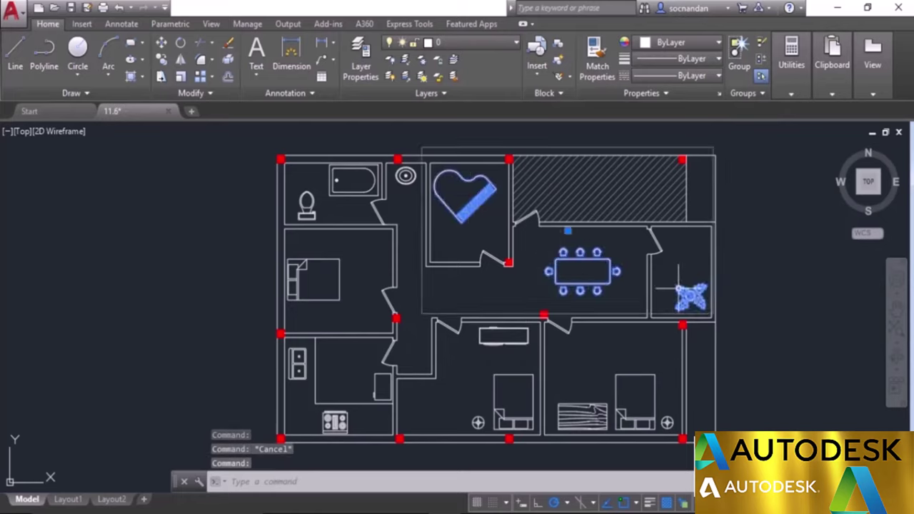
pyautogui.press('Escape')
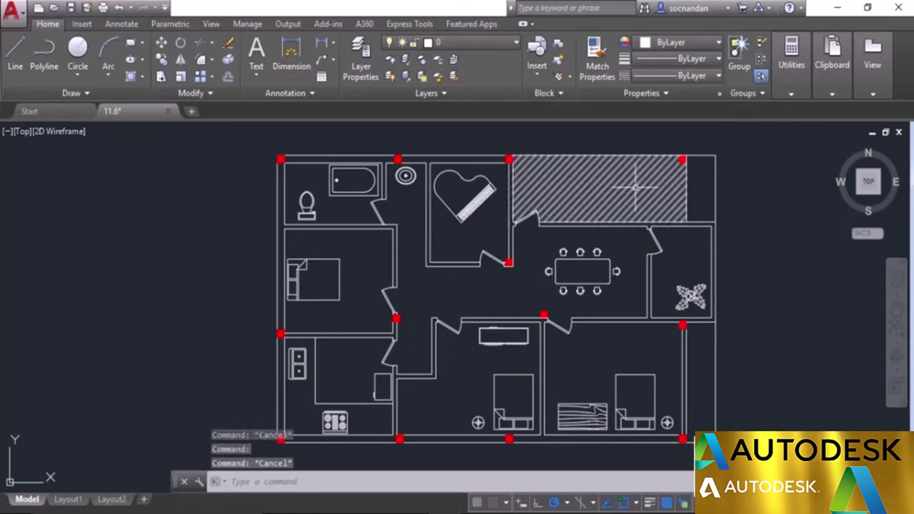
pyautogui.click(744, 94)
# - In Object Grouping, make the BED group selectable again and explode the LIVROOM group
pyautogui.click(745, 112)
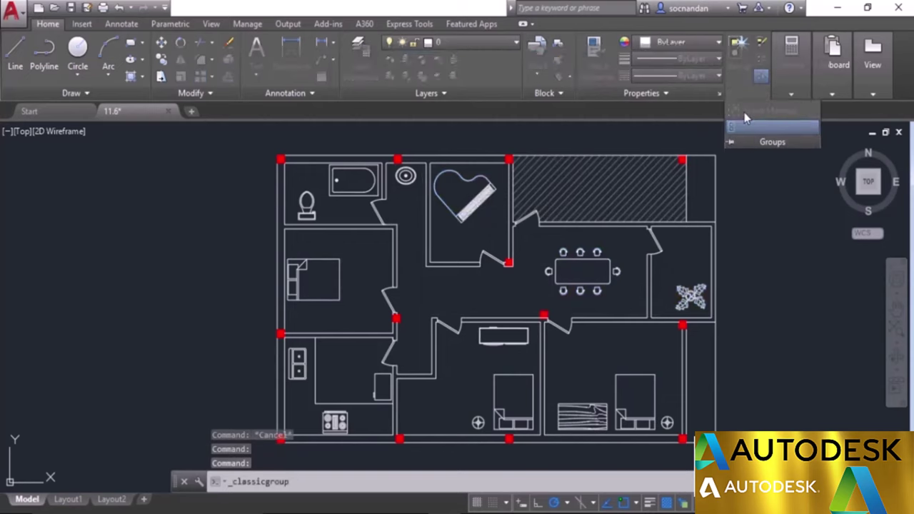
pyautogui.click(519, 100)
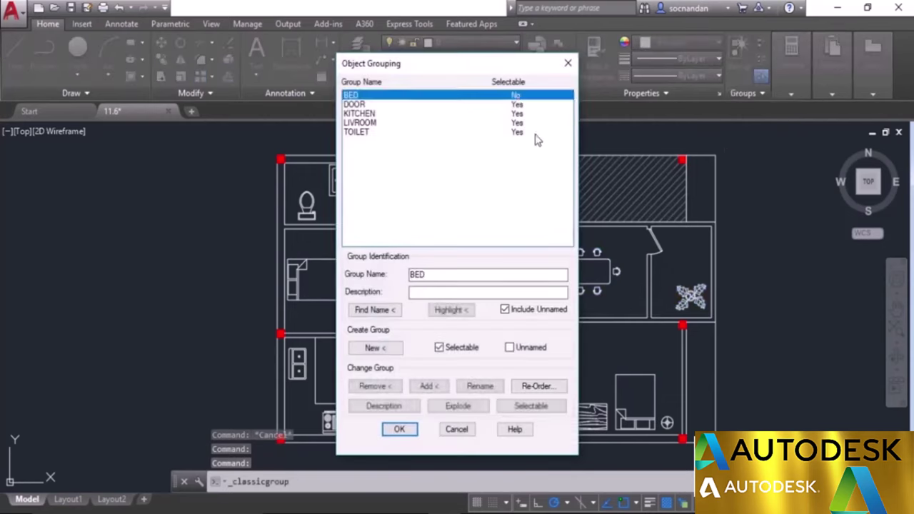
pyautogui.click(540, 411)
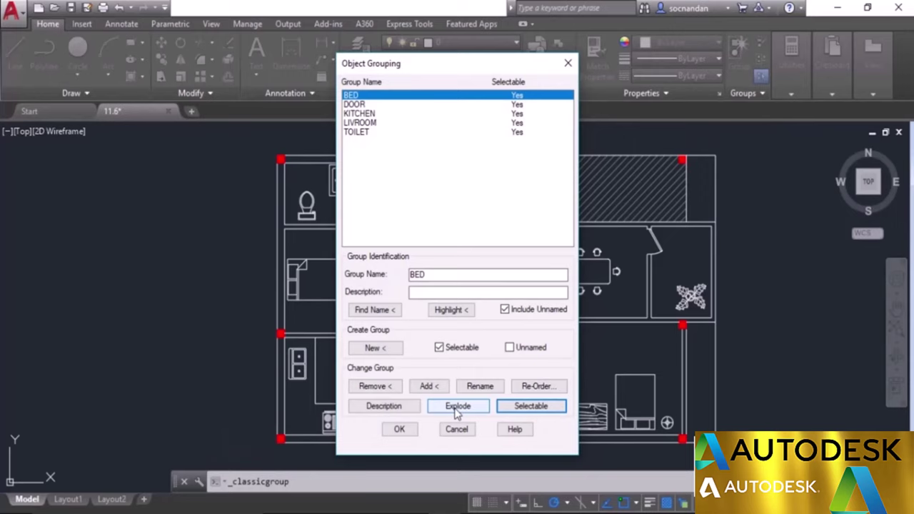
pyautogui.click(362, 124)
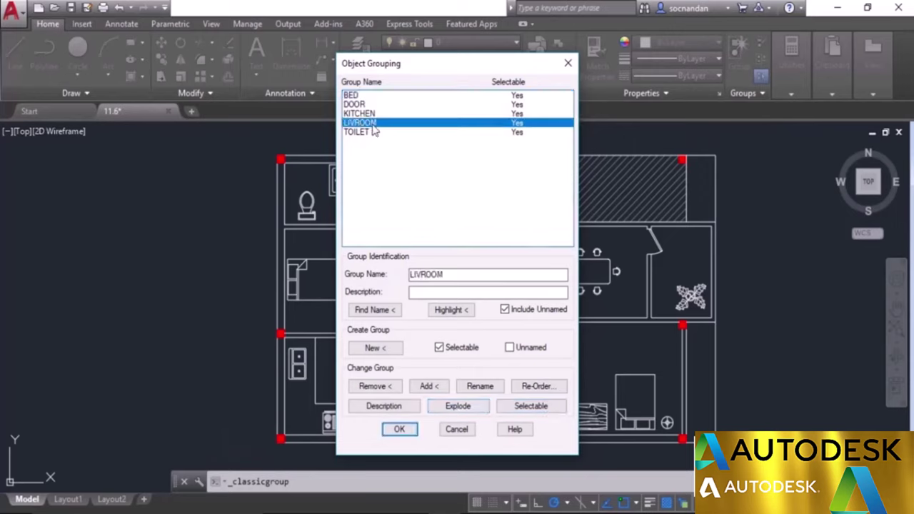
pyautogui.click(471, 406)
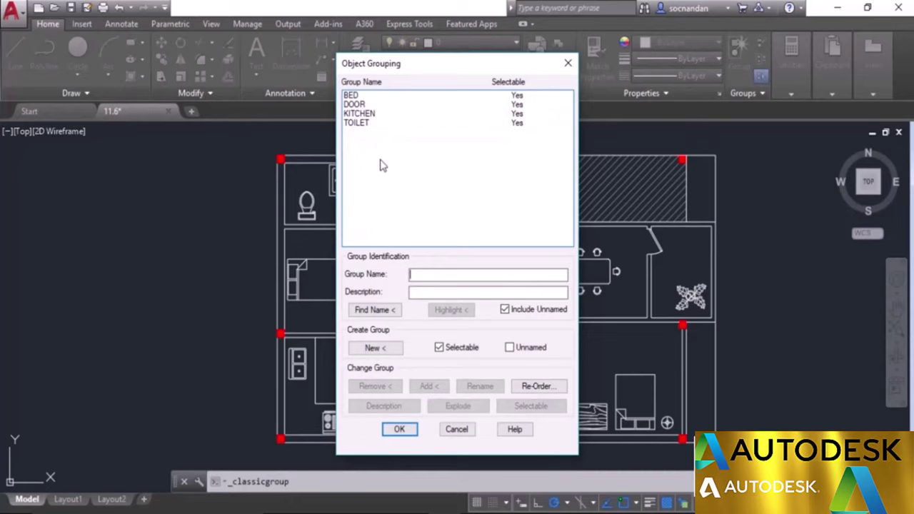
# - Add the kitchen counter and another kitchen fixture to the KITCHEN group
pyautogui.click(374, 113)
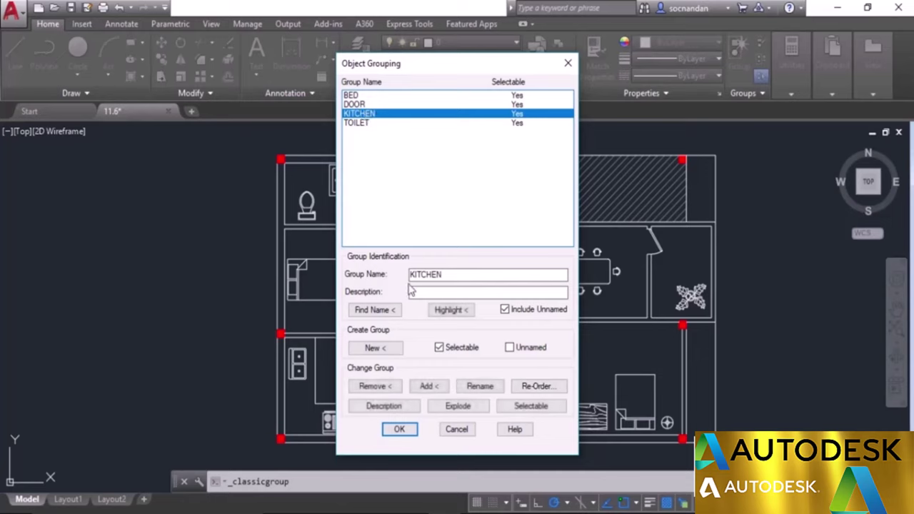
pyautogui.click(427, 387)
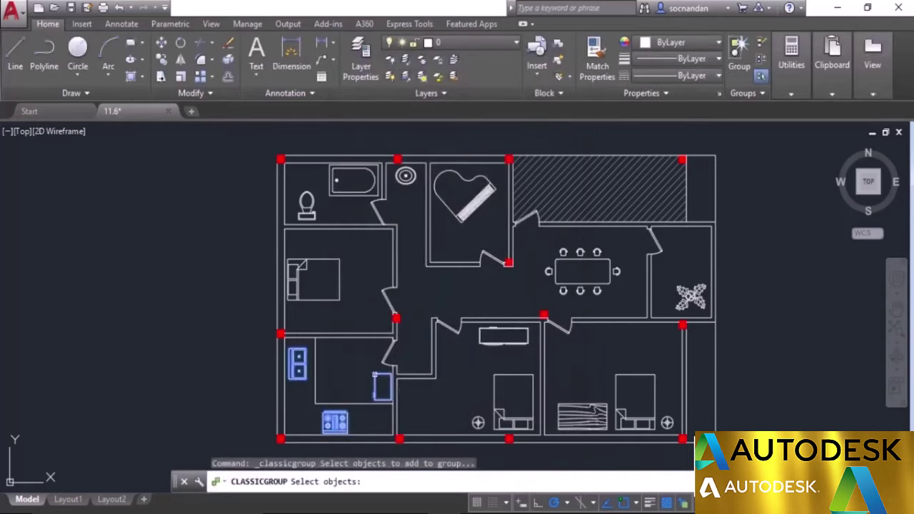
pyautogui.click(321, 404)
pyautogui.click(315, 381)
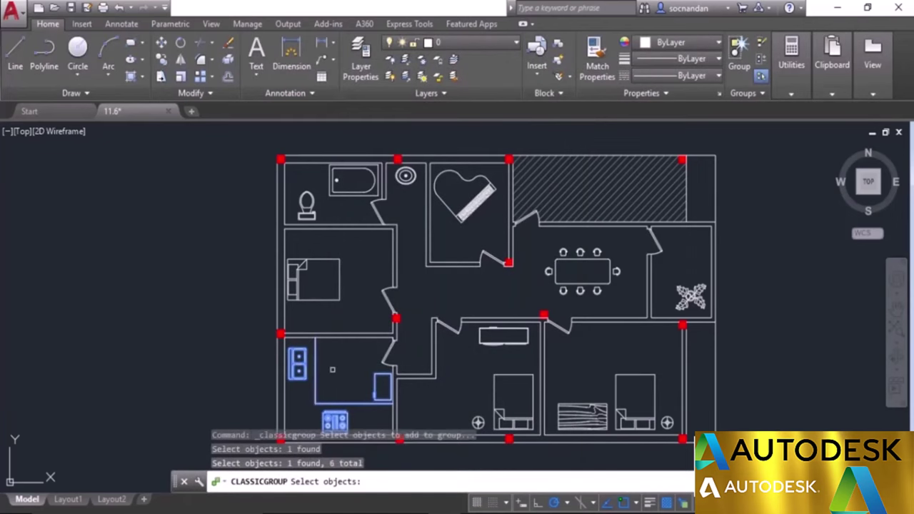
pyautogui.press('Return')
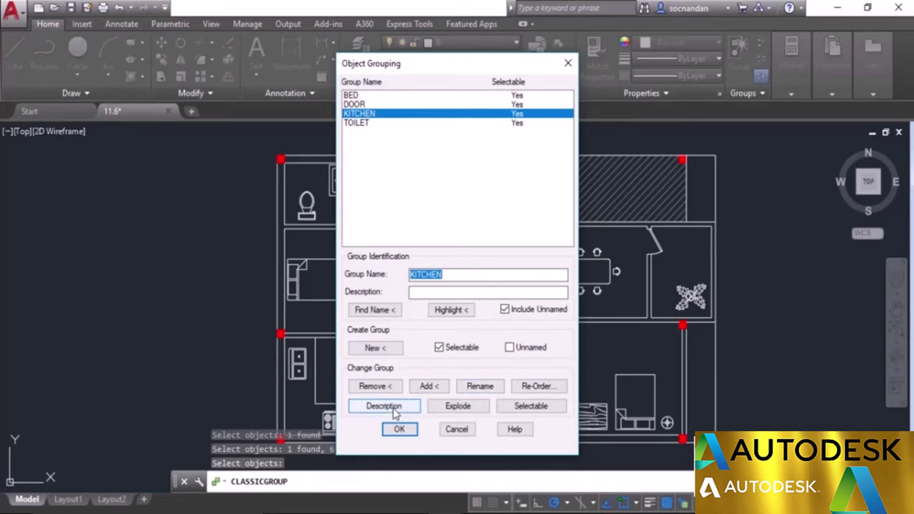
# - Confirm the Object Grouping dialog to keep the KITCHEN group
pyautogui.click(411, 430)
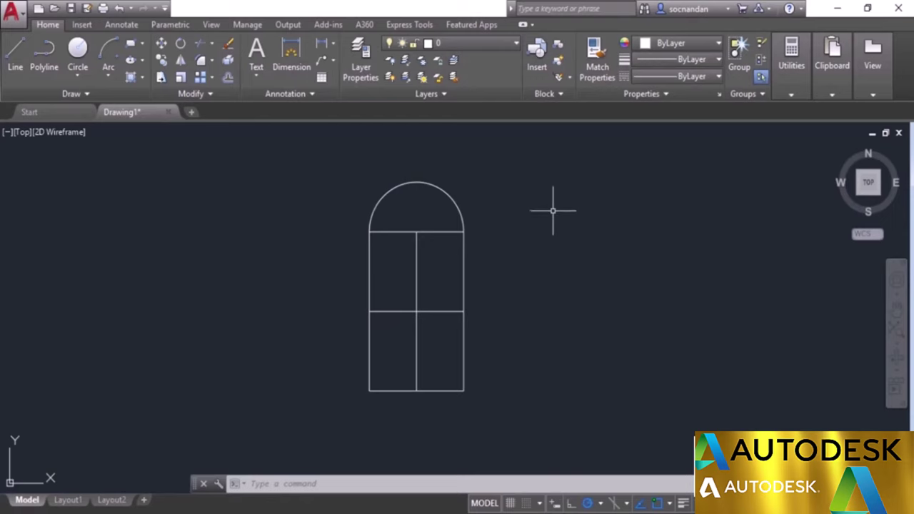
# - Create block 'Test Block' from the four window parts, based at the bottom-left corner
pyautogui.click(560, 46)
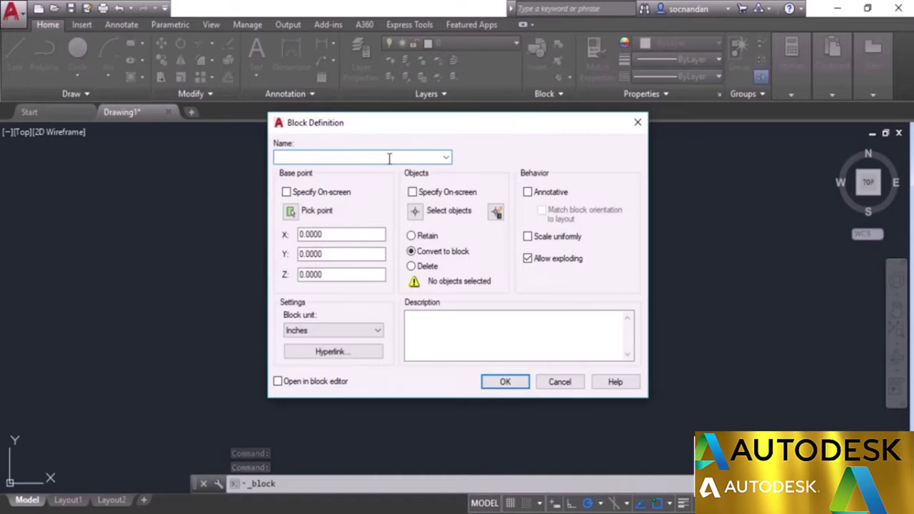
pyautogui.write('Test Block')
pyautogui.click(290, 211)
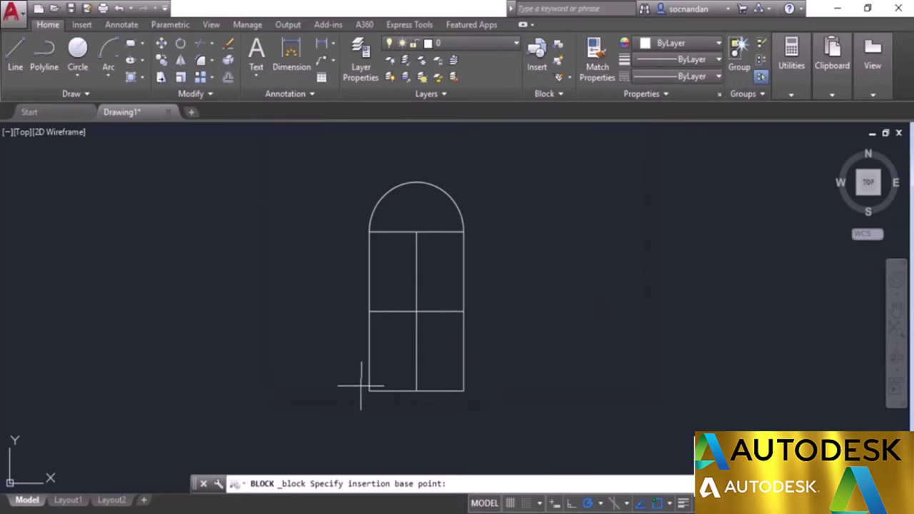
pyautogui.click(369, 391)
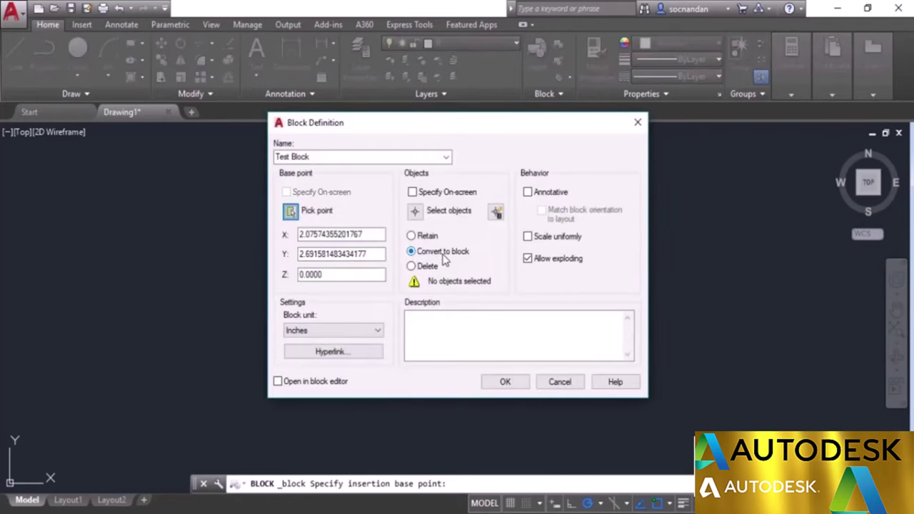
pyautogui.click(417, 214)
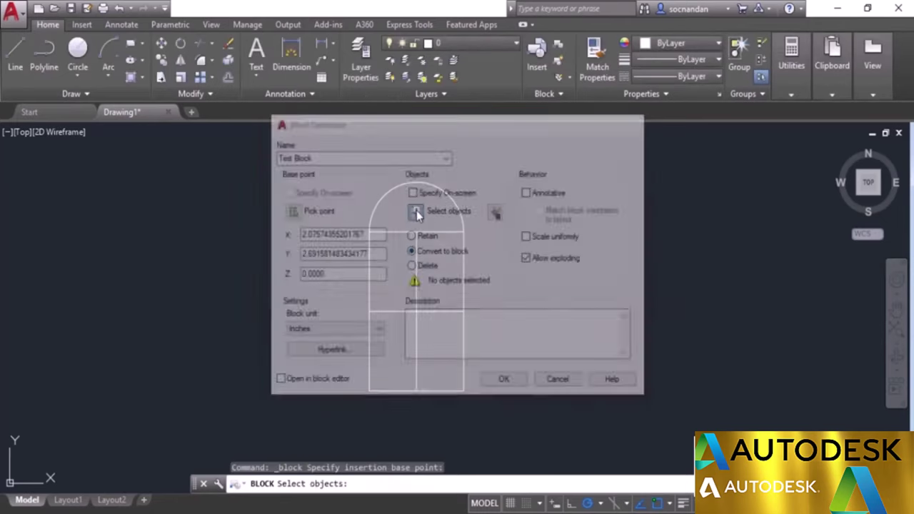
pyautogui.click(493, 404)
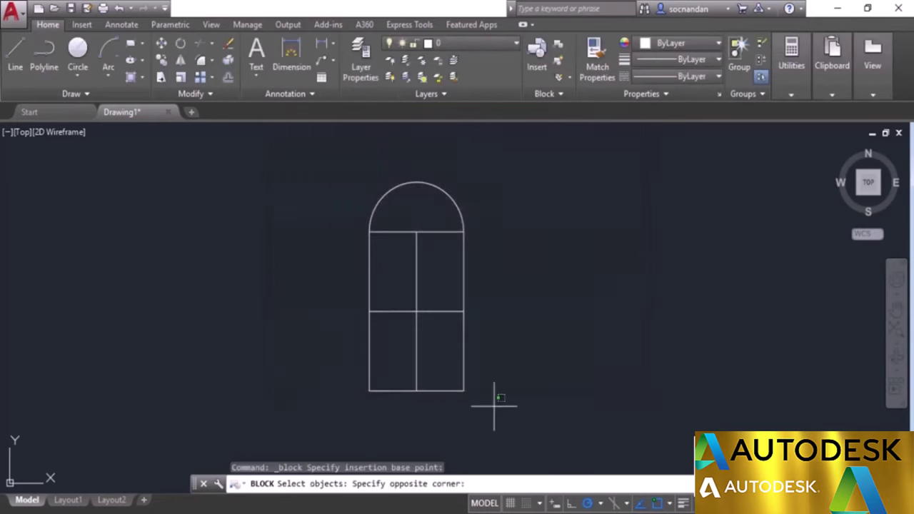
pyautogui.click(365, 177)
pyautogui.press('Return')
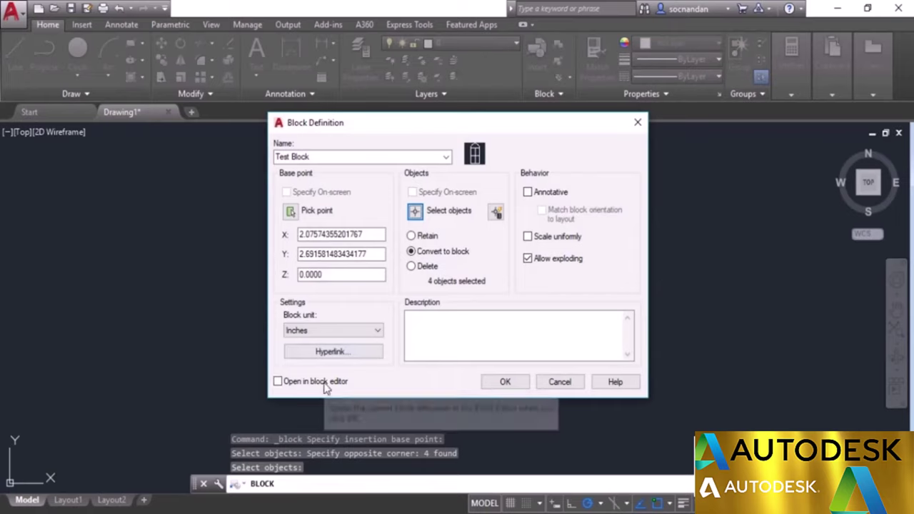
pyautogui.click(505, 382)
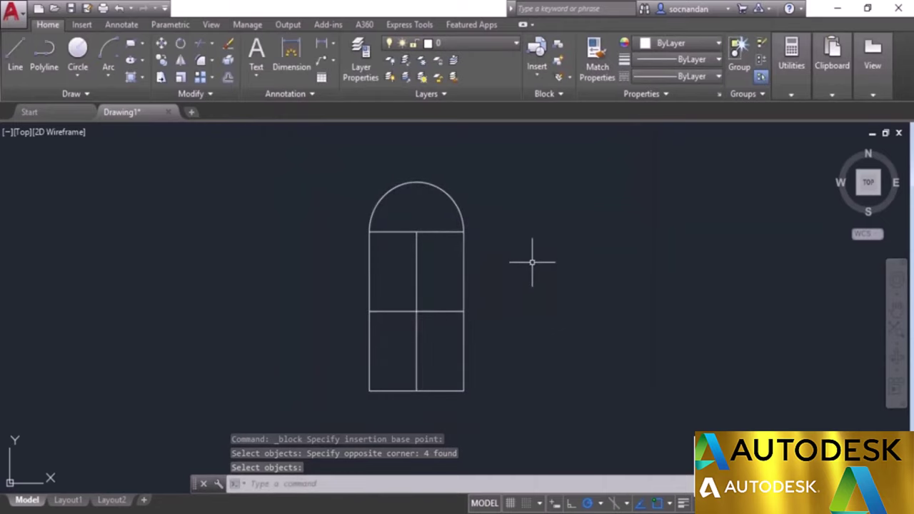
# - Insert a second Test Block to the right of the original arched window
pyautogui.moveTo(535, 261); pyautogui.dragTo(414, 275, button='middle')
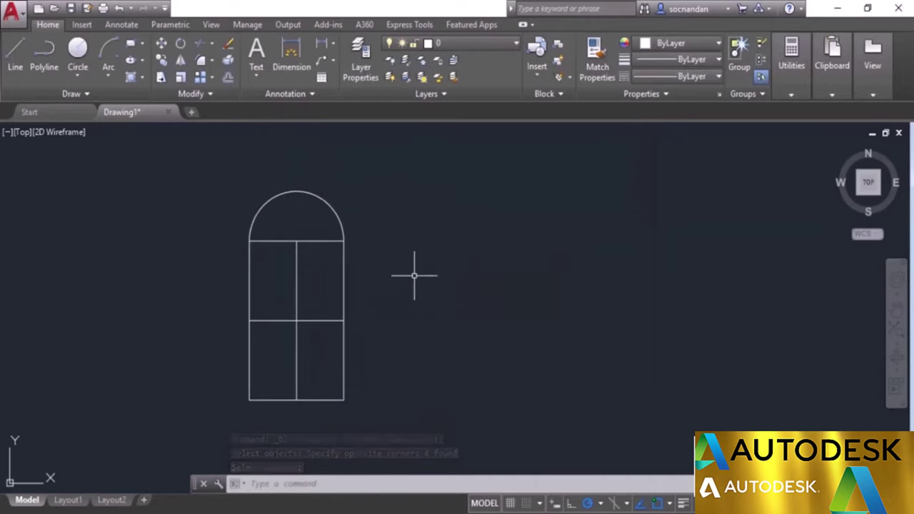
pyautogui.click(540, 70)
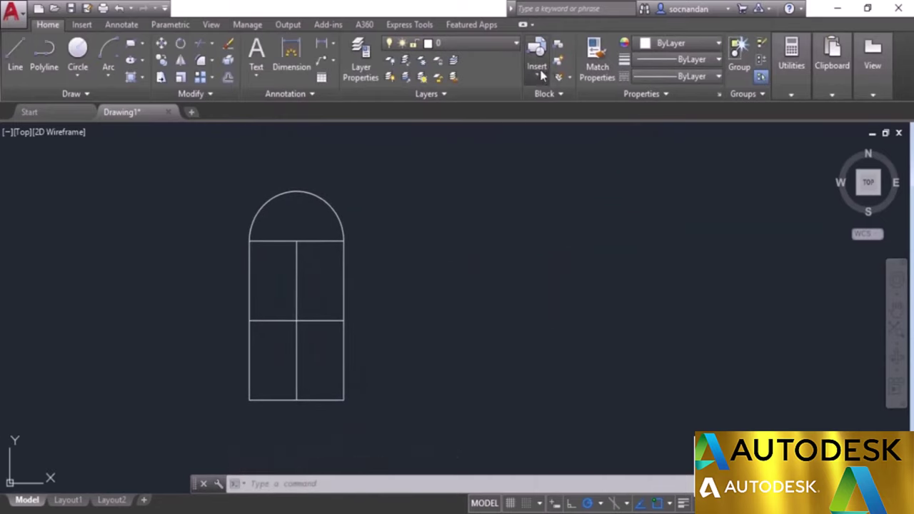
pyautogui.click(560, 124)
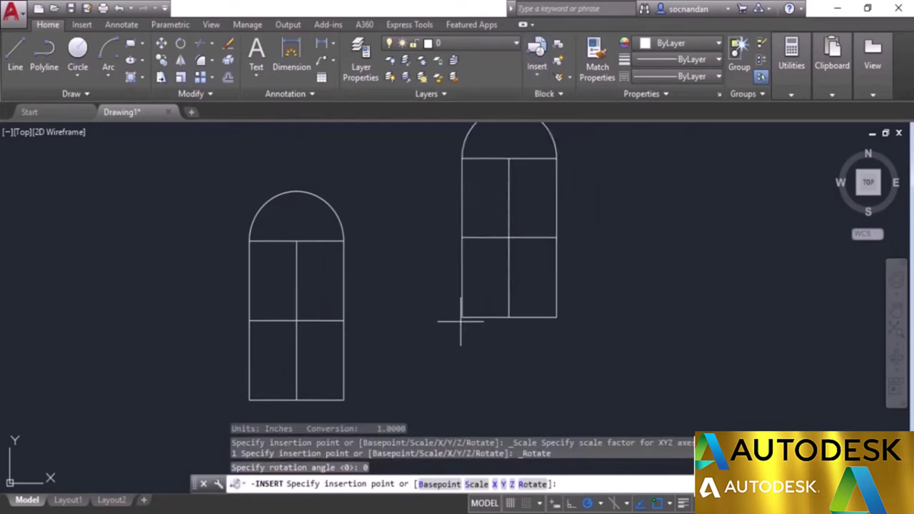
pyautogui.click(404, 396)
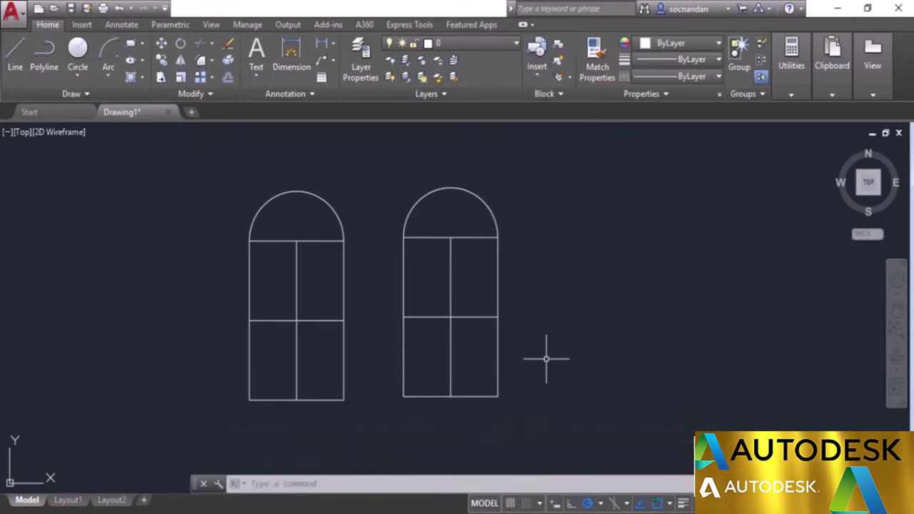
# - Open the right-hand Test Block in the Block Editor
pyautogui.click(498, 255)
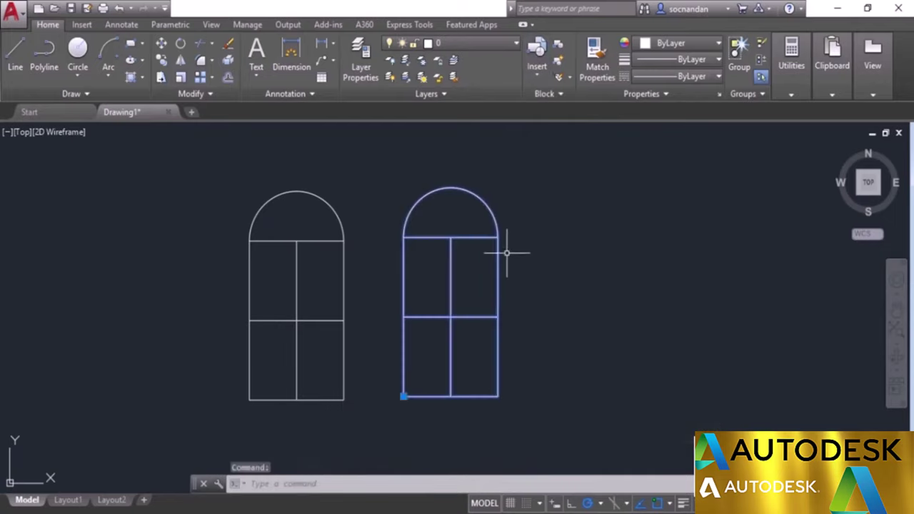
pyautogui.rightClick(518, 218)
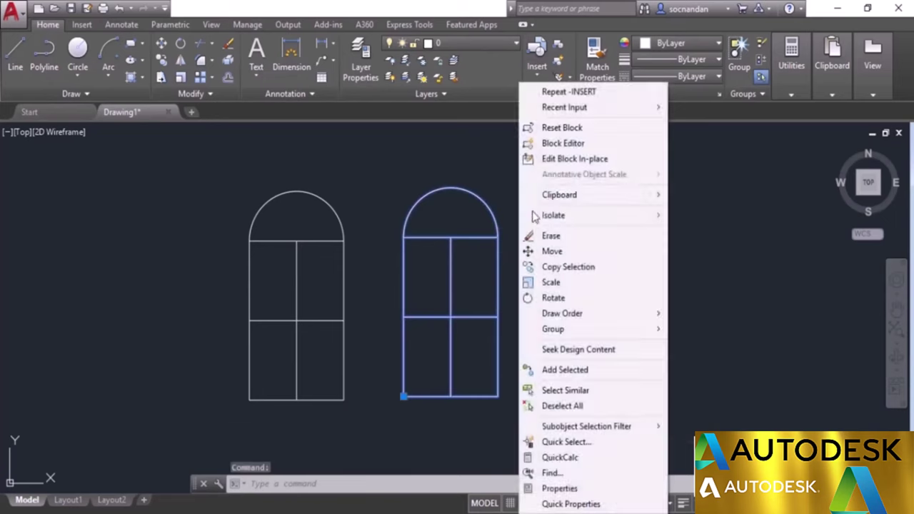
pyautogui.click(576, 143)
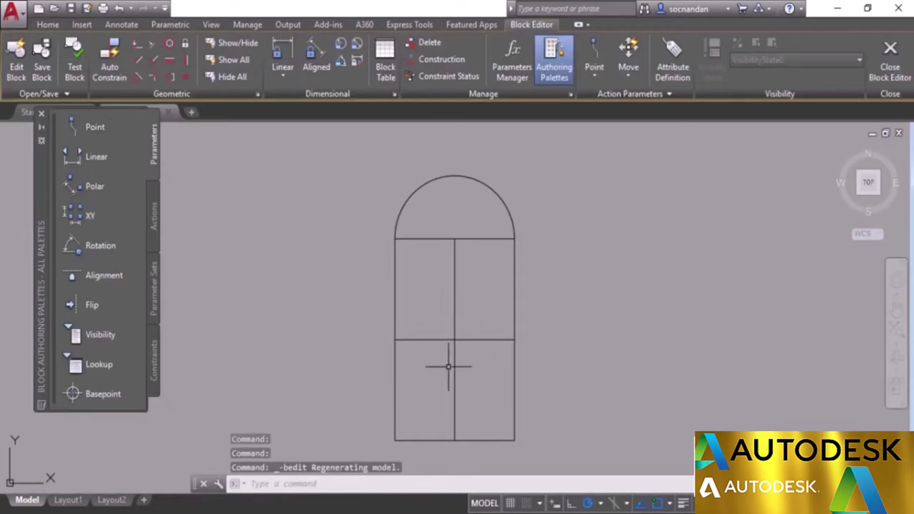
# - Draw a radius-2 circle at the mullion intersection and close the Block Editor
pyautogui.click(47, 24)
pyautogui.click(78, 57)
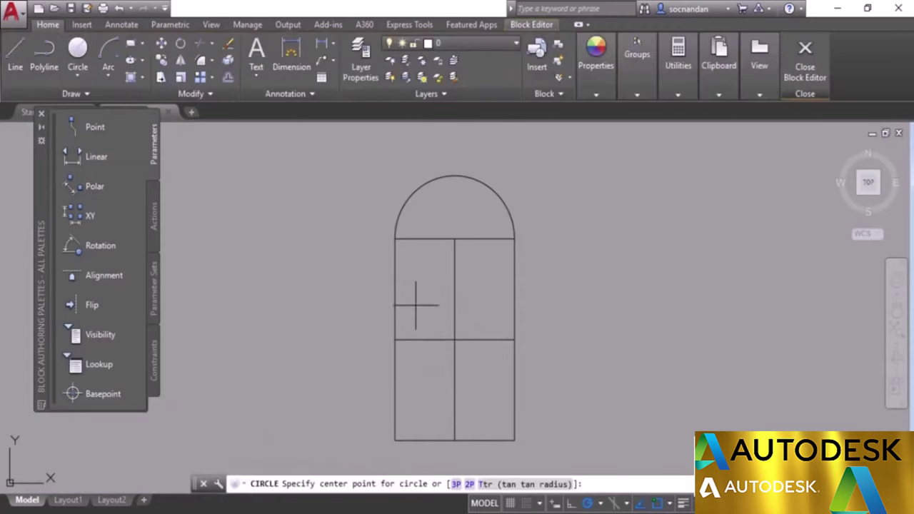
pyautogui.click(454, 340)
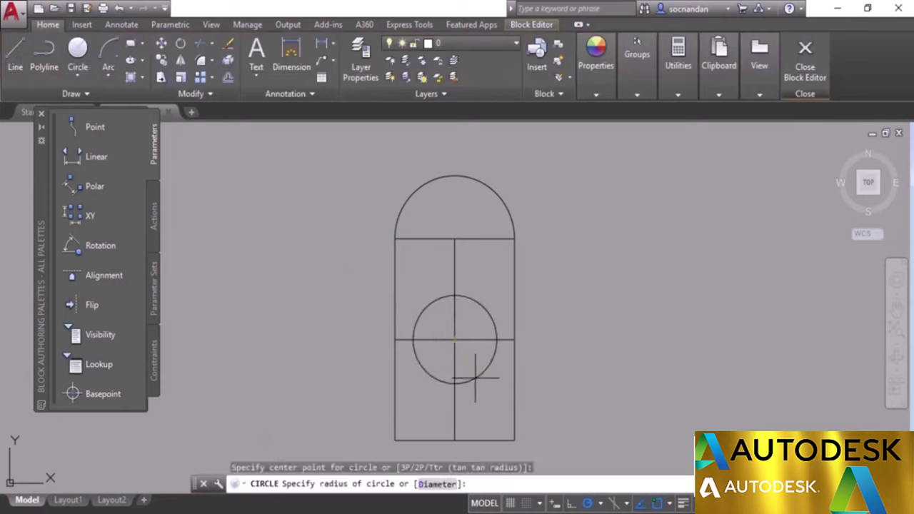
pyautogui.write('2')
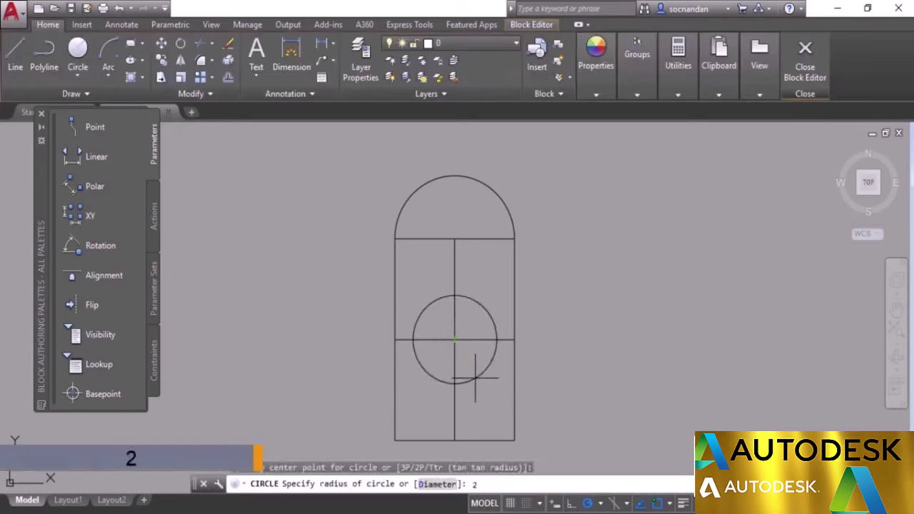
pyautogui.press('Return')
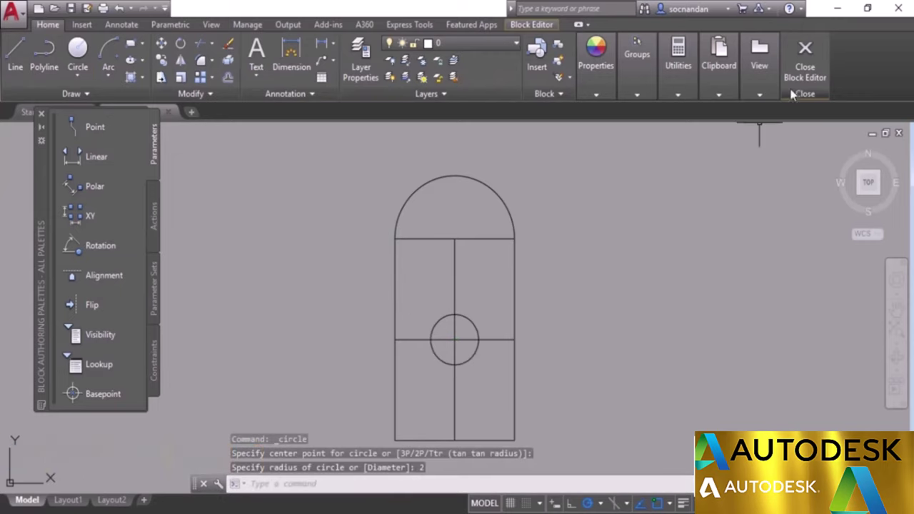
pyautogui.click(799, 71)
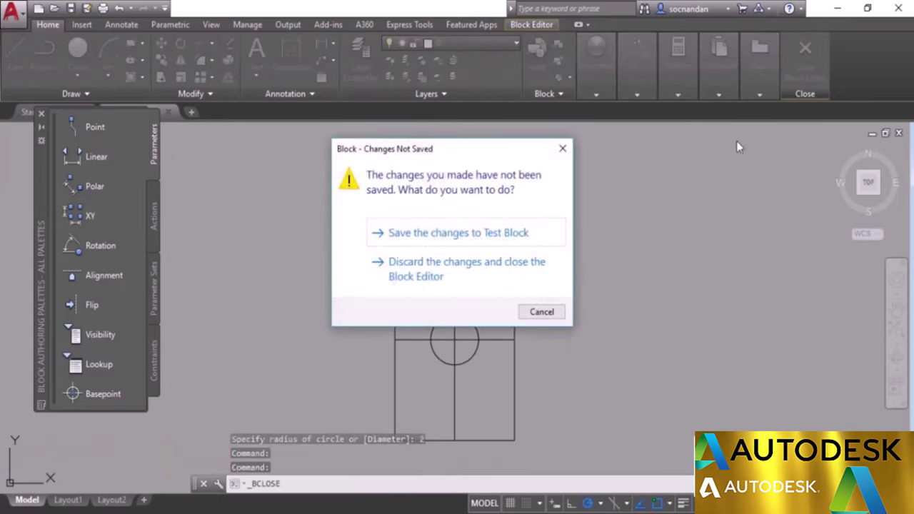
# - Save the changes to Test Block
pyautogui.click(495, 235)
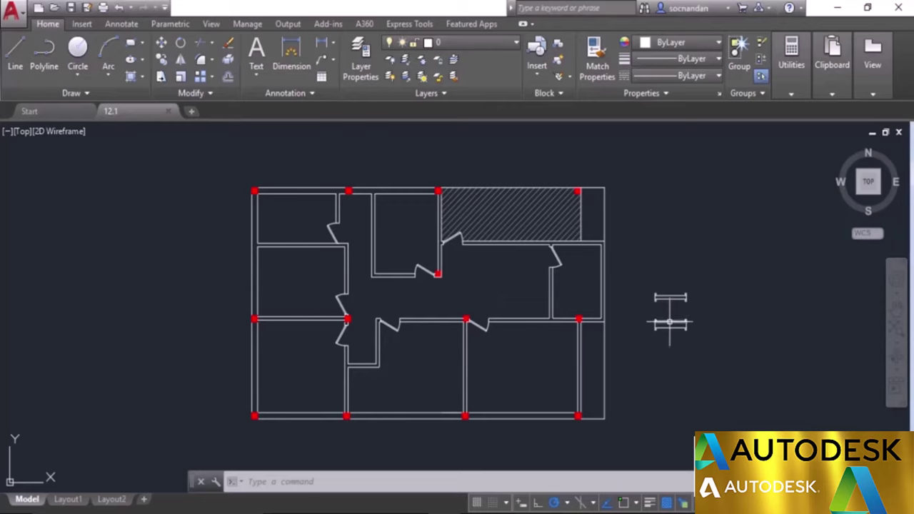
# - Zoom toward the two window symbols, expand the Block panel and enter ATT
pyautogui.scroll(2, 663, 310)
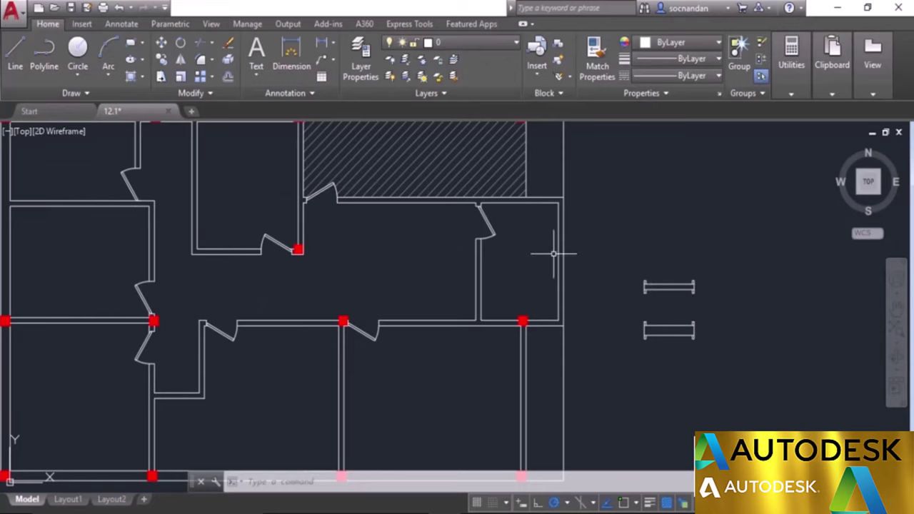
pyautogui.scroll(2, 555, 254)
pyautogui.scroll(-2, 588, 290)
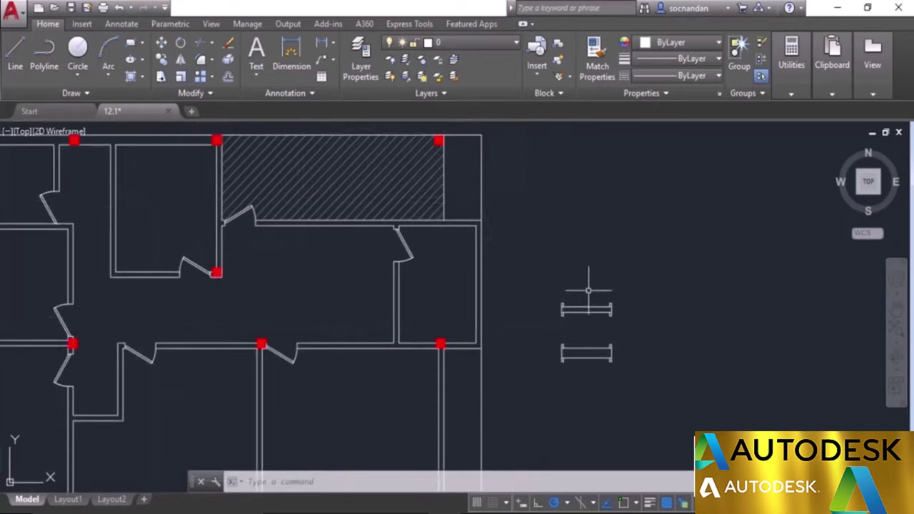
pyautogui.click(561, 96)
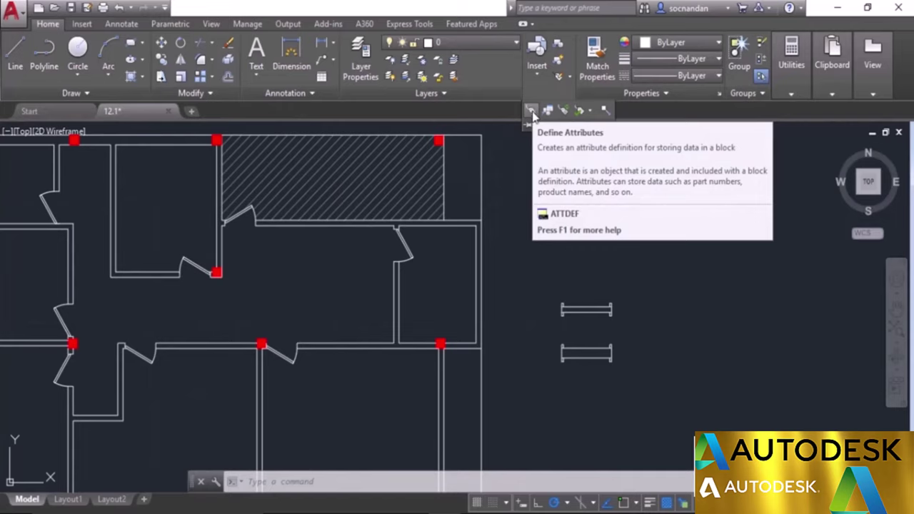
pyautogui.write('ATT')
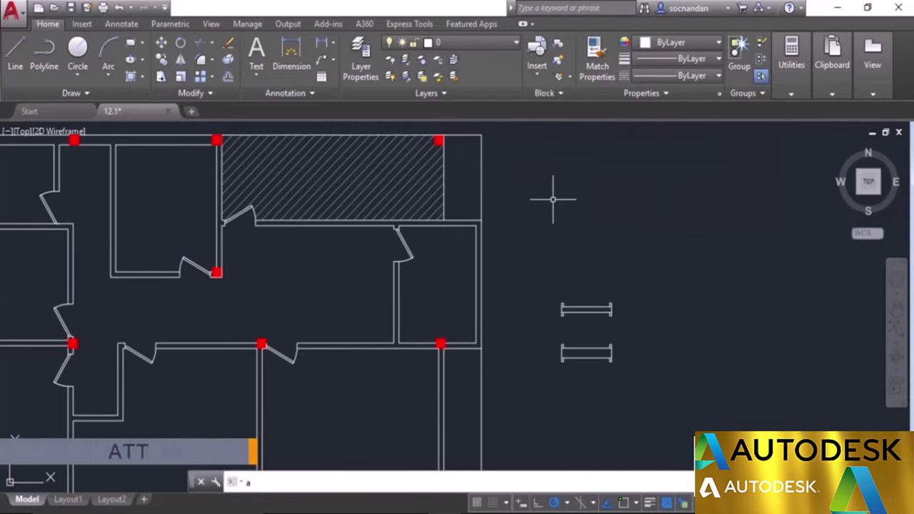
# - Define attribute tag DIM with prompt 'Enter window size' and default 'A x B'
pyautogui.press('Return')
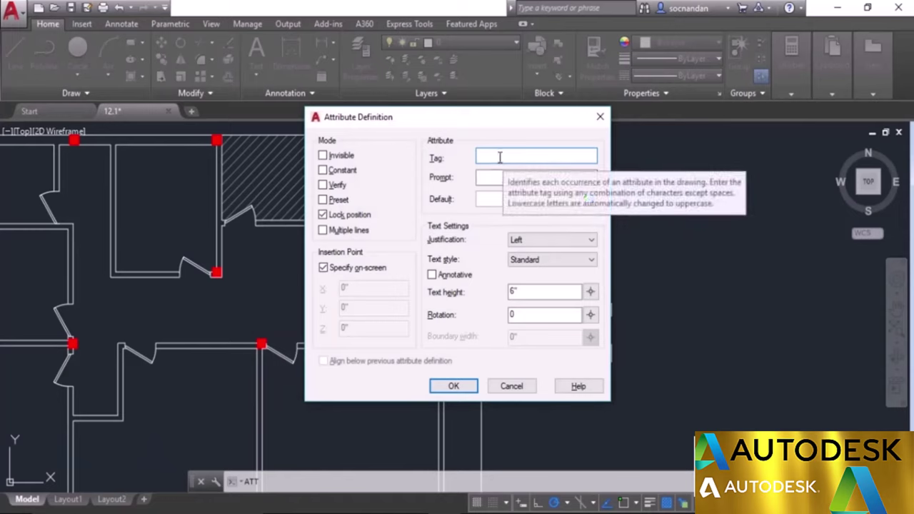
pyautogui.moveTo(464, 122)
pyautogui.mouseDown()
pyautogui.moveTo(358, 152)
pyautogui.moveTo(387, 161)
pyautogui.mouseUp()
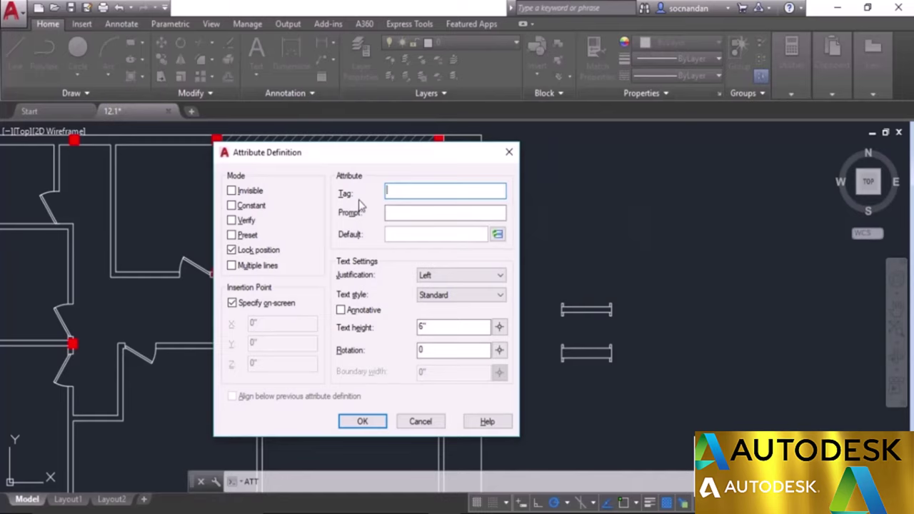
pyautogui.write('DIM')
pyautogui.click(392, 212)
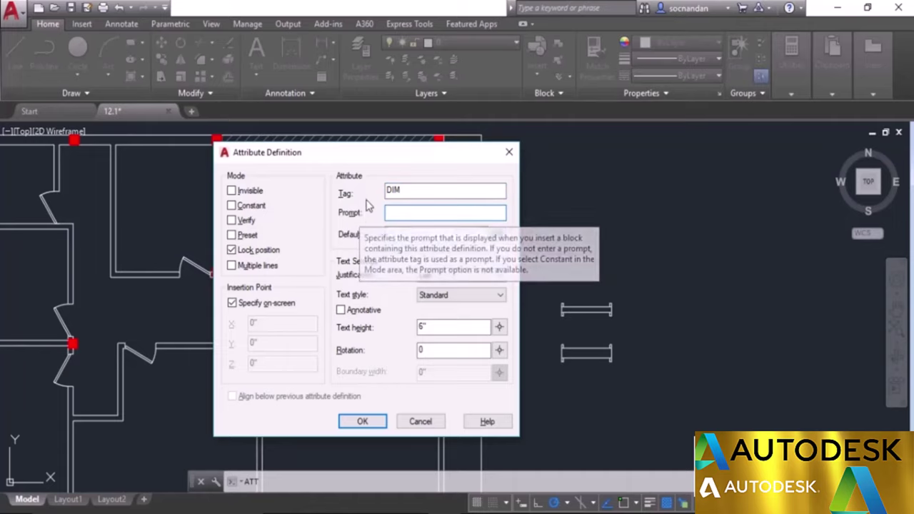
pyautogui.write('Enter ')
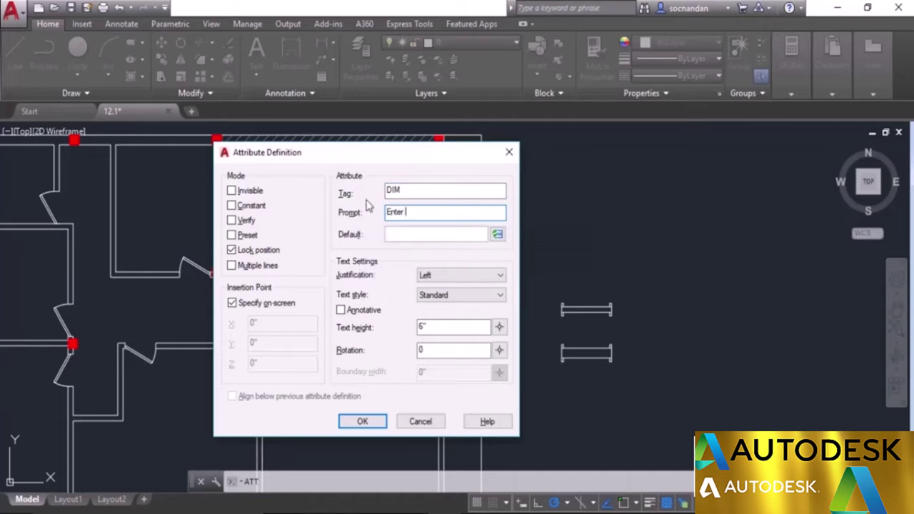
pyautogui.write('window size')
pyautogui.click(394, 236)
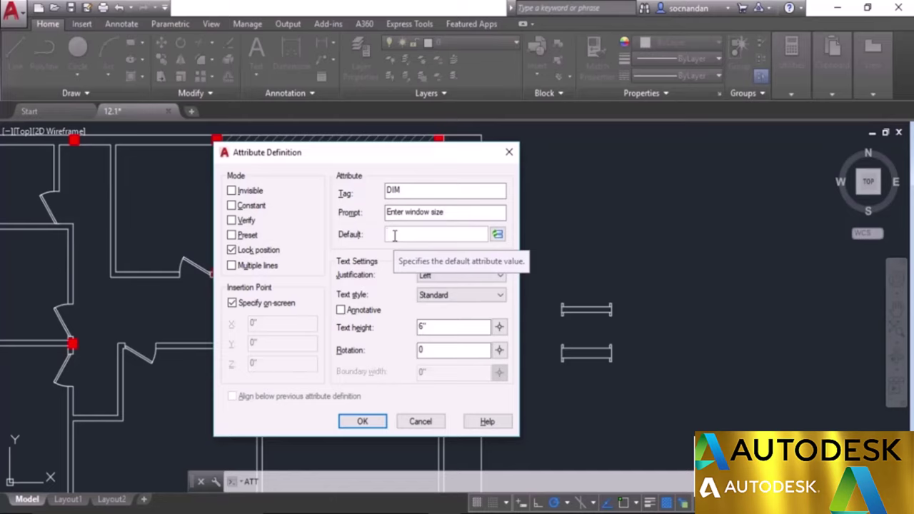
pyautogui.click(394, 235)
pyautogui.write('A x ')
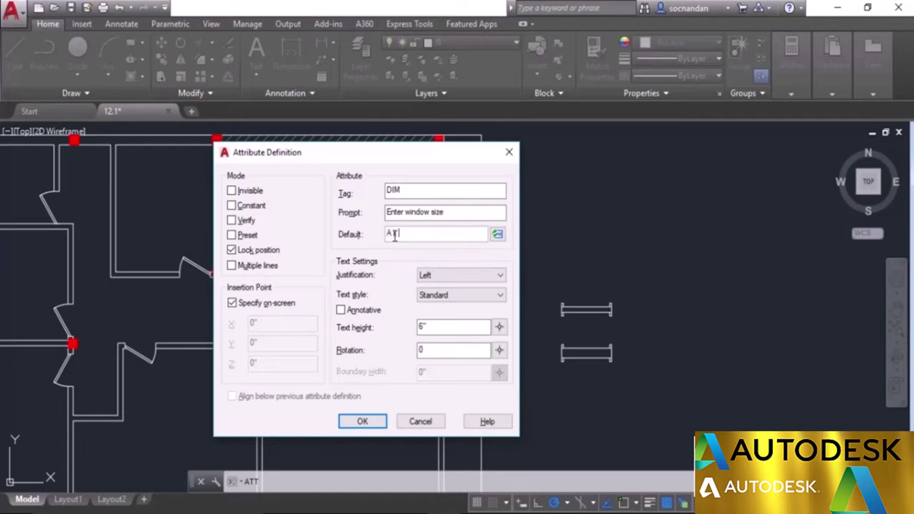
pyautogui.write('B')
# - Set the attribute justification to Middle center and keep the Standard text style
pyautogui.click(485, 279)
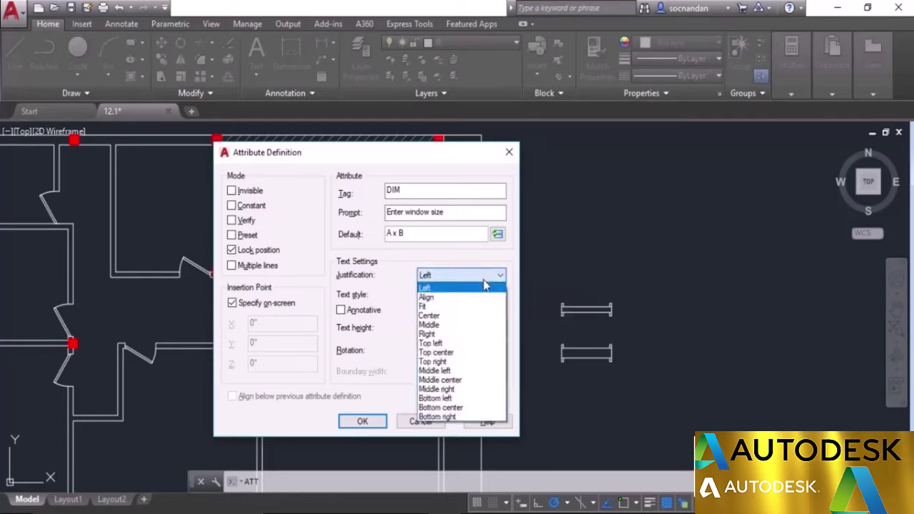
pyautogui.click(460, 380)
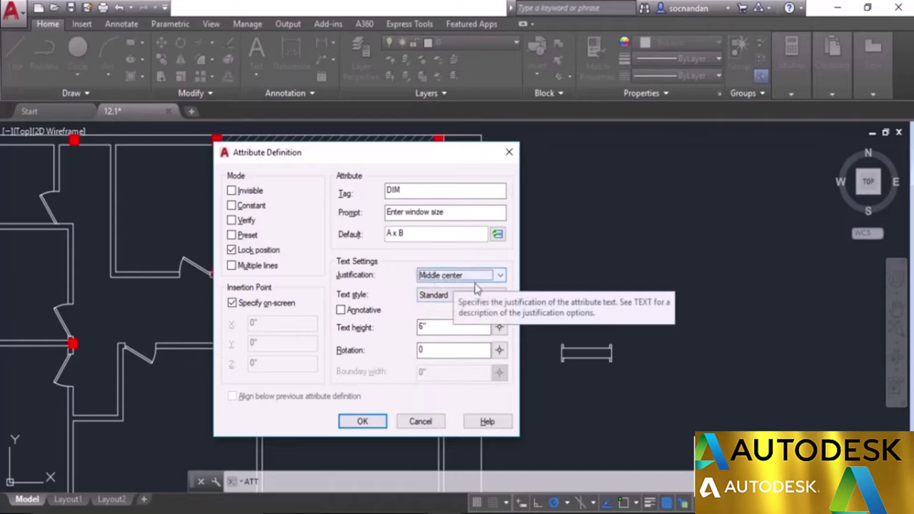
pyautogui.click(450, 298)
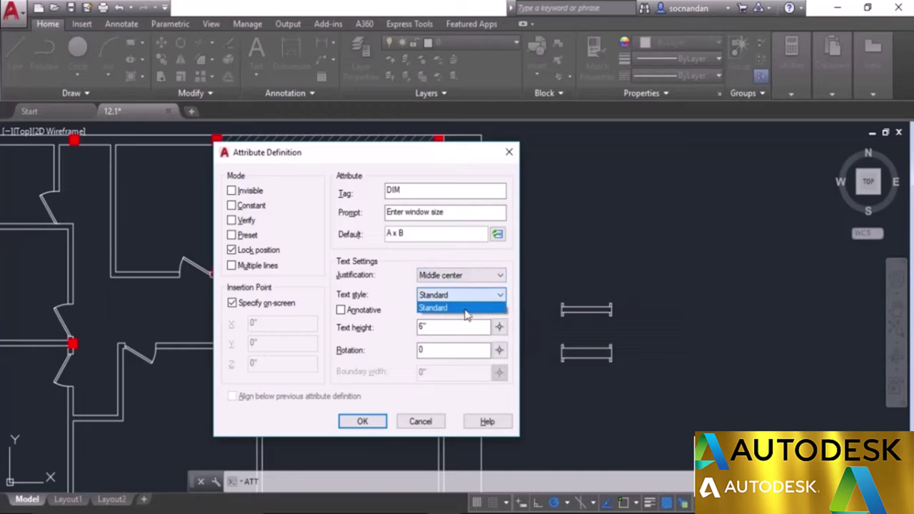
pyautogui.click(466, 307)
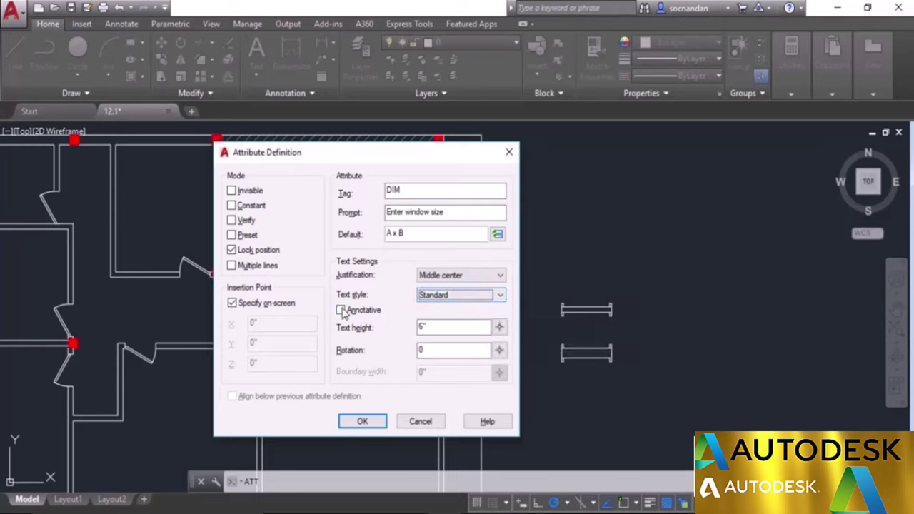
pyautogui.click(433, 327)
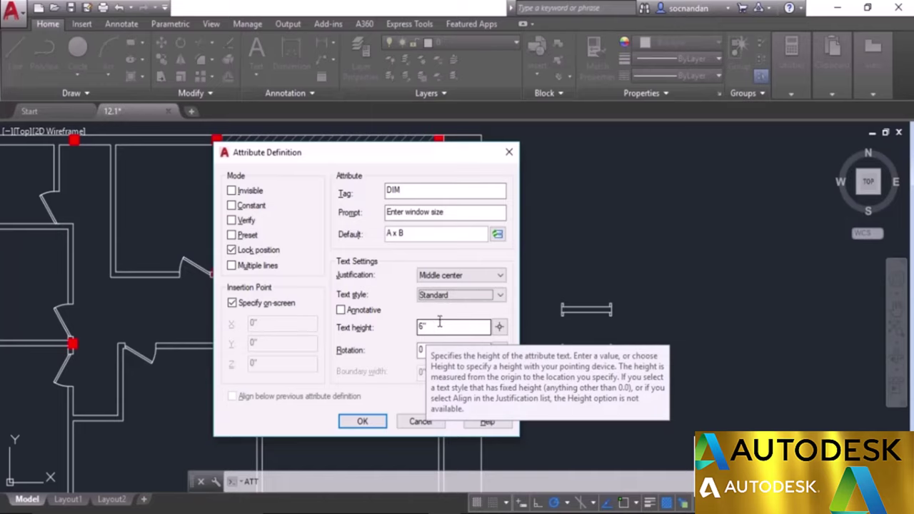
pyautogui.click(500, 327)
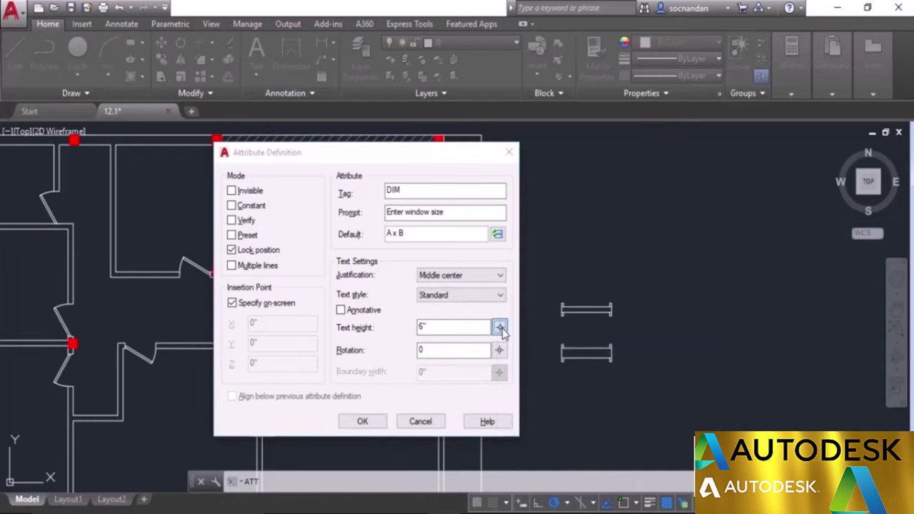
pyautogui.click(529, 271)
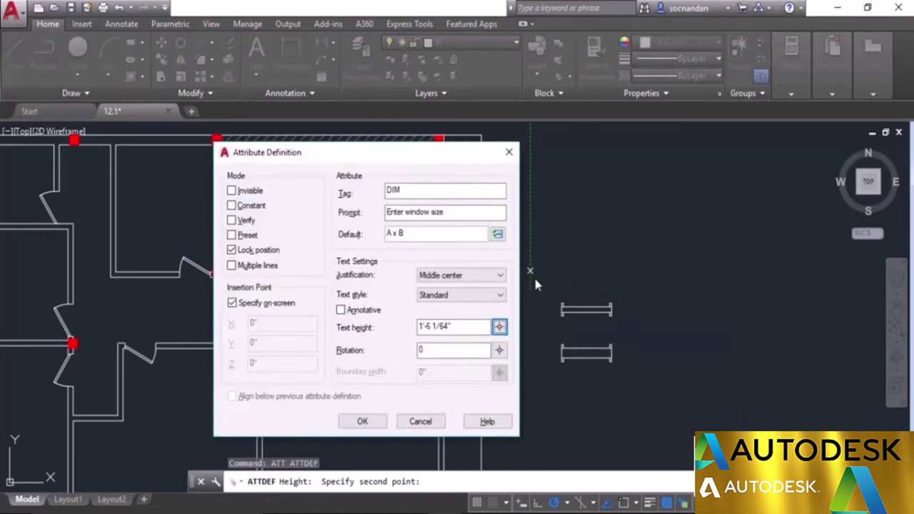
pyautogui.click(471, 326)
pyautogui.moveTo(471, 326); pyautogui.dragTo(414, 327)
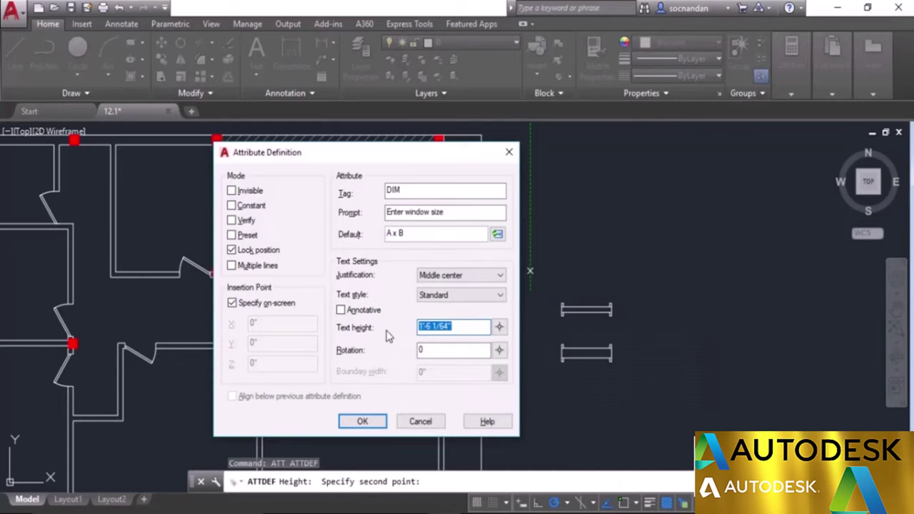
pyautogui.write('6"')
pyautogui.click(426, 349)
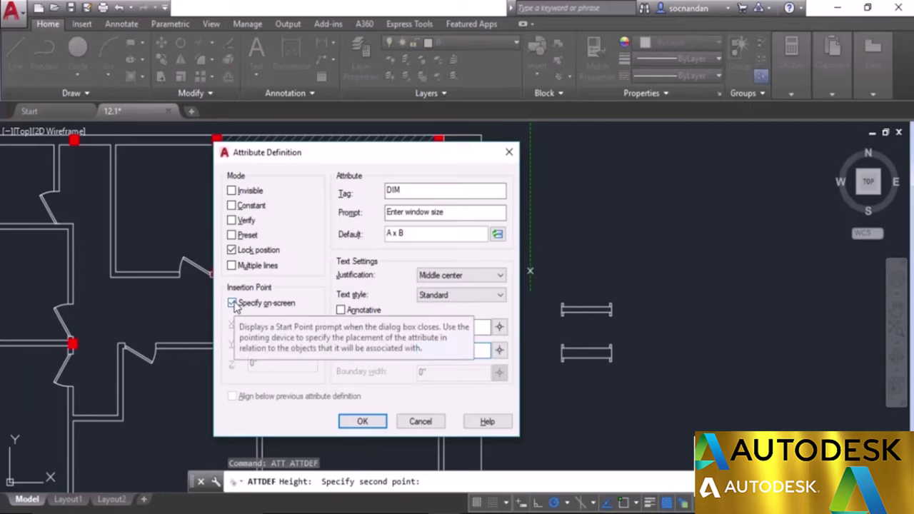
# - Place the DIM attribute at the upper window line's midpoint using Object Snap
pyautogui.click(362, 421)
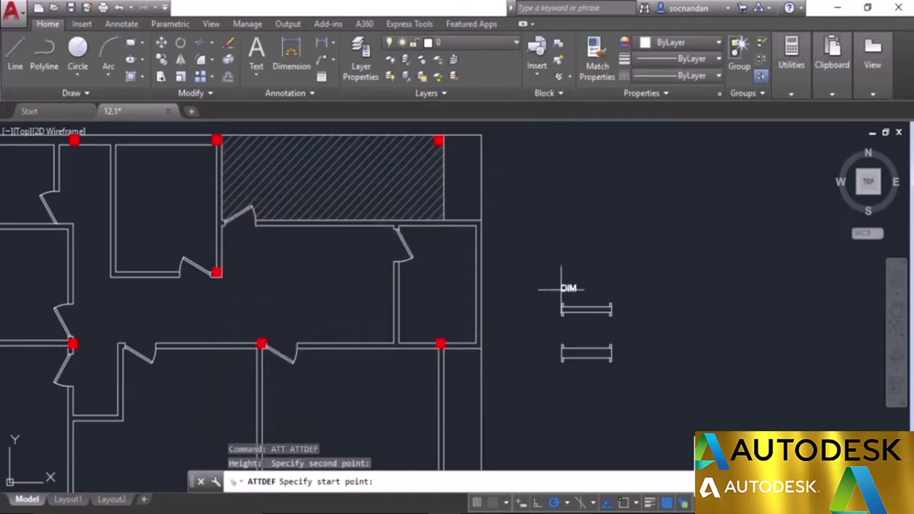
pyautogui.scroll(2, 586, 304)
pyautogui.scroll(4, 586, 305)
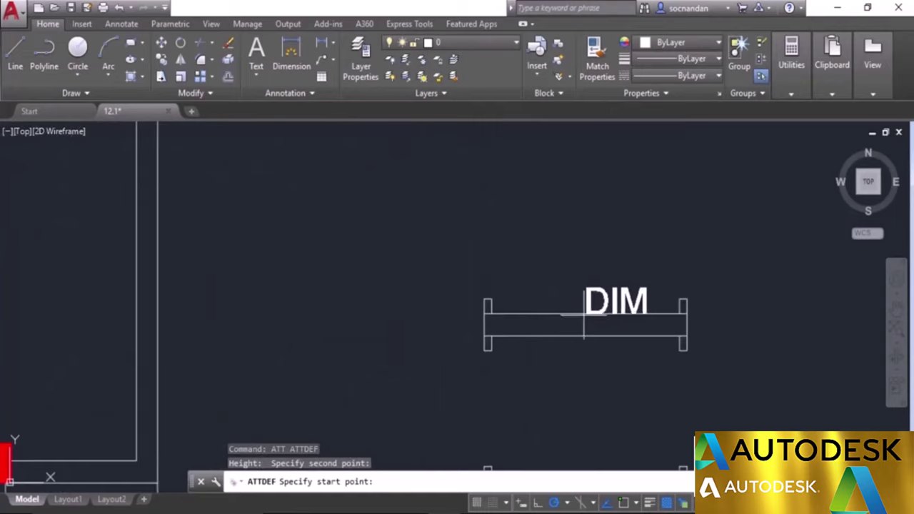
pyautogui.click(625, 501)
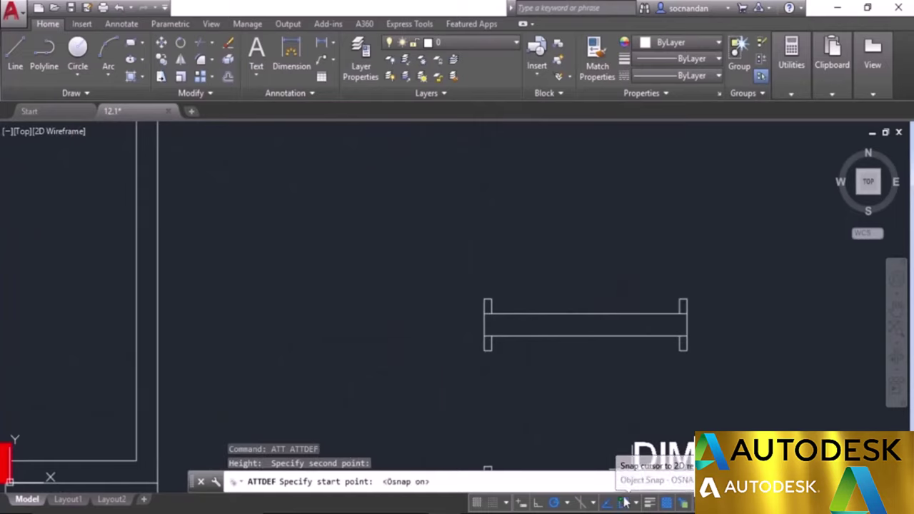
pyautogui.click(586, 292)
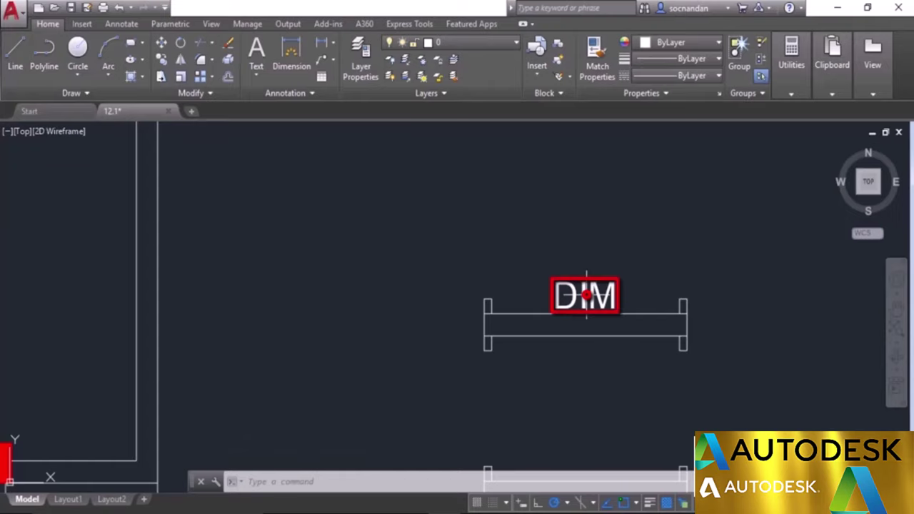
pyautogui.scroll(-4, 586, 294)
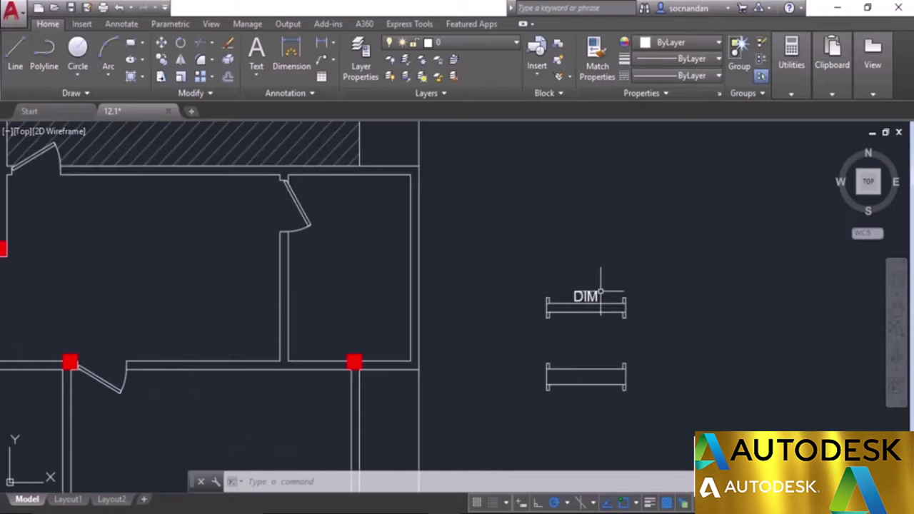
pyautogui.moveTo(606, 294); pyautogui.dragTo(594, 255, button='middle')
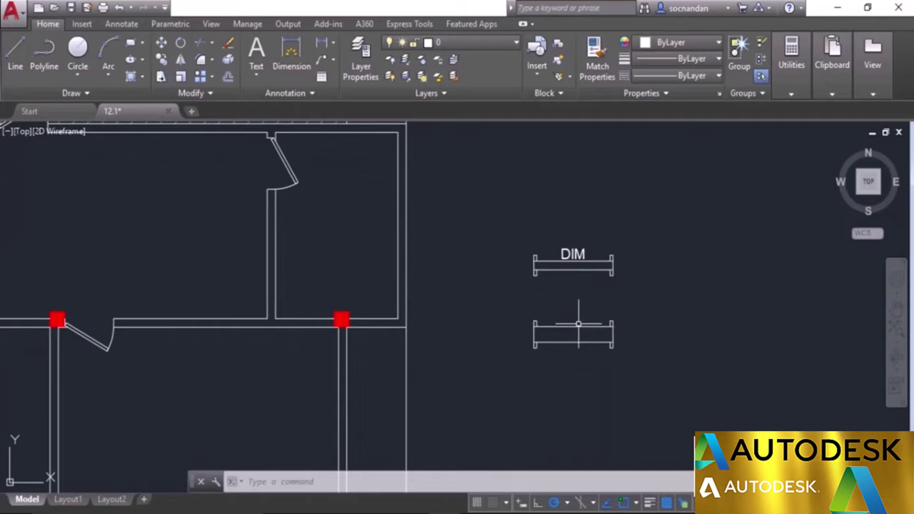
# - Copy the DIM attribute from the upper window symbol to just above the lower window symbol
pyautogui.click(161, 61)
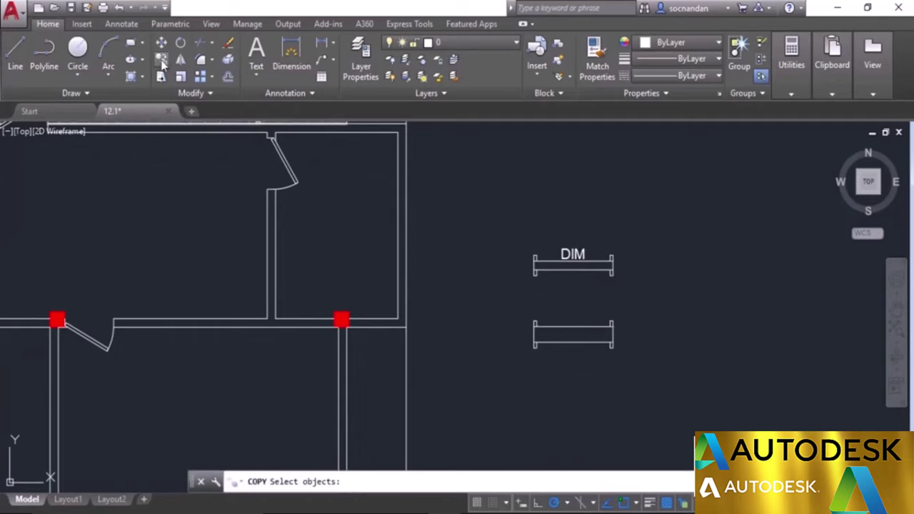
pyautogui.click(574, 254)
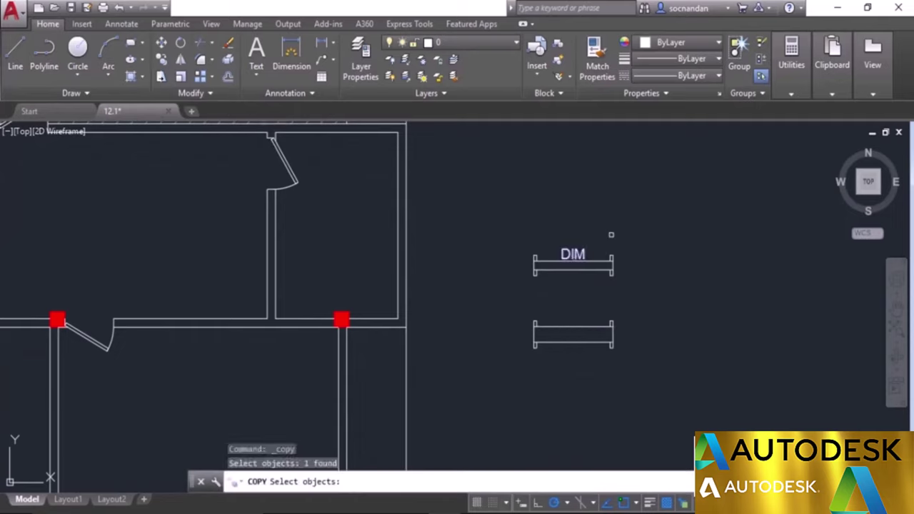
pyautogui.press('Return')
pyautogui.click(638, 248)
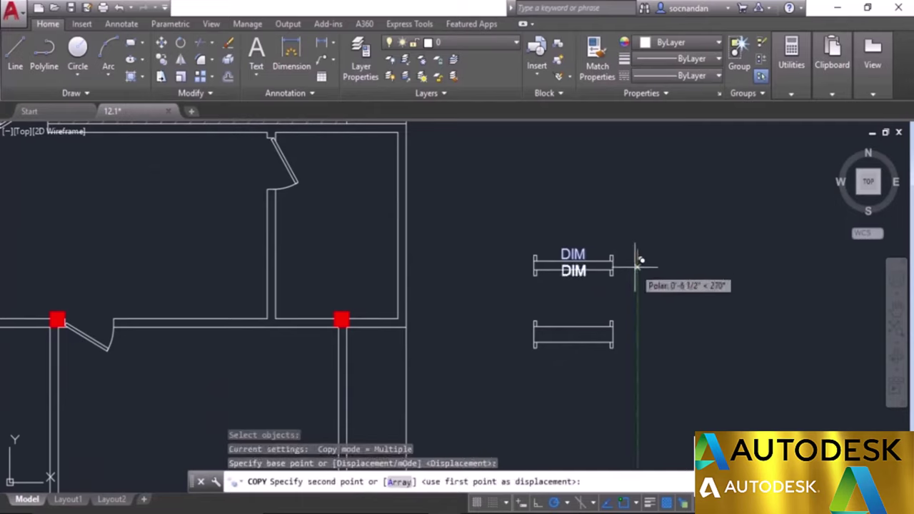
pyautogui.click(637, 310)
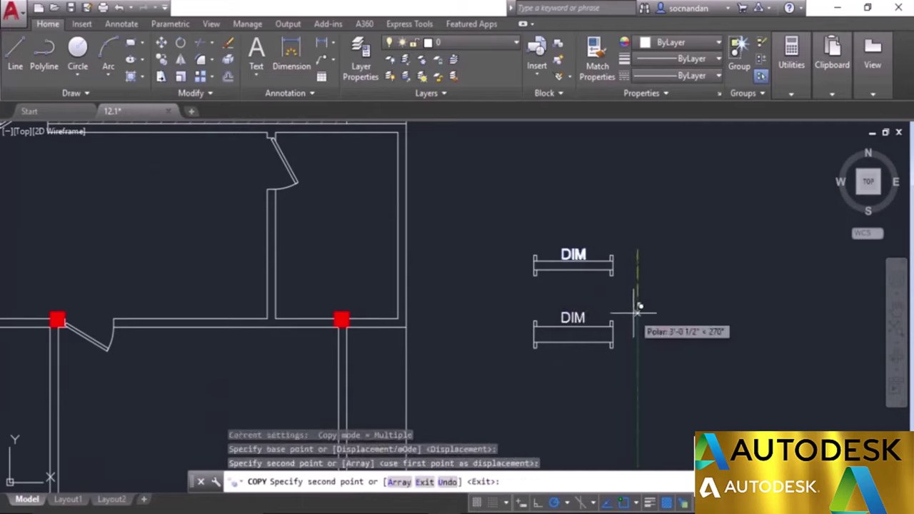
pyautogui.press('Escape')
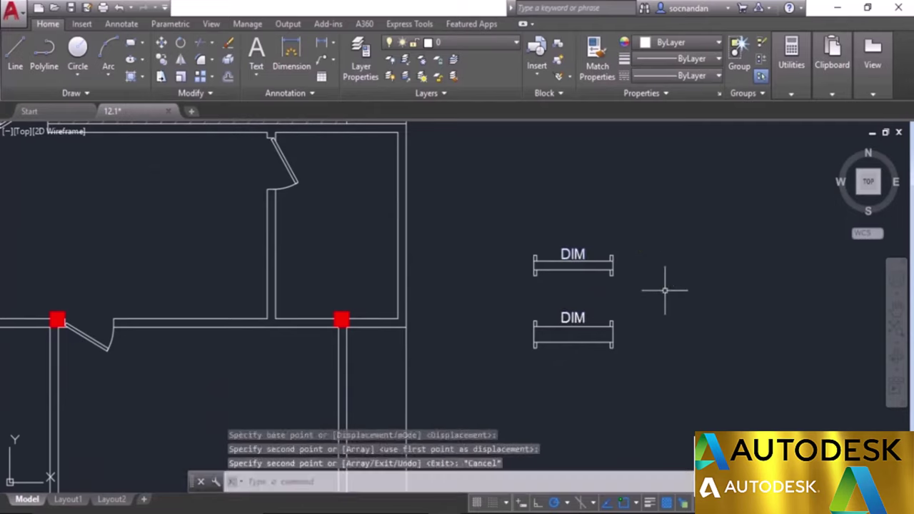
# - Change the lower window attribute's tag from DIM to DIM1 in Edit Attribute Definition
pyautogui.doubleClick(584, 317)
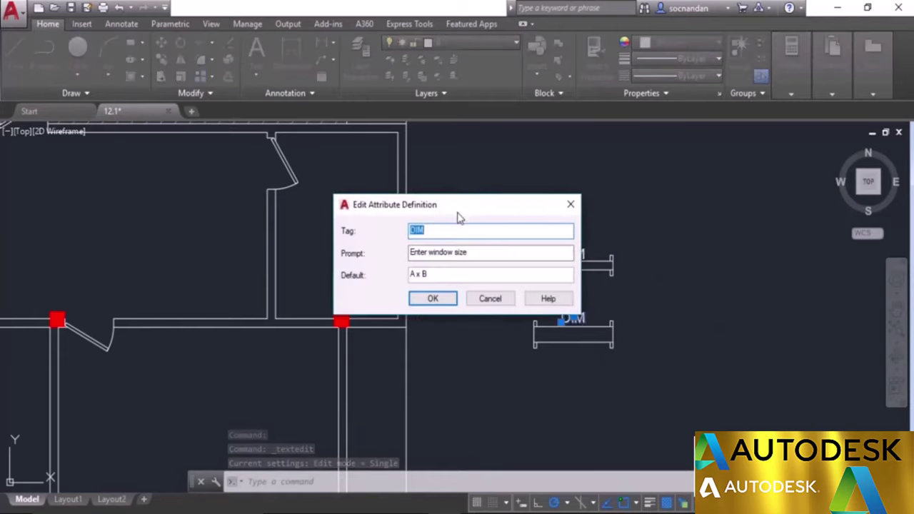
pyautogui.moveTo(465, 208); pyautogui.dragTo(400, 268)
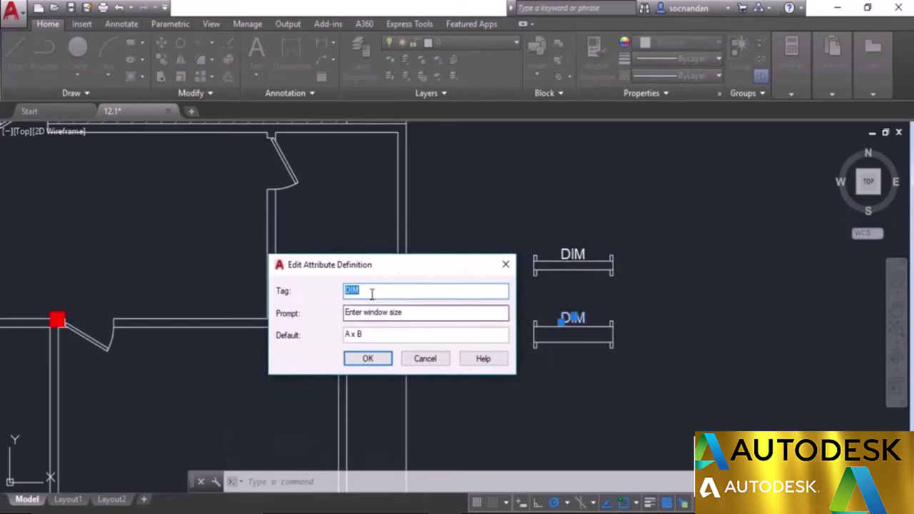
pyautogui.click(371, 291)
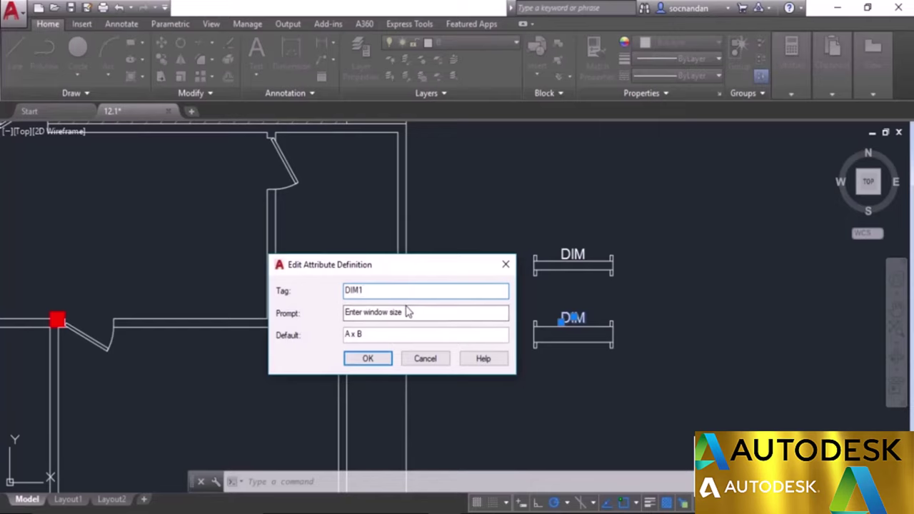
pyautogui.click(369, 359)
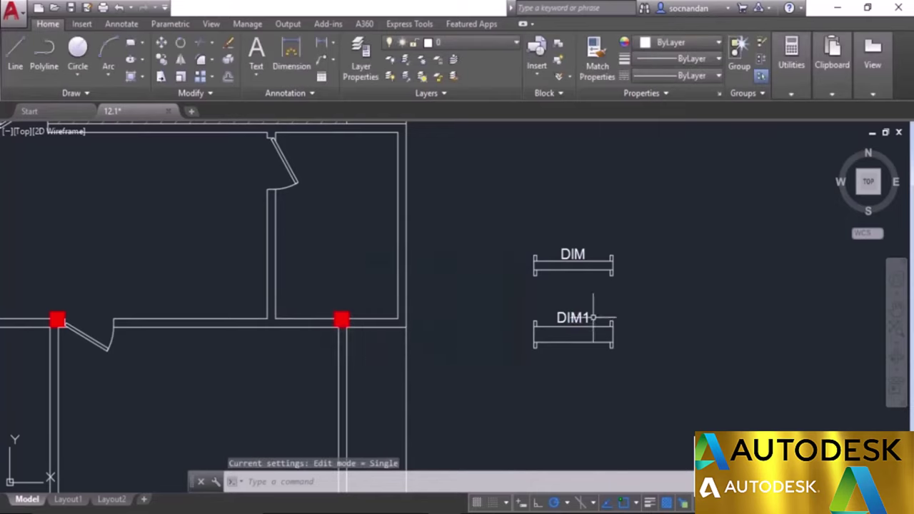